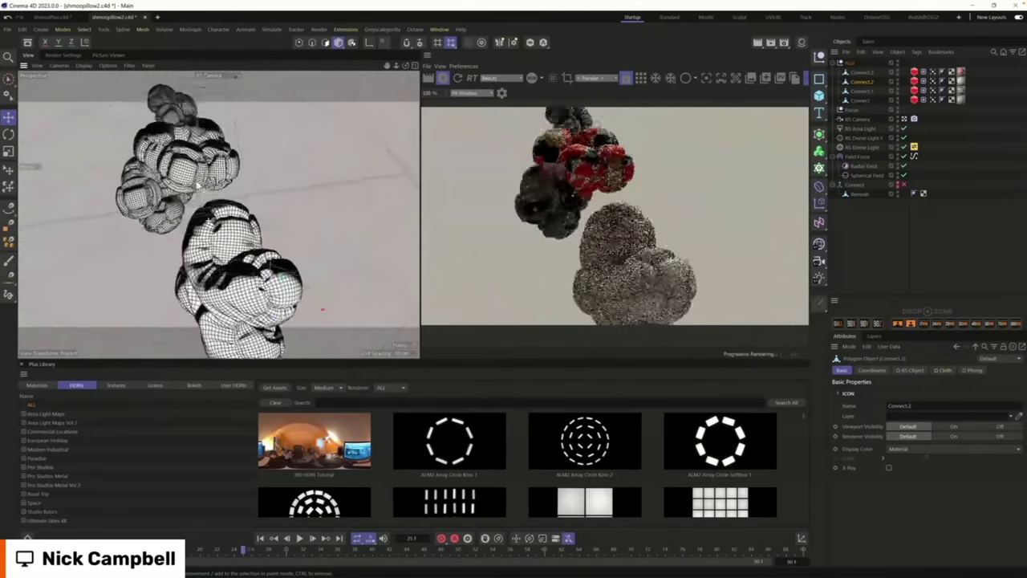
Run Align UV Islands so the plus-shaped piece's UV islands neatly fill the UV space
scroll(196, 184, "up", 8)
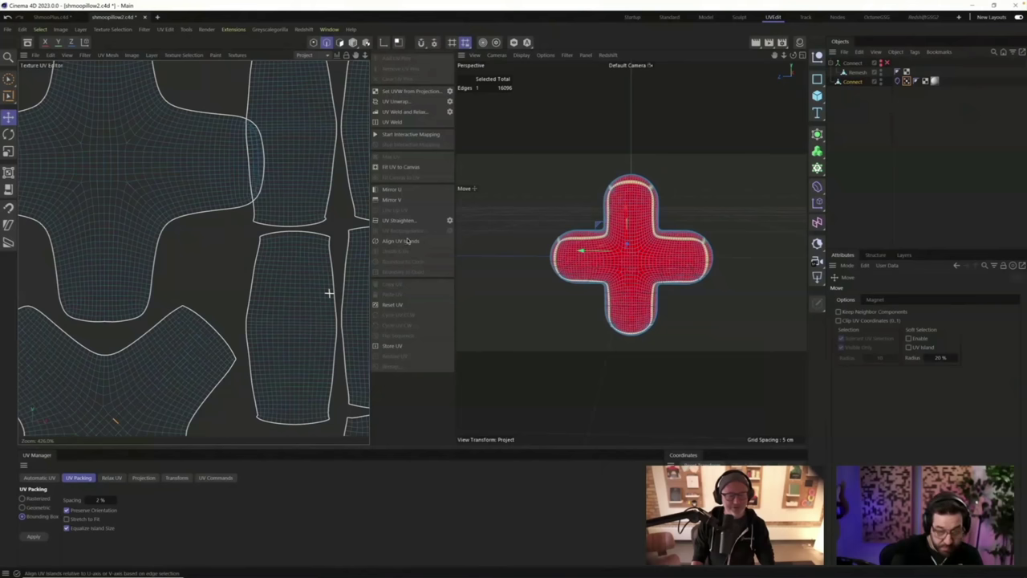
left_click(394, 242)
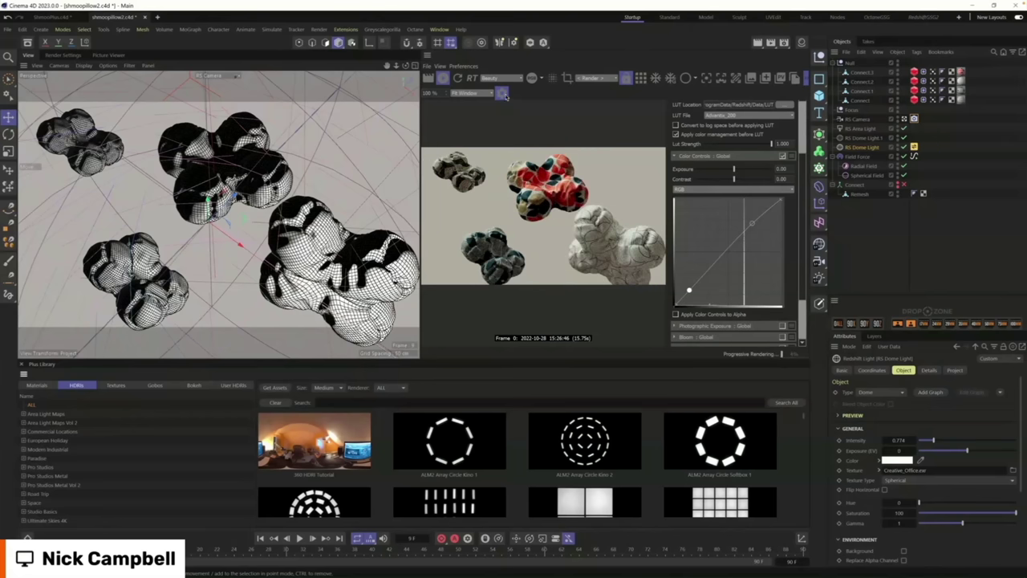
Close the render view's side panel to give the render more room
left_click(502, 94)
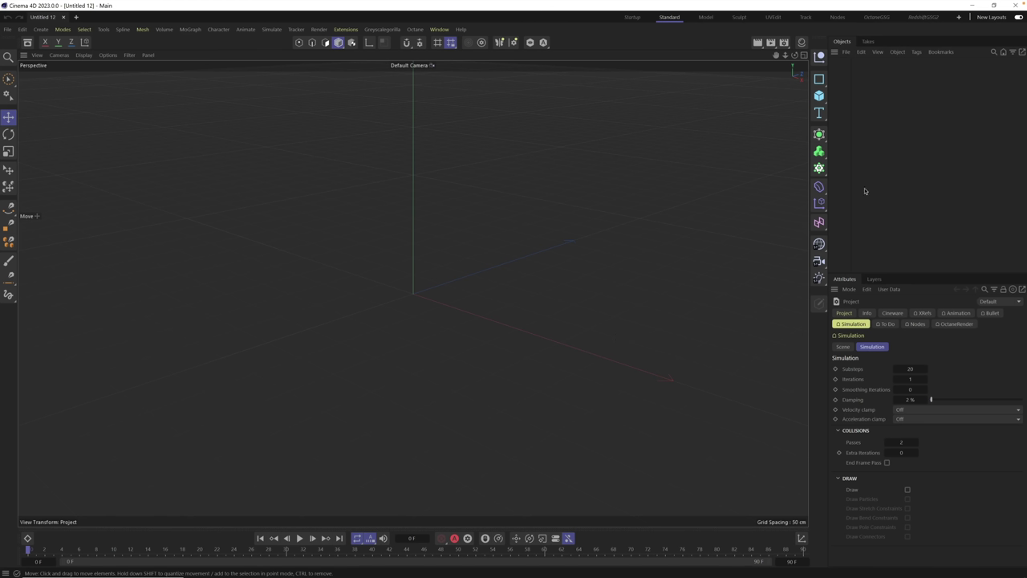
Add a Capsule with height 15 (38.1 cm) and radius 8.05 cm
left_click(818, 95)
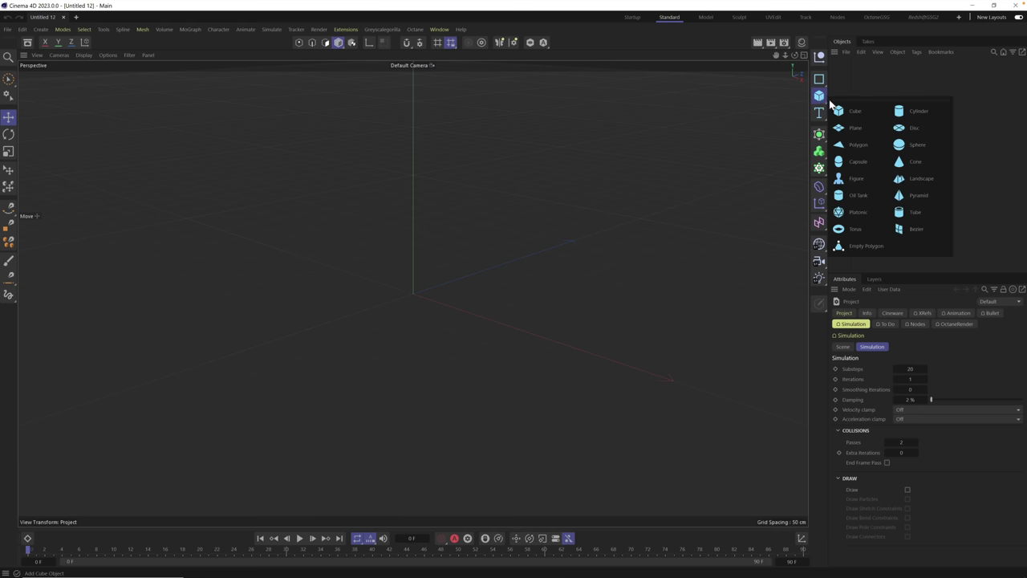
left_click(858, 162)
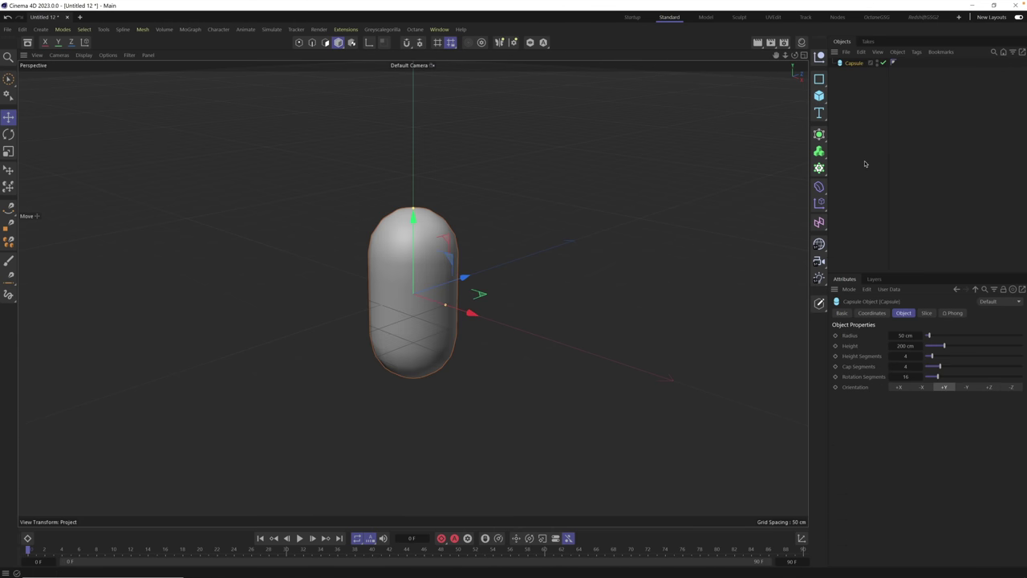
scroll(426, 299, "up", 5)
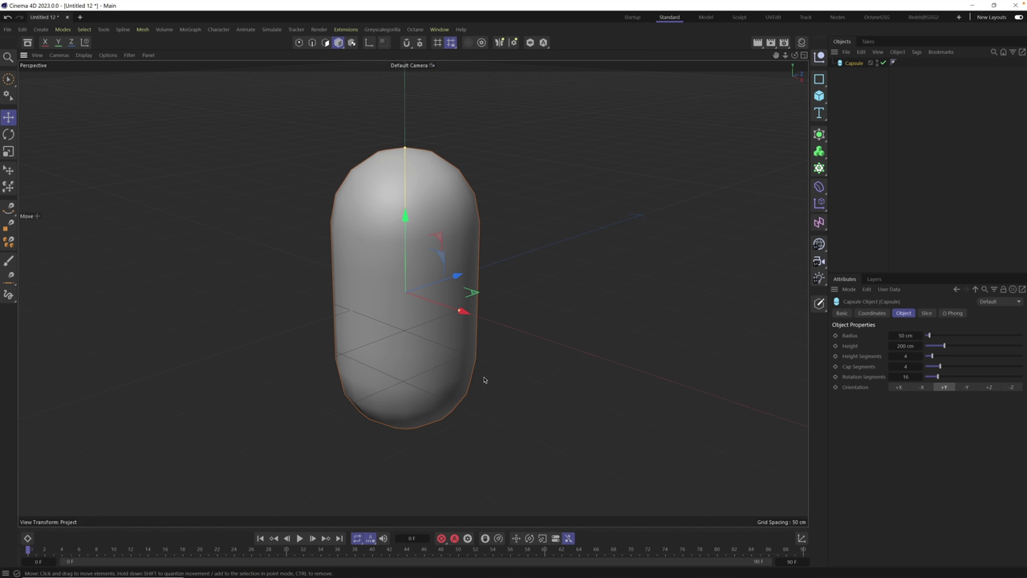
double_click(909, 345)
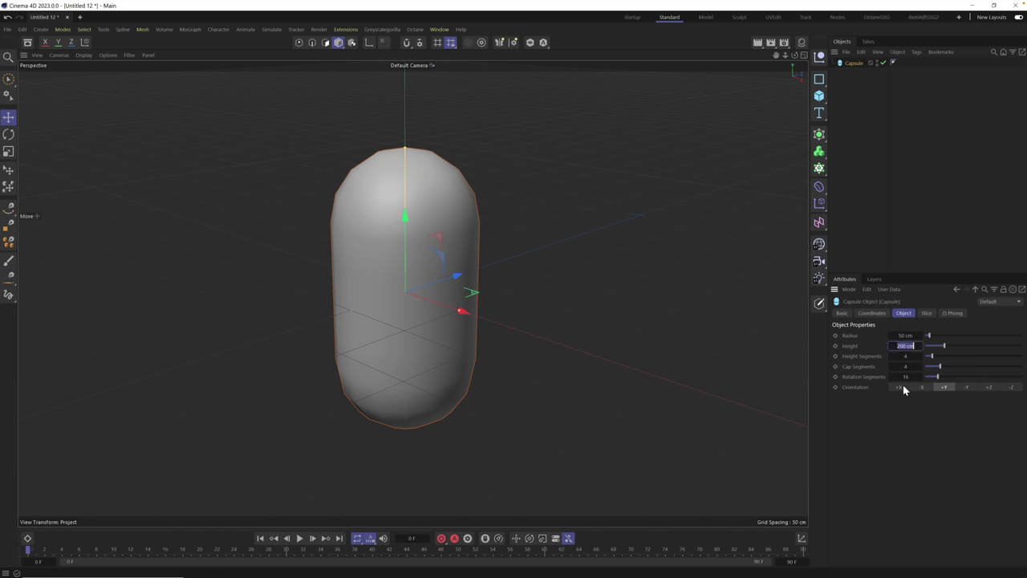
type("15in")
key("Return")
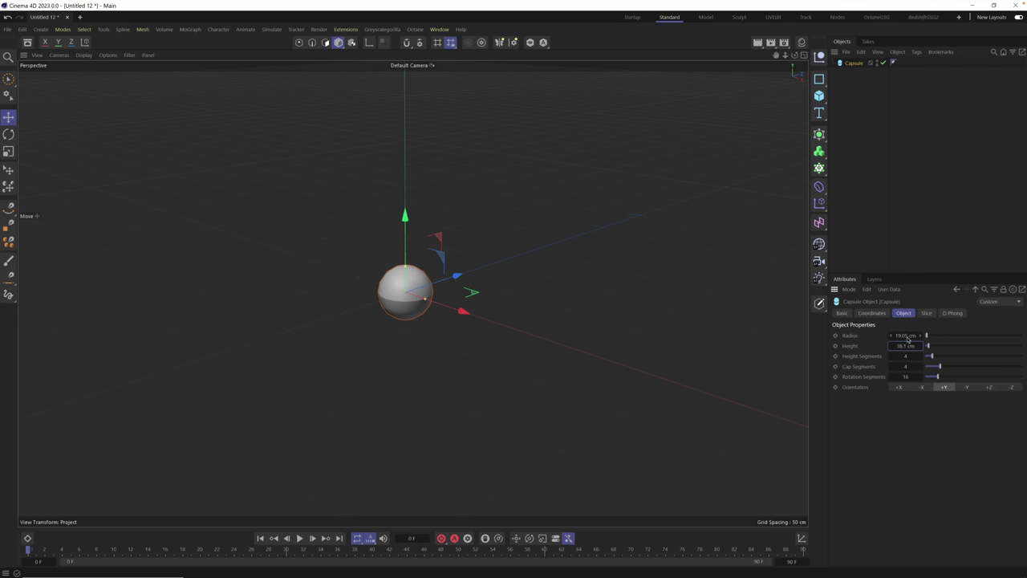
left_click_drag(891, 341, 890, 341)
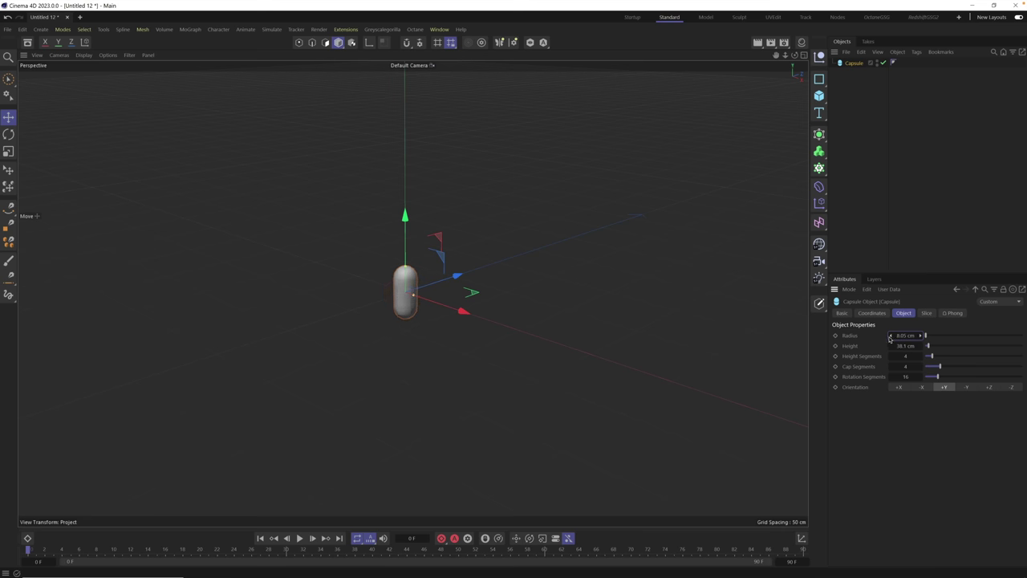
mouse_move(412, 296)
left_mouse_down("alt")
mouse_move(466, 284)
mouse_move(372, 277)
mouse_move(403, 262)
mouse_move(406, 293)
left_mouse_up("alt")
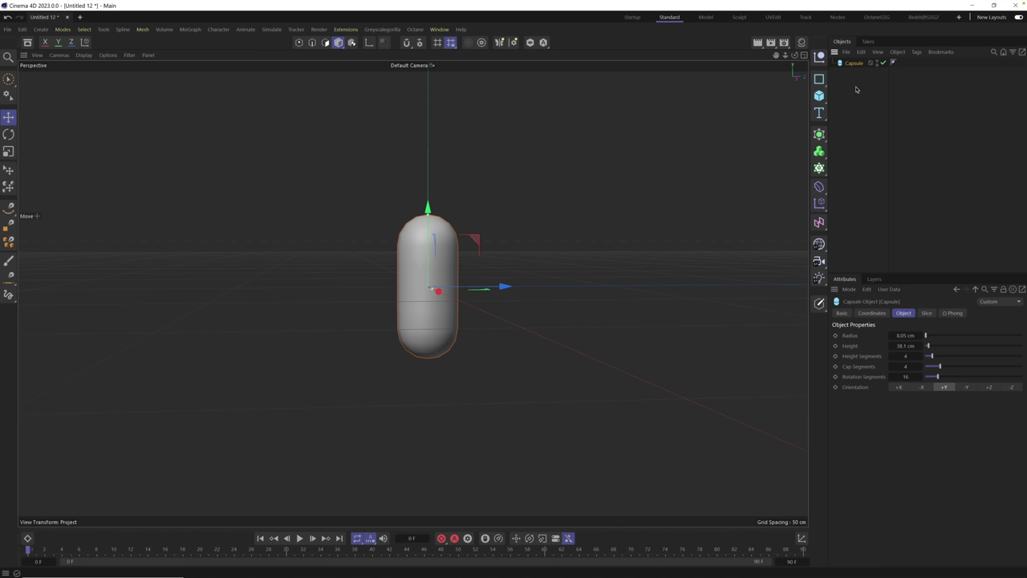
Duplicate the capsule and set the copy's Orientation to +Z so the two cross
key("ctrl+c")
key("ctrl+v")
left_click(991, 388)
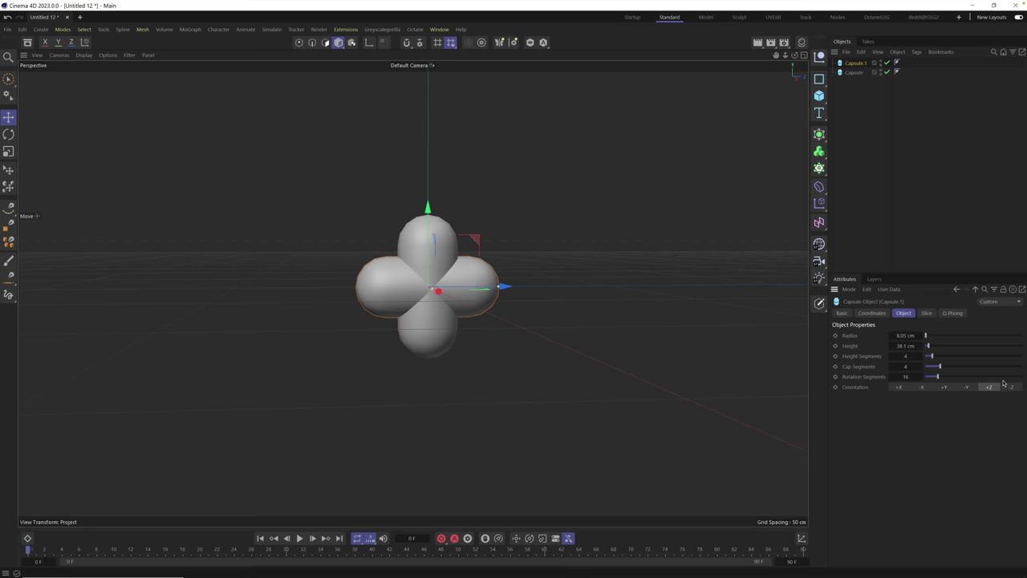
scroll(465, 266, "up", 5)
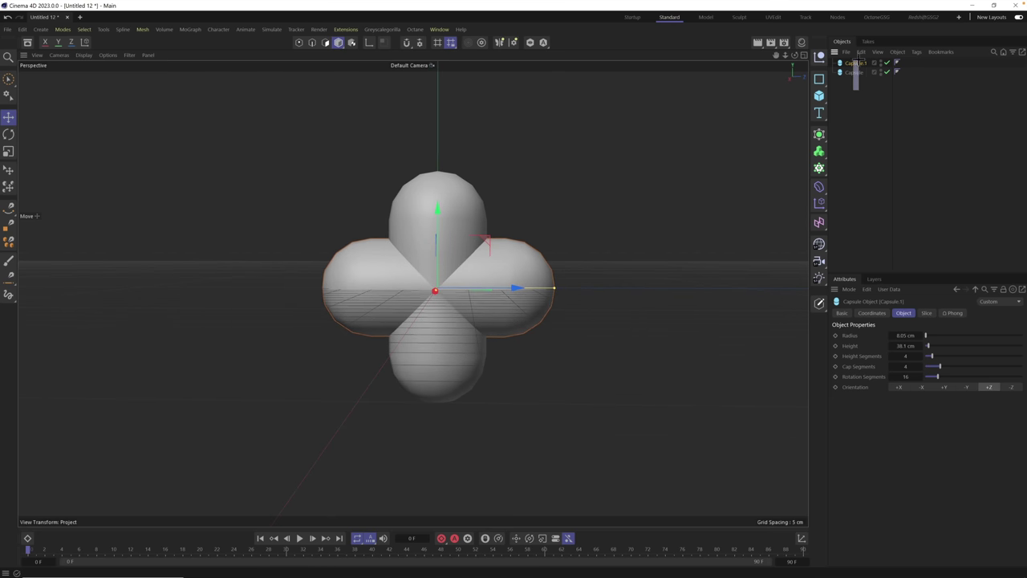
Give both capsules radius 7.05 cm, 40 height, 89 cap and 100 rotation segments
left_click_drag(859, 55, 859, 56)
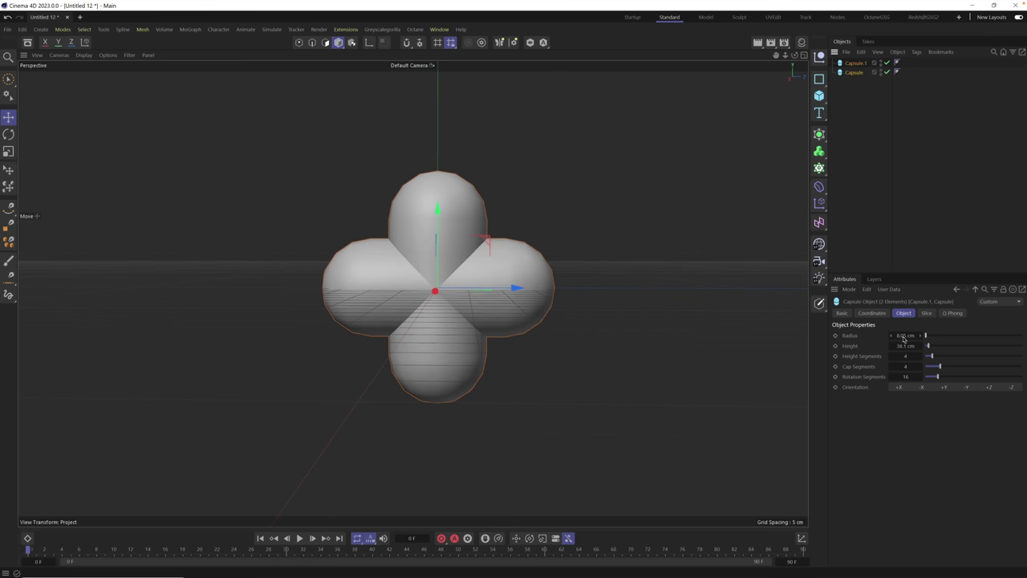
left_click_drag(891, 337, 892, 337)
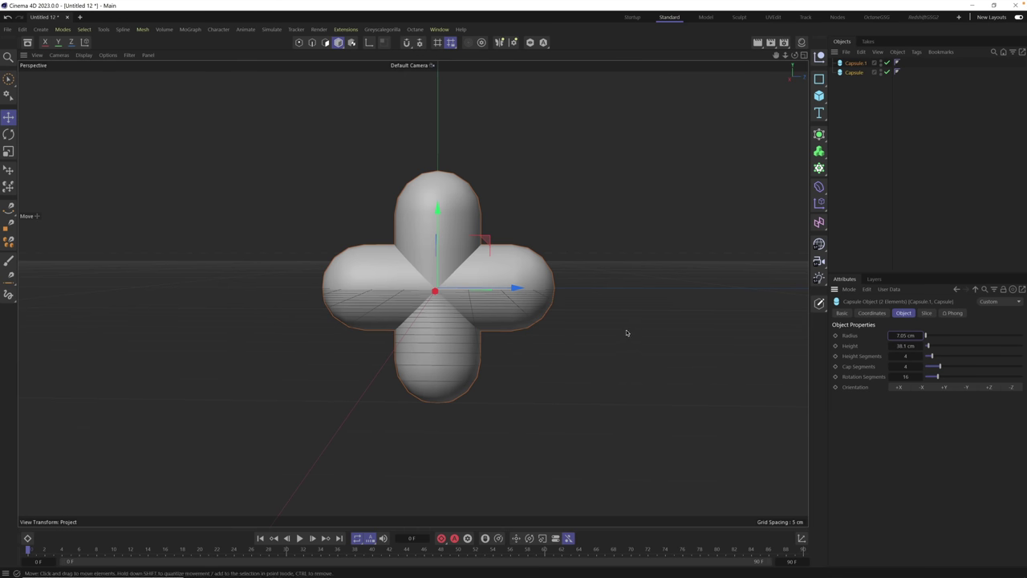
left_click_drag(437, 294, 459, 287, "alt")
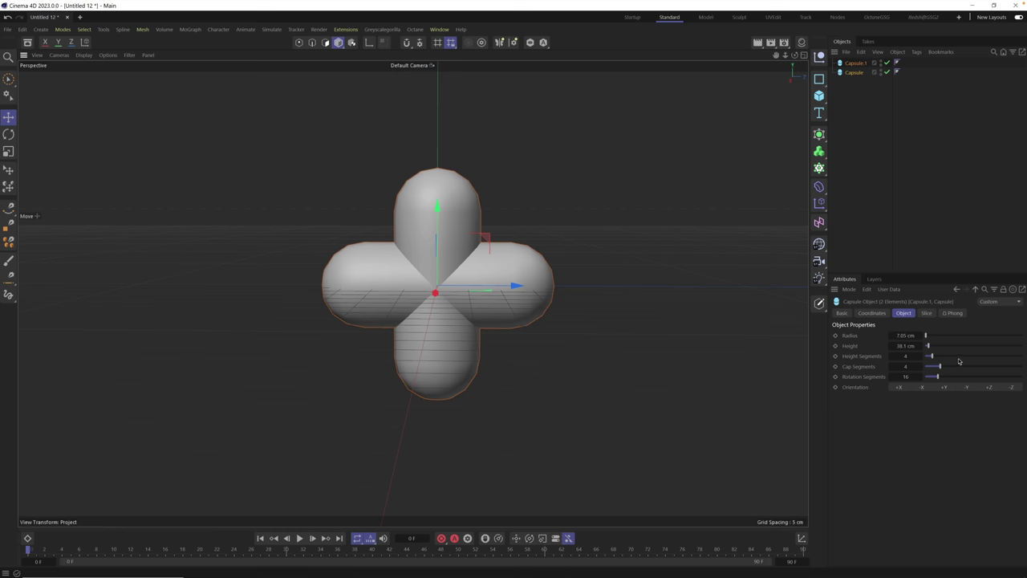
left_click_drag(960, 359, 1003, 369)
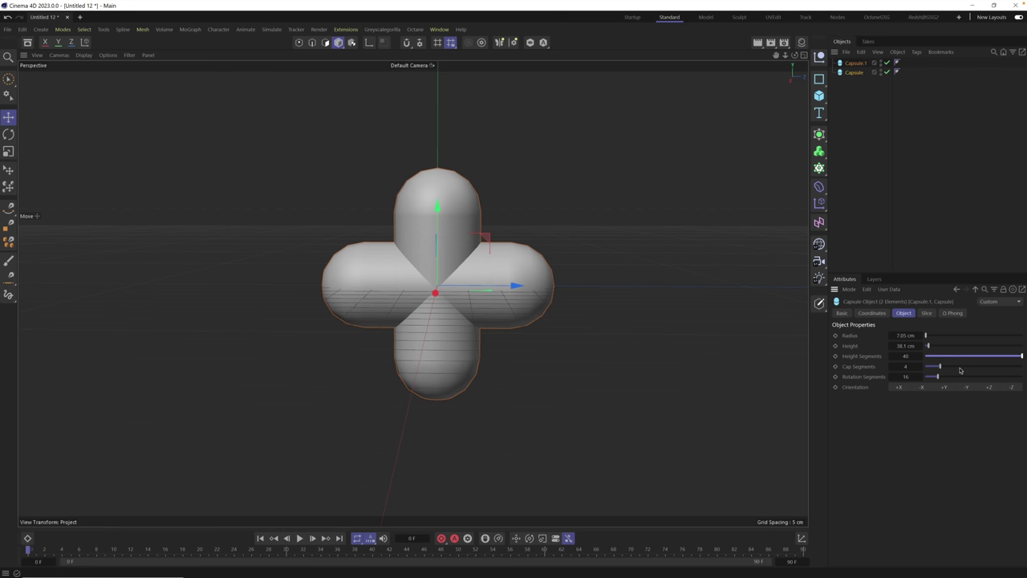
left_click_drag(941, 366, 1023, 367)
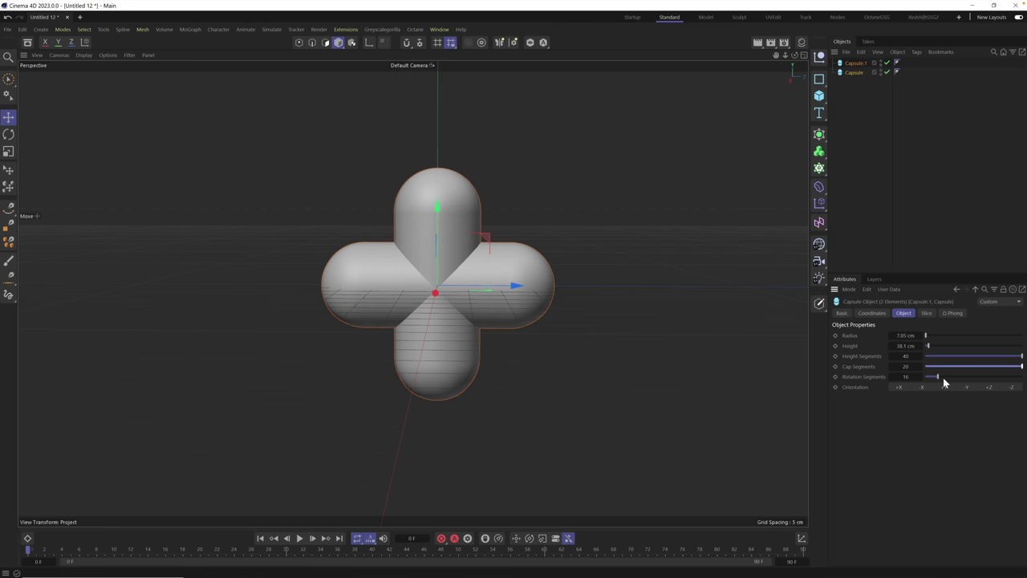
left_click_drag(944, 383, 1025, 378)
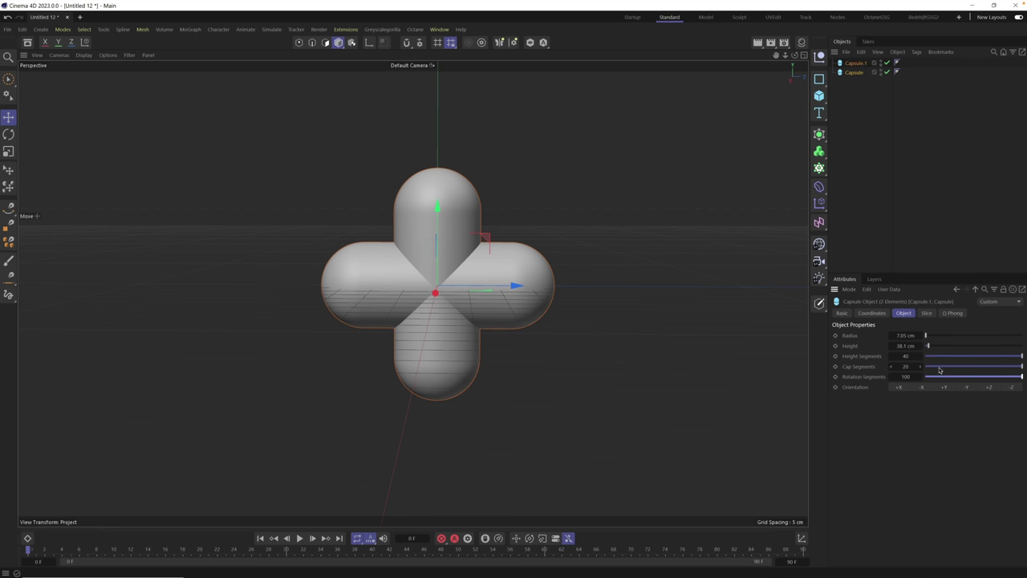
left_click_drag(905, 368, 940, 361)
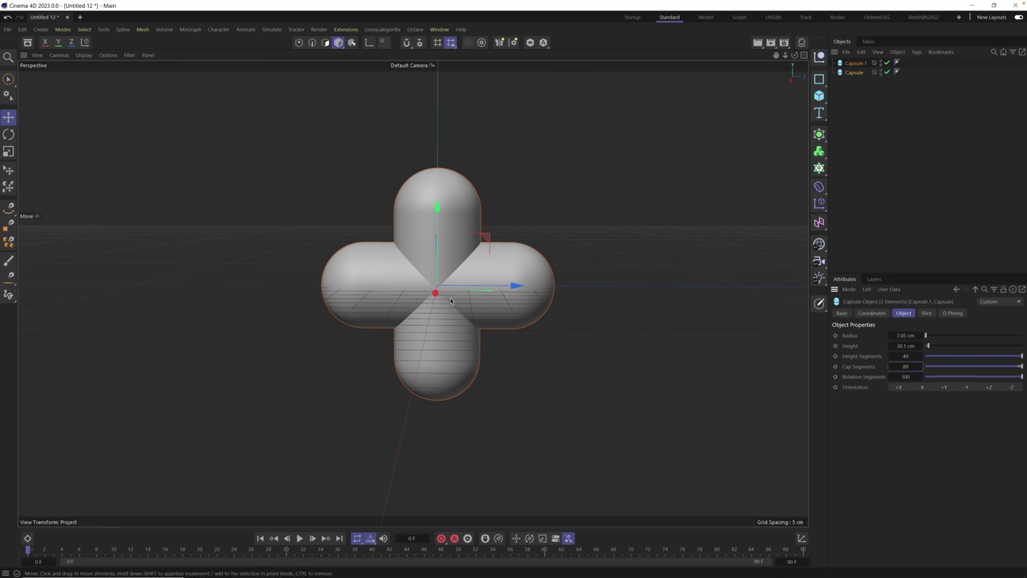
left_click_drag(450, 300, 455, 294, "alt")
middle_click_drag(454, 293, 425, 308, "alt")
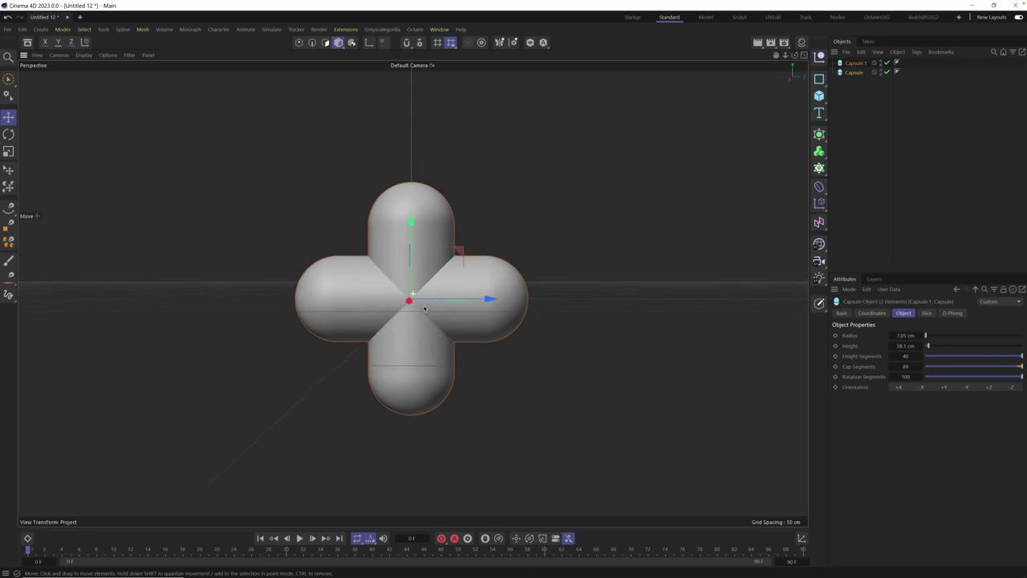
right_click_drag(425, 309, 494, 293, "alt")
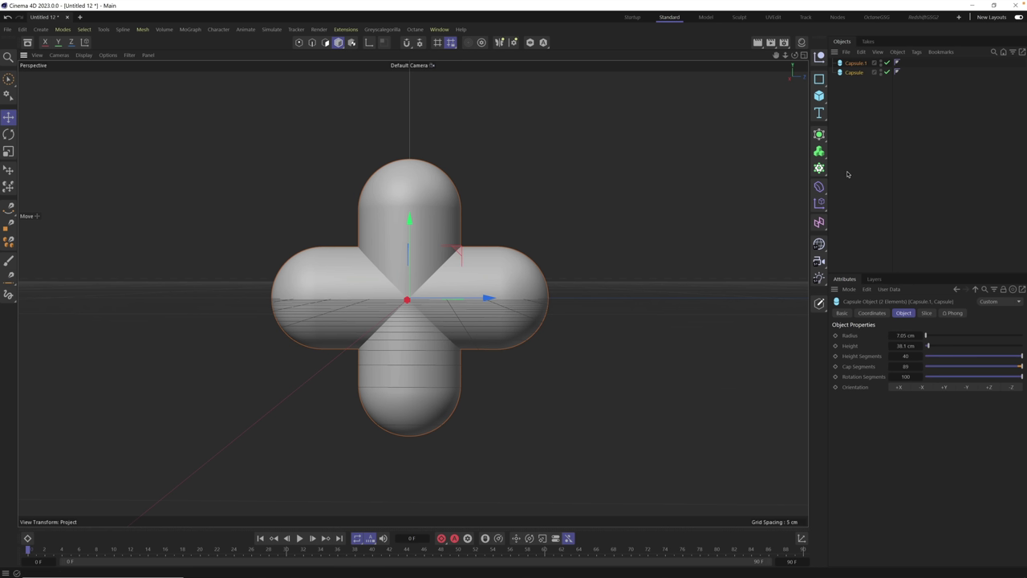
Deselect the capsules and add a Volume Builder from the 'volume' command search
left_click(867, 118)
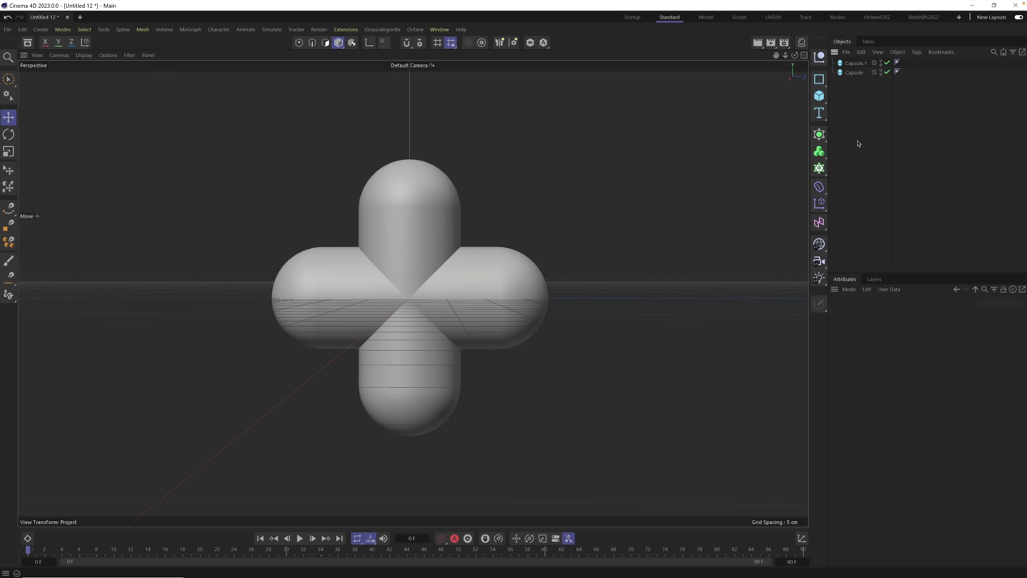
key("shift+c")
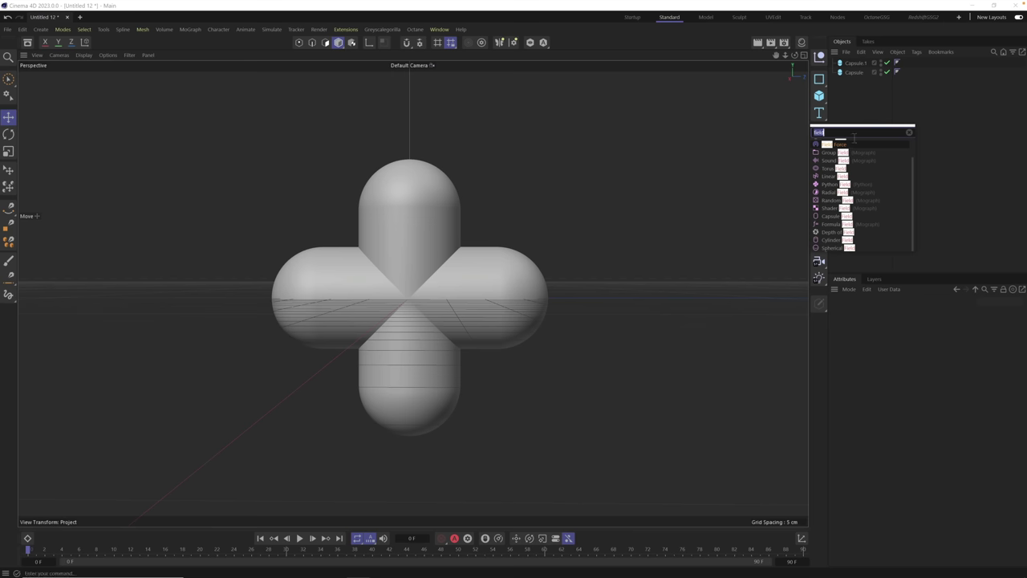
type("volume")
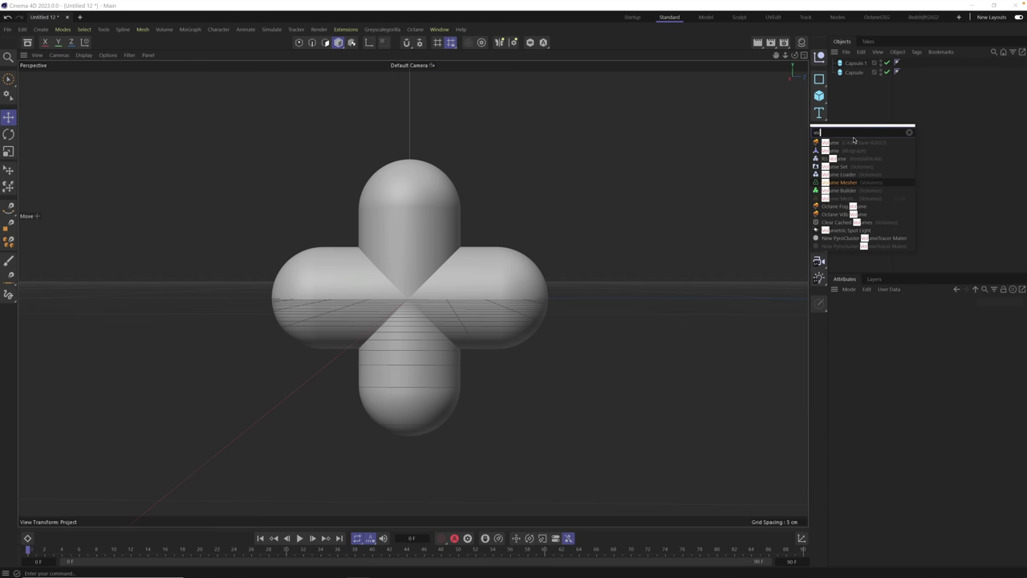
left_click(850, 191)
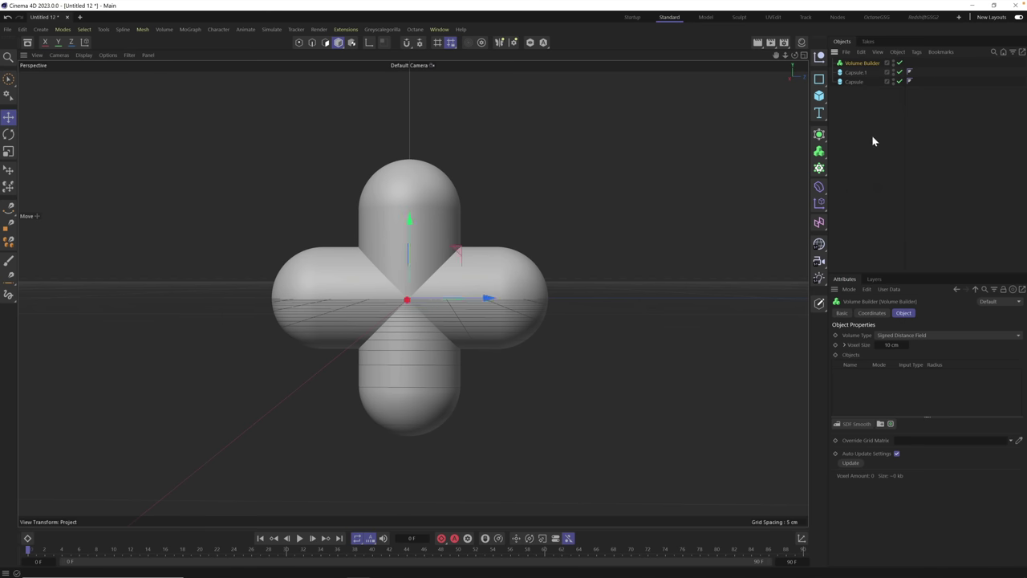
Add a Volume Mesher and select both capsules in the Object Manager
key("shift+c")
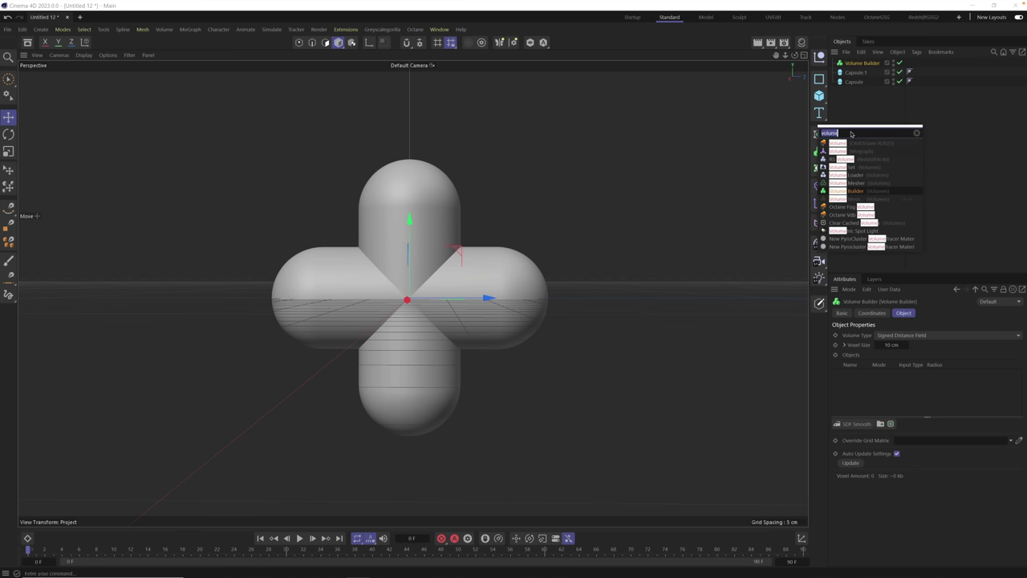
left_click(857, 184)
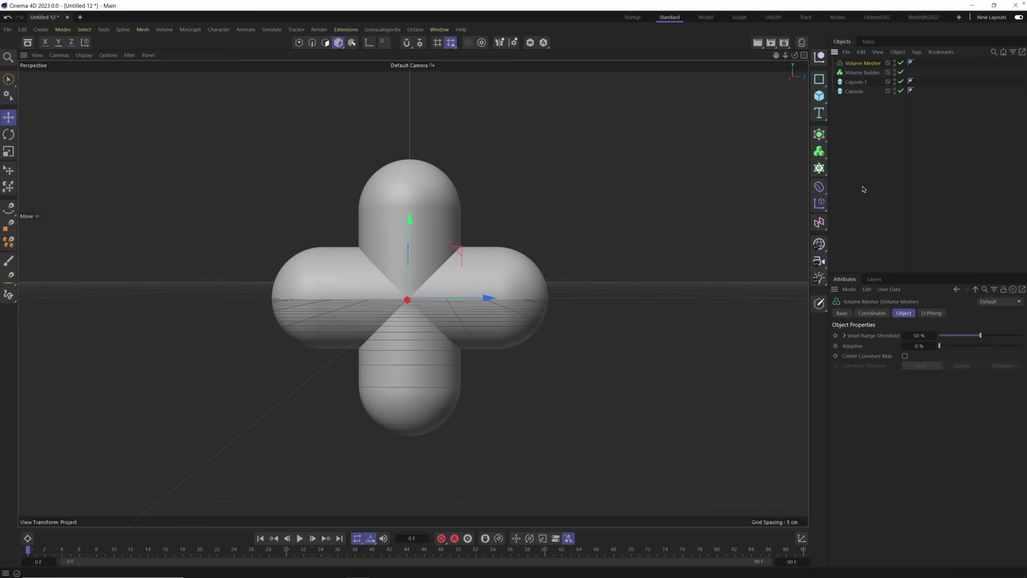
left_click(855, 81)
left_click(855, 91, "shift")
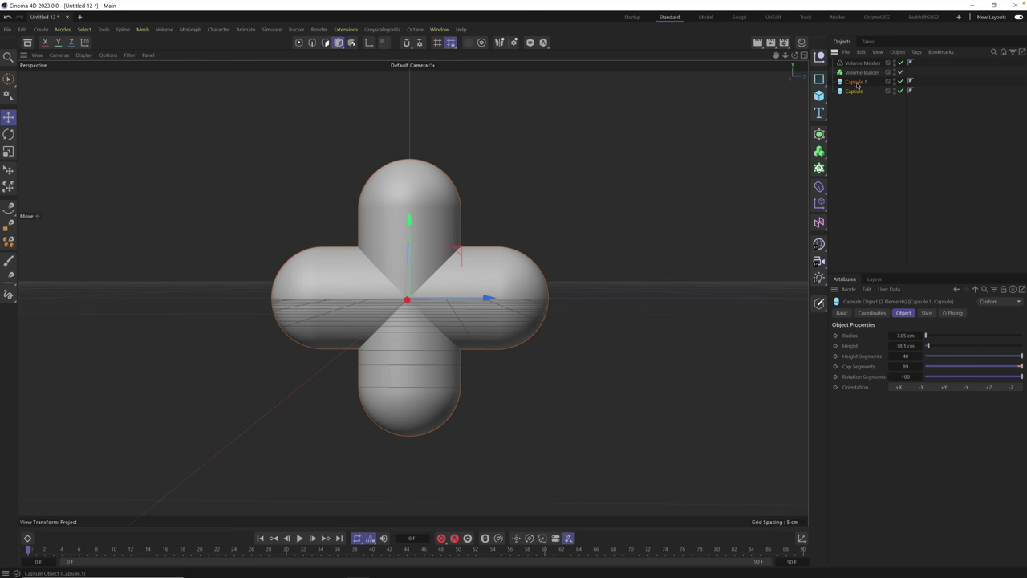
Move both capsules under the Volume Builder and set its Voxel Size to 1 cm
left_click_drag(859, 83, 862, 75)
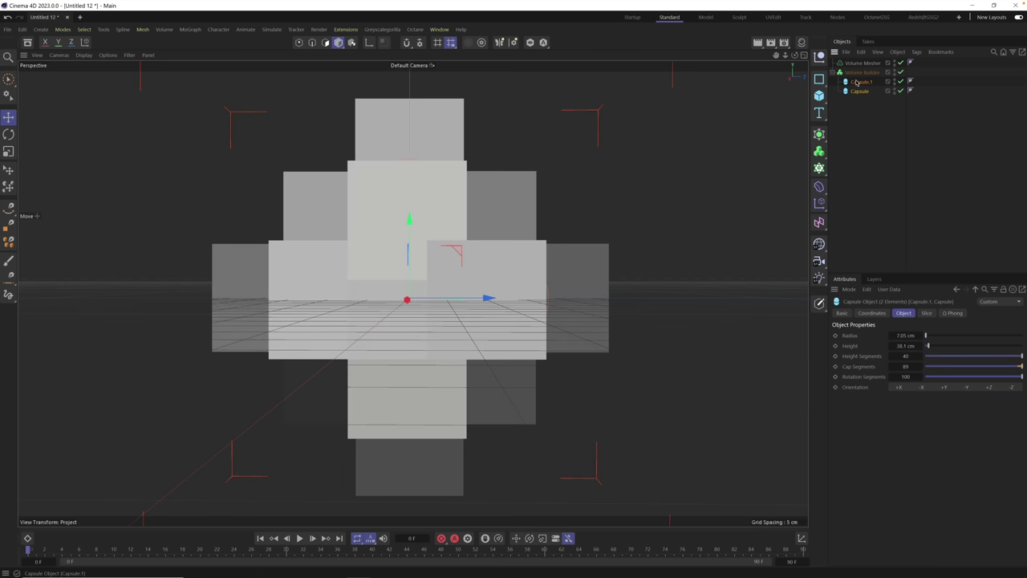
left_click(865, 73)
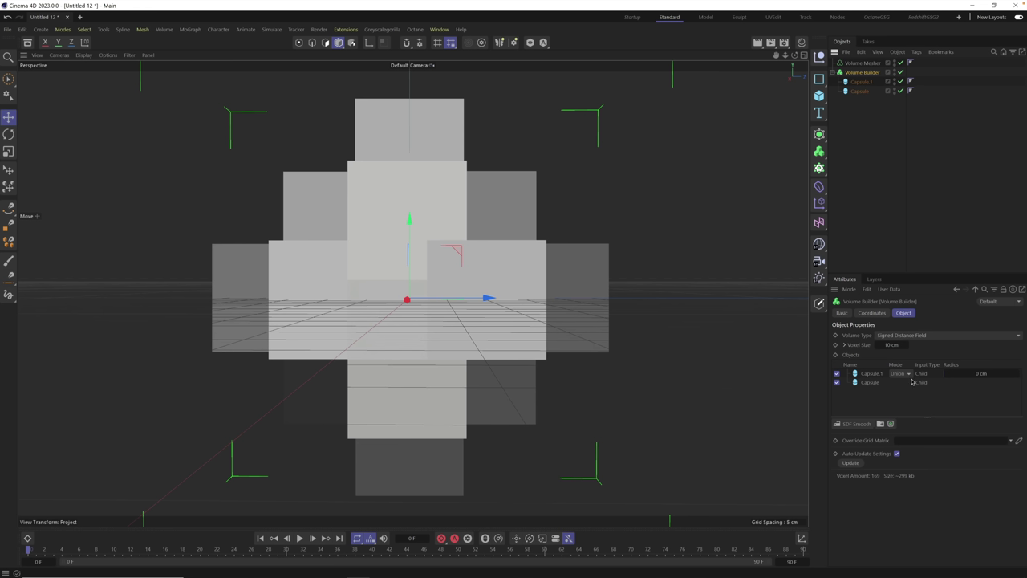
left_click(897, 346)
type("1")
key("Return")
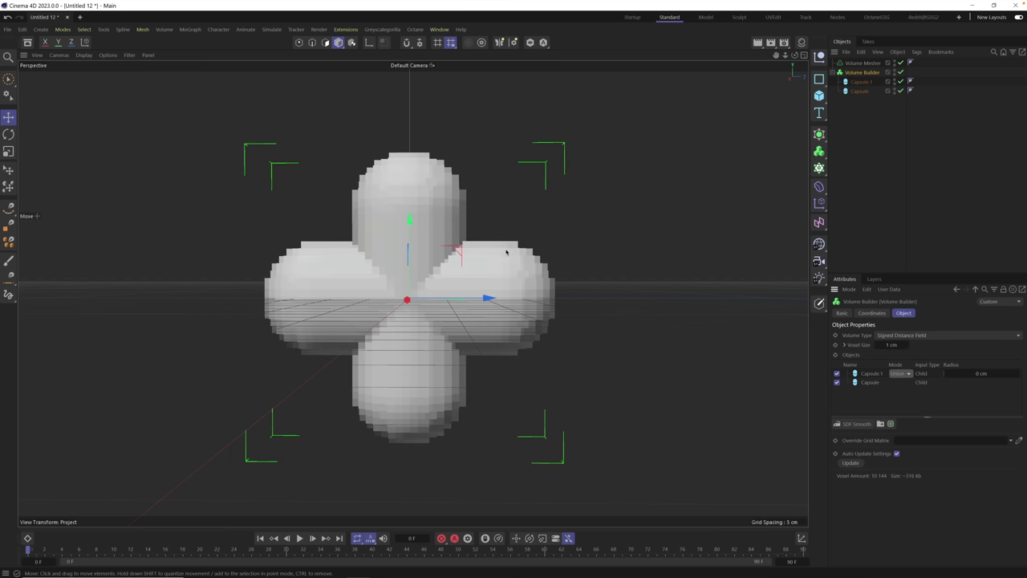
left_click_drag(378, 305, 440, 304, "alt")
Lower the Voxel Size to 0.1 cm for a smoother surface
left_click(893, 345)
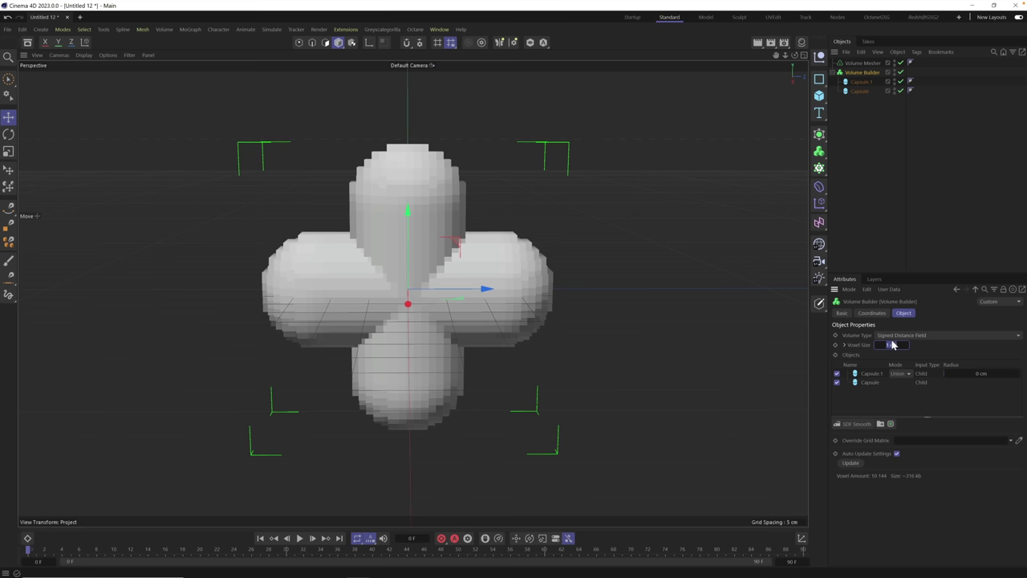
key("BackSpace")
type("0.1")
key("Return")
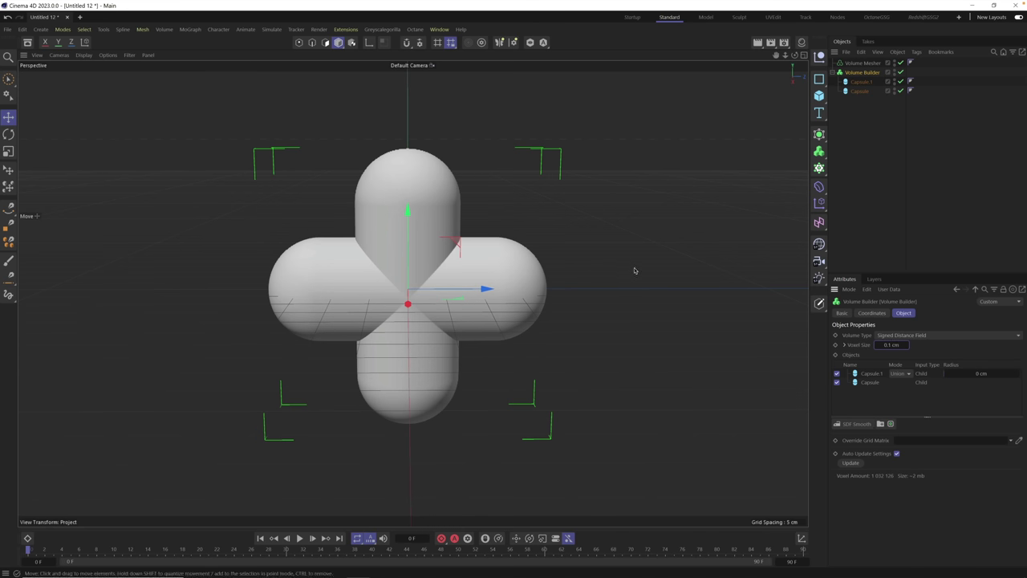
left_click_drag(423, 263, 466, 268, "alt")
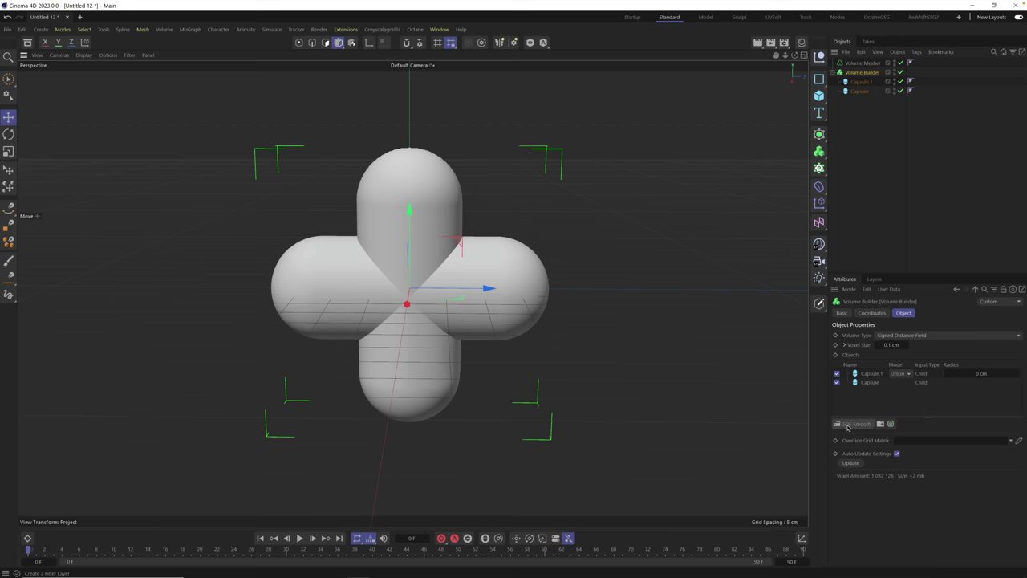
Add an SDF Smooth filter to the Volume Builder and raise its Voxel Distance to 5
left_click(861, 426)
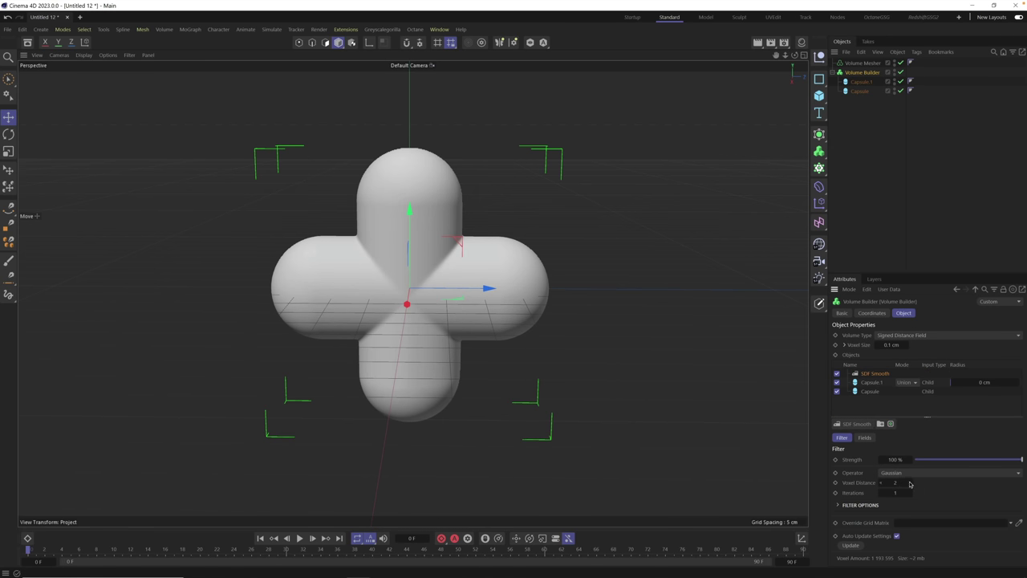
left_click(910, 484)
left_click(910, 483)
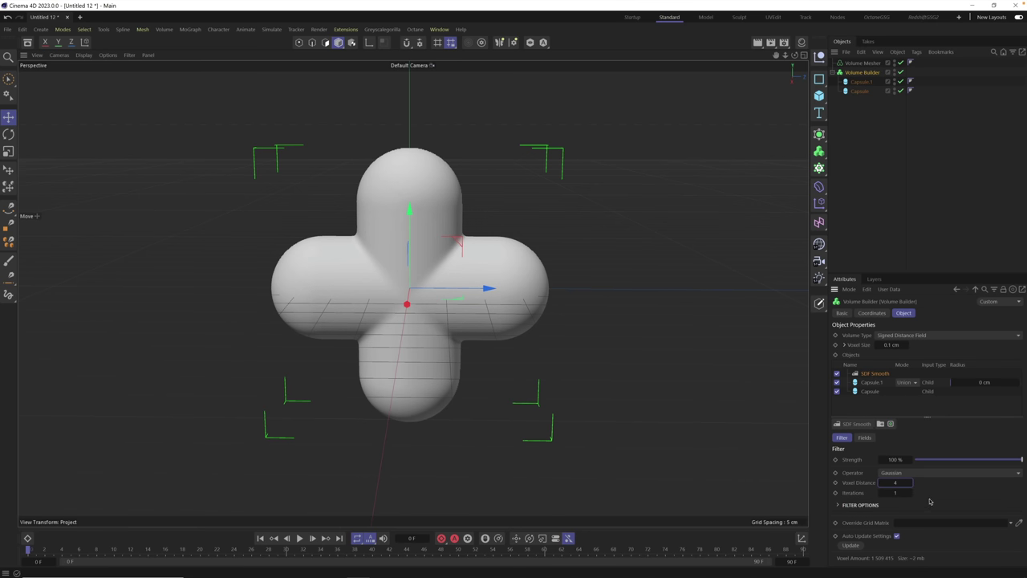
left_click(912, 483)
left_click_drag(610, 329, 513, 245, "alt")
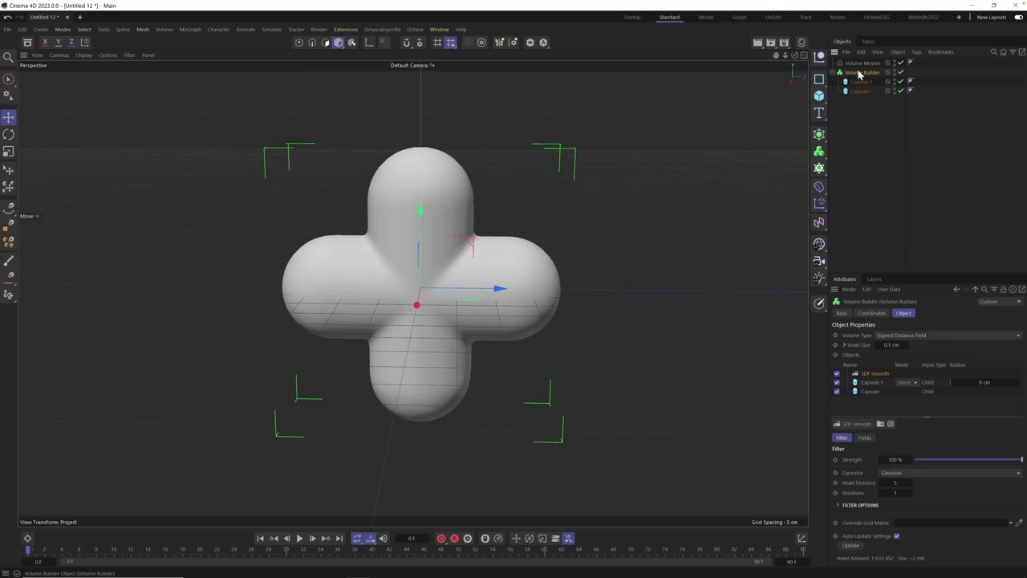
left_click_drag(861, 74, 860, 67)
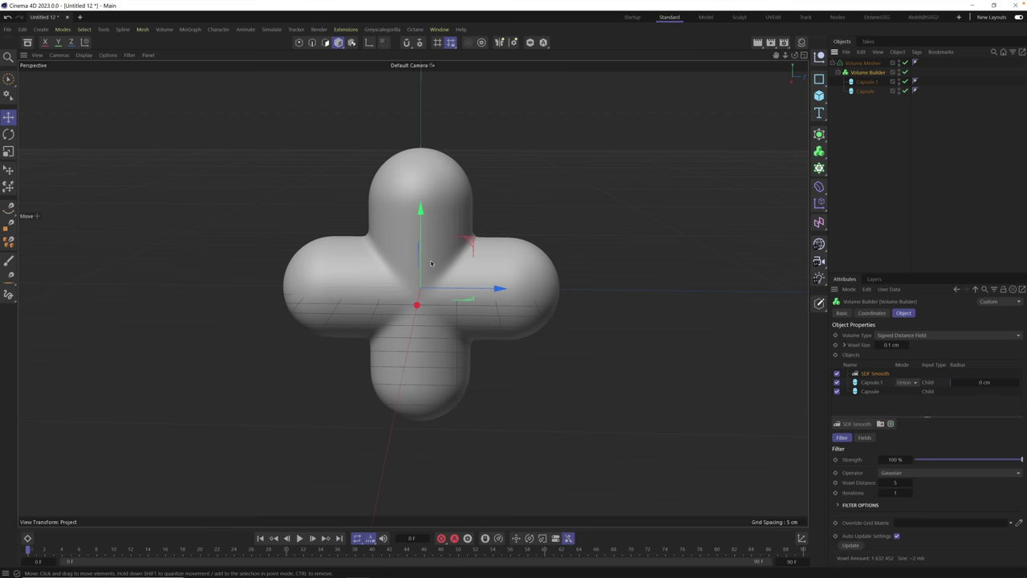
left_click_drag(474, 201, 376, 146, "alt")
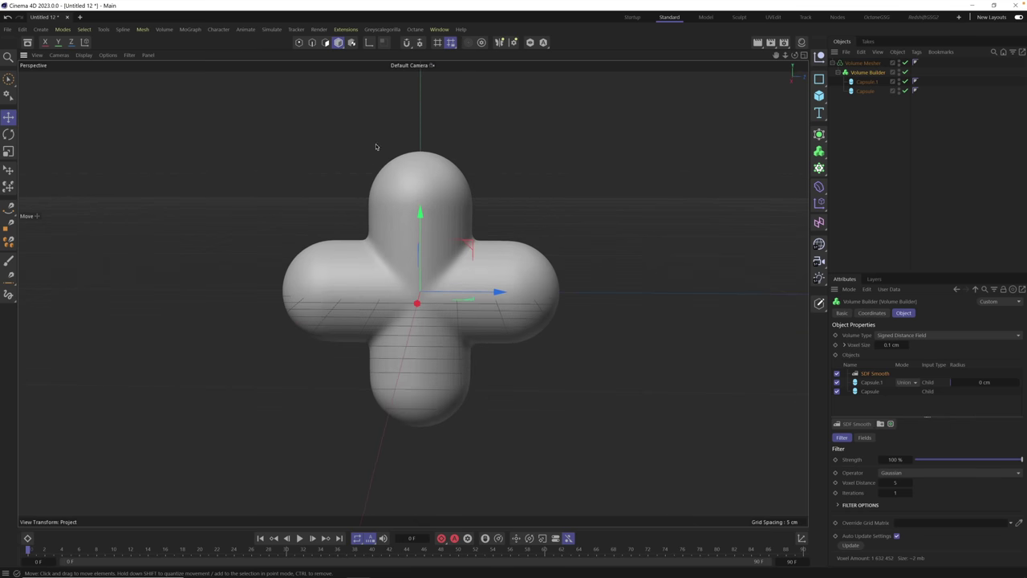
Switch the viewport to Gouraud Shading (Lines) and orbit around the cross to inspect its mesh
left_click(84, 55)
left_click(101, 96)
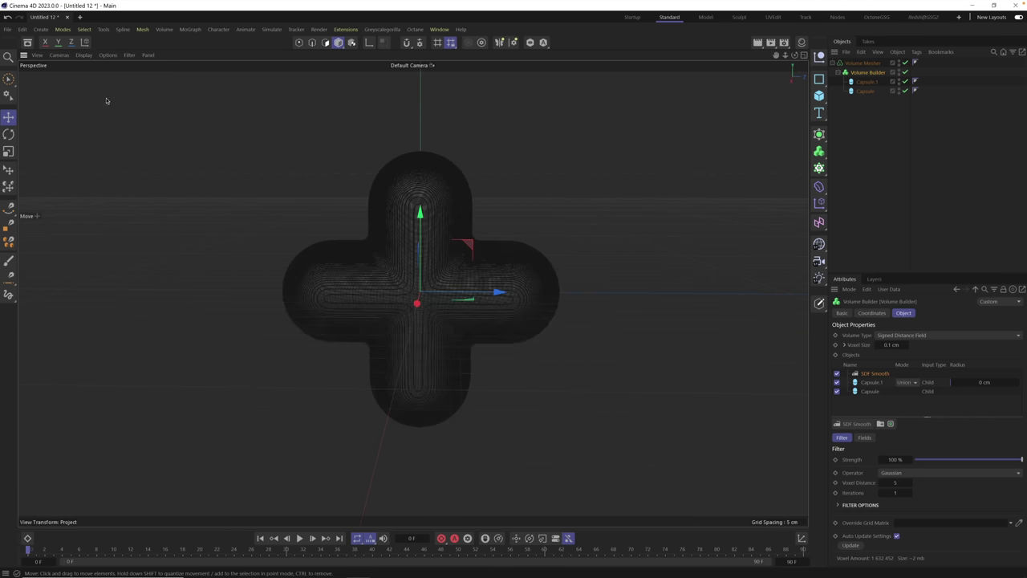
scroll(460, 239, "up", 8)
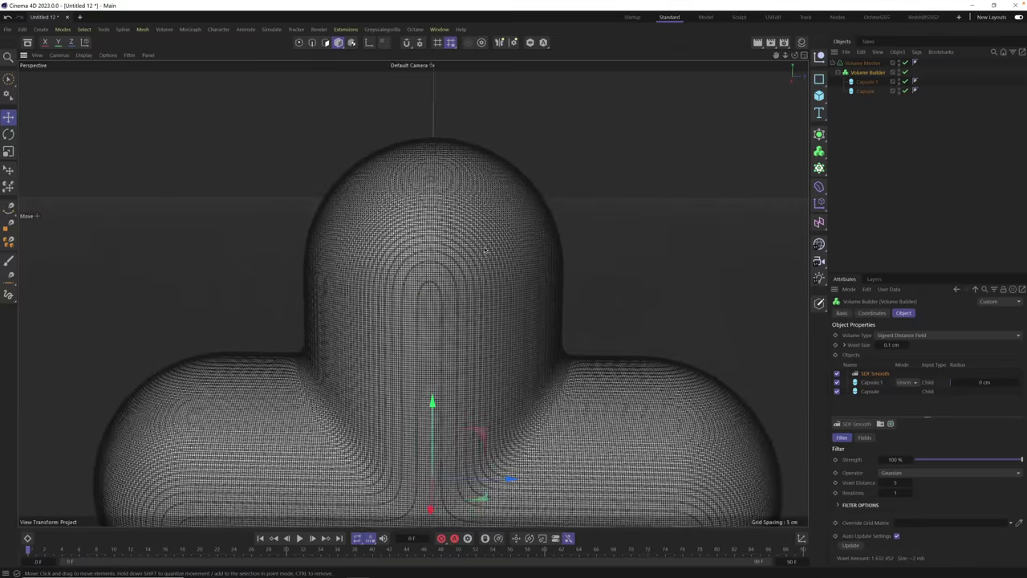
scroll(485, 250, "up", 8)
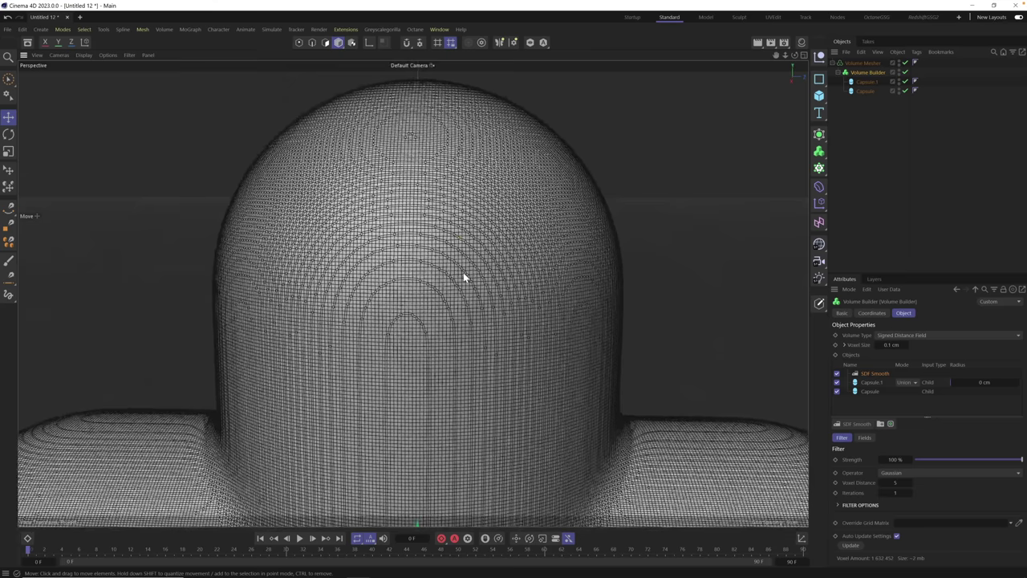
left_click_drag(463, 277, 458, 320, "alt")
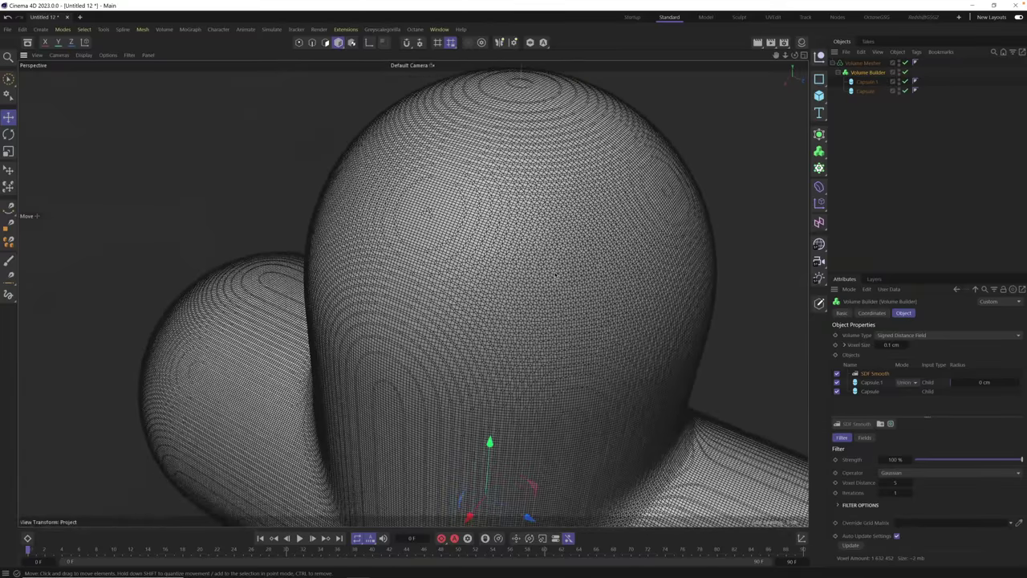
left_click_drag(576, 303, 509, 214, "alt")
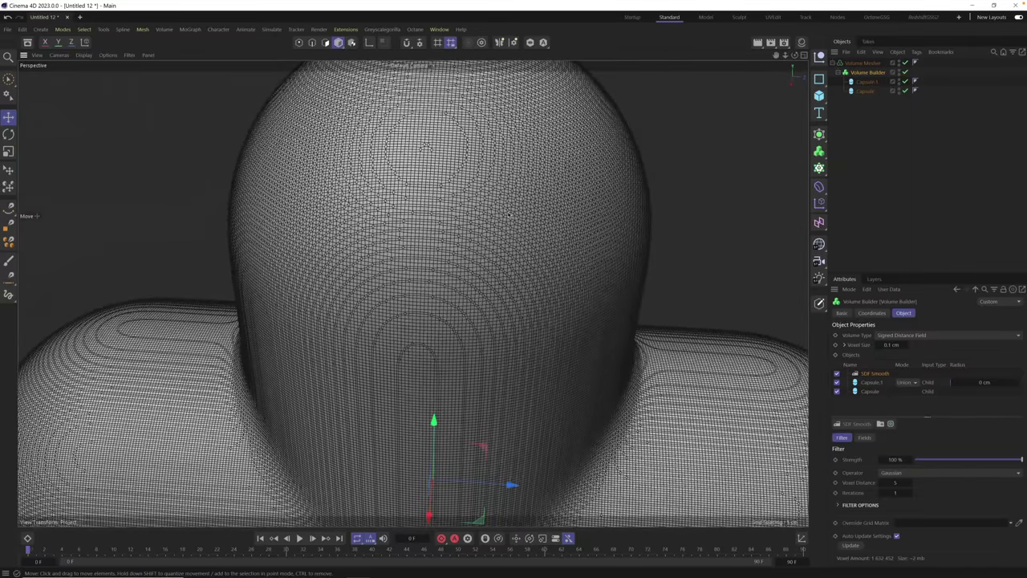
scroll(461, 345, "down", 5)
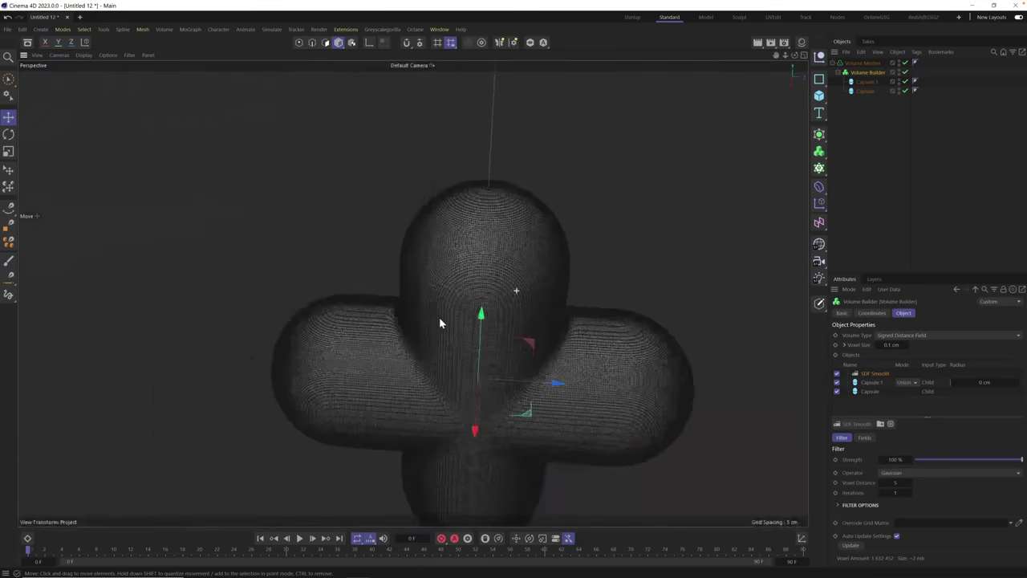
scroll(441, 321, "up", 3)
left_click_drag(479, 294, 470, 305, "alt")
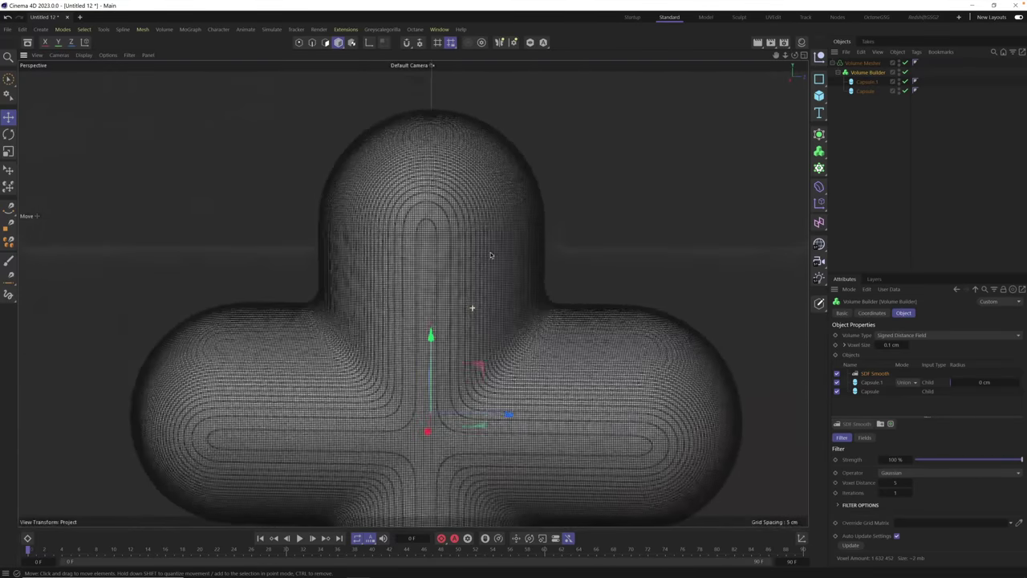
scroll(450, 346, "down", 3)
left_click_drag(449, 347, 450, 328, "alt")
middle_click_drag(450, 327, 409, 245, "alt")
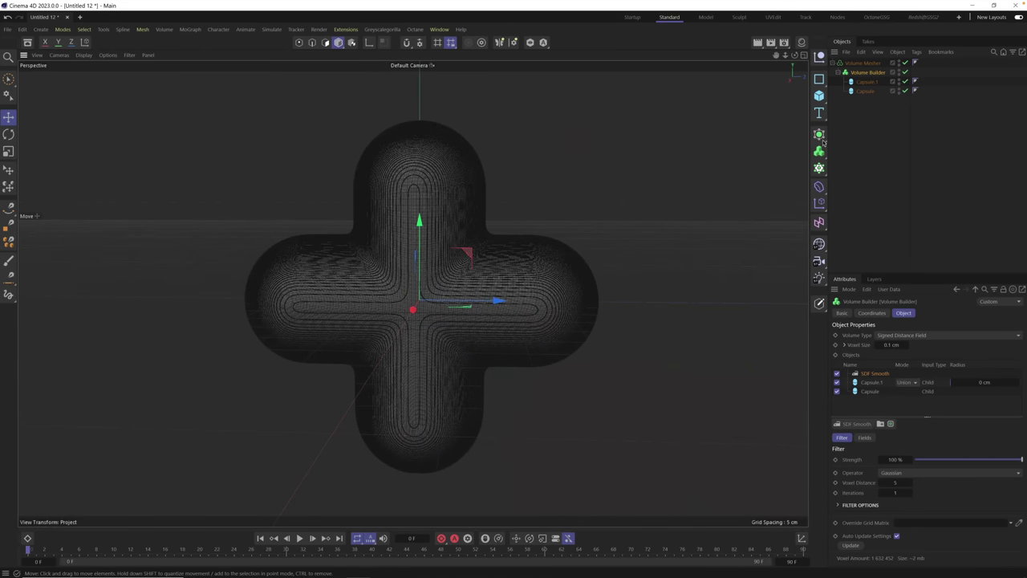
Add a Remesh object via the 'rem' search and make the Volume Mesher its child
left_click(863, 63)
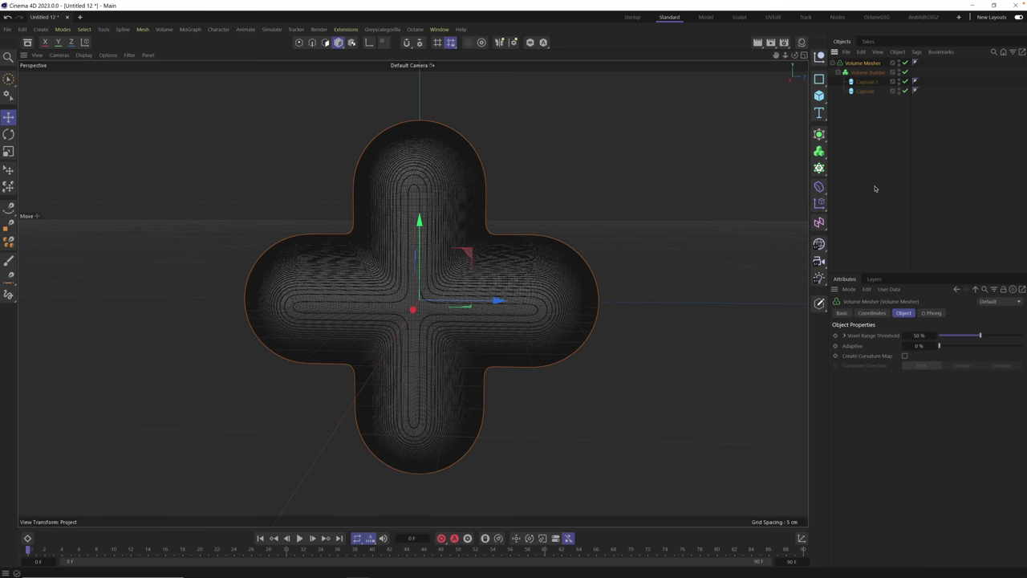
key("shift+c")
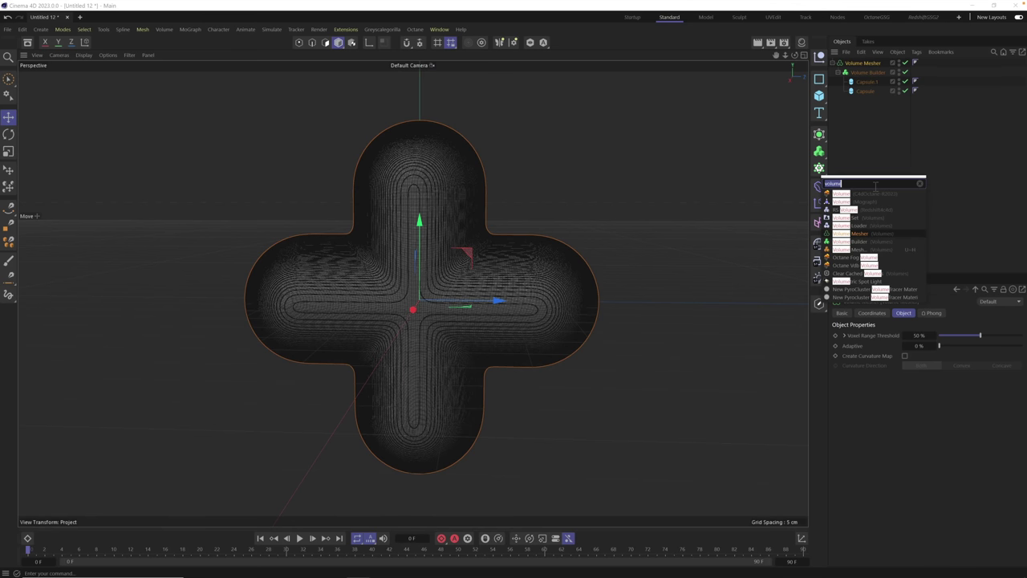
type("rem")
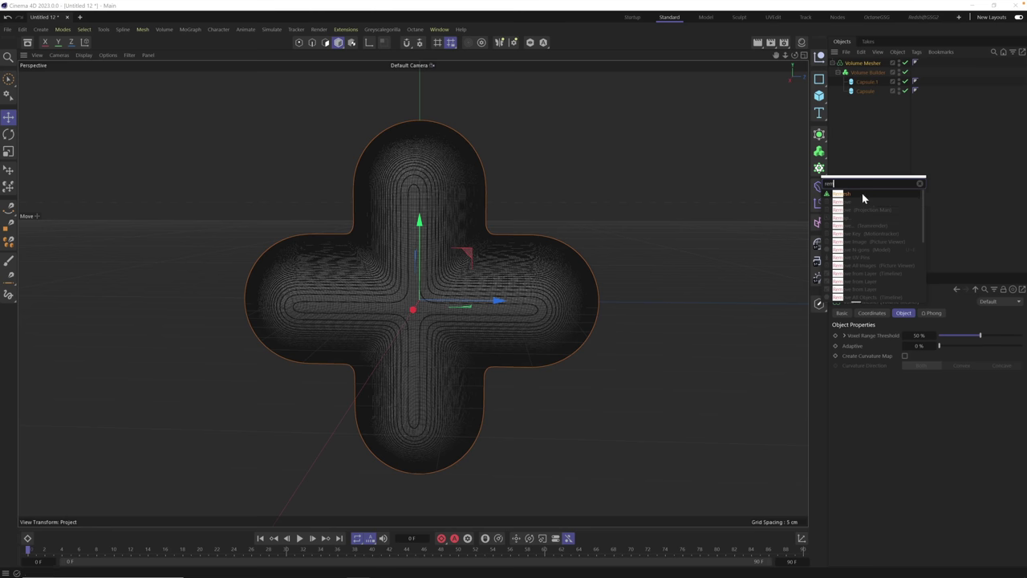
left_click(863, 194)
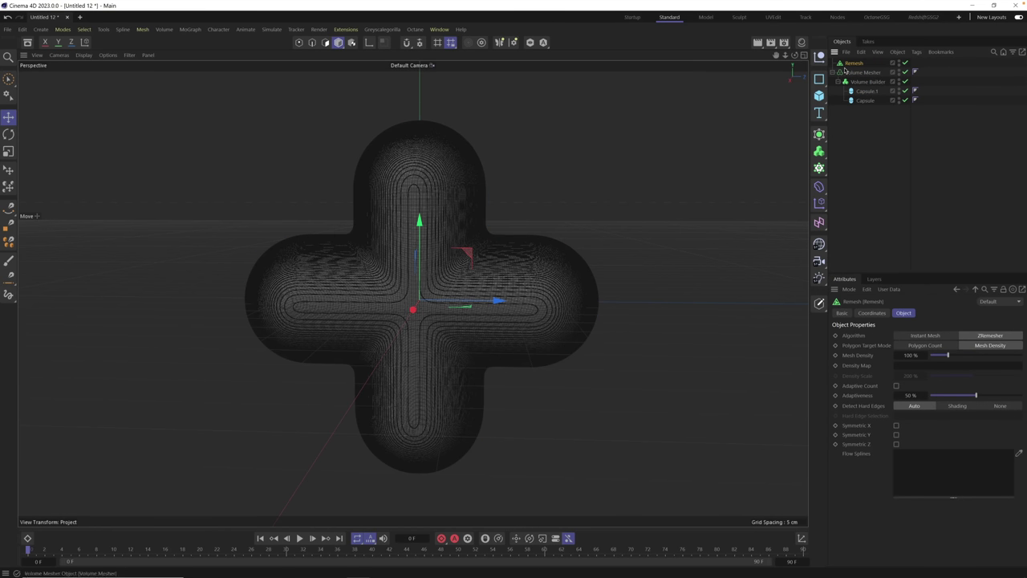
left_click_drag(859, 74, 853, 64)
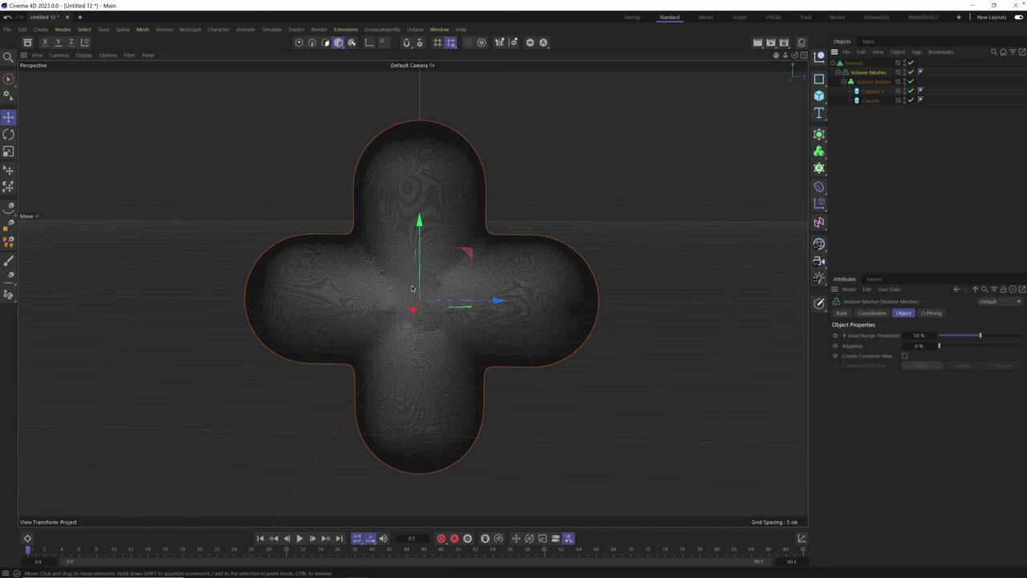
Orbit and zoom around the remeshed cross to inspect its new topology
scroll(429, 285, "up", 8)
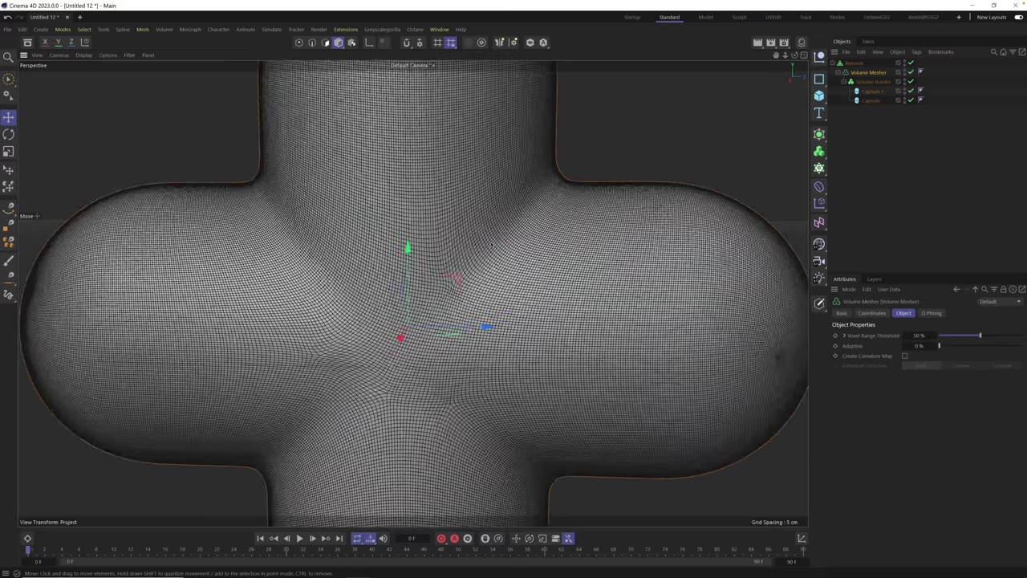
left_click_drag(494, 319, 471, 251, "alt")
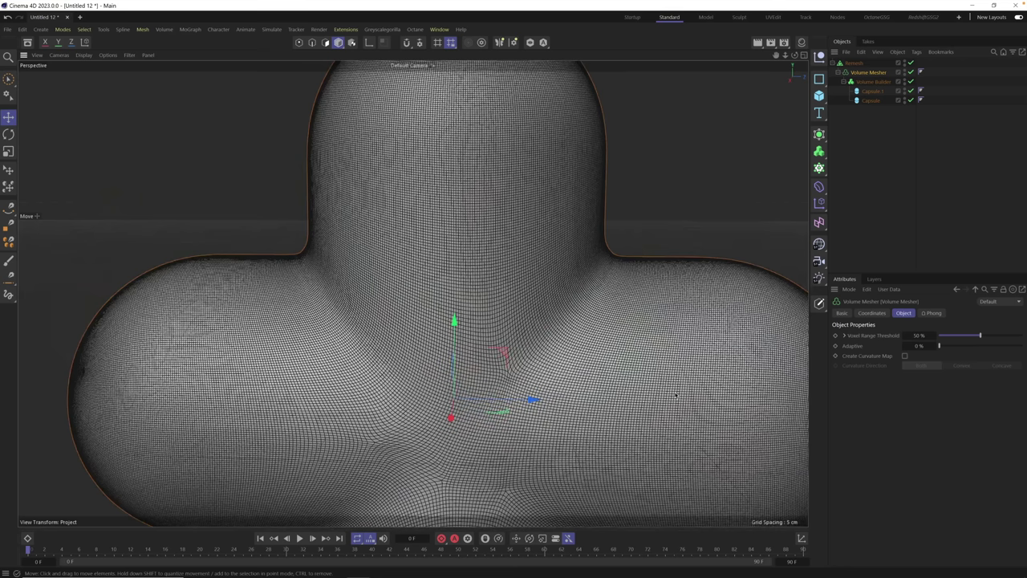
left_click_drag(603, 386, 423, 236, "alt")
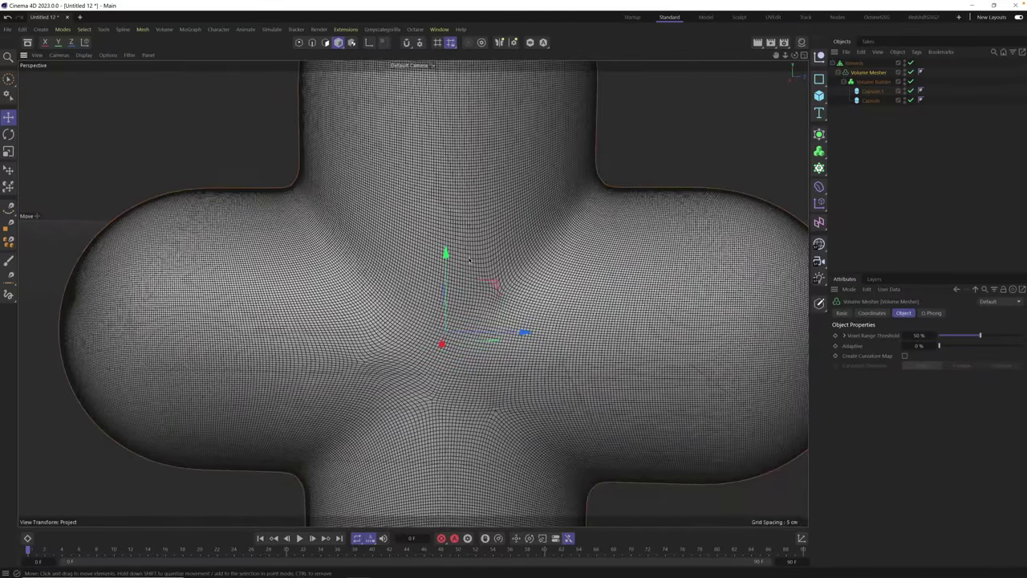
scroll(481, 281, "down", 3)
scroll(493, 292, "down", 3)
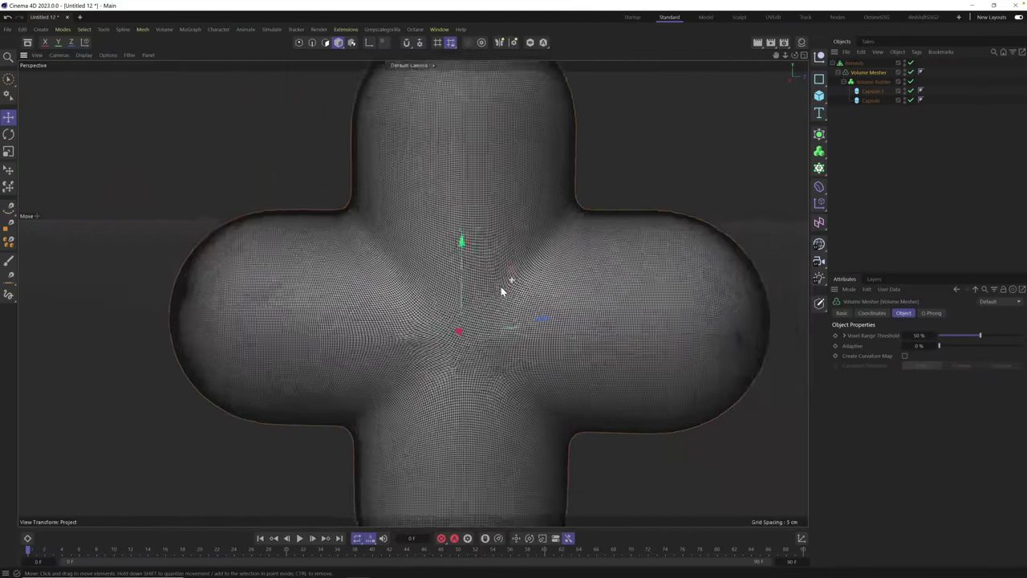
scroll(501, 291, "up", 4)
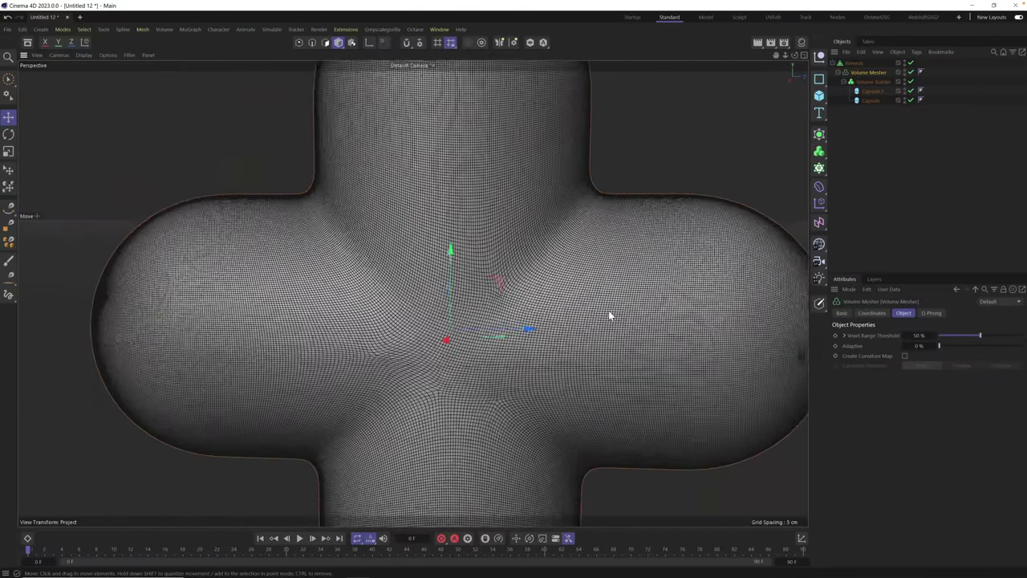
left_click_drag(610, 314, 528, 271, "alt")
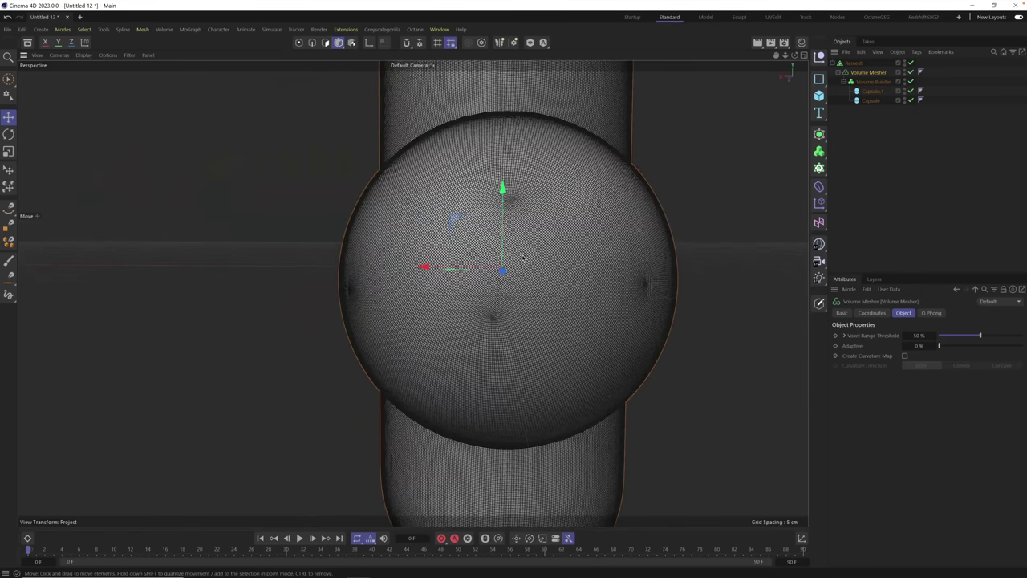
left_click_drag(523, 257, 482, 337, "alt")
Set the Remesh object's Mesh Density to 4 % and check the resulting quad grid
left_click(856, 64)
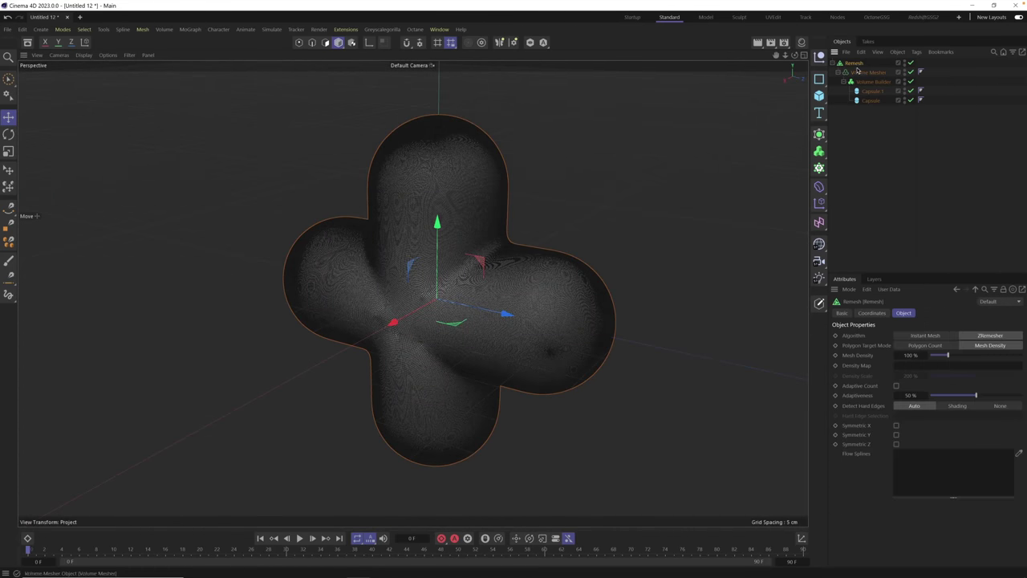
left_click(911, 355)
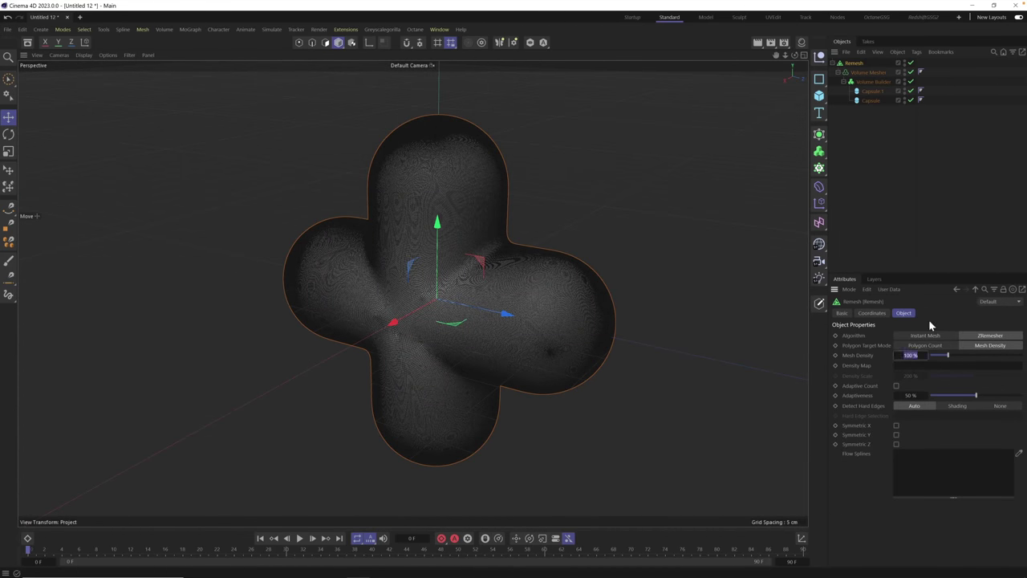
type("4")
key("Return")
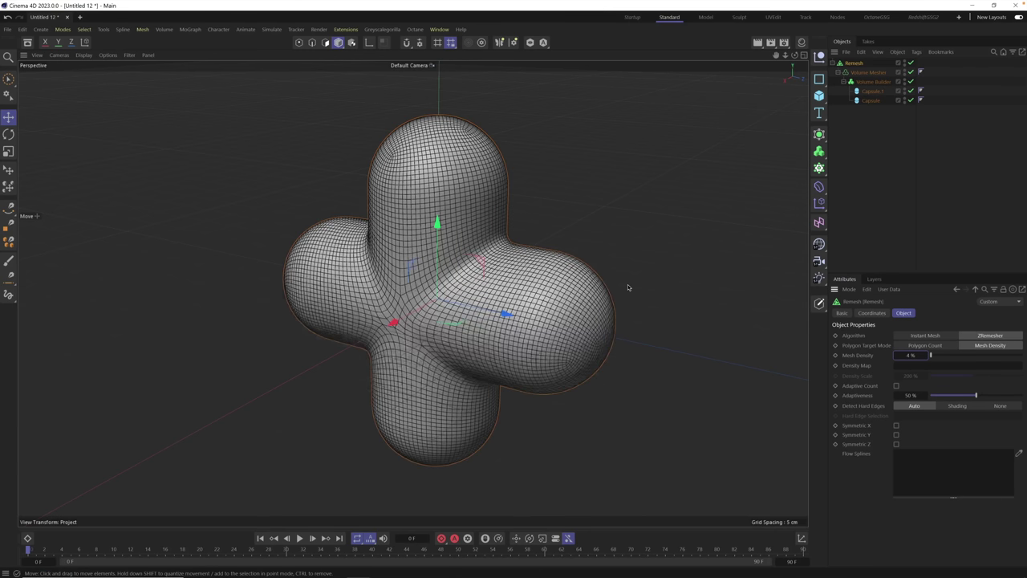
left_click_drag(431, 307, 404, 330, "alt")
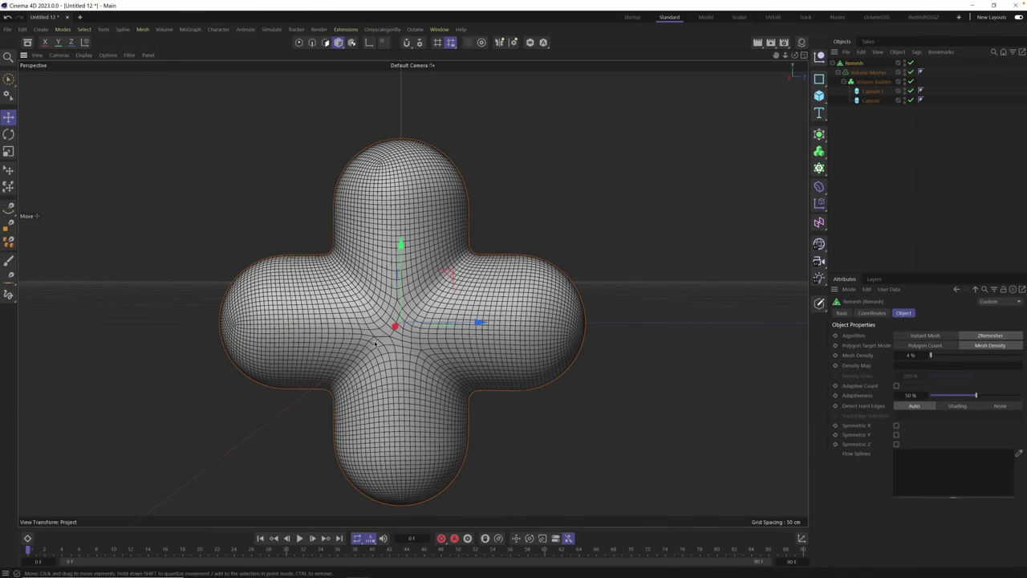
scroll(398, 339, "up", 6)
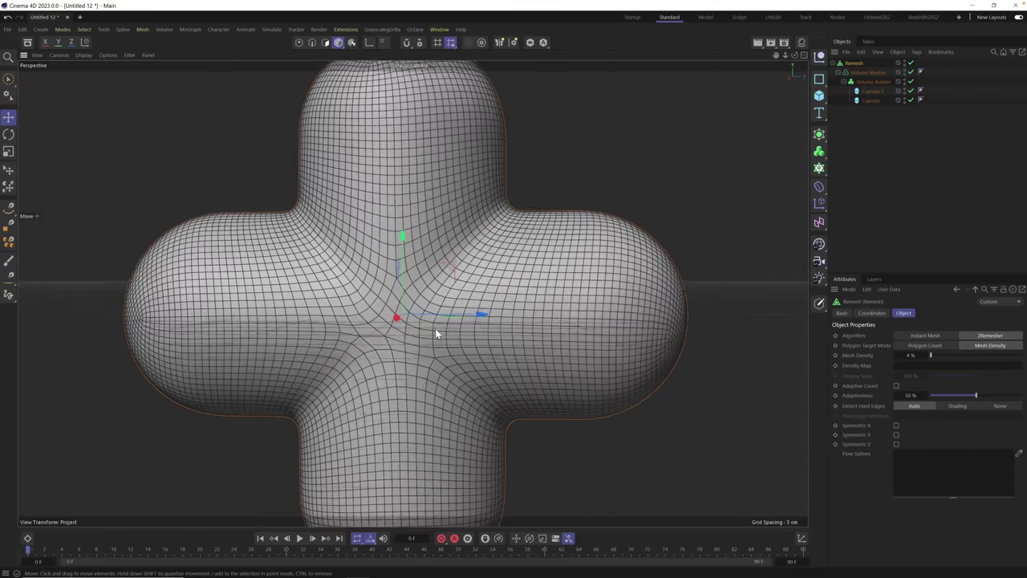
left_click_drag(448, 317, 452, 343, "alt")
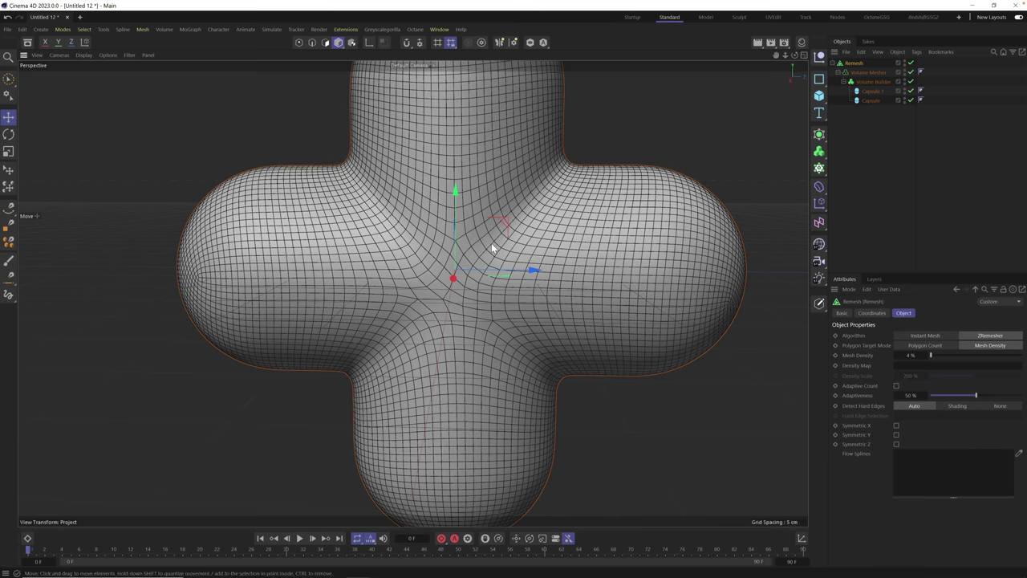
scroll(492, 249, "down", 5)
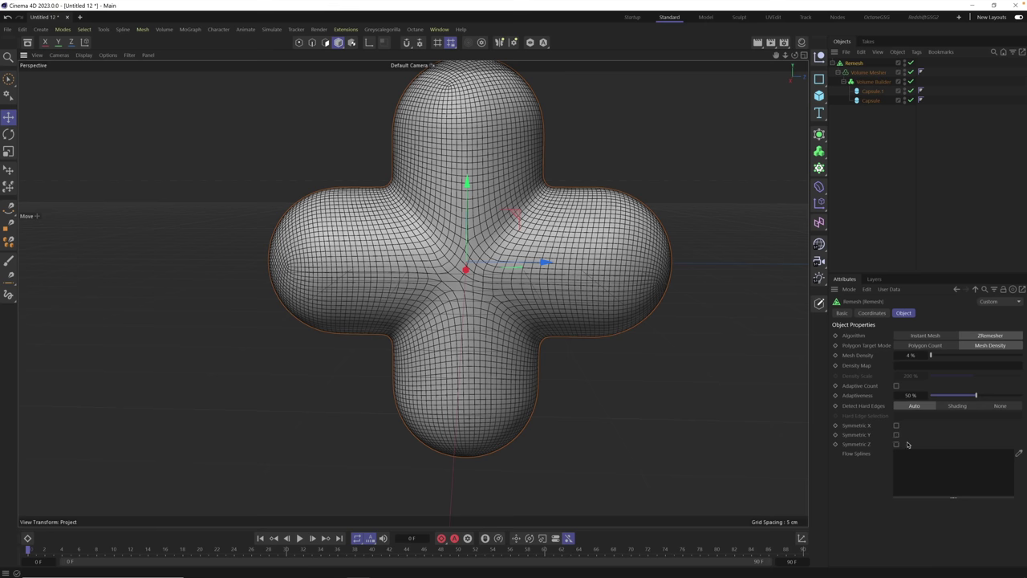
Enable Symmetric X, Y and Z on the Remesh object so its 4% quad grid mirrors evenly
left_click(897, 425)
left_click(897, 434)
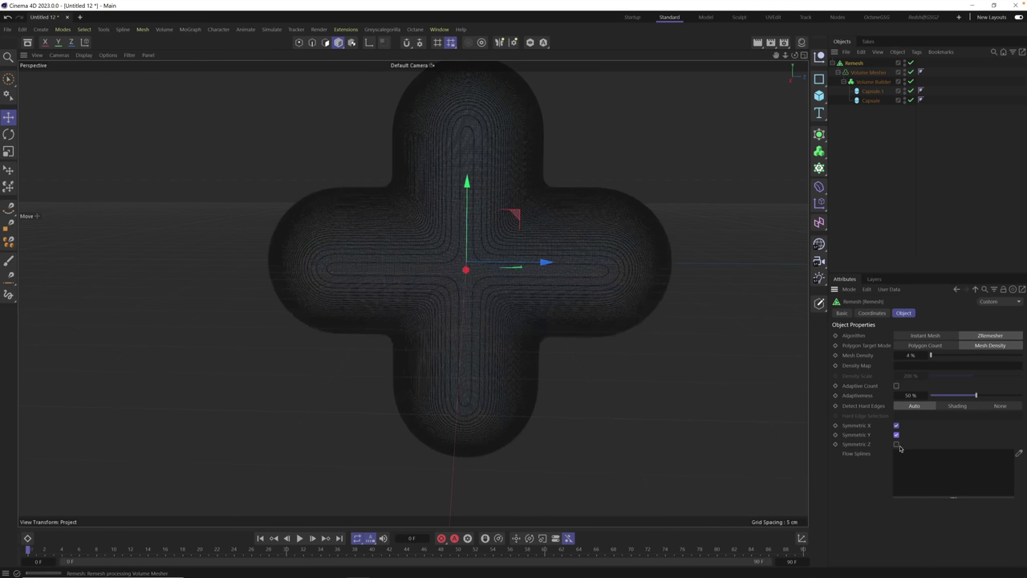
left_click(896, 444)
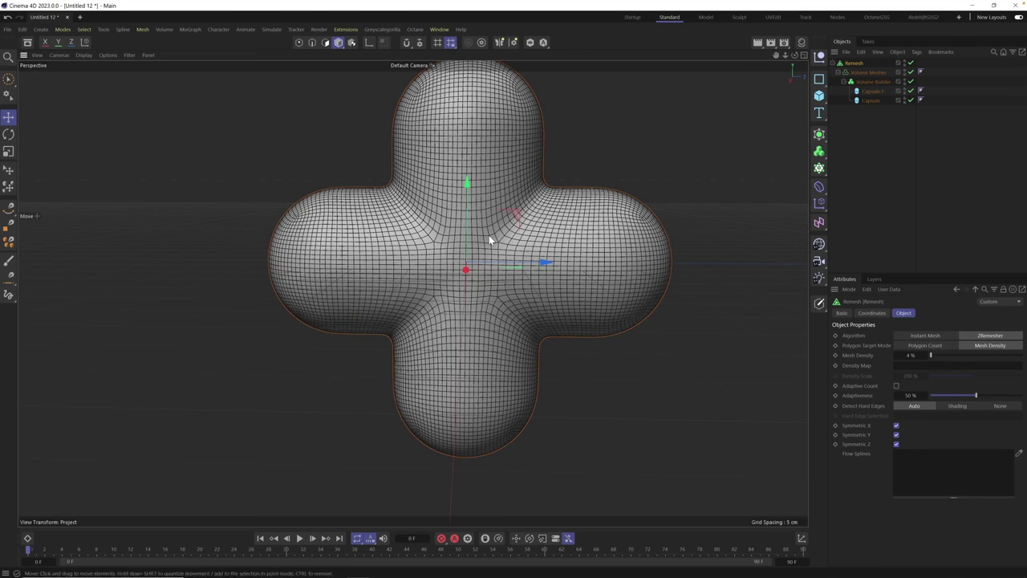
middle_click_drag(490, 236, 473, 263, "alt")
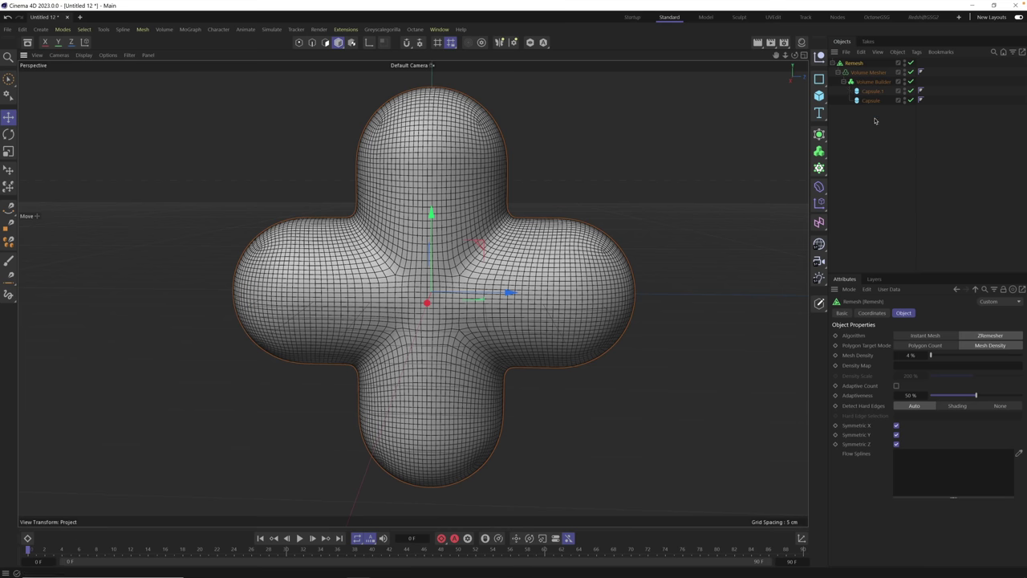
Bake the Remesh with Current State to Object, disable the originals, and select the new polygon Remesh
right_click(856, 65)
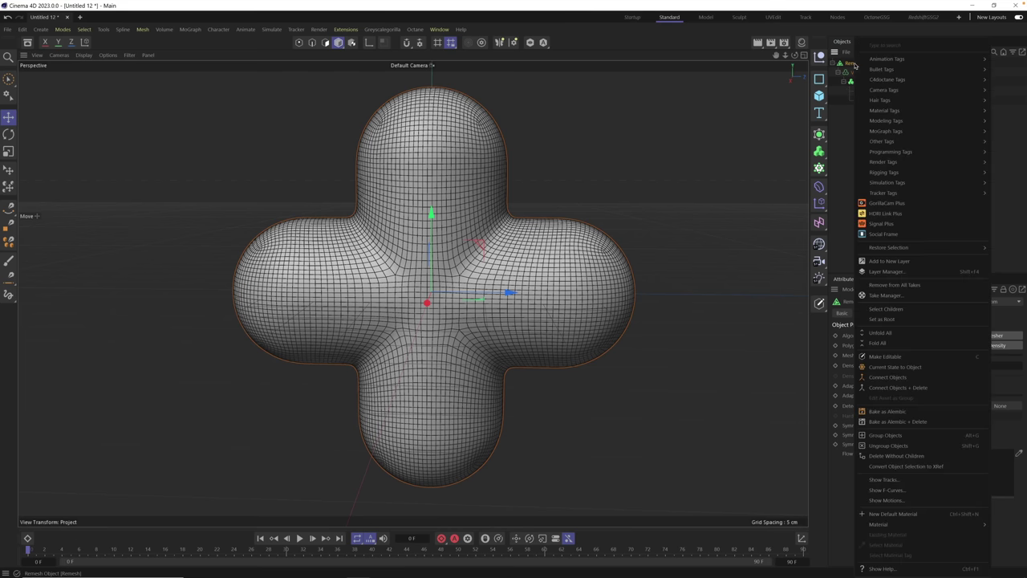
left_click(910, 368)
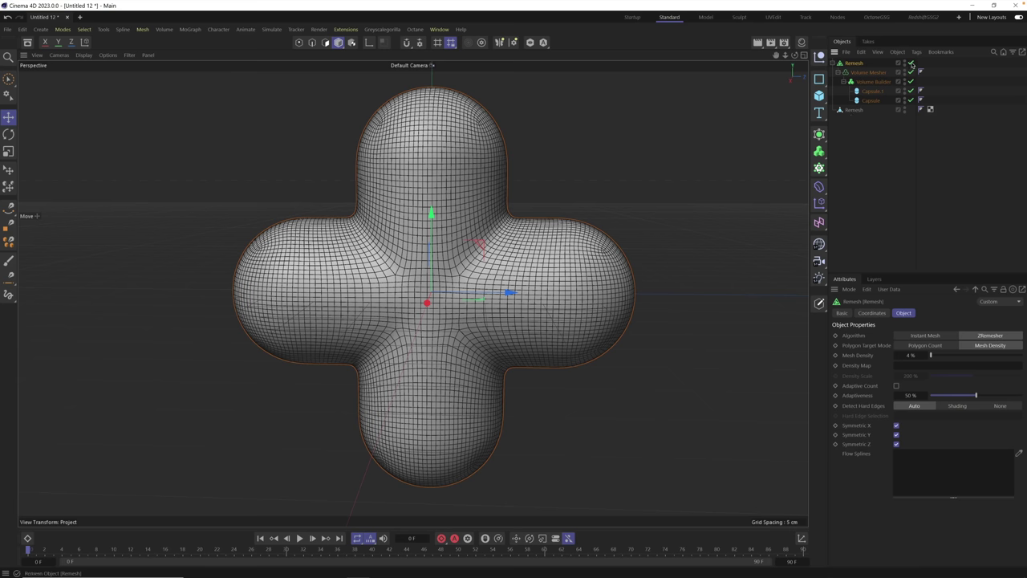
left_click_drag(912, 64, 913, 98)
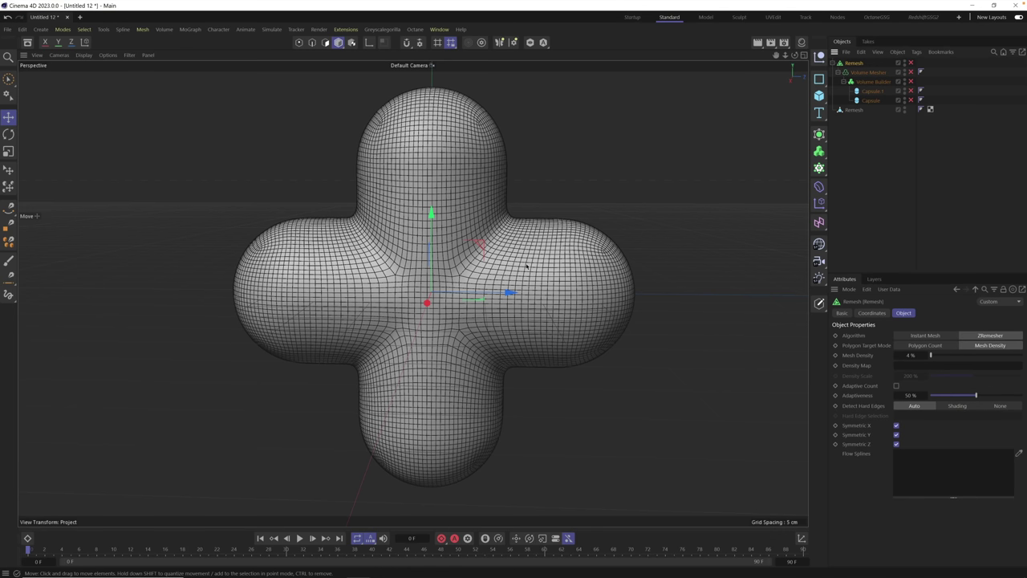
left_click(854, 110)
left_click_drag(481, 265, 462, 277, "alt")
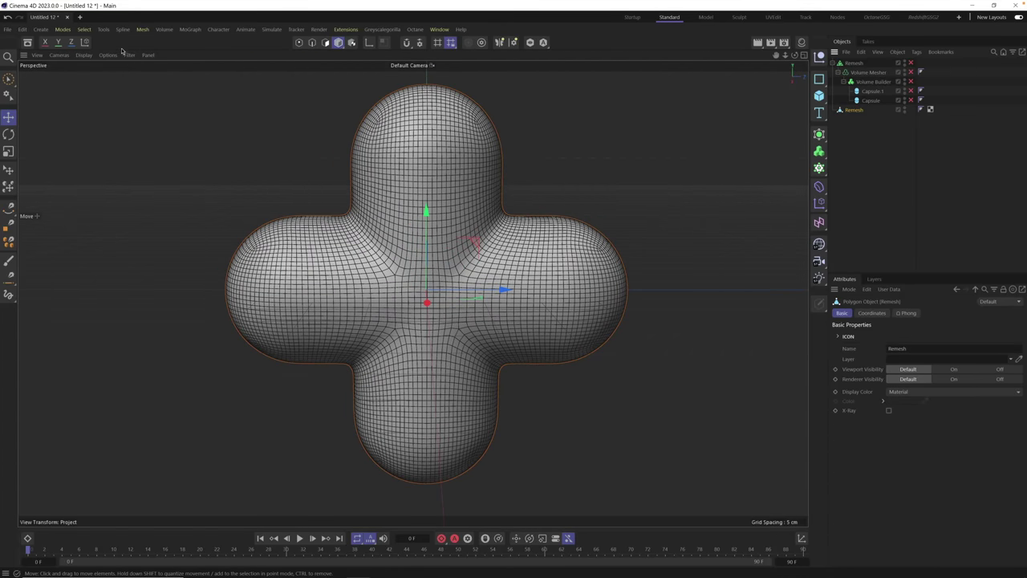
Paste the baked Remesh object into a new empty project and frame it
left_click(79, 17)
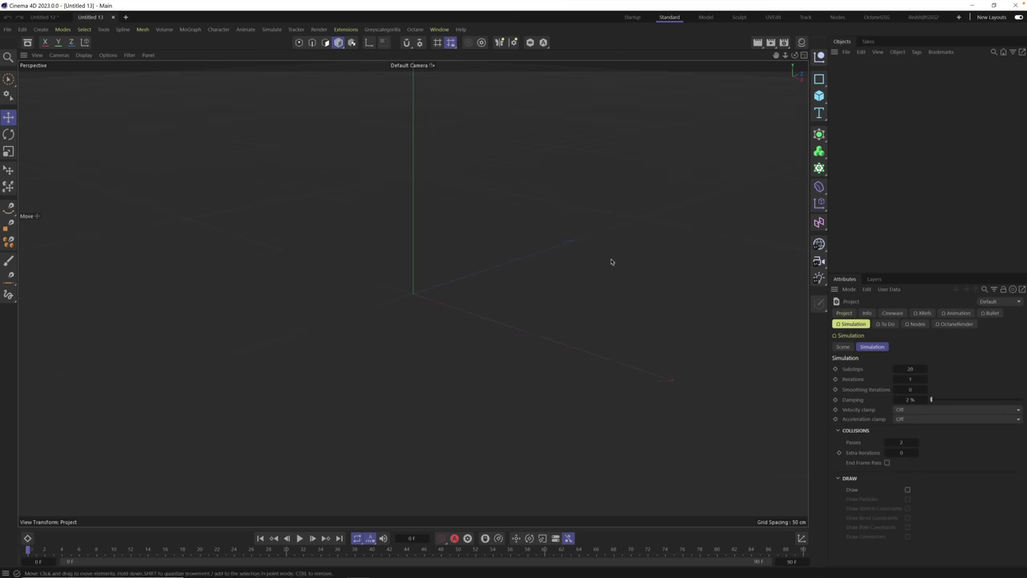
key("ctrl+v")
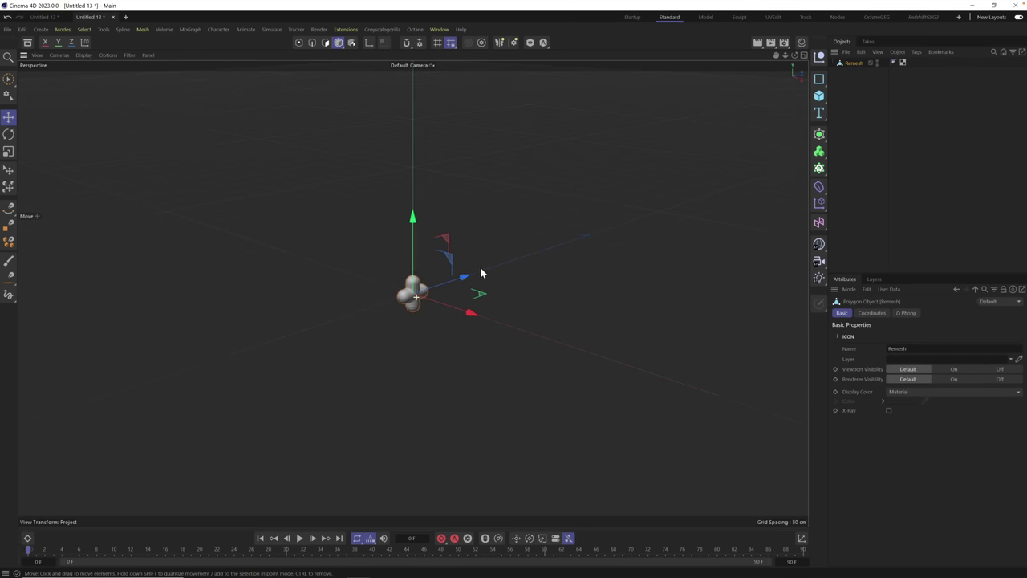
key("o")
left_click_drag(328, 241, 337, 184, "alt")
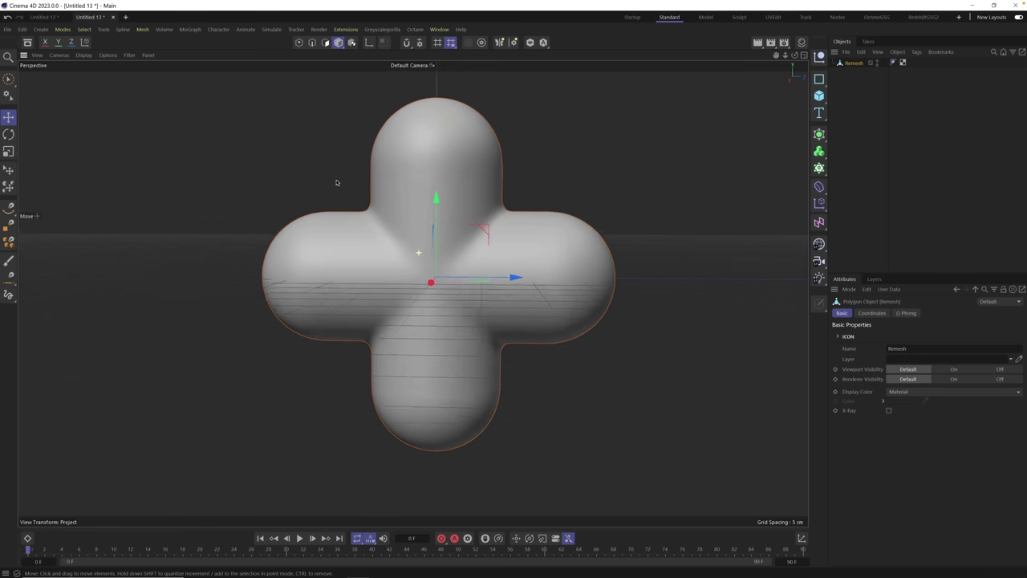
Set the viewport to Gouraud Shading (Lines) and switch to Edge mode
left_click(84, 55)
left_click(101, 95)
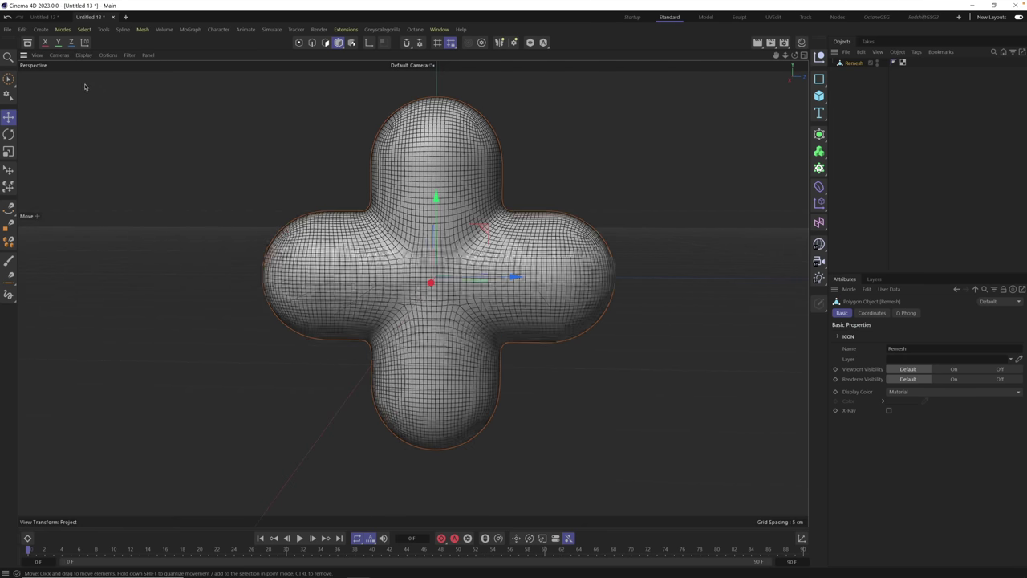
left_click_drag(443, 279, 462, 295, "alt")
left_click_drag(471, 259, 474, 271, "alt")
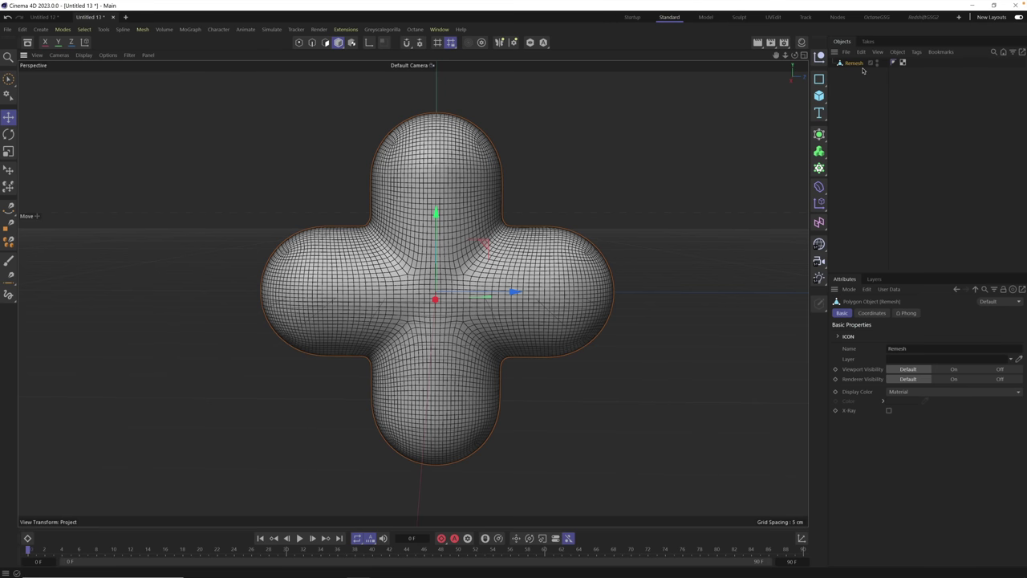
left_click(311, 43)
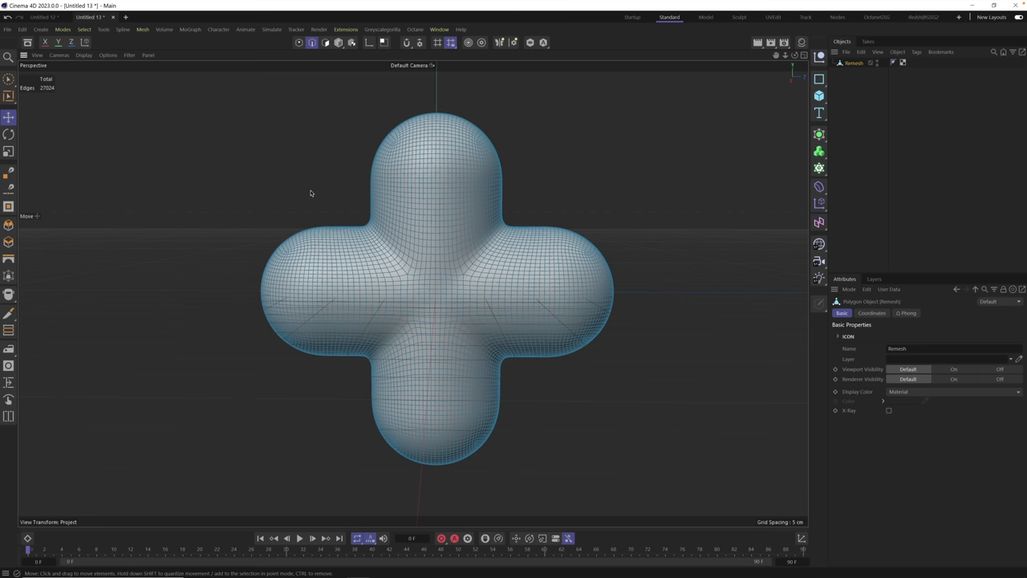
Activate the Loop Selection tool with the U then L shortcut
key("u")
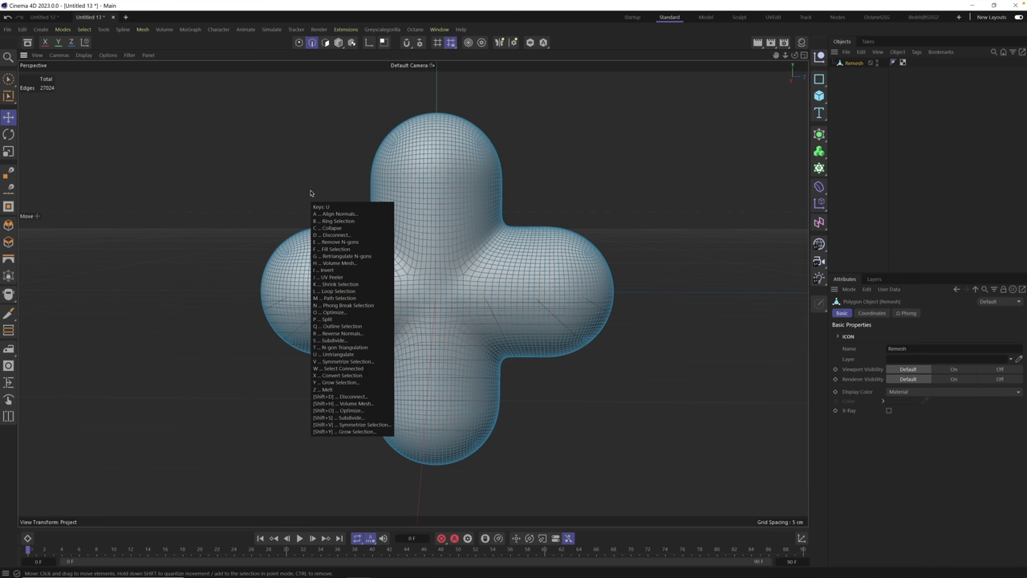
key("l")
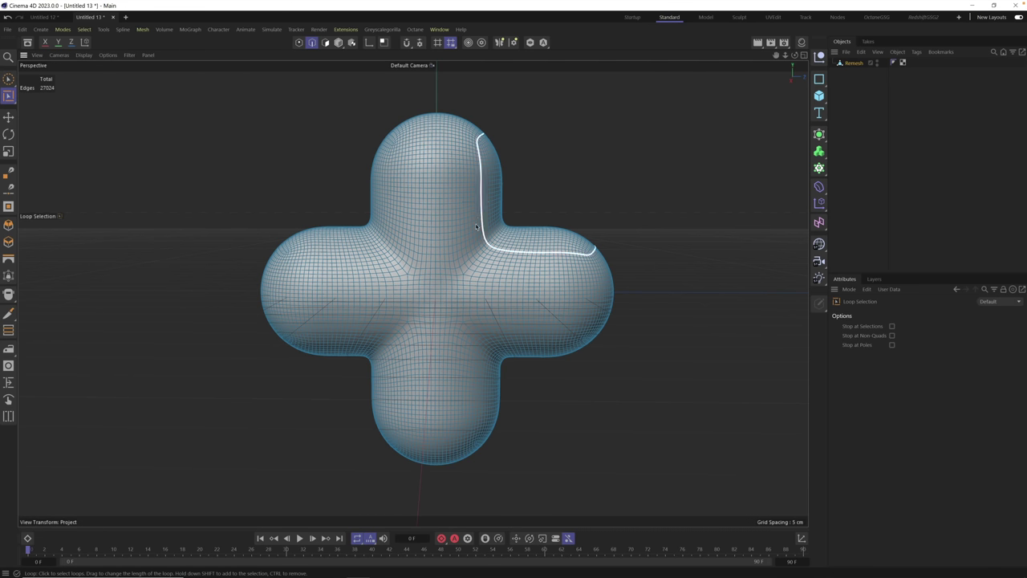
Select the cross-outline edge loops on the front and back faces, totalling 616 edges
left_click_drag(447, 244, 506, 139, "alt")
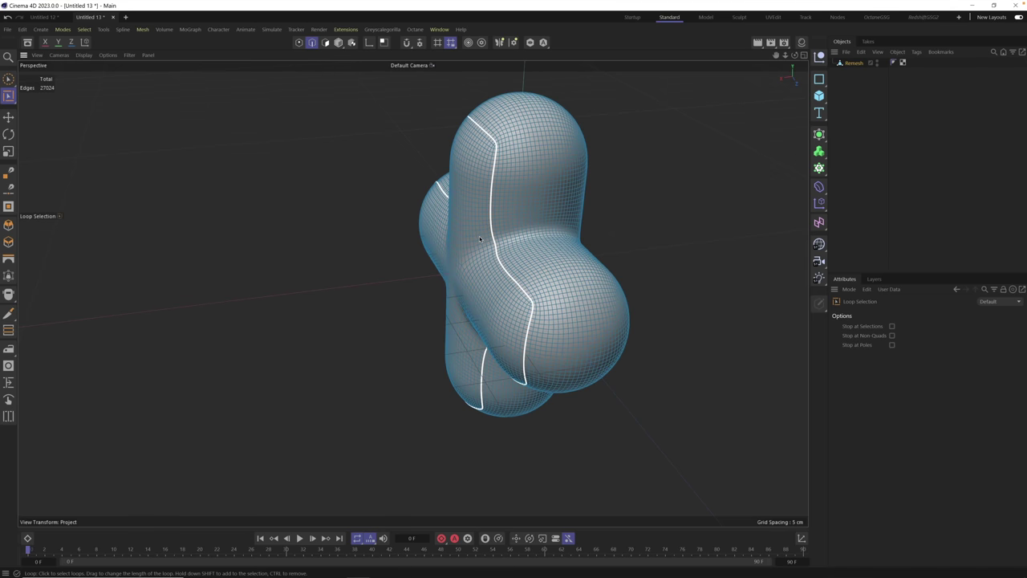
left_click_drag(482, 236, 592, 214, "alt")
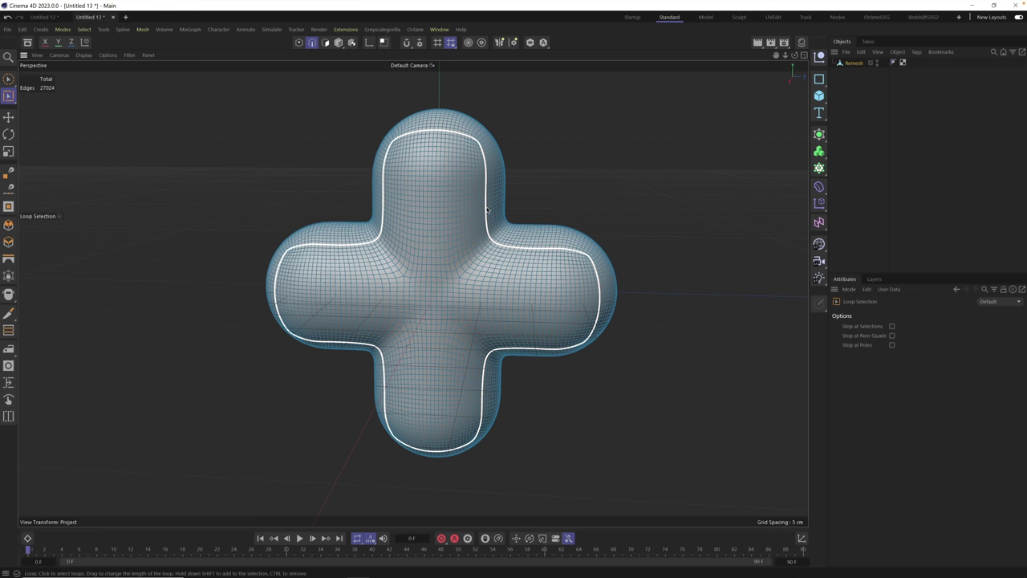
left_click(487, 210)
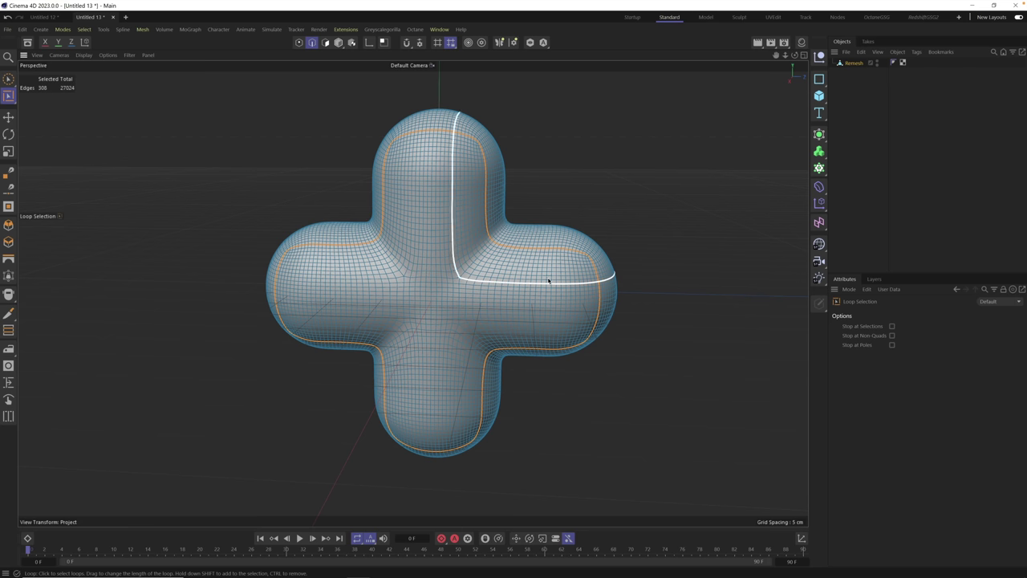
left_click_drag(562, 281, 497, 241, "alt")
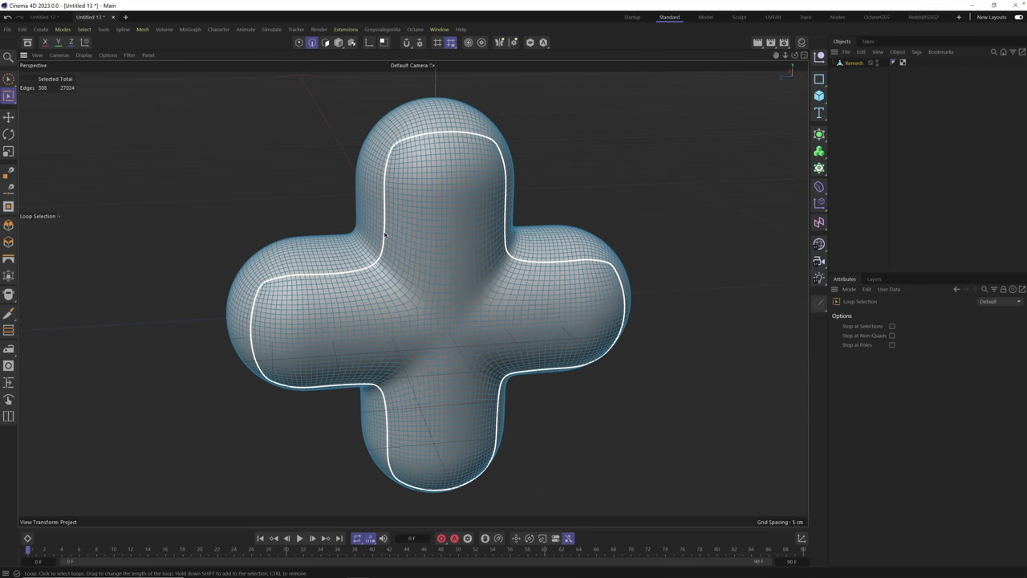
left_click_drag(427, 218, 366, 239, "alt")
left_click_drag(413, 292, 461, 184, "alt")
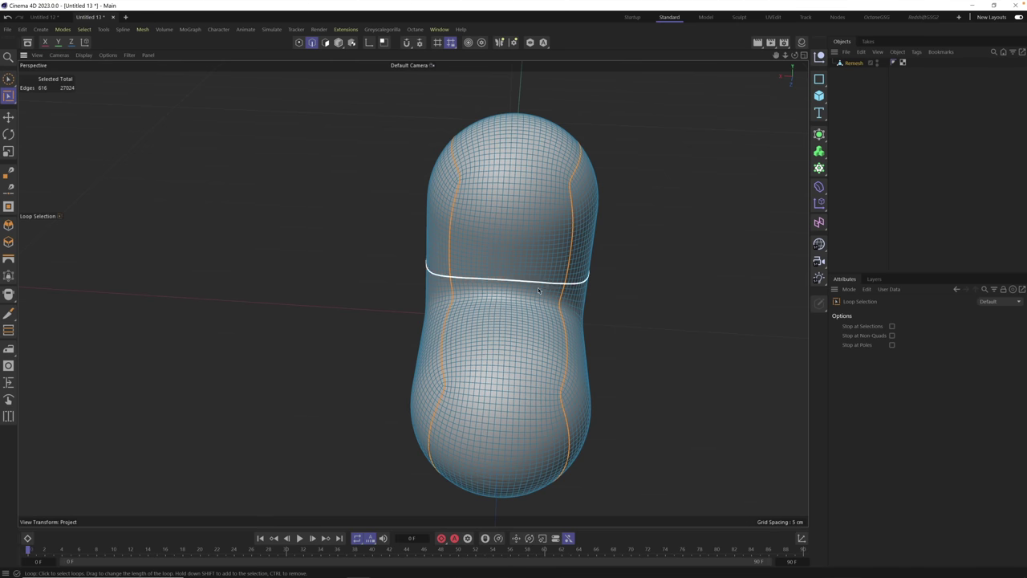
Switch to Path Selection and add a row of edges across the first arm end
left_click(10, 98)
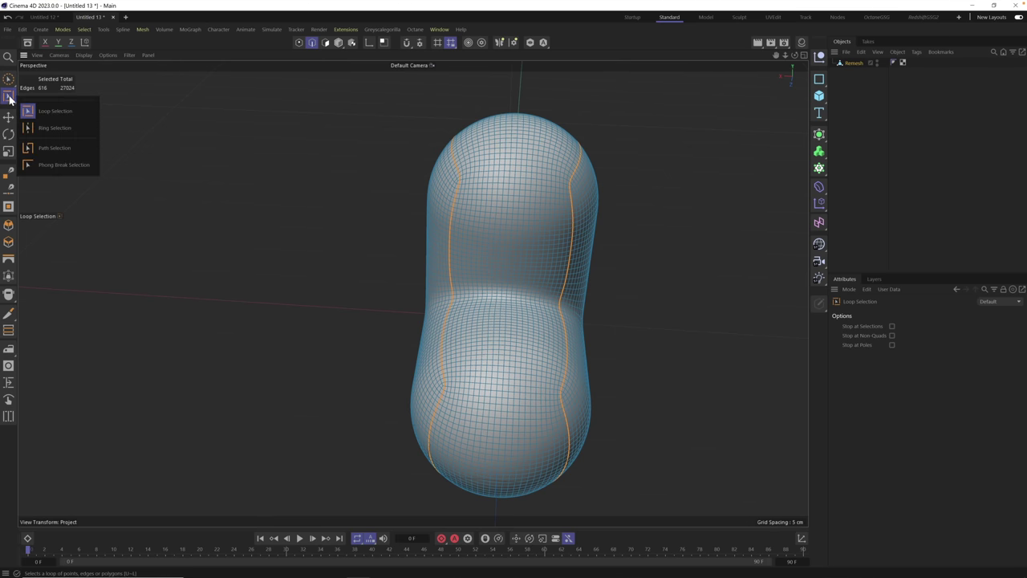
left_click(58, 149)
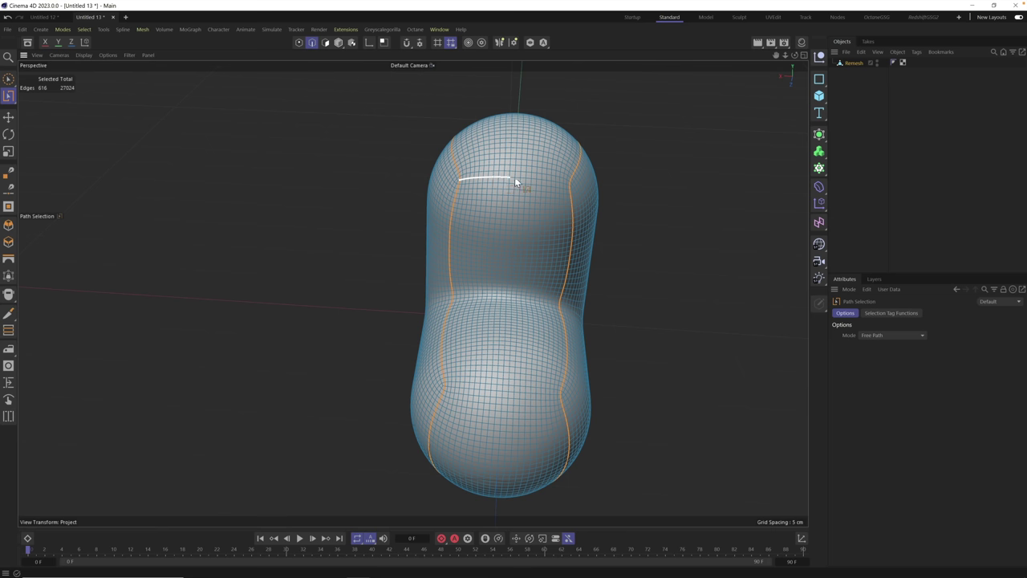
left_click_drag(569, 187, 570, 188)
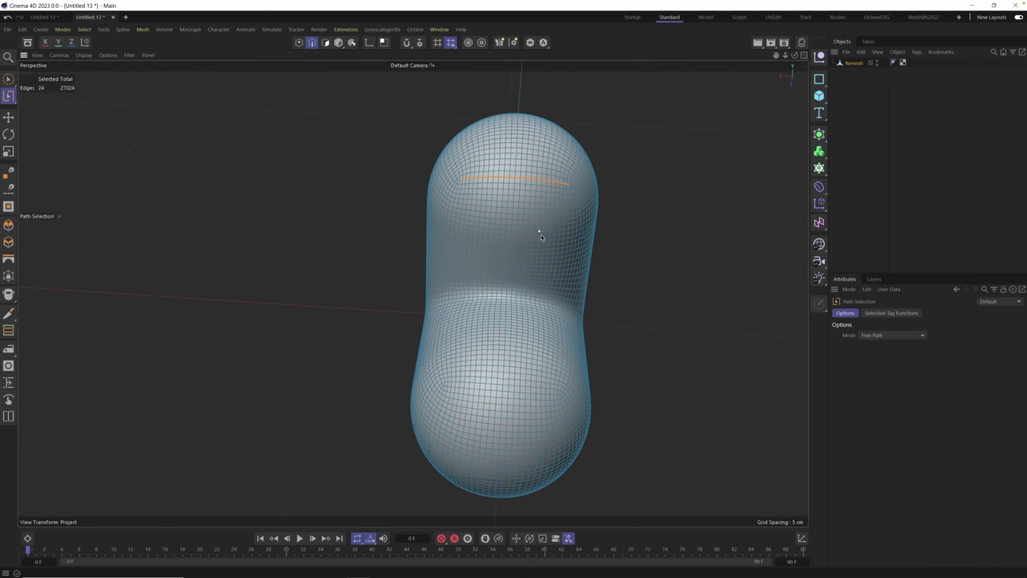
key("ctrl+z")
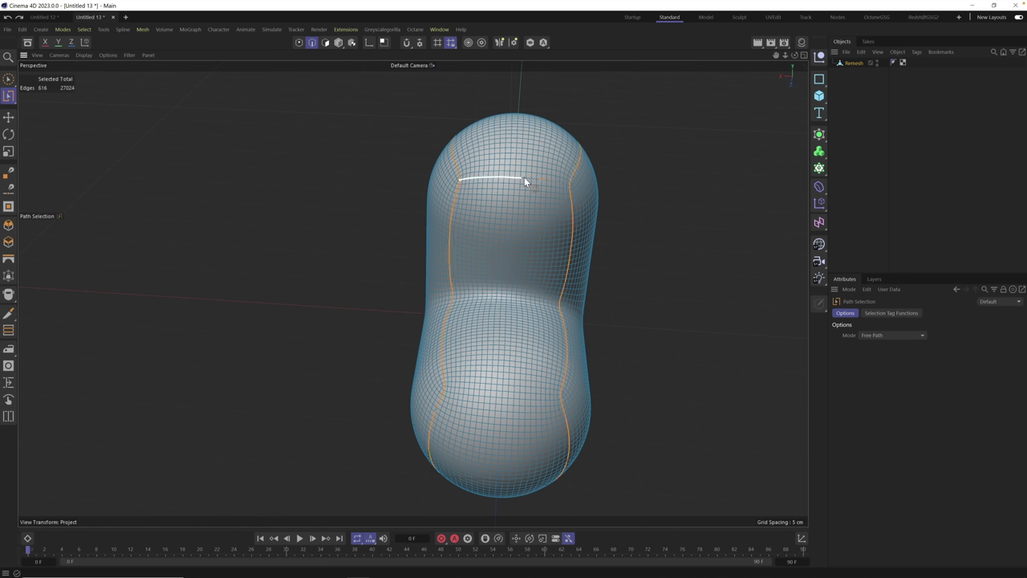
left_click_drag(568, 186, 569, 186)
Add edge rows across the other arm ends, bringing the selection to 688 edges
mouse_move(523, 367)
left_mouse_down("alt")
mouse_move(415, 292)
mouse_move(463, 222)
mouse_move(428, 248)
left_mouse_up("alt")
left_click_drag(440, 209, 555, 218)
left_click_drag(516, 293, 441, 380, "alt")
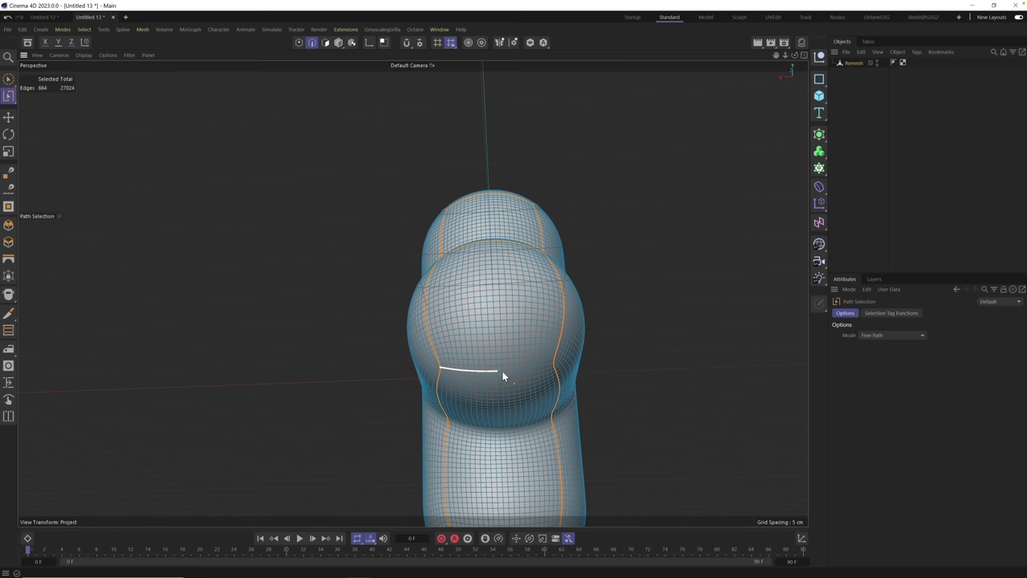
left_click_drag(538, 370, 555, 369)
mouse_move(554, 368)
left_mouse_down()
mouse_move(536, 413)
mouse_move(530, 284)
mouse_move(515, 284)
mouse_move(512, 312)
mouse_move(513, 272)
mouse_move(532, 309)
mouse_move(499, 323)
mouse_move(481, 195)
mouse_move(495, 255)
mouse_move(485, 312)
mouse_move(488, 293)
mouse_move(525, 277)
mouse_move(525, 288)
mouse_move(503, 297)
mouse_move(541, 300)
mouse_move(504, 287)
left_mouse_up()
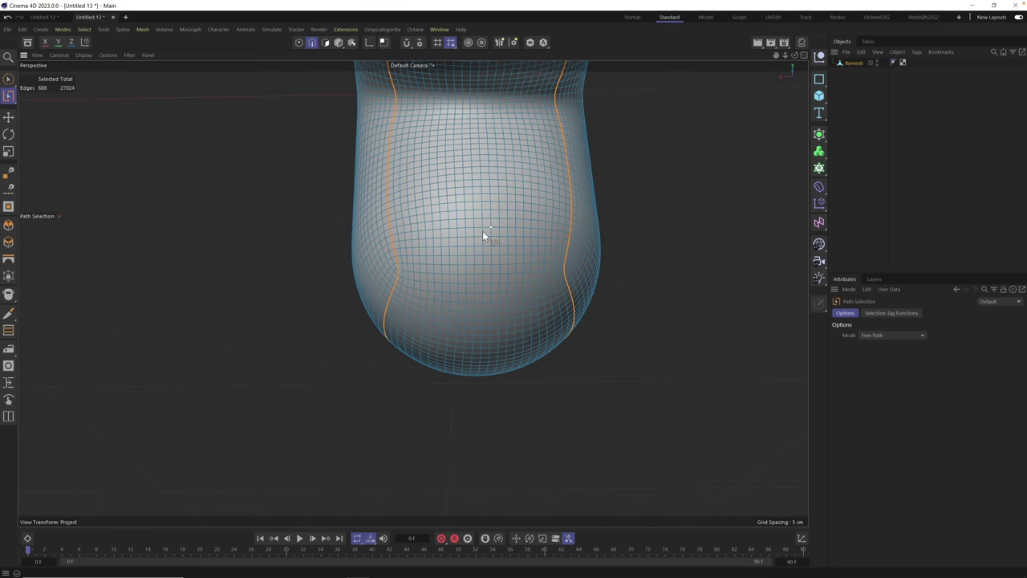
Add edge rows across the lower arm and the next arm end to the seam selection
right_click_drag(486, 236, 446, 247, "alt")
left_click_drag(446, 246, 490, 273, "alt")
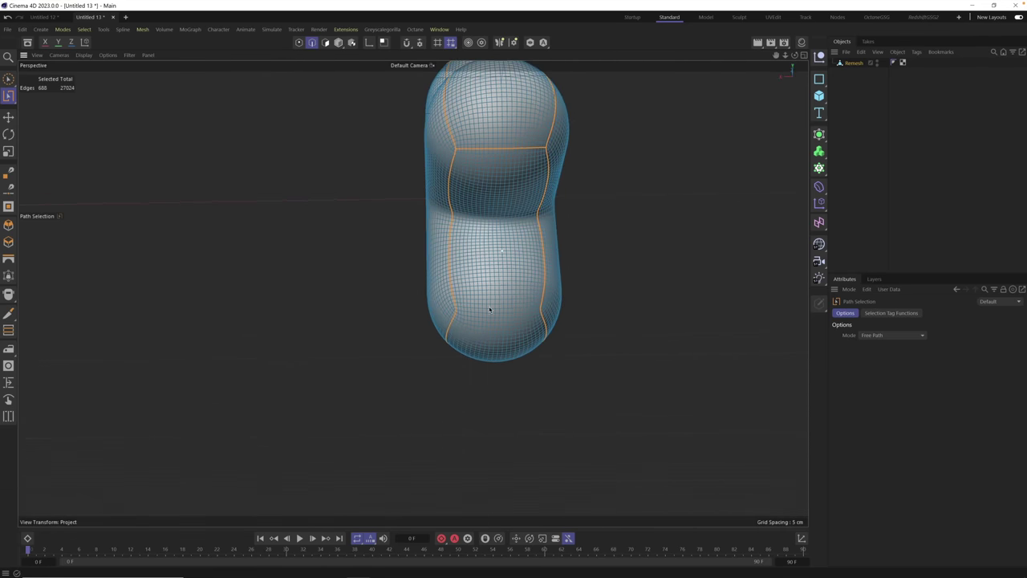
right_click_drag(486, 321, 429, 304, "alt")
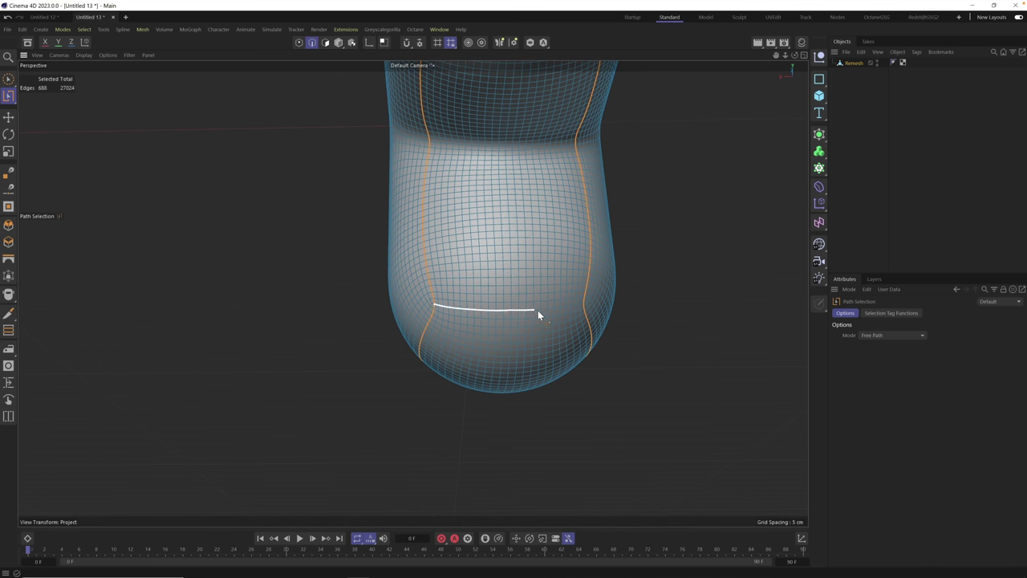
left_click_drag(583, 303, 584, 308)
left_click_drag(485, 252, 715, 255, "alt")
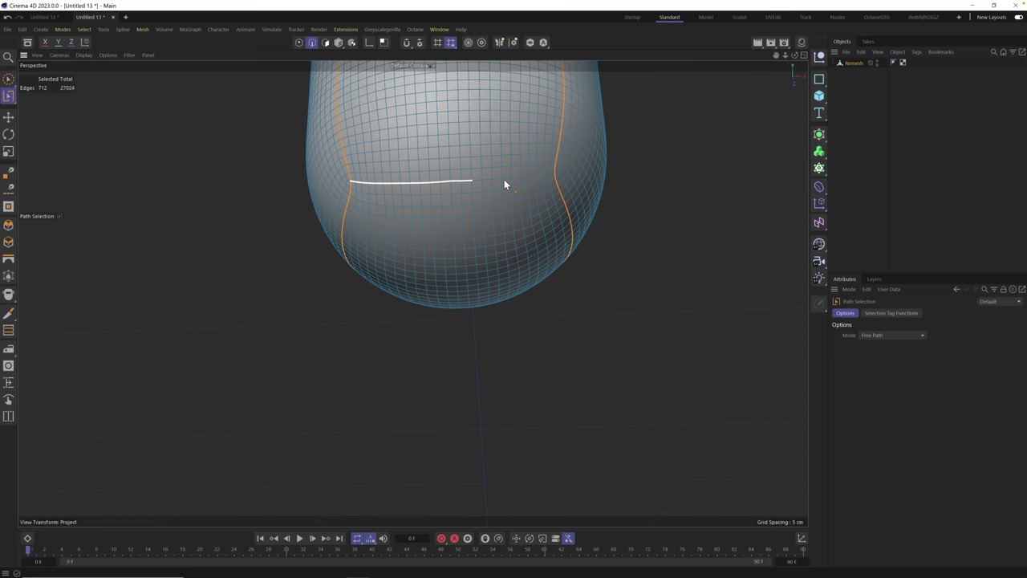
left_click_drag(560, 171, 556, 170)
Add paths across the remaining arm and along the outline loop until 808 edges are selected
mouse_move(493, 155)
left_mouse_down("alt")
mouse_move(527, 385)
mouse_move(482, 228)
mouse_move(498, 342)
mouse_move(412, 258)
left_mouse_up("alt")
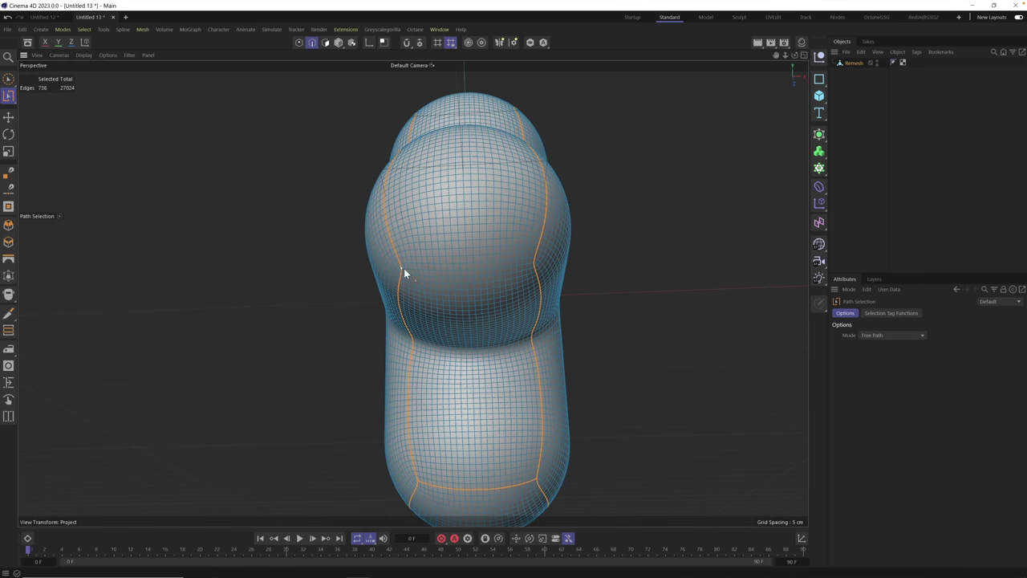
mouse_move(522, 265)
left_mouse_down()
mouse_move(536, 270)
mouse_move(515, 261)
mouse_move(488, 284)
mouse_move(482, 224)
mouse_move(408, 149)
mouse_move(487, 141)
mouse_move(541, 158)
left_mouse_up()
left_click_drag(527, 198, 466, 214, "alt")
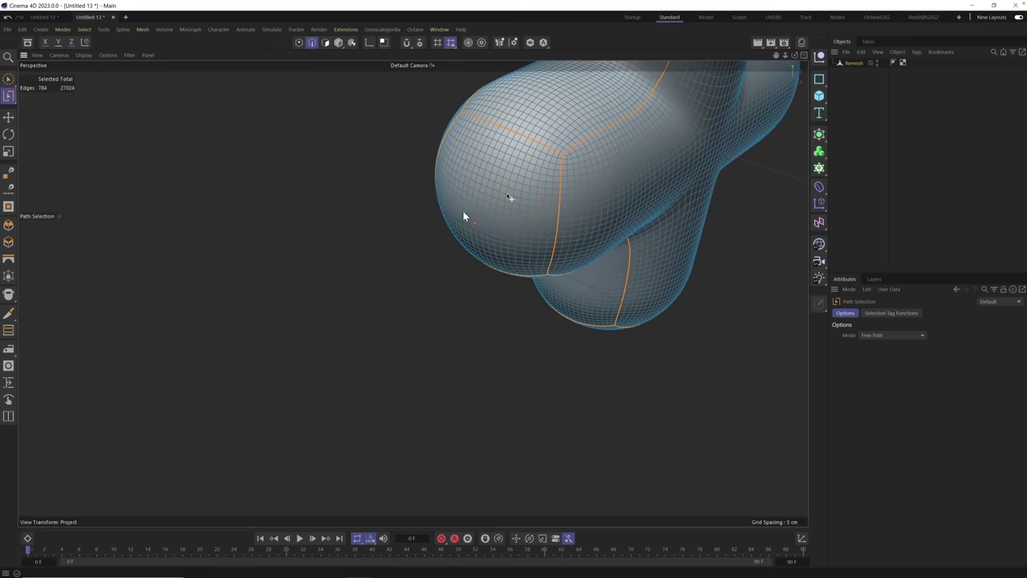
scroll(634, 153, "down", 3)
left_click_drag(604, 186, 466, 305, "alt")
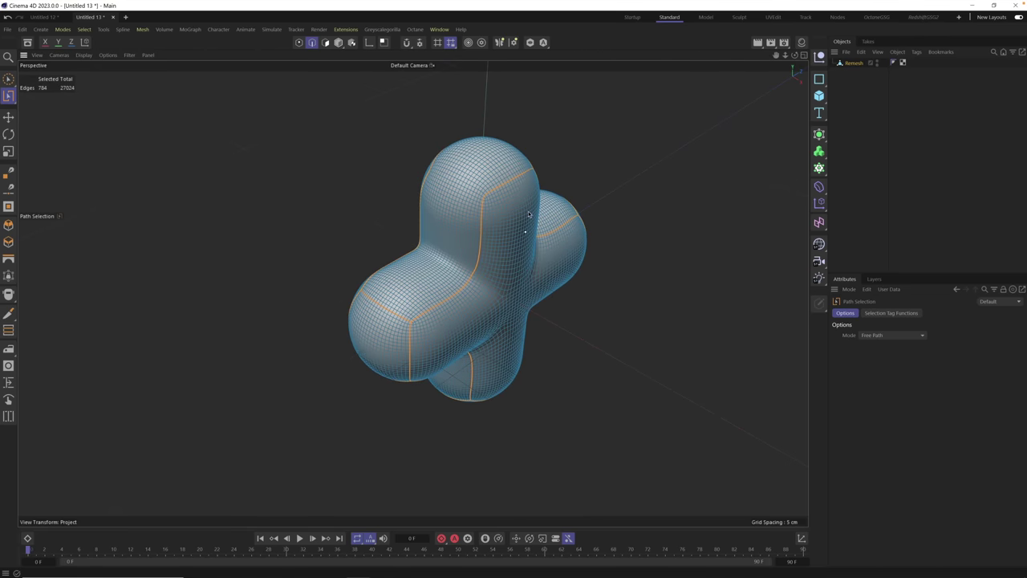
left_click_drag(529, 213, 398, 198, "alt")
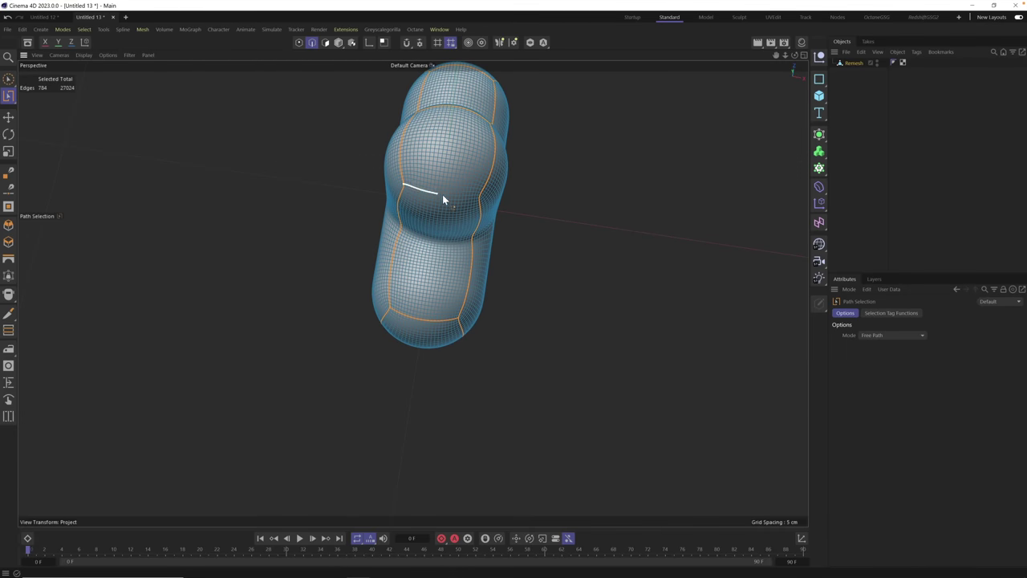
mouse_move(443, 195)
left_mouse_down()
mouse_move(483, 197)
mouse_move(490, 163)
mouse_move(411, 180)
mouse_move(327, 164)
mouse_move(280, 128)
mouse_move(388, 160)
mouse_move(544, 293)
mouse_move(415, 149)
mouse_move(413, 226)
mouse_move(401, 135)
mouse_move(503, 263)
mouse_move(535, 358)
mouse_move(461, 355)
mouse_move(303, 398)
mouse_move(515, 324)
mouse_move(601, 340)
mouse_move(458, 296)
mouse_move(345, 312)
mouse_move(289, 289)
mouse_move(276, 254)
left_mouse_up()
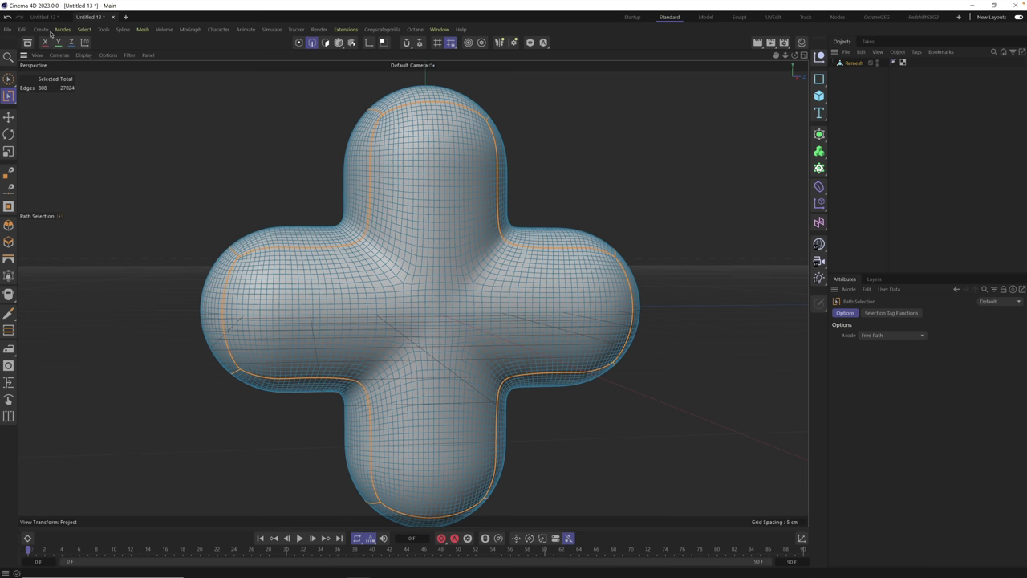
Store the 808 seam edges as an Edge Selection tag and verify it with the tag's Select button
left_click(87, 30)
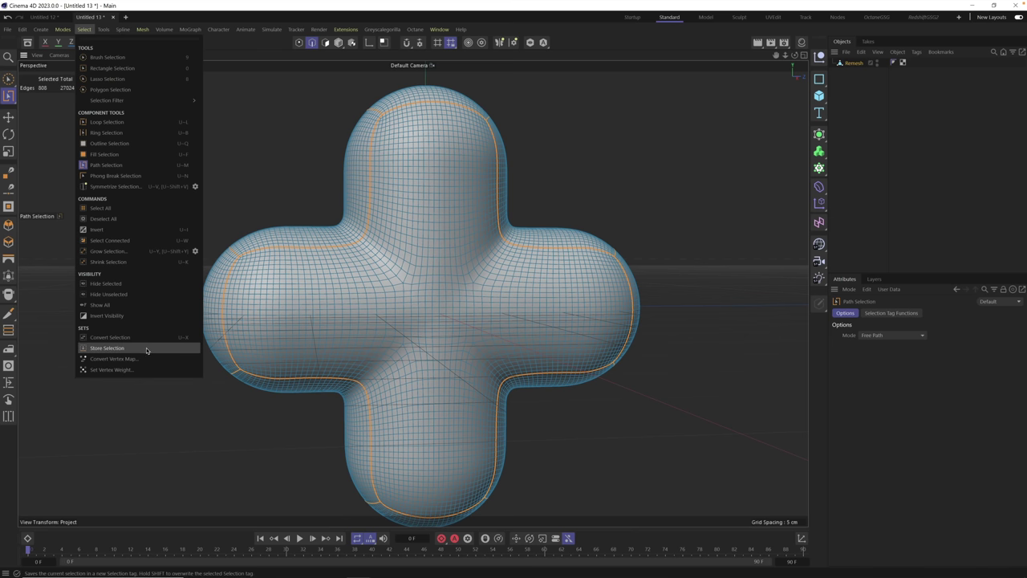
left_click(147, 350)
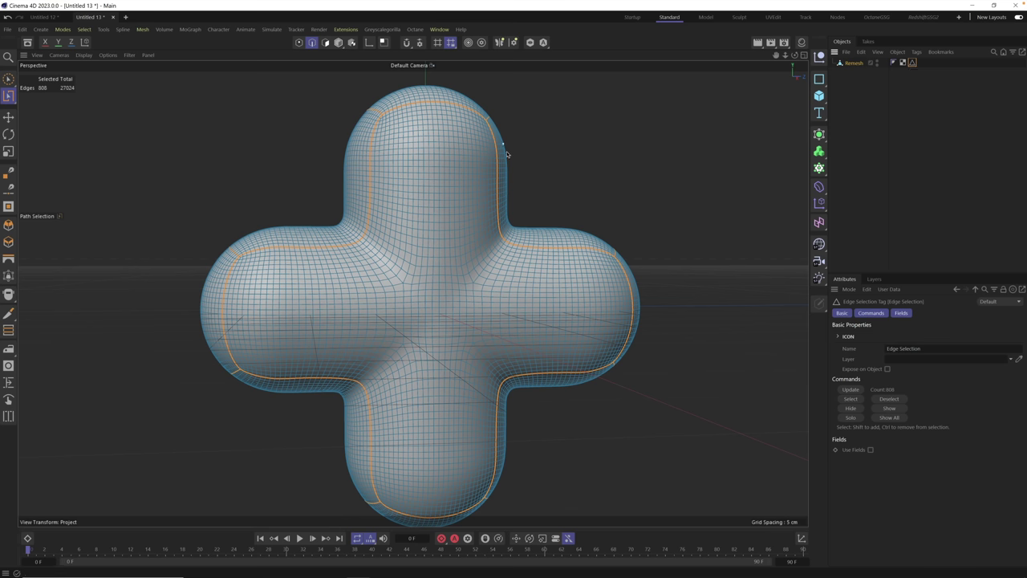
left_click_drag(438, 179, 446, 235)
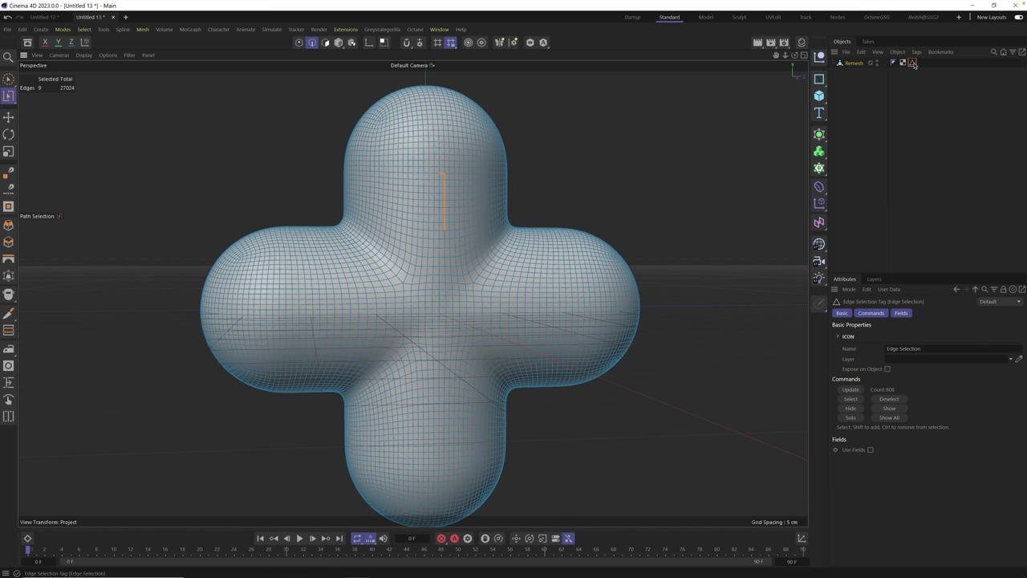
left_click(851, 399)
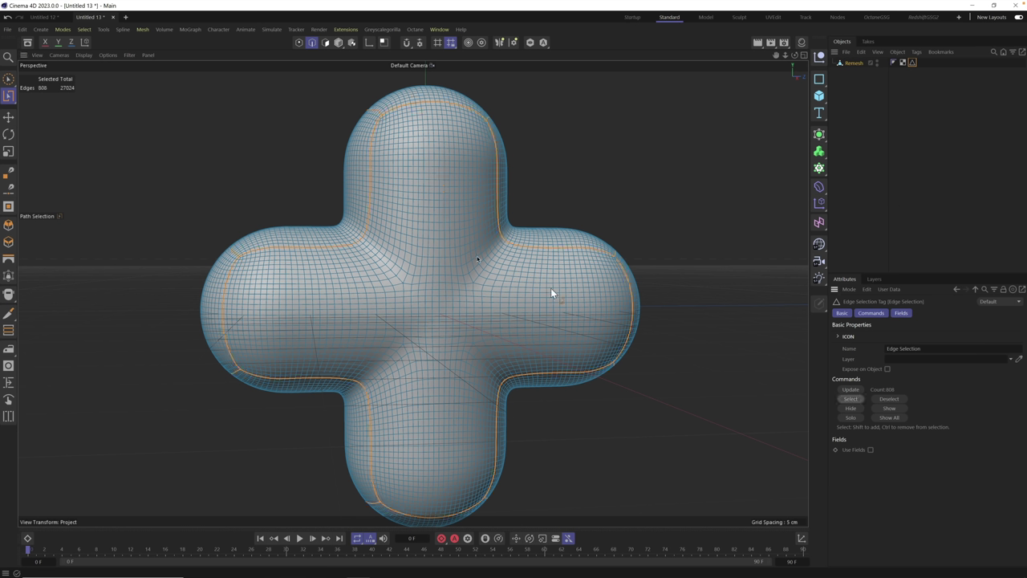
left_click_drag(364, 245, 430, 269, "alt")
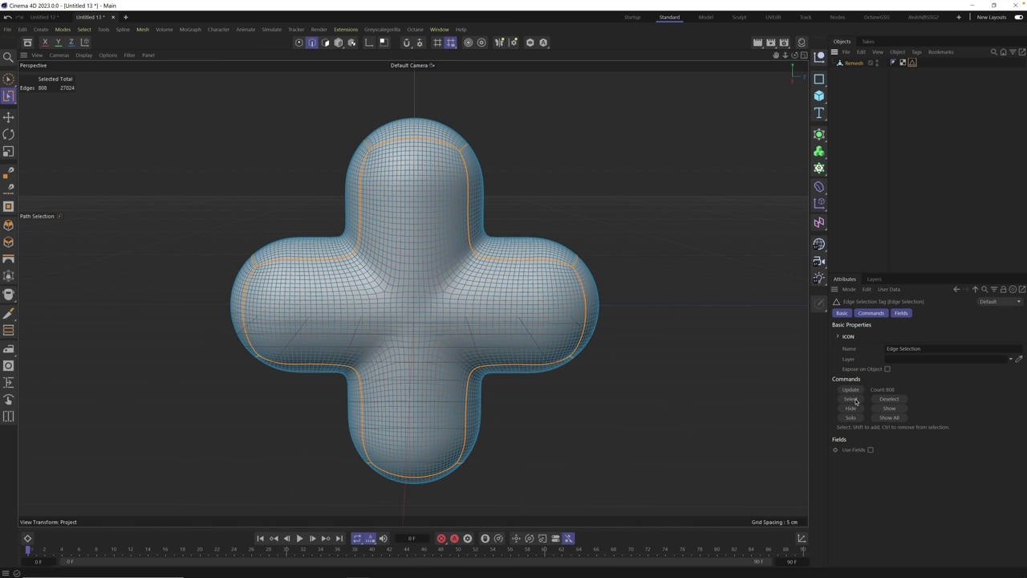
Scale the stored seam edges inward to pinch the arms puffier, then switch to the UVEdit layout
left_click(853, 400)
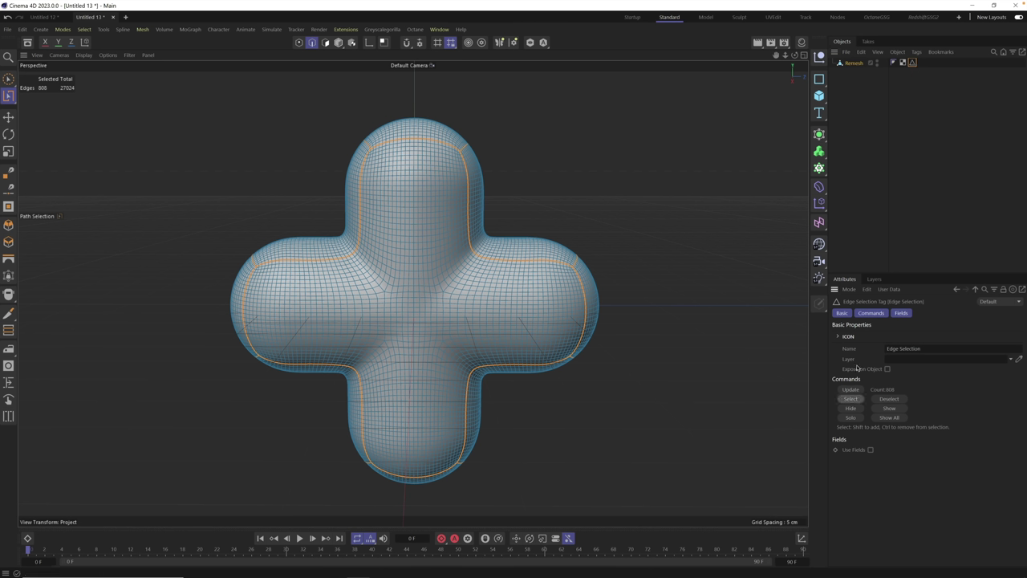
left_click(8, 151)
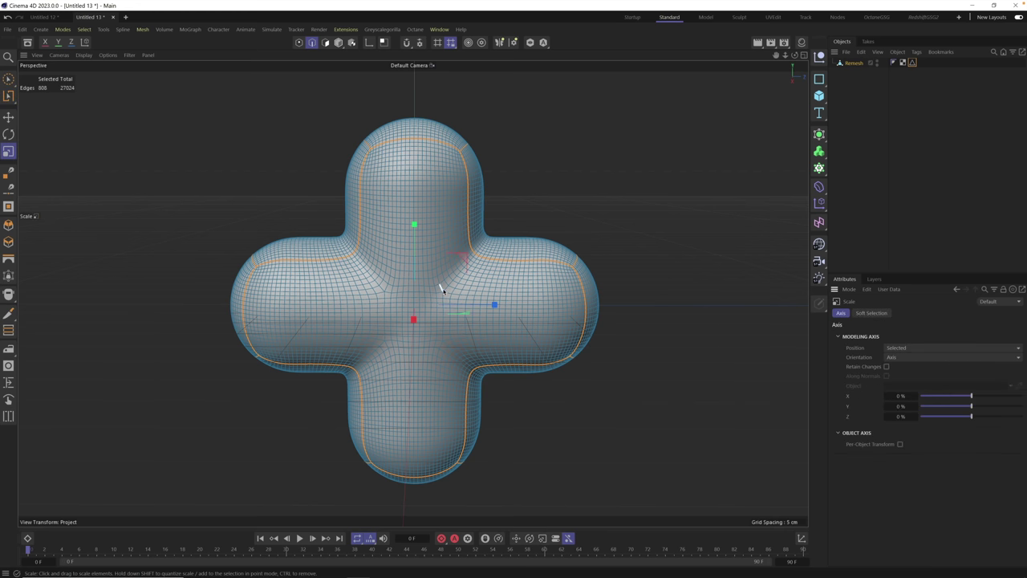
left_click_drag(440, 287, 477, 143)
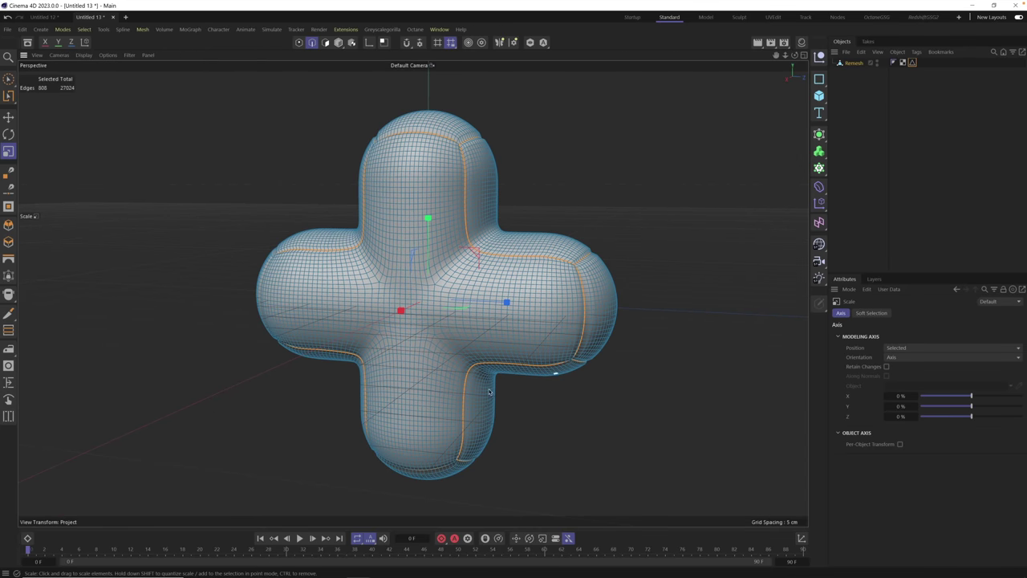
mouse_move(458, 270)
left_mouse_down()
mouse_move(469, 280)
mouse_move(474, 209)
left_mouse_up()
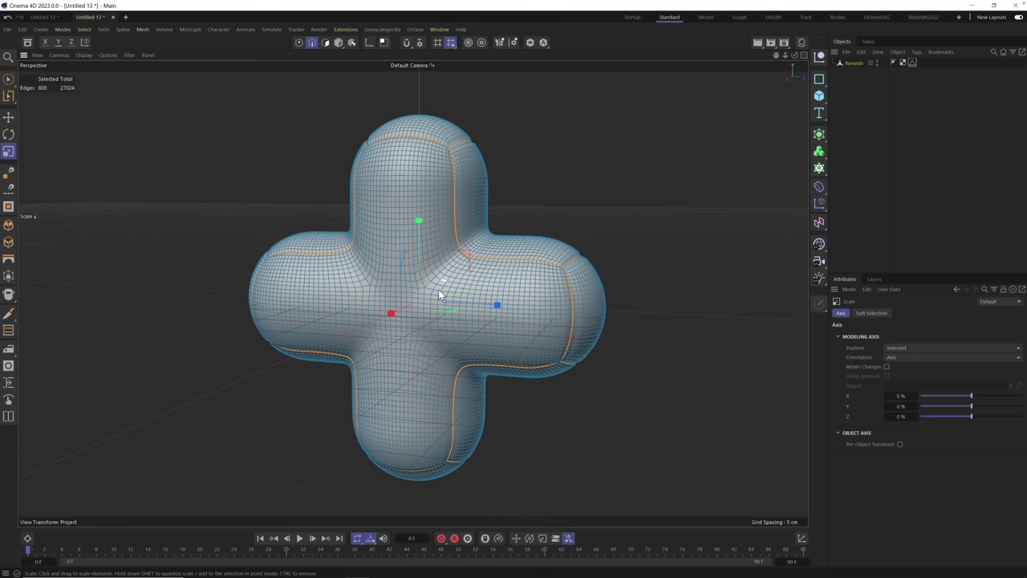
mouse_move(439, 295)
left_mouse_down("alt")
mouse_move(378, 302)
mouse_move(454, 305)
mouse_move(442, 296)
mouse_move(457, 295)
left_mouse_up("alt")
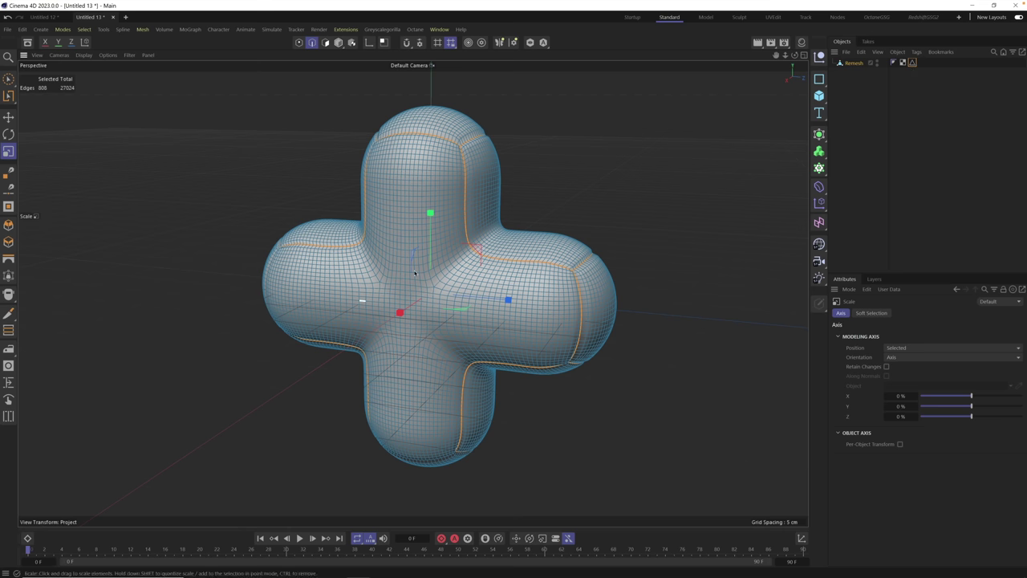
left_click(772, 17)
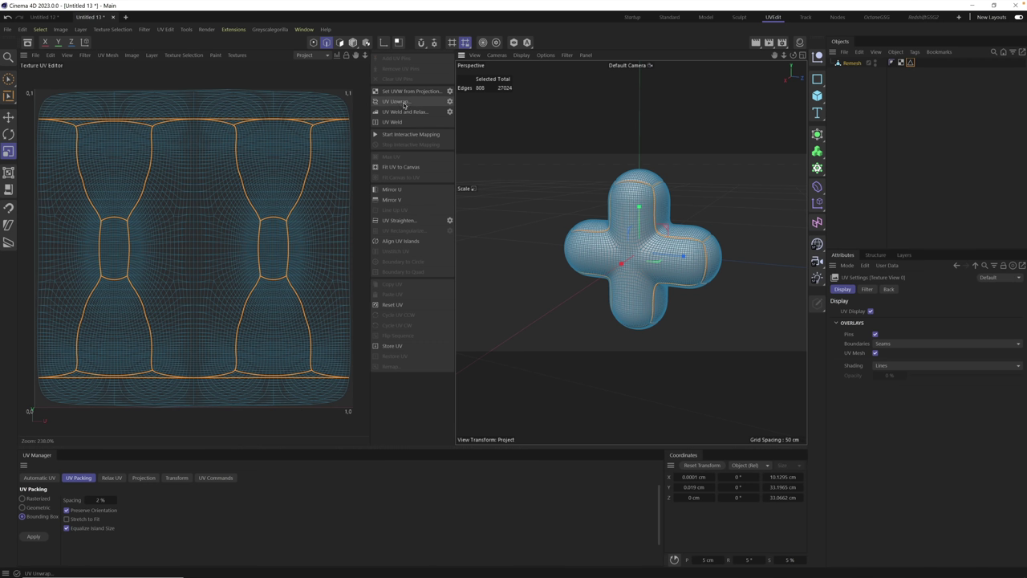
Run UV Unwrap along the seams, producing two cross islands and eight arm-strip islands
left_click(404, 103)
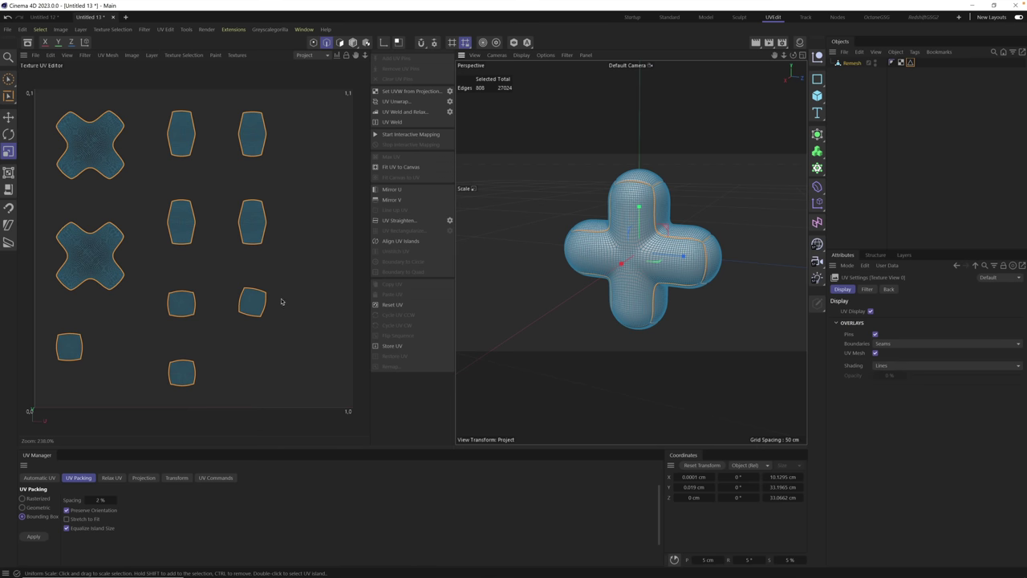
Unwrap the mesh and align the cross-shaped UV island to the U/V axes
left_click(410, 103)
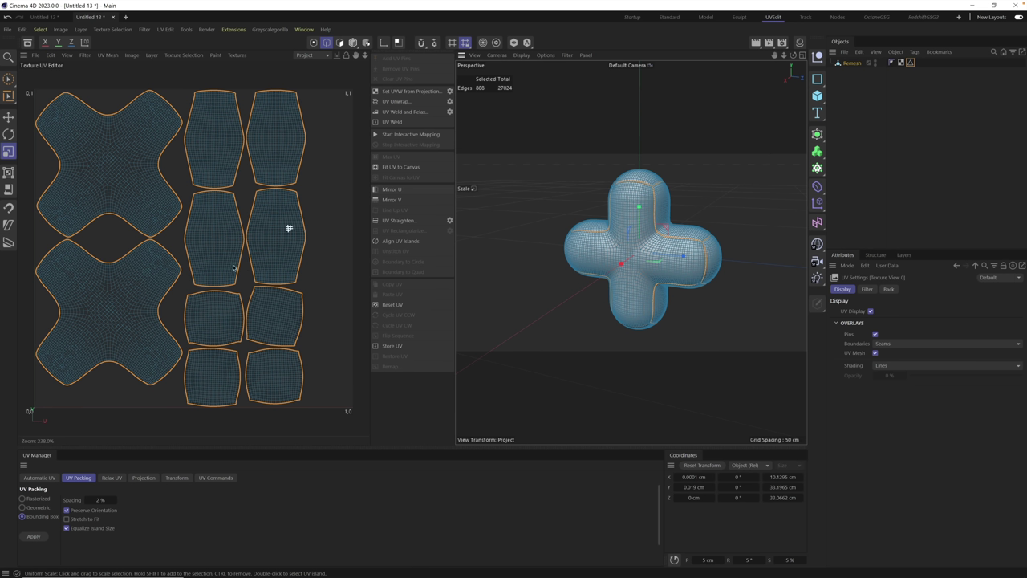
left_click(314, 234)
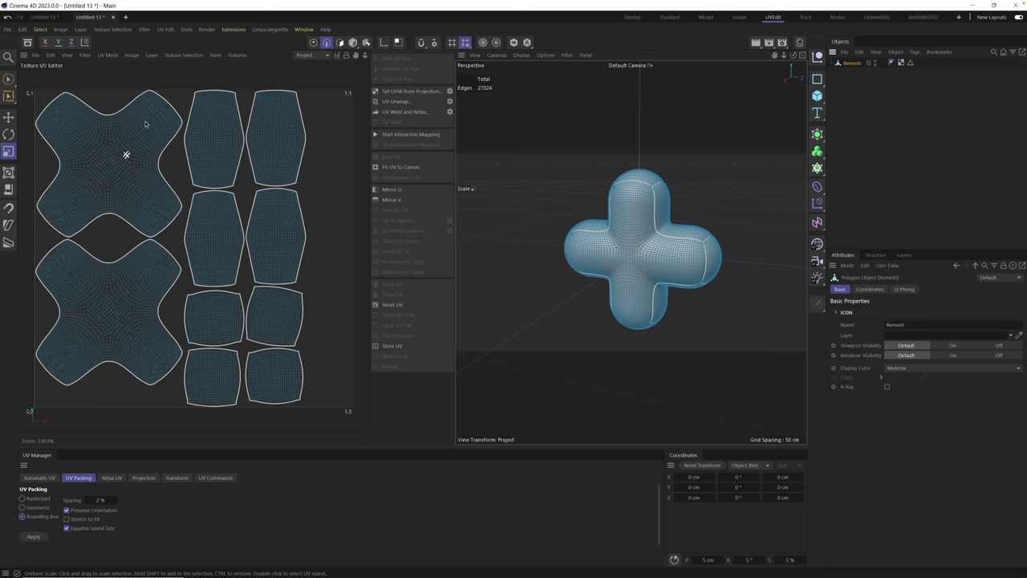
mouse_move(114, 173)
right_mouse_down("alt")
mouse_move(154, 135)
mouse_move(220, 107)
mouse_move(173, 204)
mouse_move(126, 197)
mouse_move(154, 172)
mouse_move(118, 211)
mouse_move(152, 185)
mouse_move(132, 170)
right_mouse_up("alt")
left_click(127, 170)
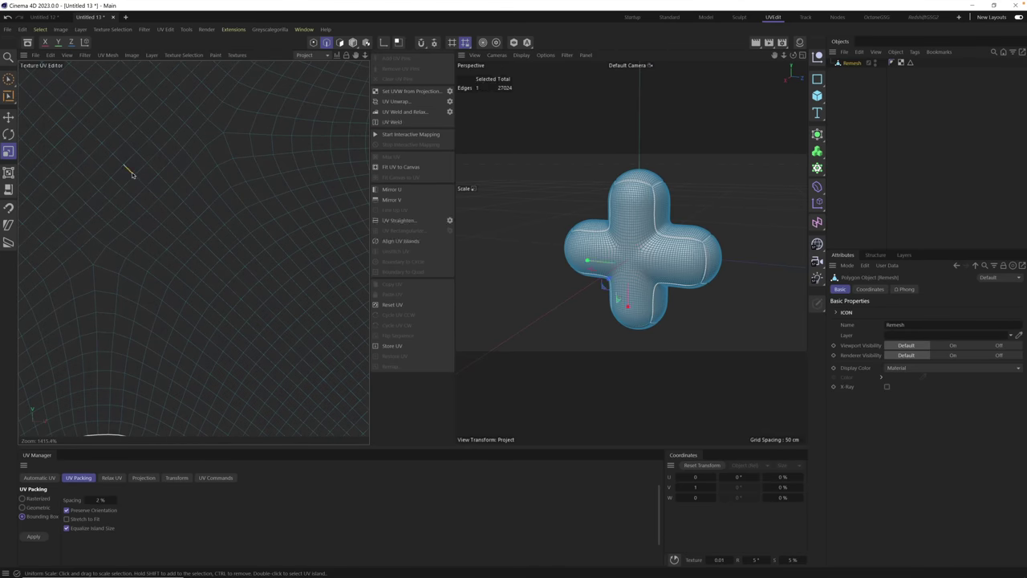
right_click_drag(132, 175, 348, 194, "alt")
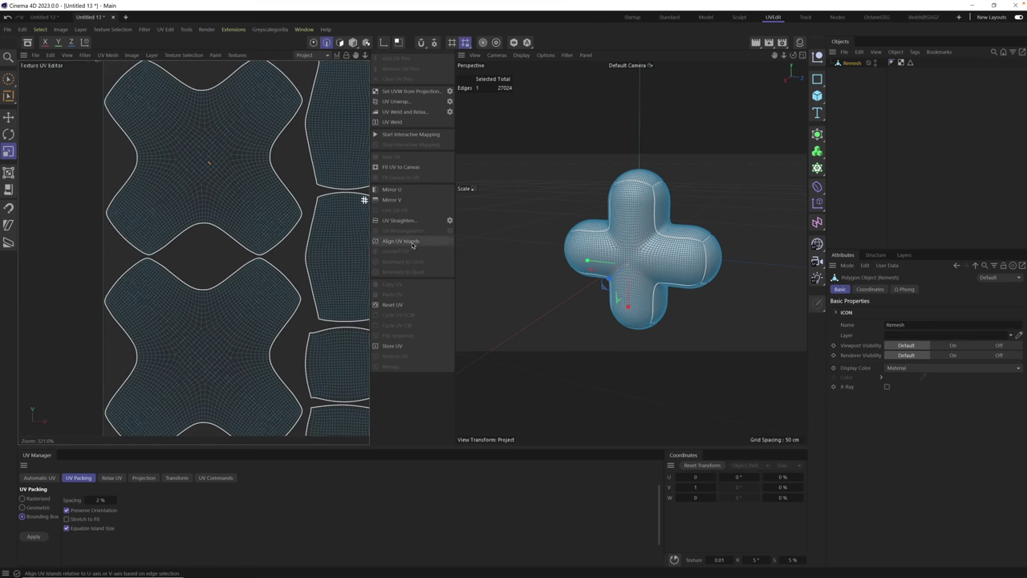
left_click(413, 243)
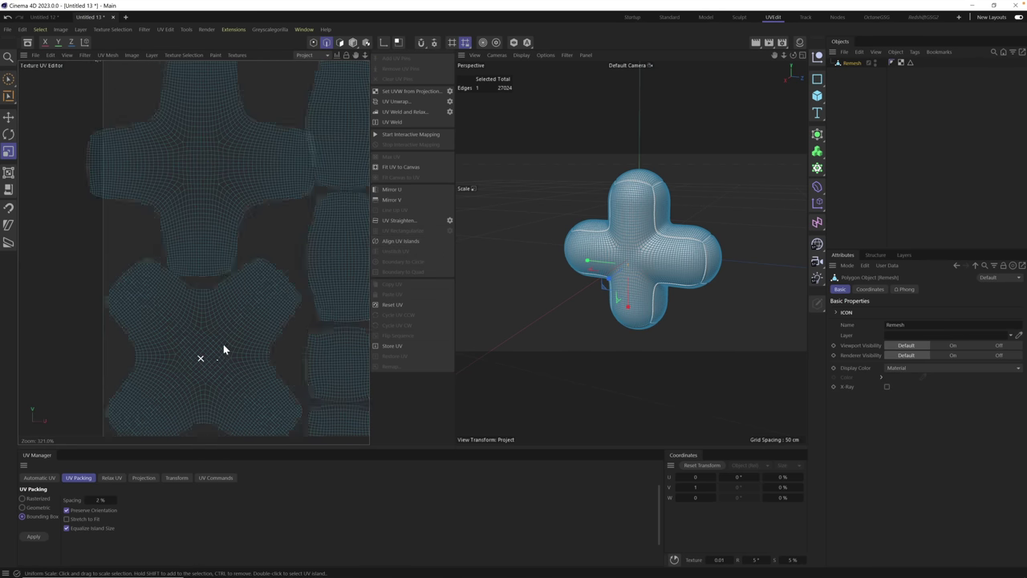
Pack the UV islands into a new layout and scale them to about 72%
scroll(217, 343, "up", 5)
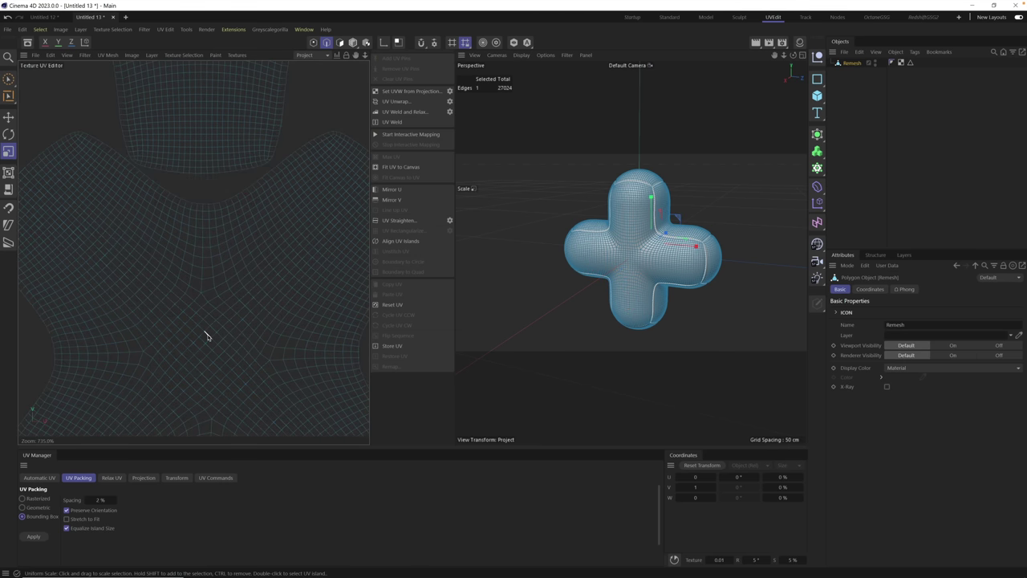
left_click(338, 283)
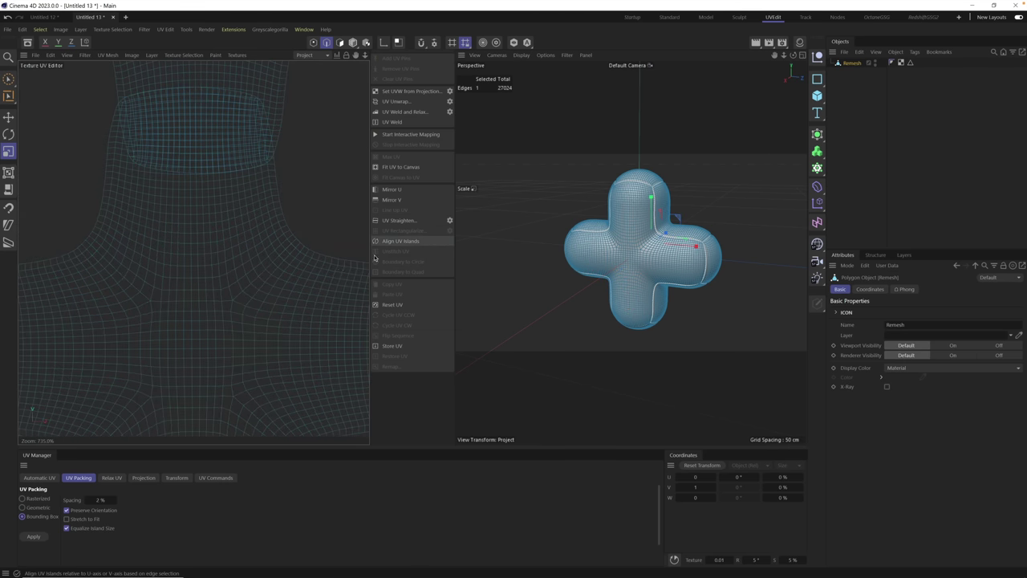
scroll(206, 332, "down", 8)
middle_click_drag(306, 293, 214, 278)
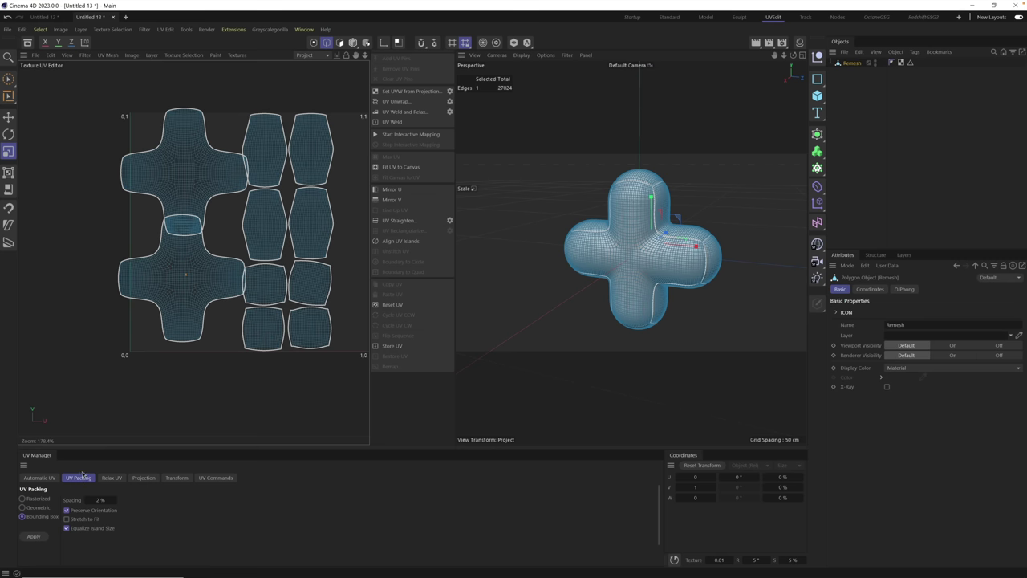
left_click(78, 478)
left_click(33, 537)
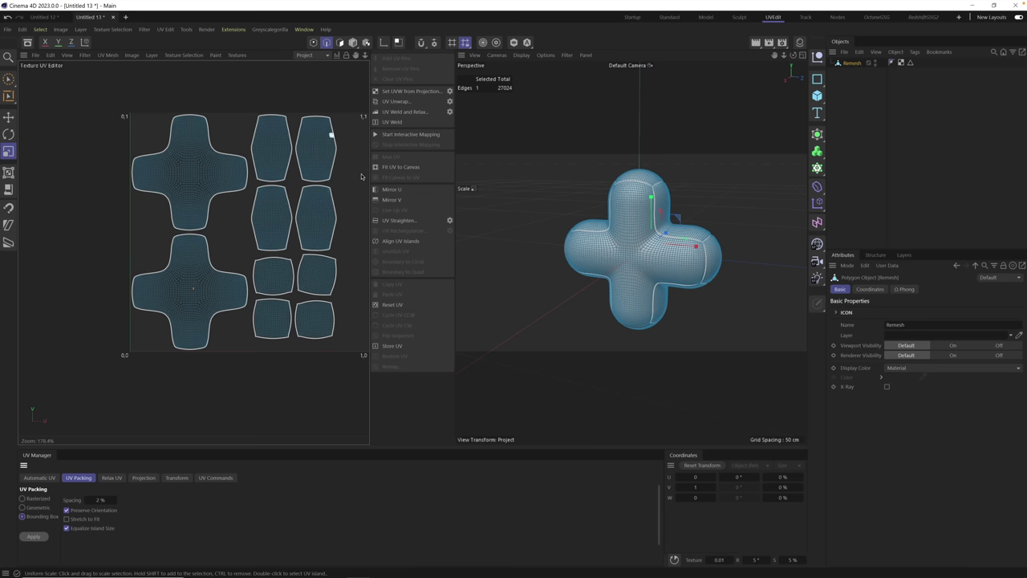
left_click_drag(317, 197, 288, 201)
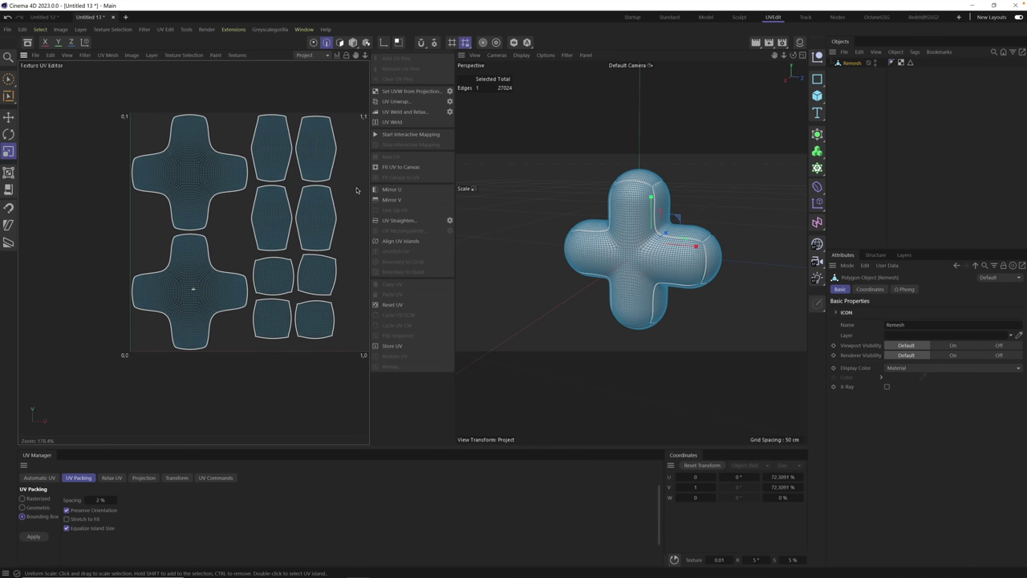
middle_click_drag(325, 185, 294, 180, "alt")
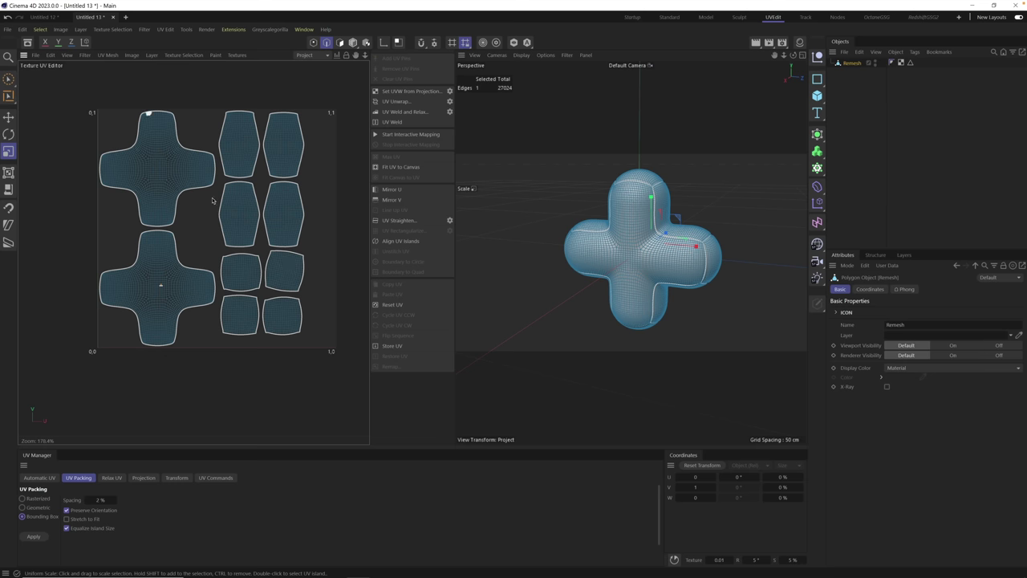
Align a small side island to the axes and frame the packed islands in the 0–1 square
scroll(286, 271, "up", 6)
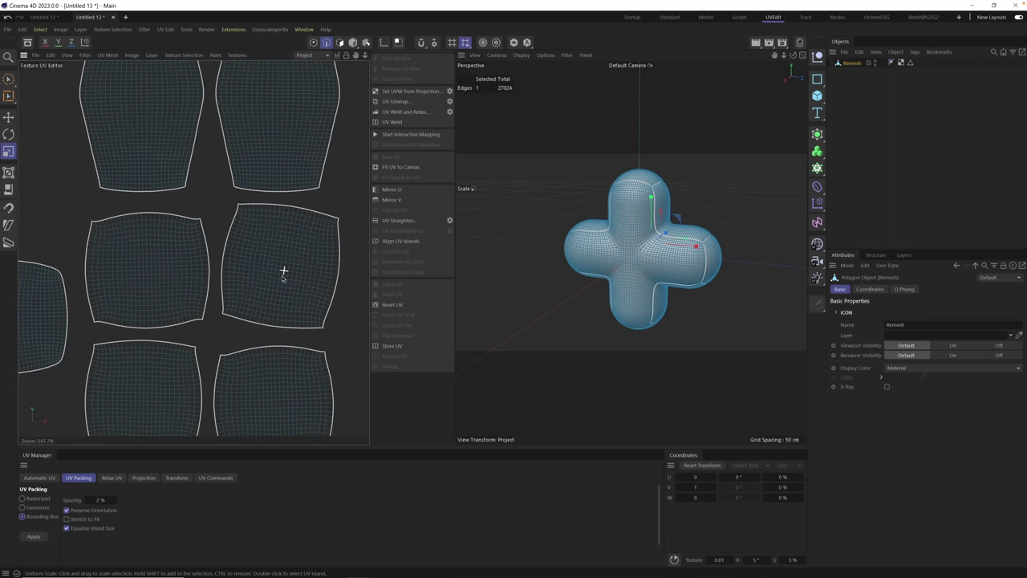
scroll(284, 271, "up", 3)
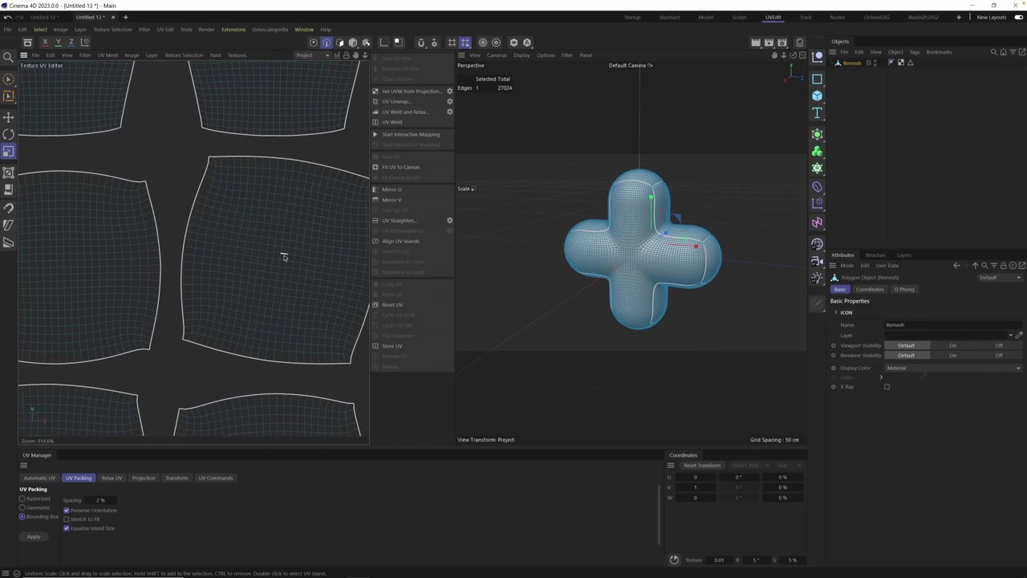
left_click(284, 256)
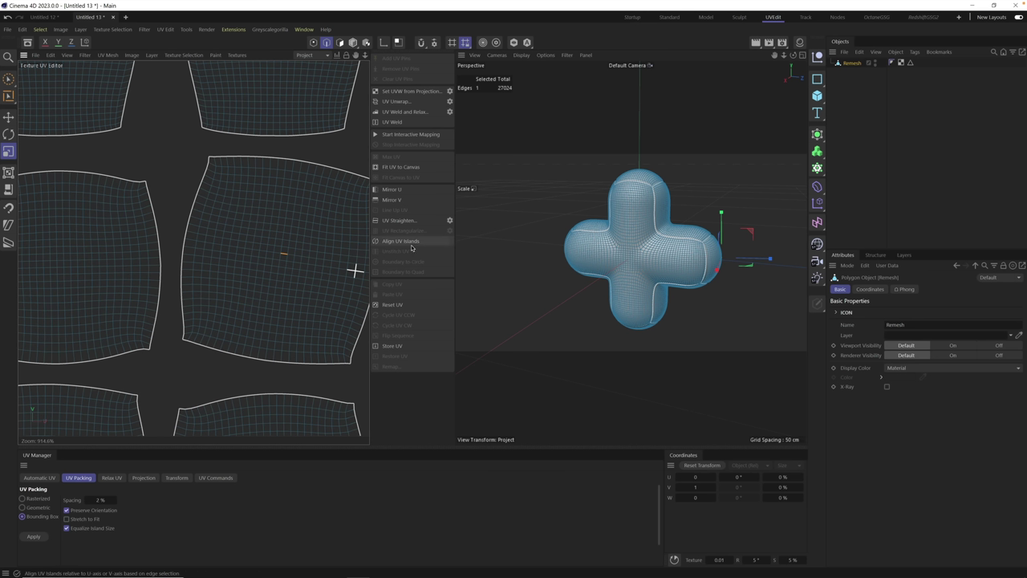
left_click(419, 241)
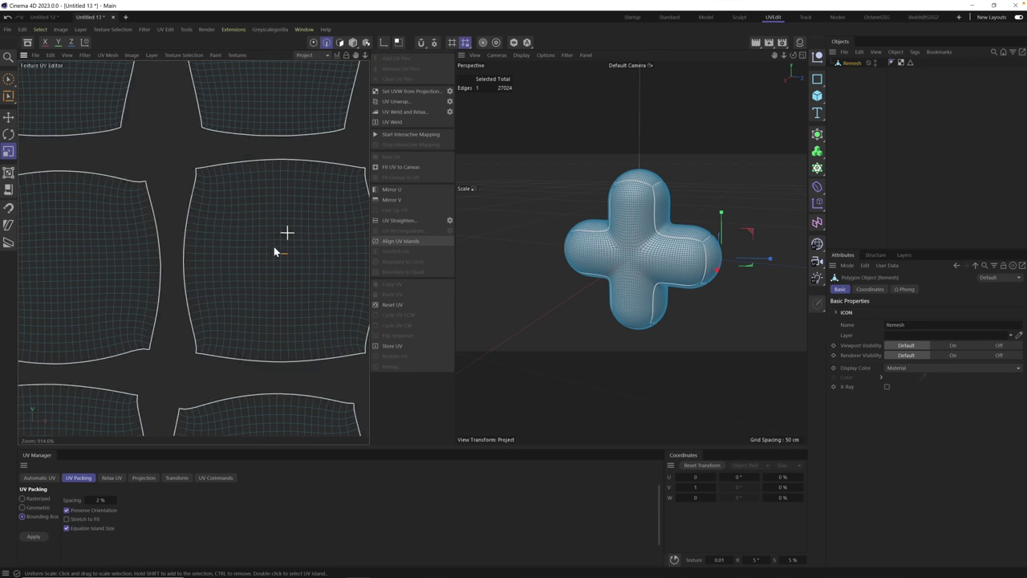
scroll(241, 260, "down", 5)
scroll(217, 275, "down", 2)
middle_click_drag(195, 290, 252, 289)
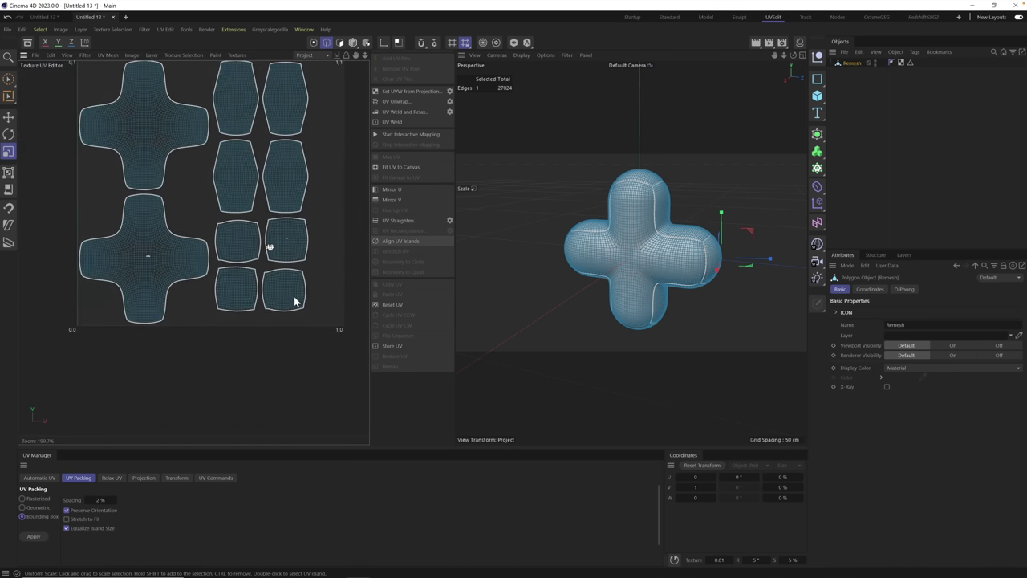
middle_click_drag(270, 246, 283, 277)
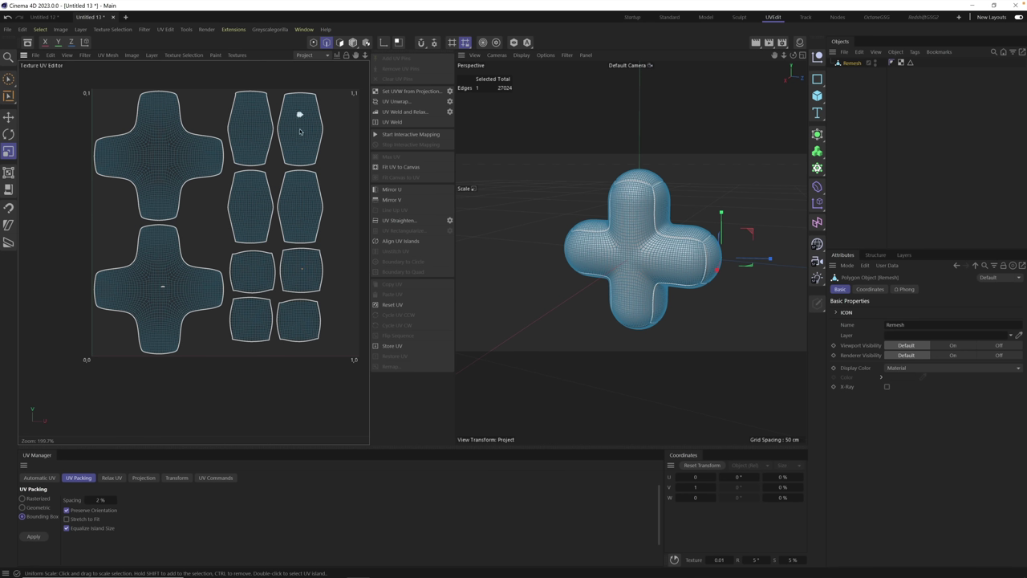
left_click(44, 30)
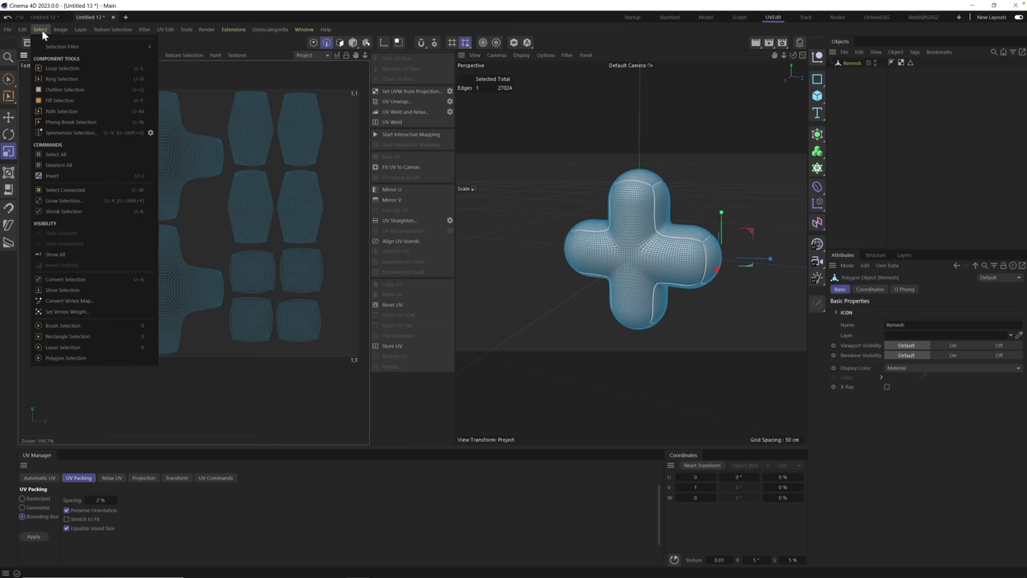
left_click(58, 155)
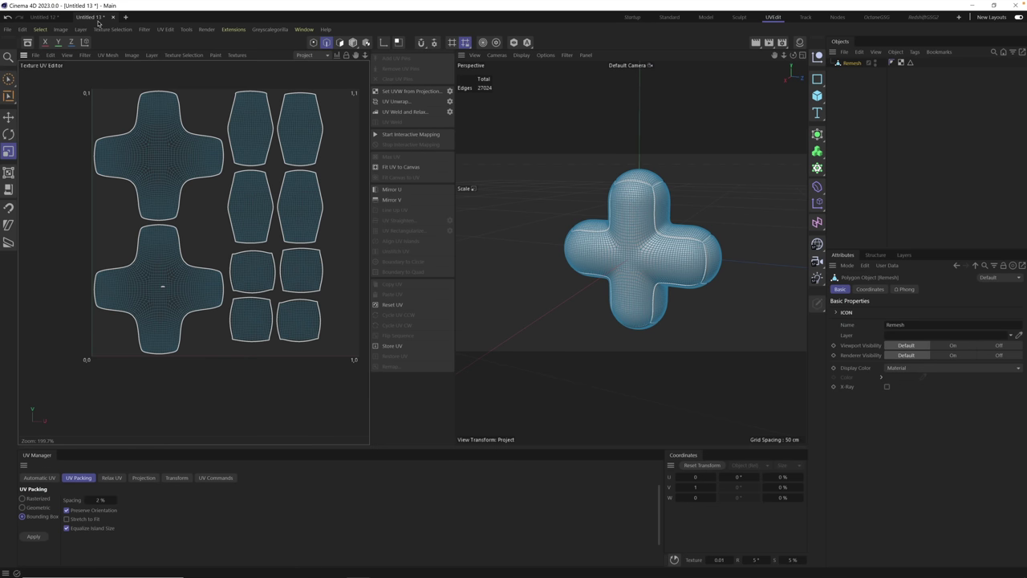
Return to the Standard layout, shrink the Remesh cross slightly, and bring up the tag list
left_click(670, 17)
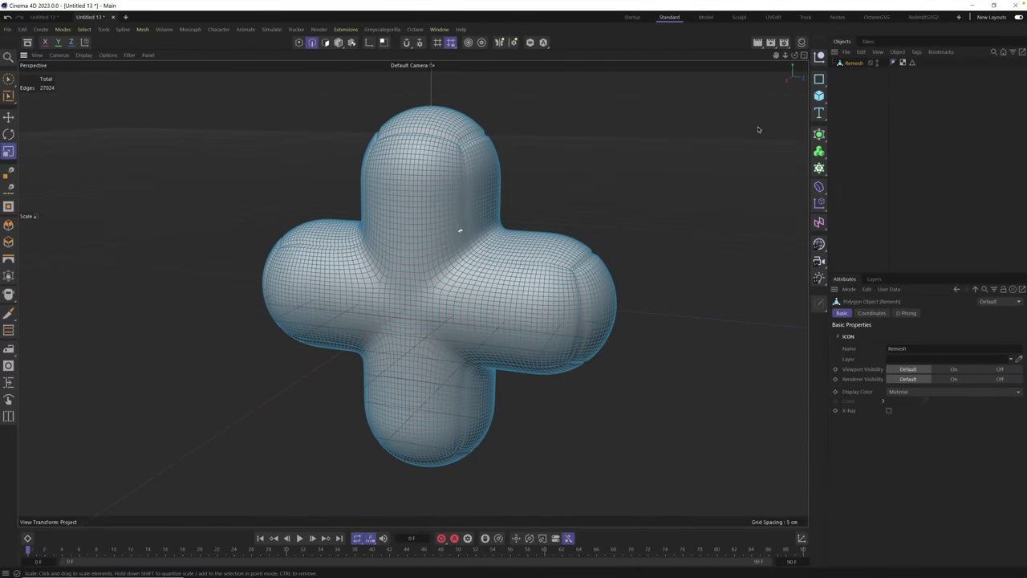
left_click(863, 108)
left_click(853, 66)
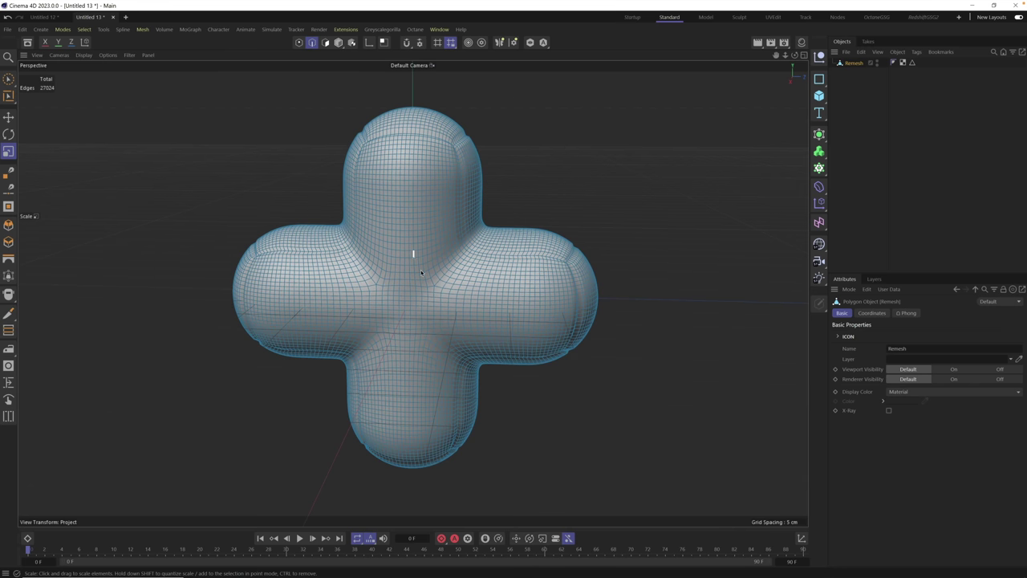
left_click_drag(411, 241, 404, 315)
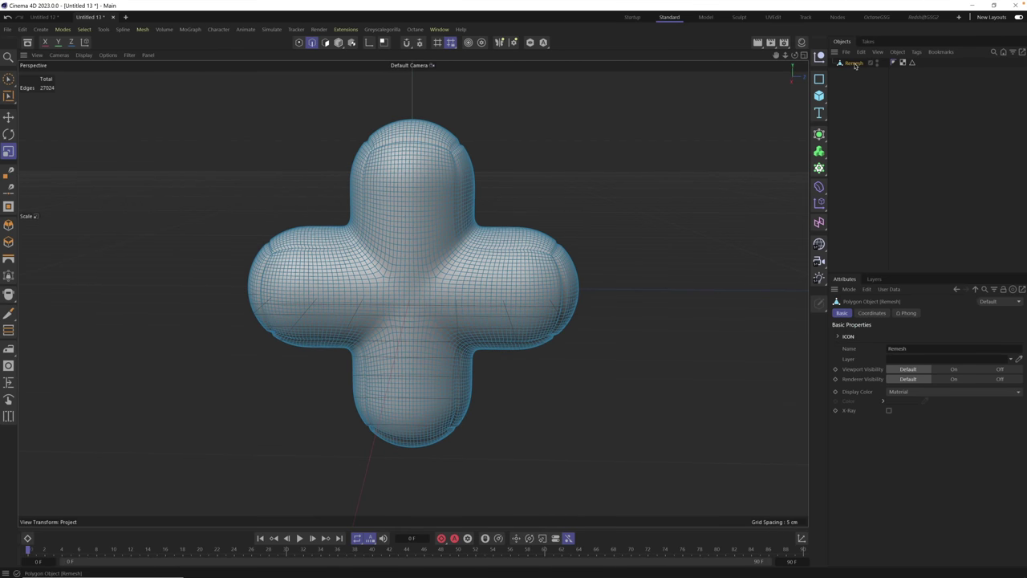
left_click(918, 53)
Add a Cloth tag to Remesh and play the timeline to preview the simulation
mouse_move(942, 198)
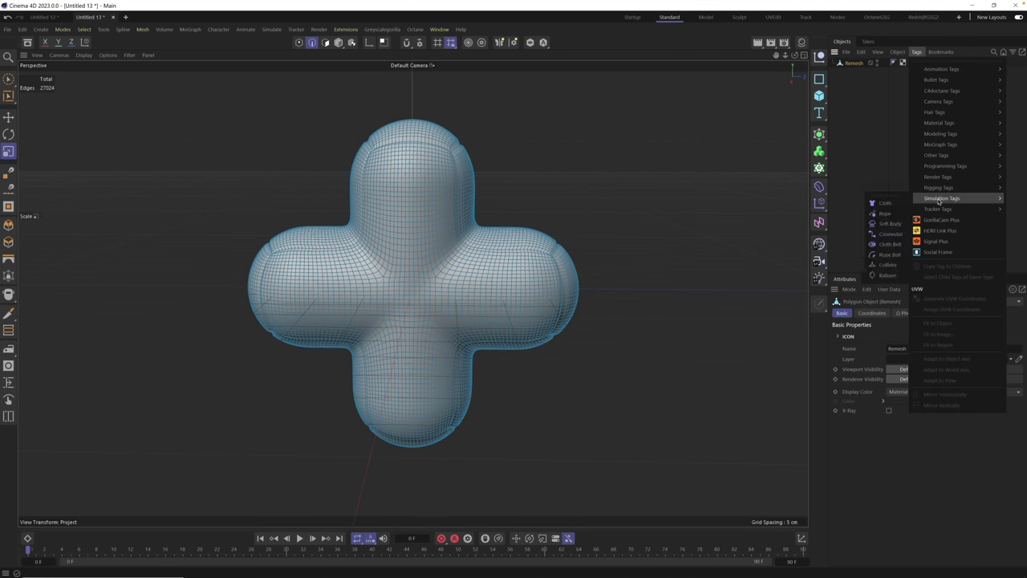
left_click(884, 205)
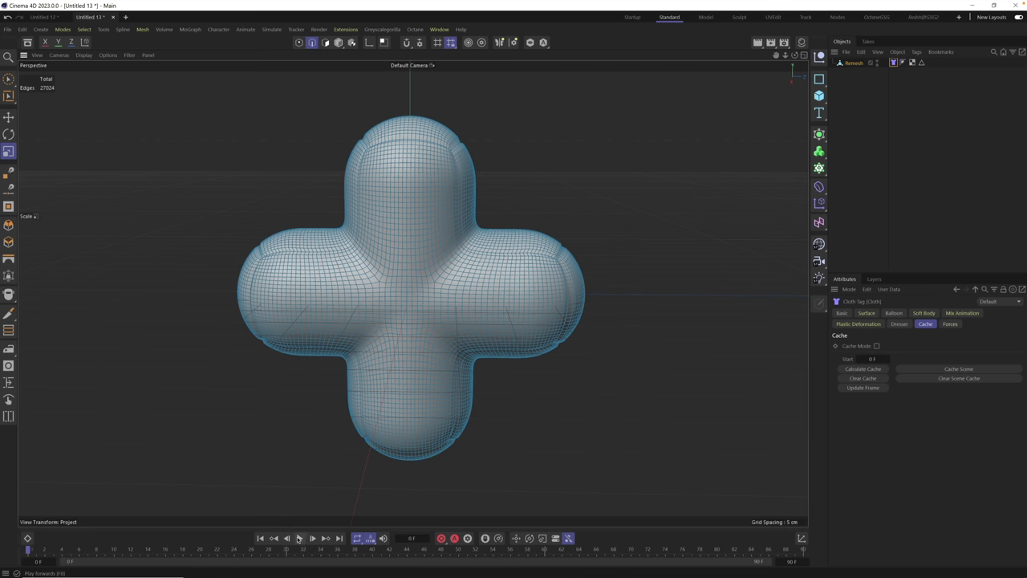
left_click(299, 538)
Stop the preview and open the project's Simulation settings with Ctrl+D
left_click(859, 96)
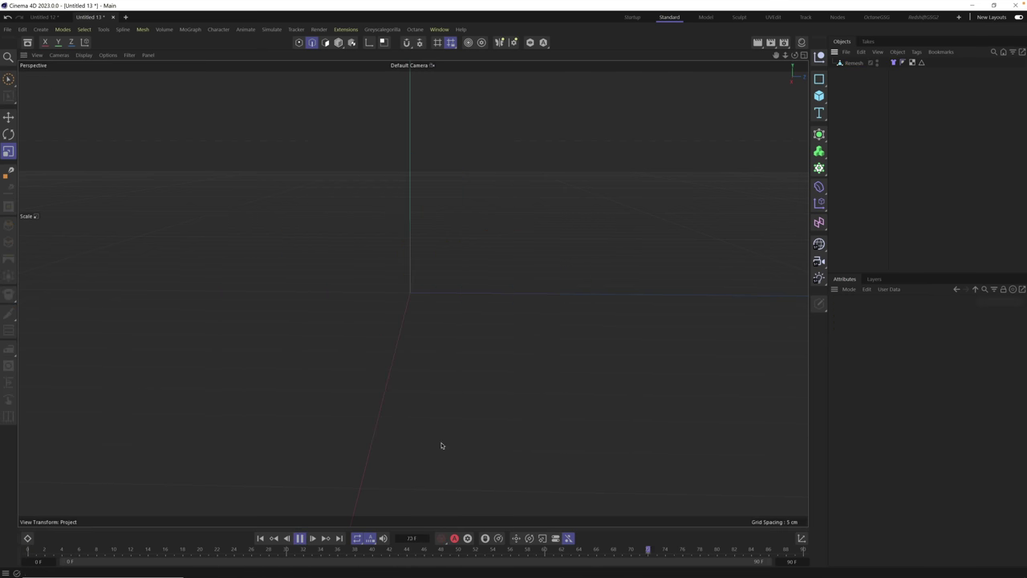
left_click(338, 42)
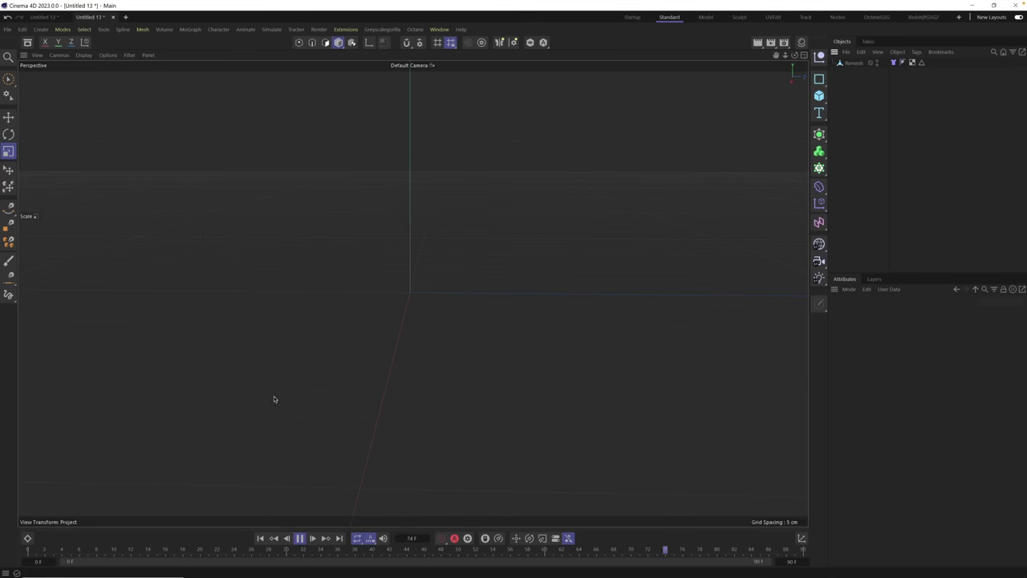
left_click(300, 538)
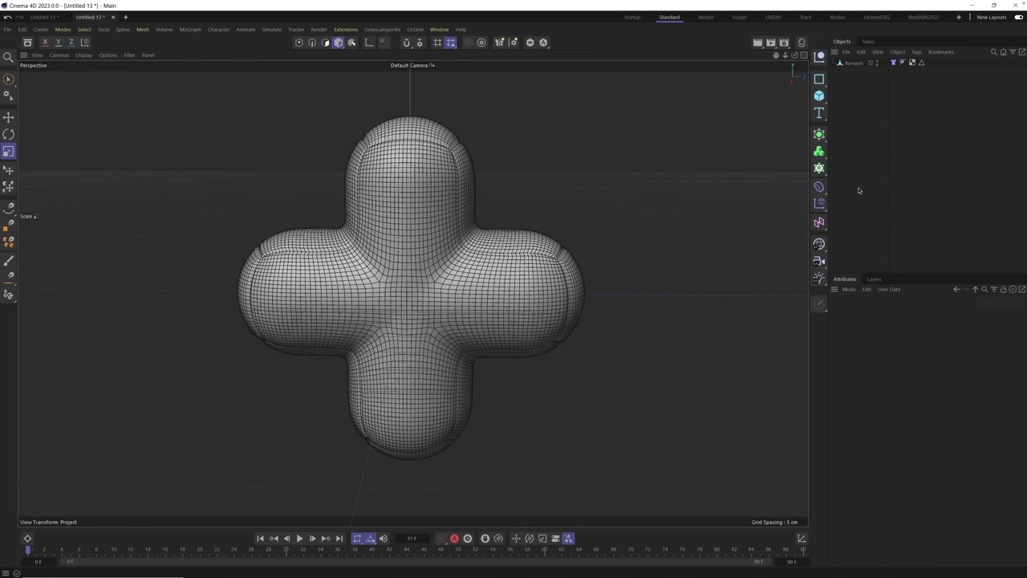
key("ctrl+d")
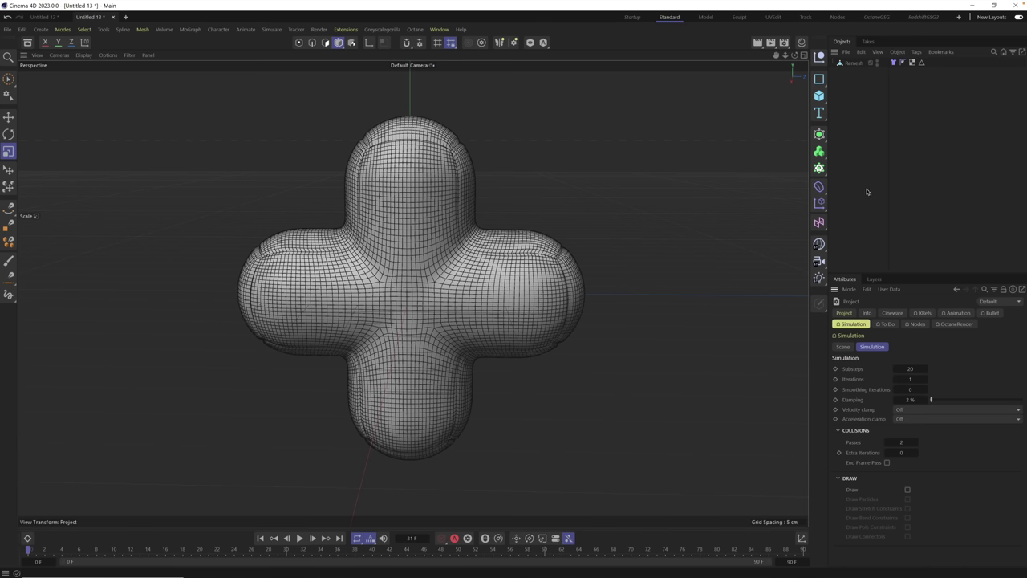
Set scene gravity to 0 cm, replay the cloth simulation, and reselect Remesh
left_click(844, 347)
double_click(930, 379)
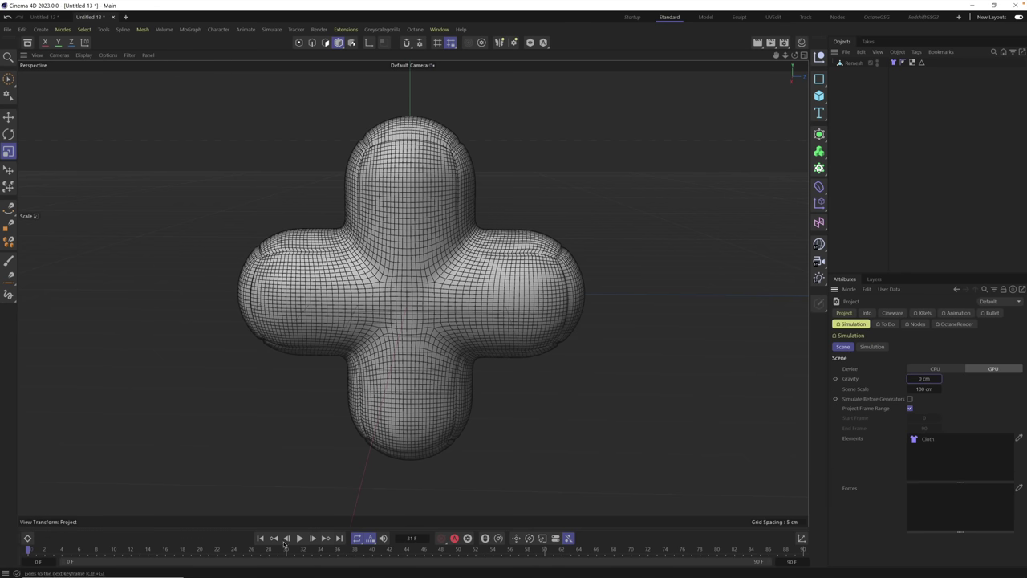
key("Return")
left_click(297, 538)
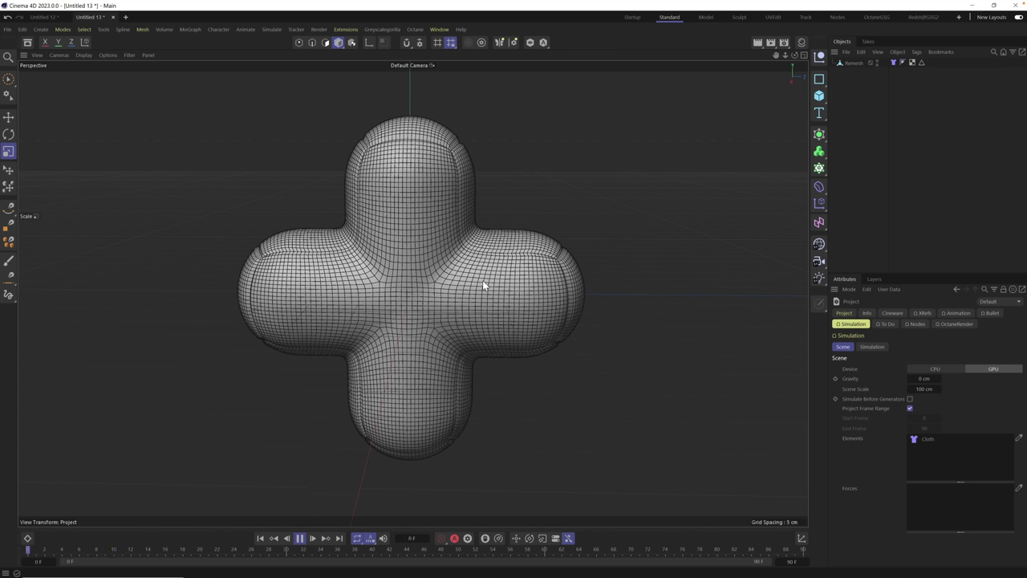
left_click(300, 538)
left_click(856, 64)
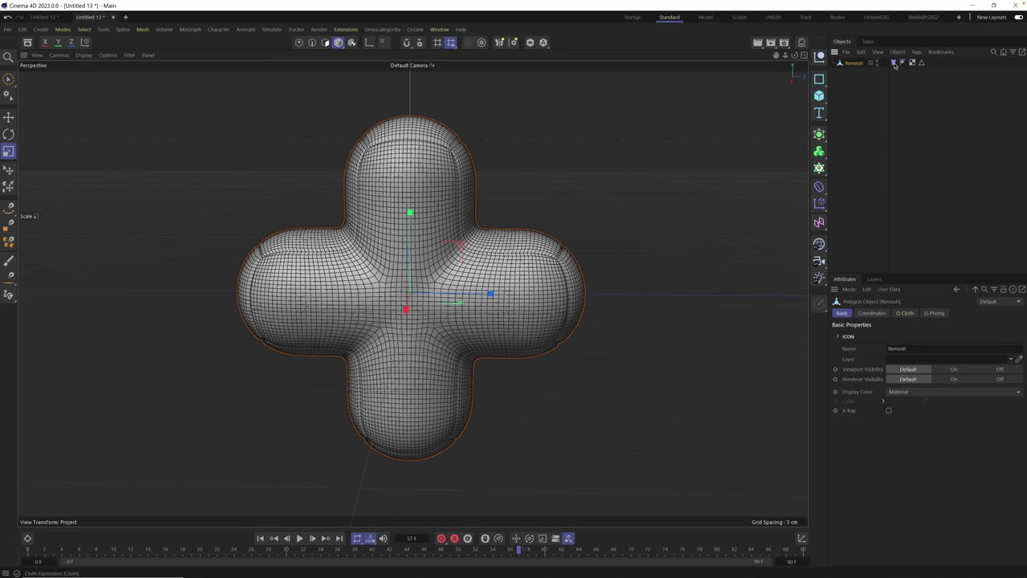
Lower the Cloth tag's Surface Target Length to 49%, then play and reset the simulation
left_click(893, 62)
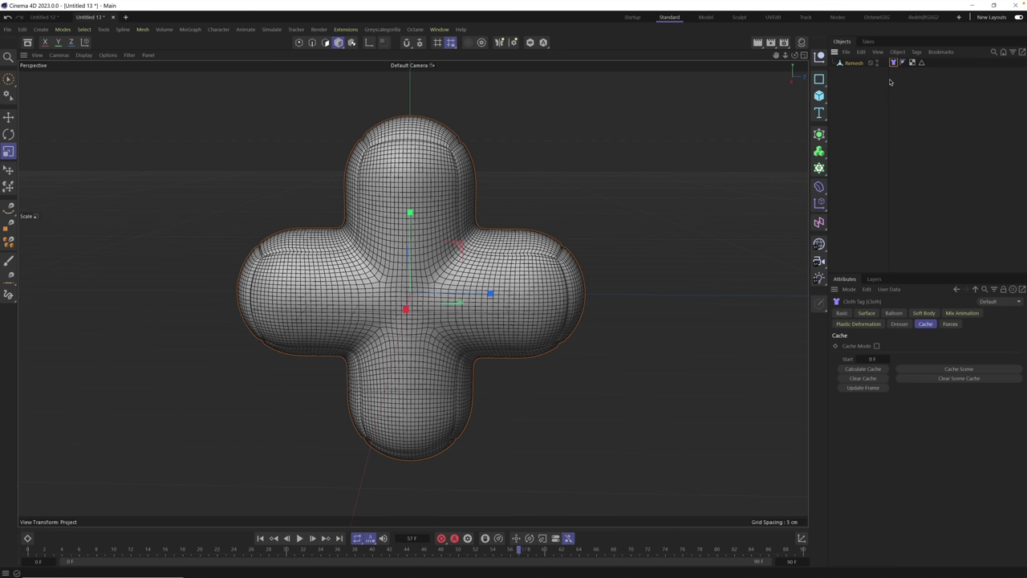
left_click(868, 313)
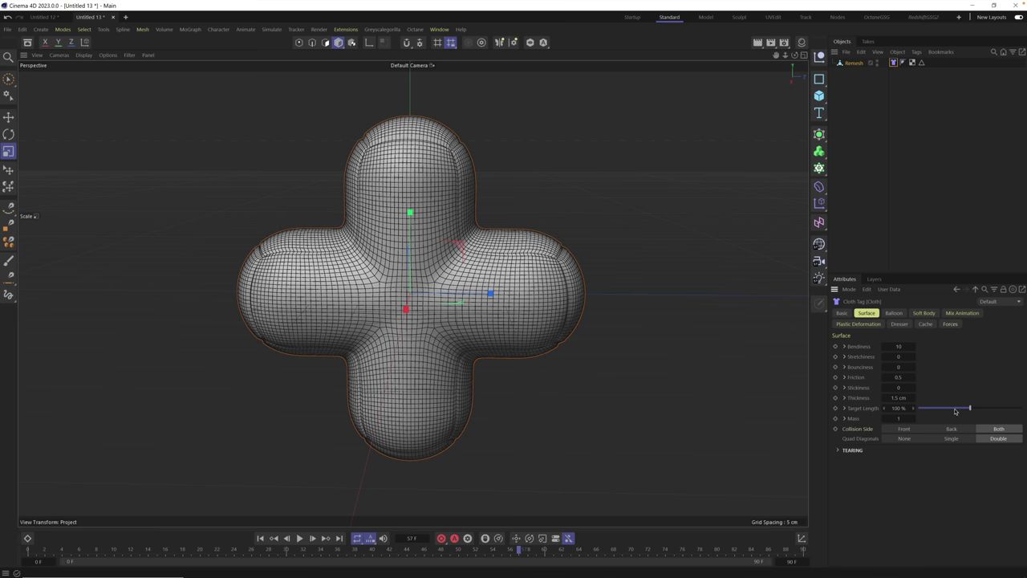
left_click_drag(963, 413, 944, 415)
left_click(300, 538)
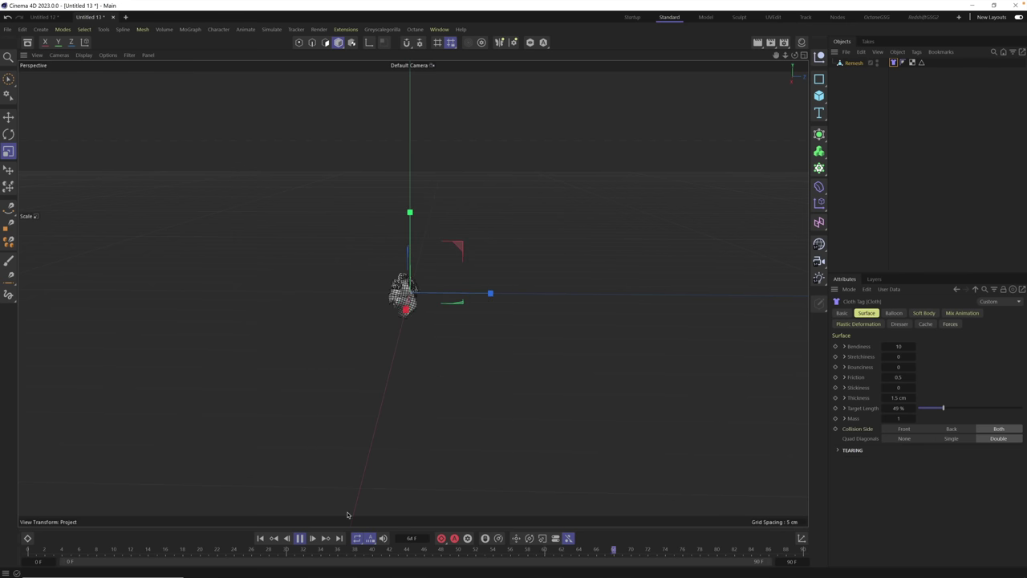
left_click(261, 539)
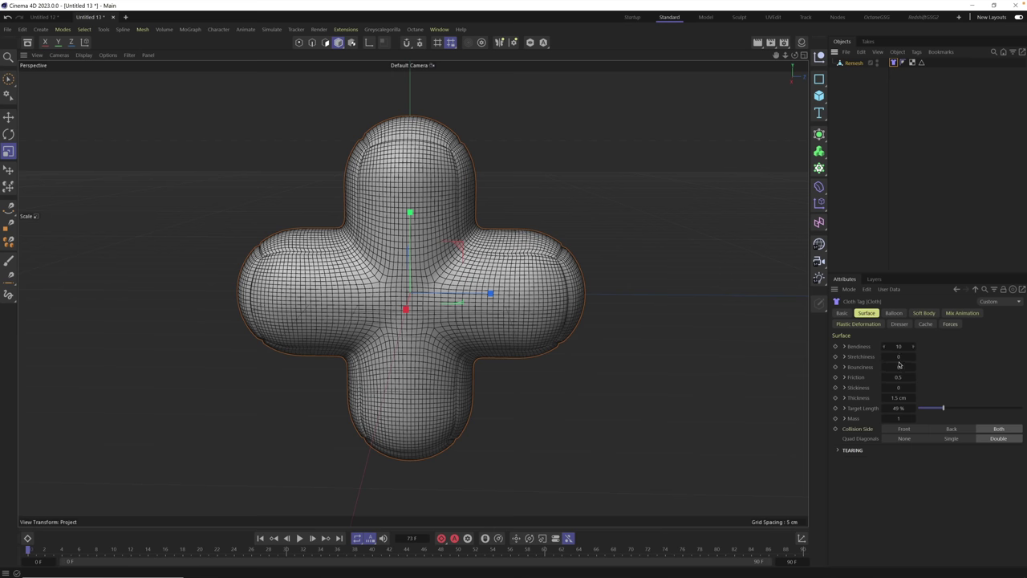
Restore the 808 seam edges from the Edge Selection tag and view them in Edge mode
left_click(922, 63)
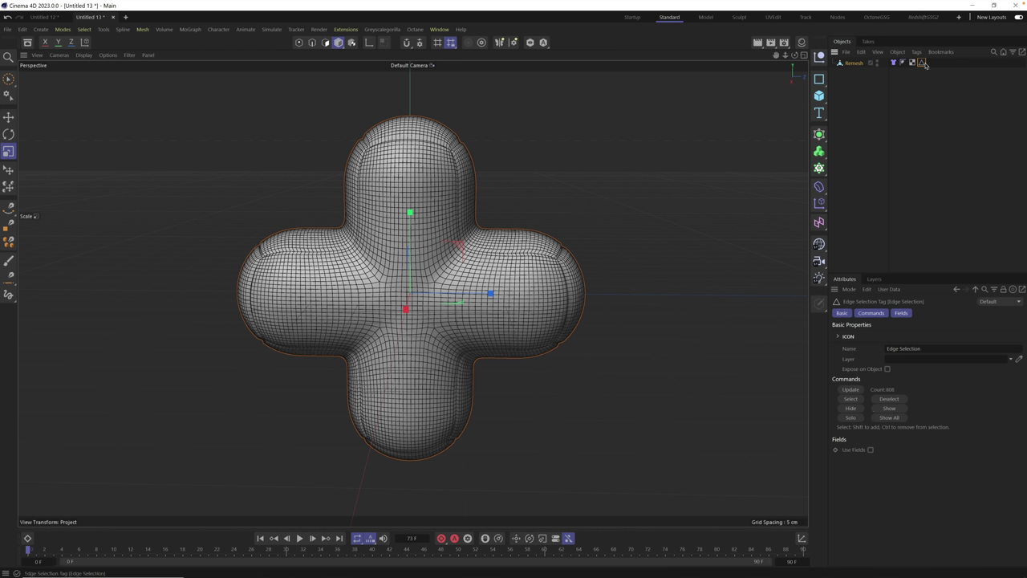
left_click(855, 399)
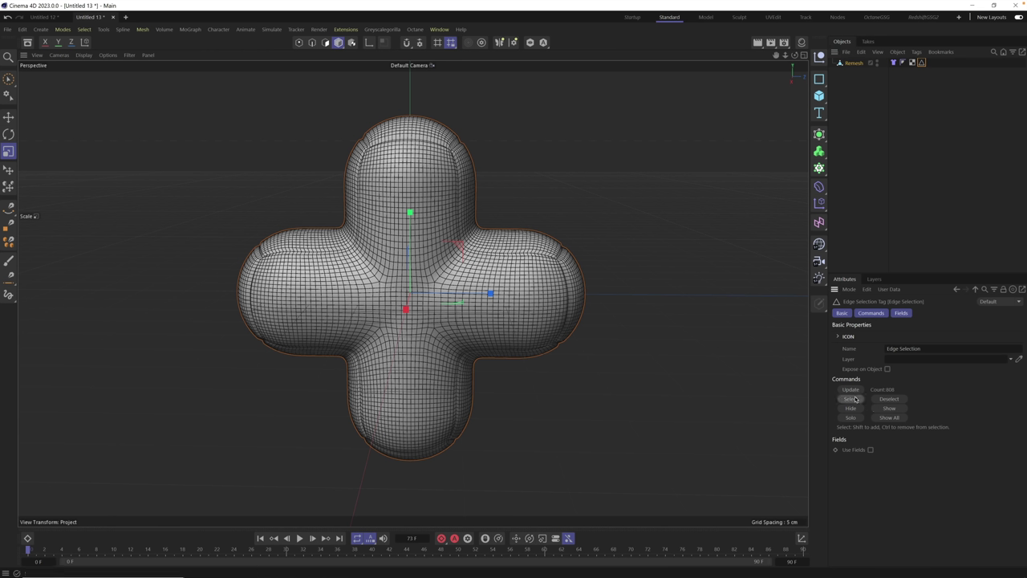
left_click(312, 43)
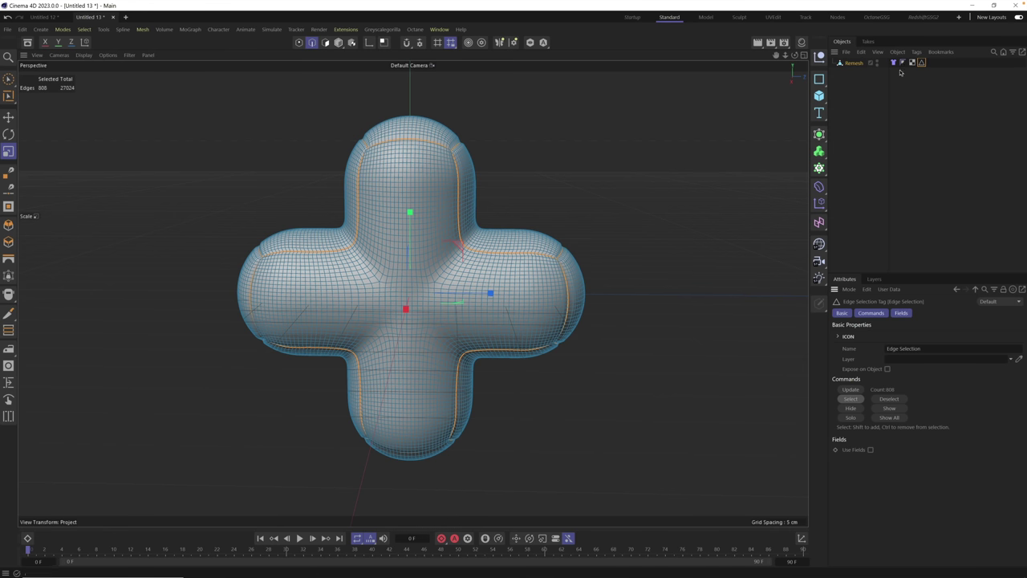
Create a Vertex Map weighting the seam edges at 10%, then orbit to inspect it
left_click(84, 30)
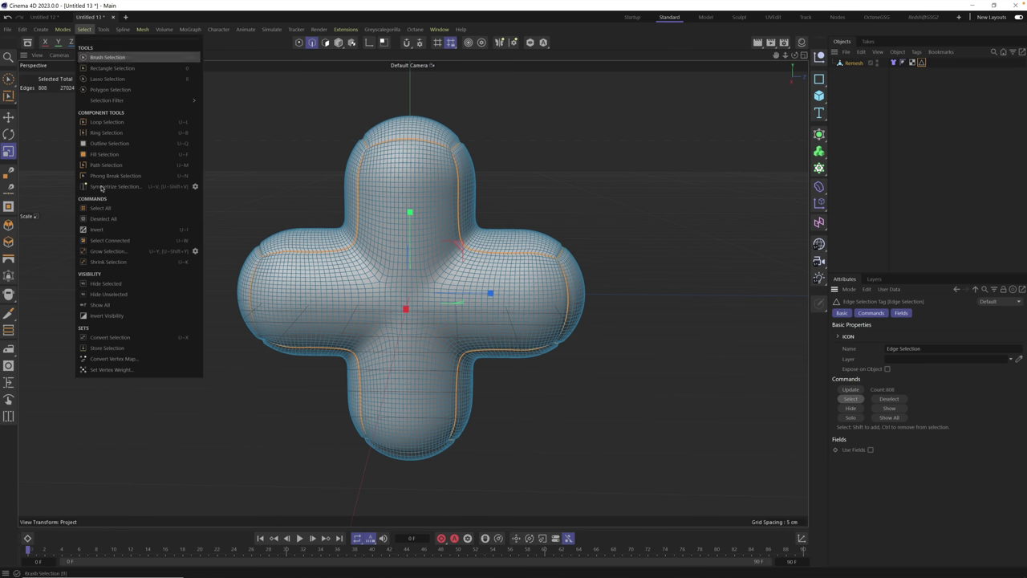
left_click(140, 371)
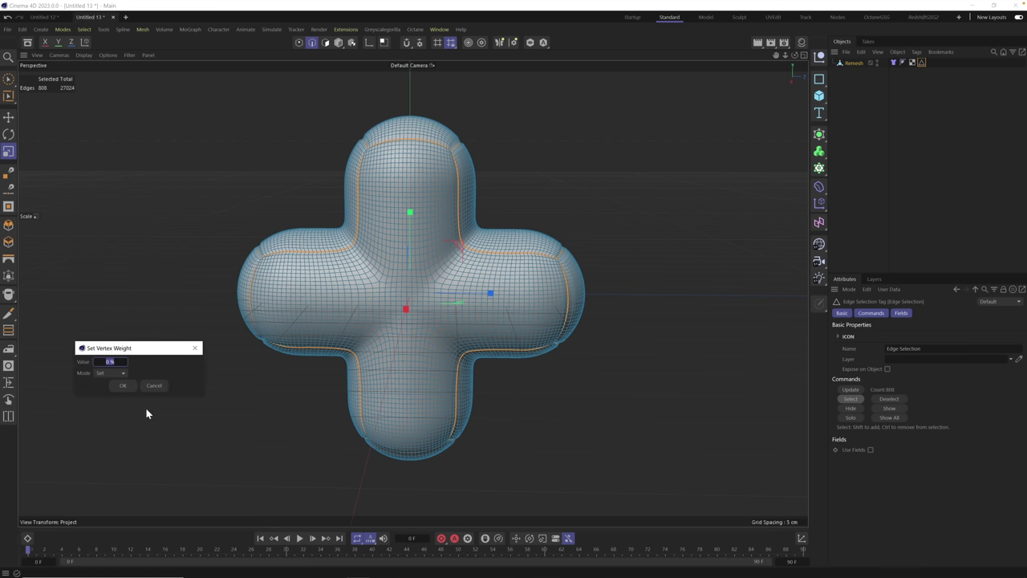
type("100")
left_click(124, 386)
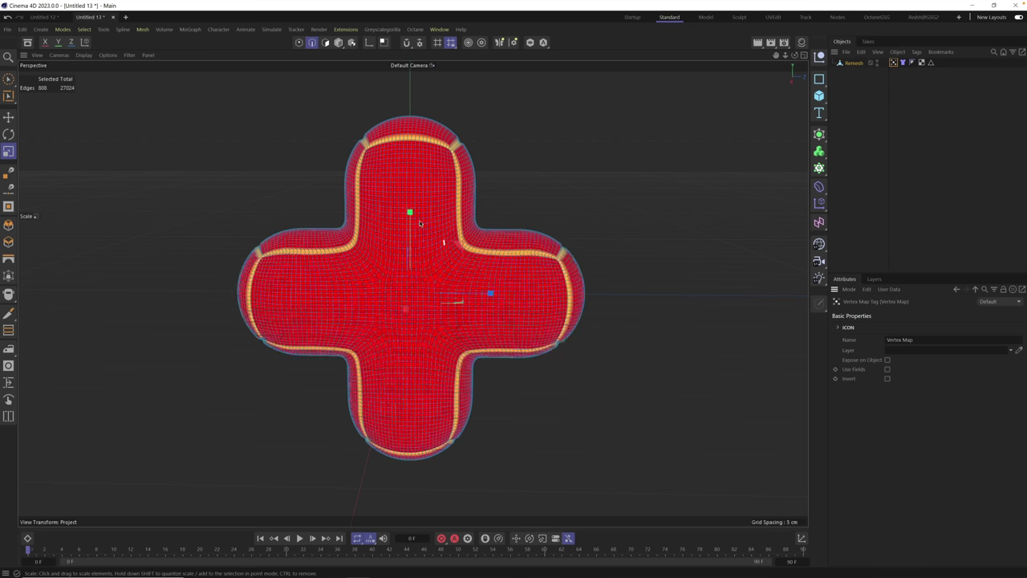
left_click_drag(391, 261, 454, 188, "alt")
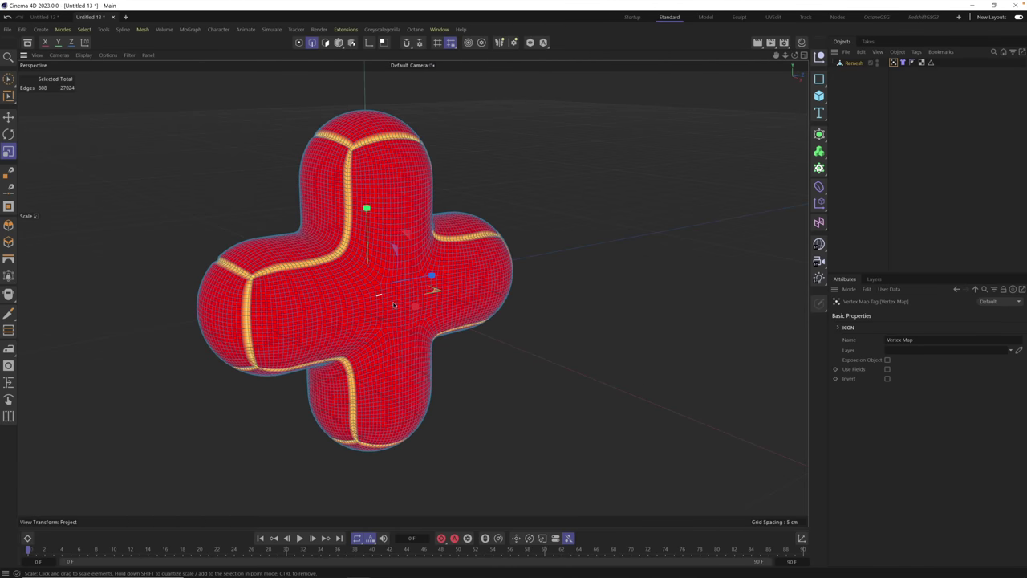
left_click_drag(393, 305, 586, 213, "alt")
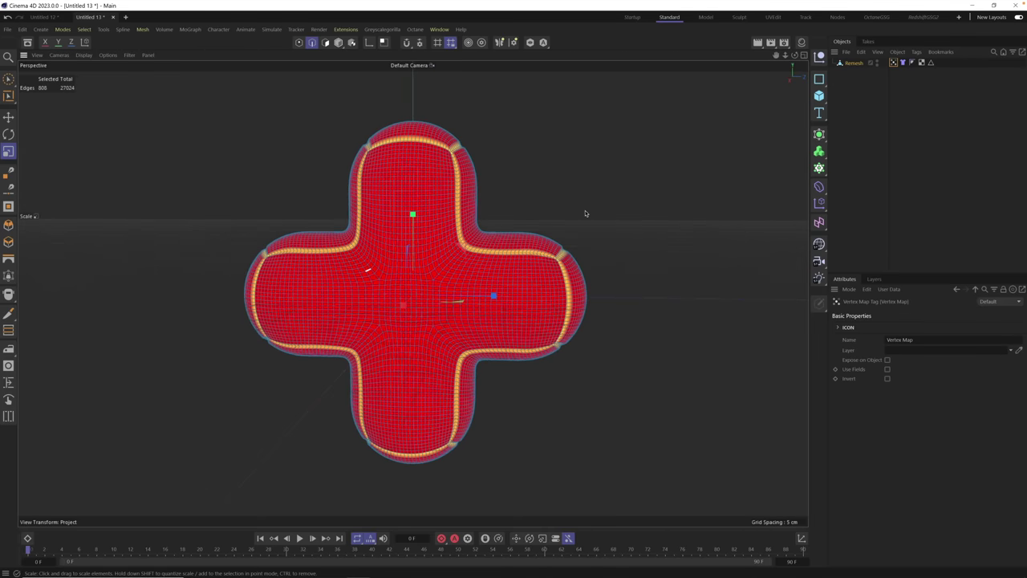
Drive the Cloth tag's Target Length with the Vertex Map and play the simulation
left_click(904, 62)
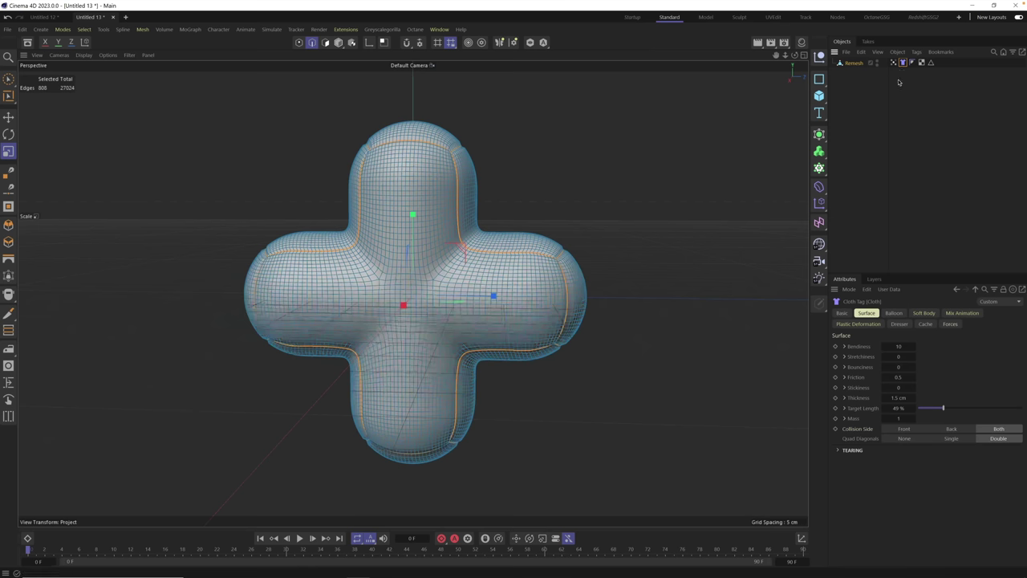
left_click(844, 408)
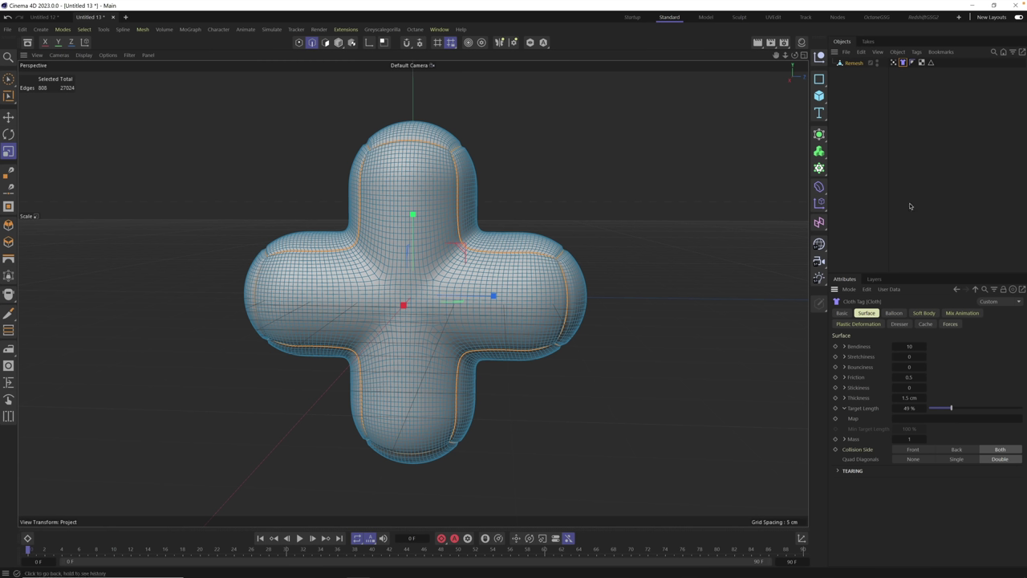
left_click_drag(896, 65, 927, 423)
left_click(299, 538)
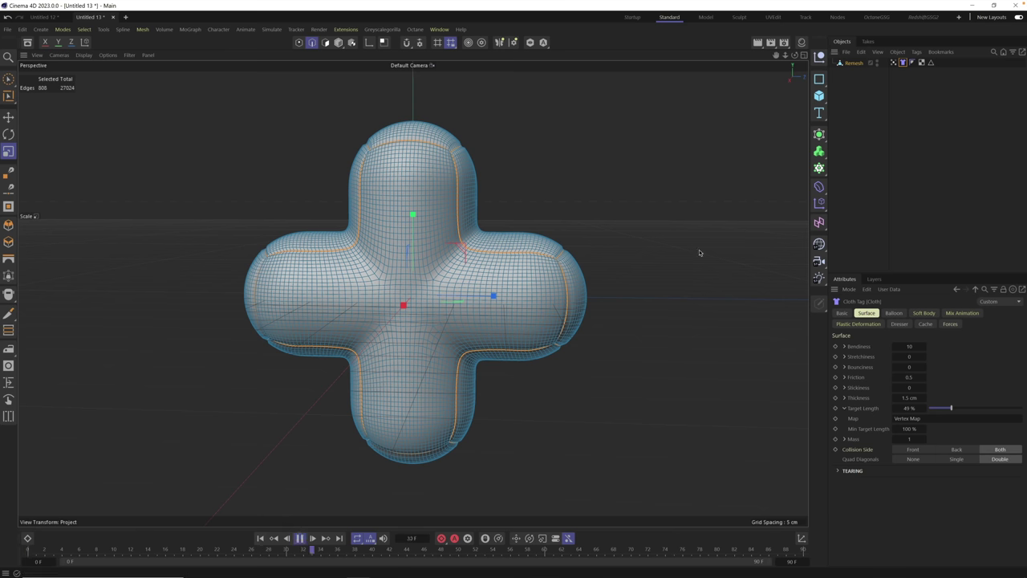
Return to Model mode, extend the timeline to 260 frames, and reselect the Cloth tag
left_click(868, 132)
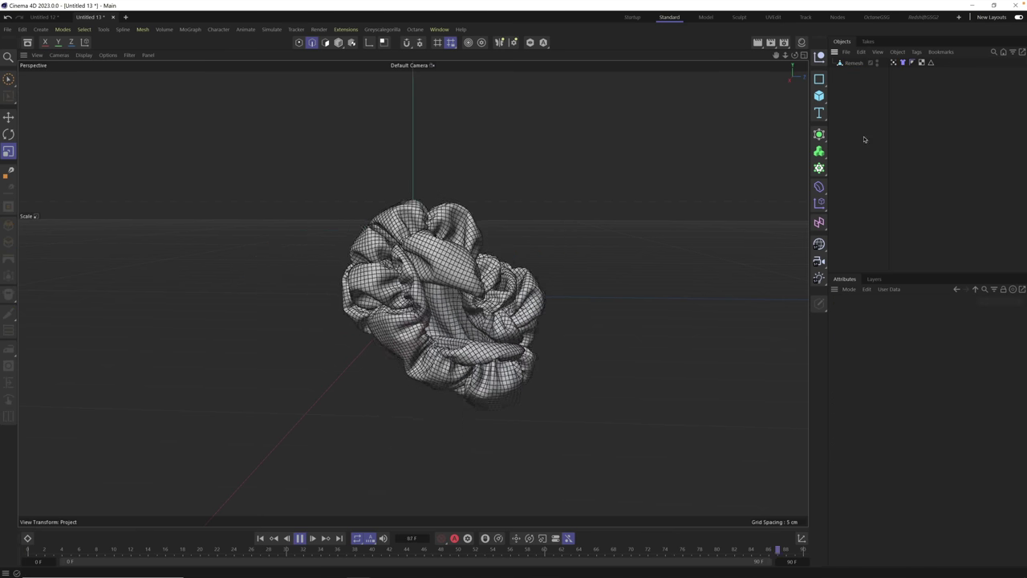
left_click(338, 43)
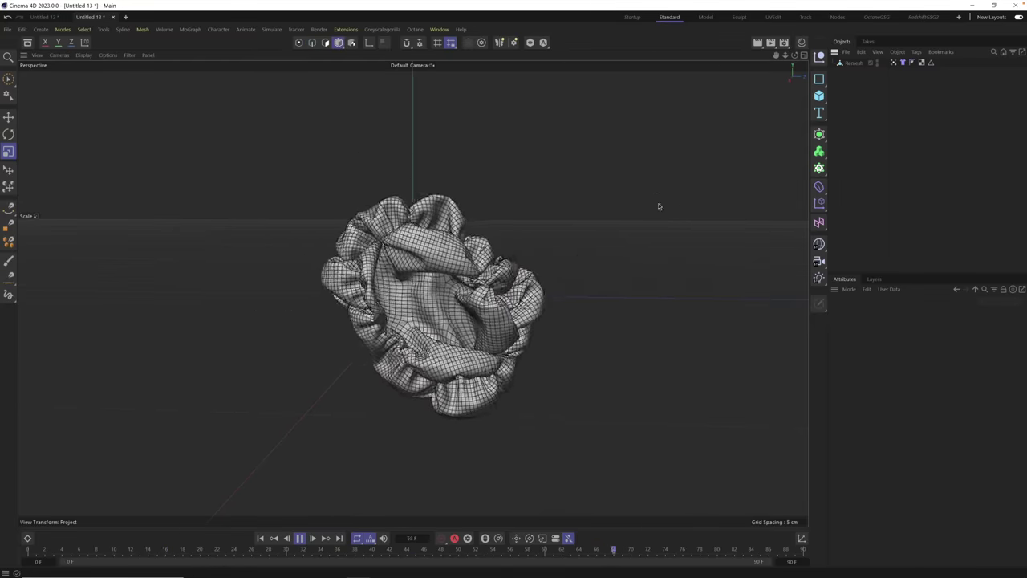
left_click_drag(816, 564, 888, 550)
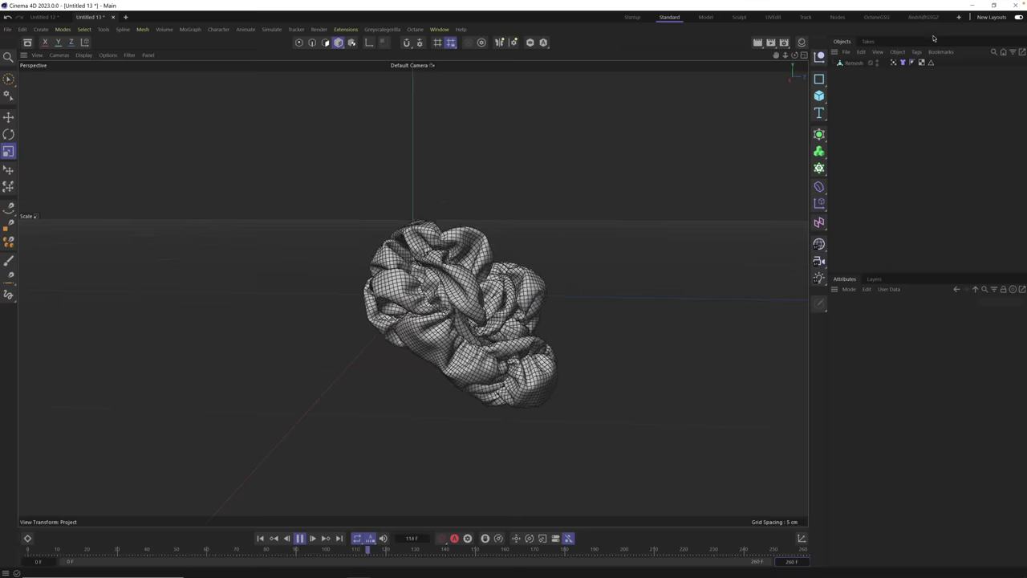
left_click(903, 63)
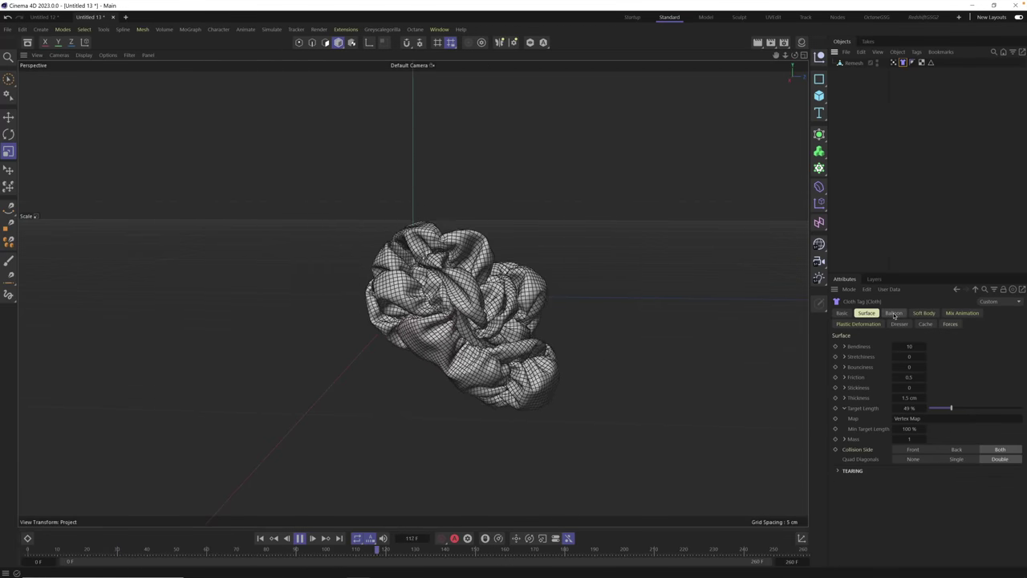
Enable Balloon in the Cloth tag with an Overpressure of 0.8
left_click(894, 313)
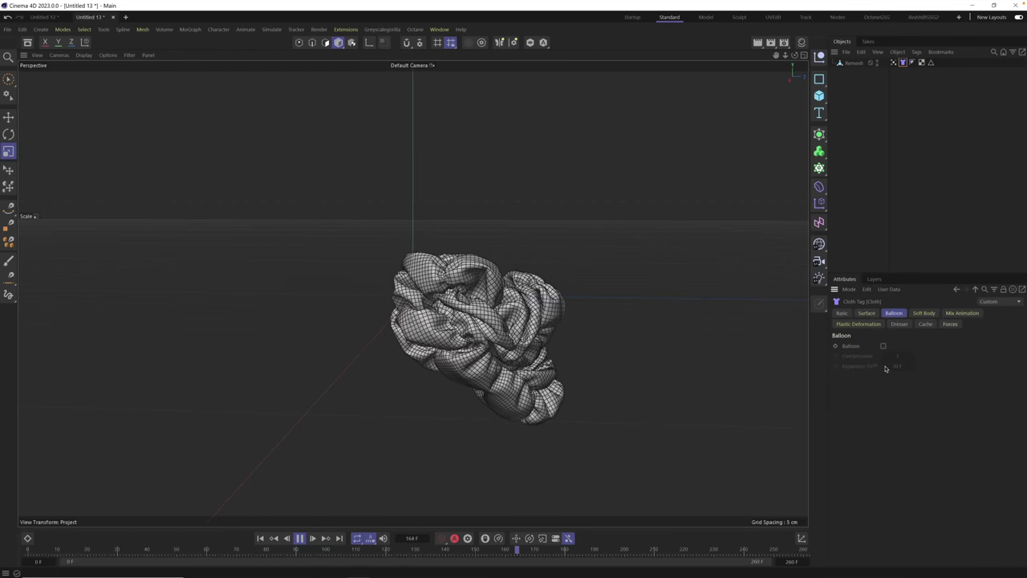
left_click(883, 346)
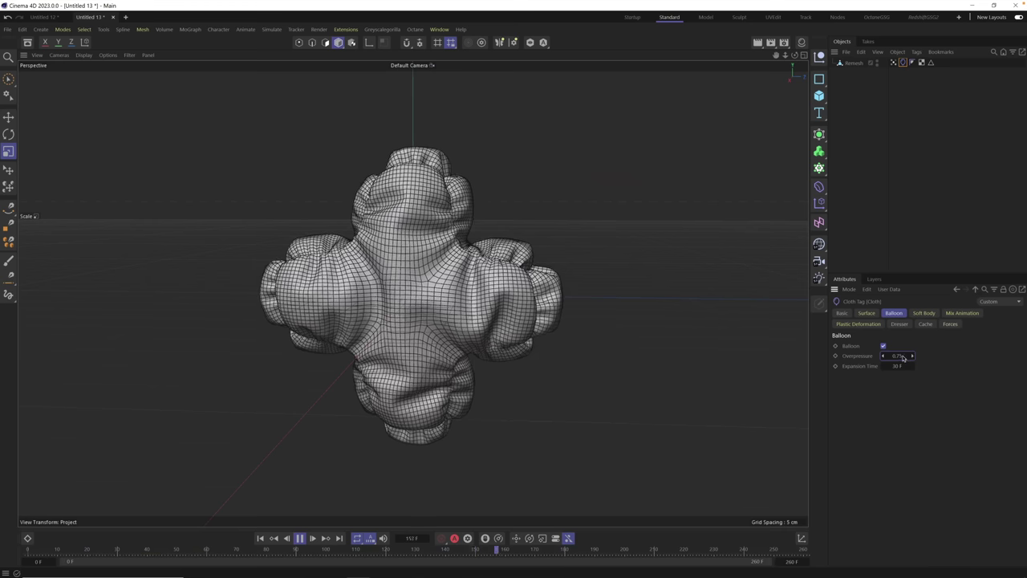
left_click_drag(894, 356, 907, 355)
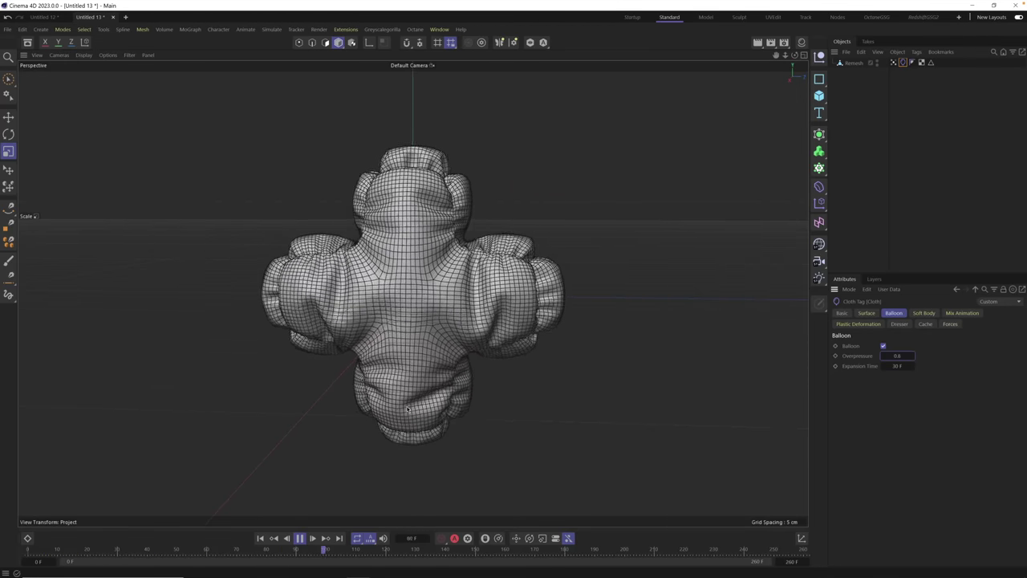
Rewind to frame 0 and replay to inspect the inflated, pinched cross
key("F8")
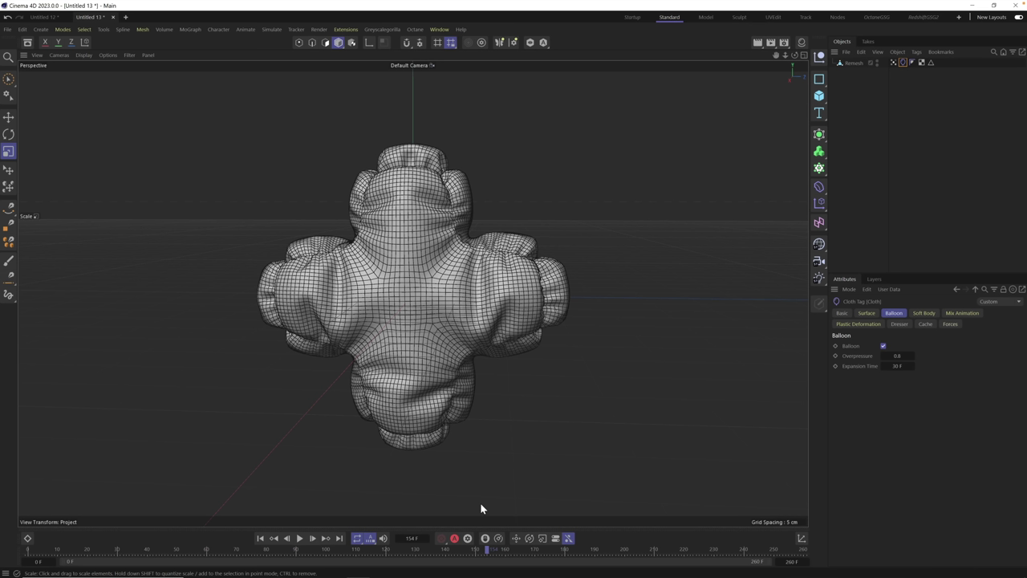
left_click(260, 539)
left_click(299, 537)
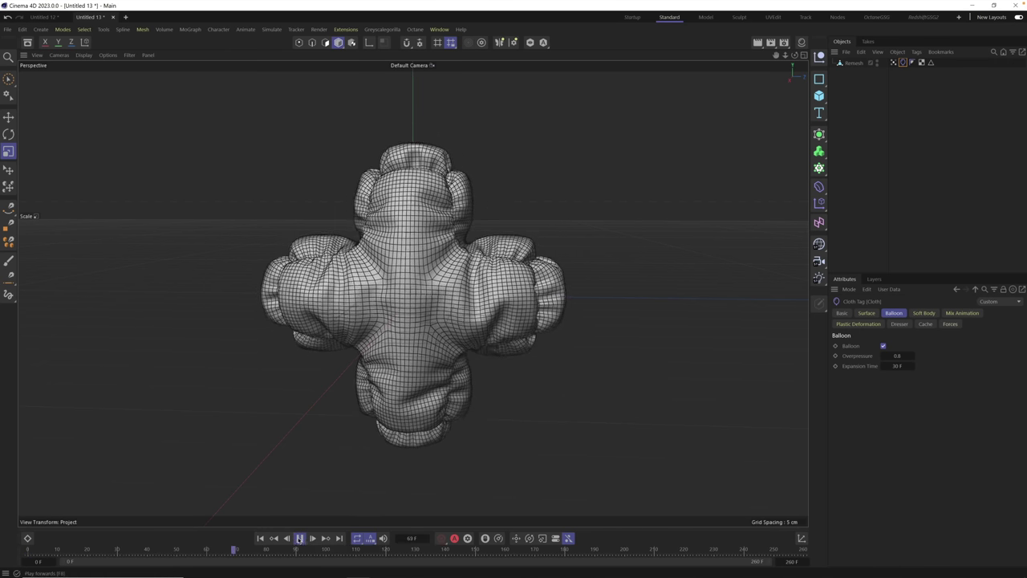
key("space")
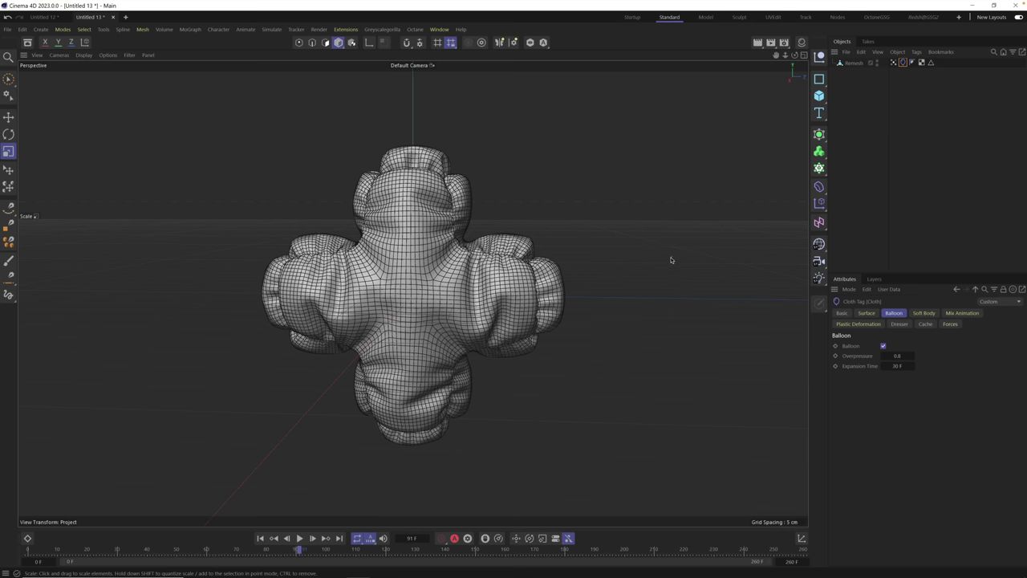
At frame 0, copy the Remesh cross into Remesh.1–Remesh.3 and select all four
left_click(854, 63)
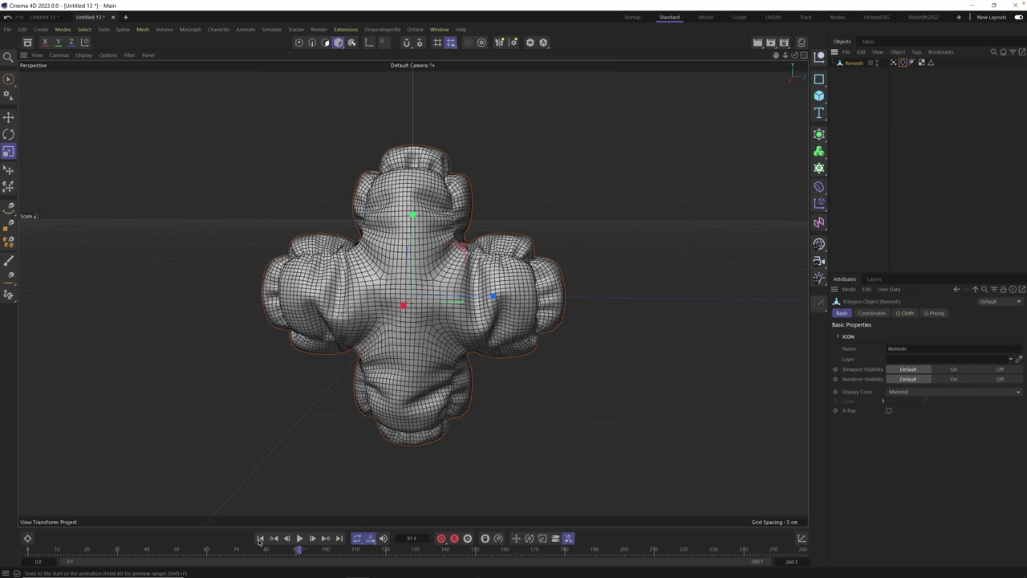
left_click(274, 538)
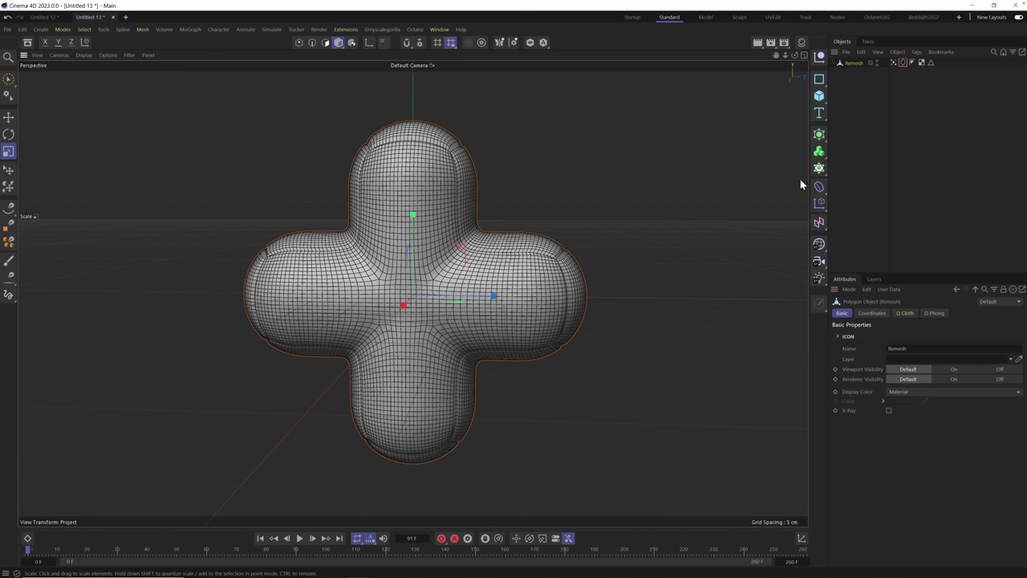
key("ctrl+v")
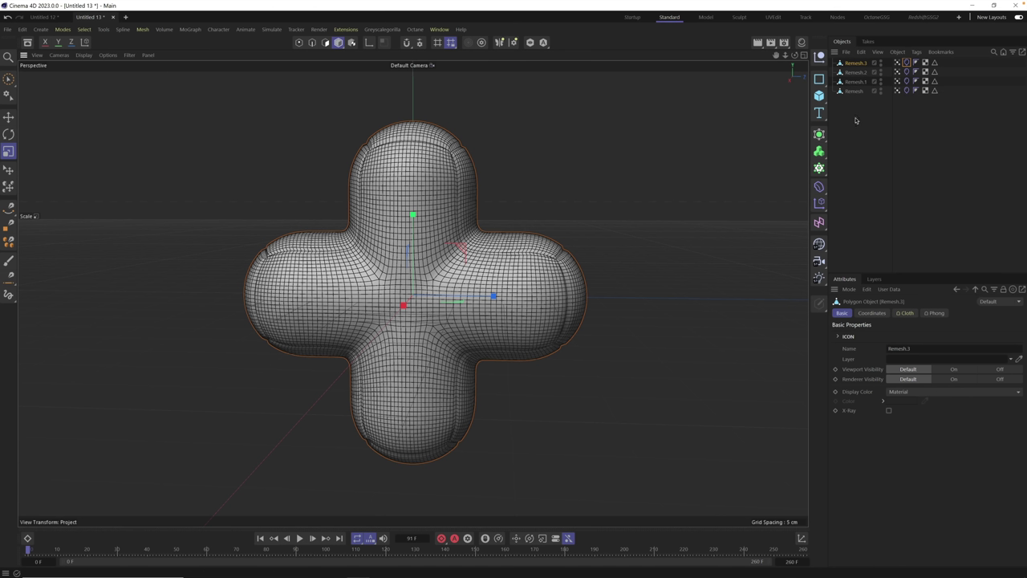
left_click_drag(853, 115, 847, 60)
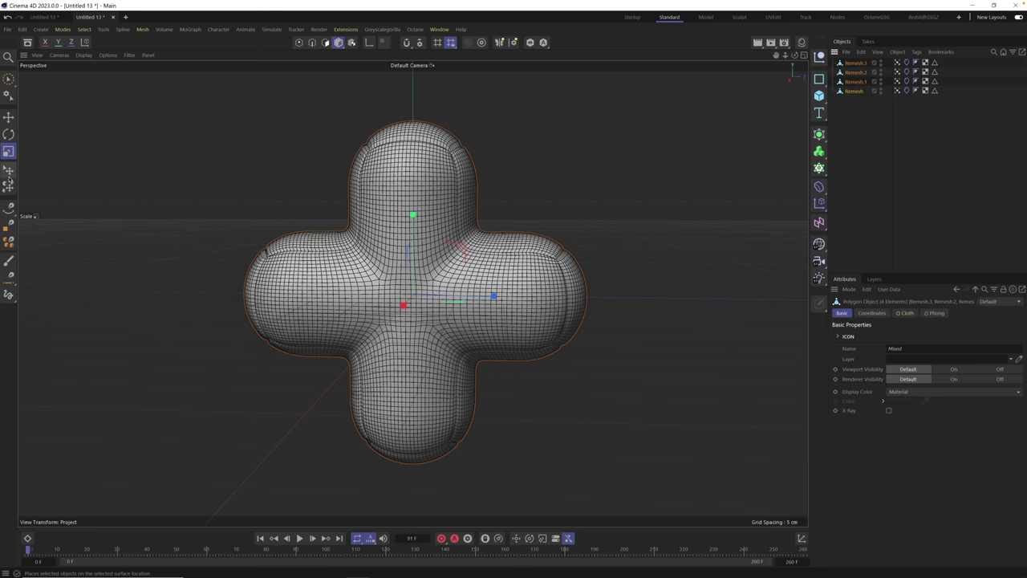
Scatter the crosses with Dynamic Place, lowering Remesh.2 beneath and raising Remesh above the pile
left_click(8, 190)
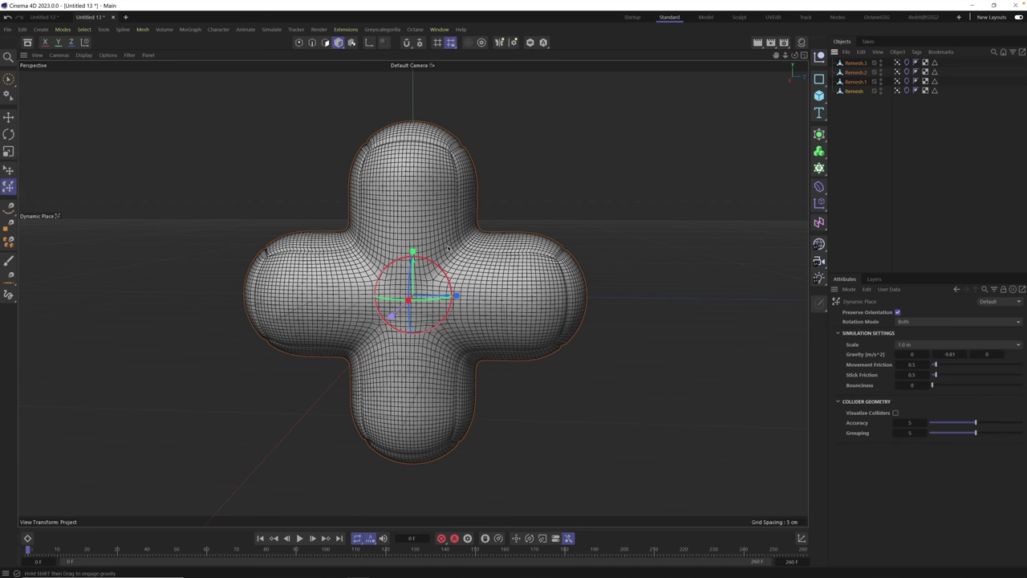
mouse_move(448, 247)
left_mouse_down()
mouse_move(404, 271)
mouse_move(448, 243)
mouse_move(417, 285)
mouse_move(395, 292)
mouse_move(438, 291)
mouse_move(409, 304)
mouse_move(486, 300)
mouse_move(606, 173)
left_mouse_up()
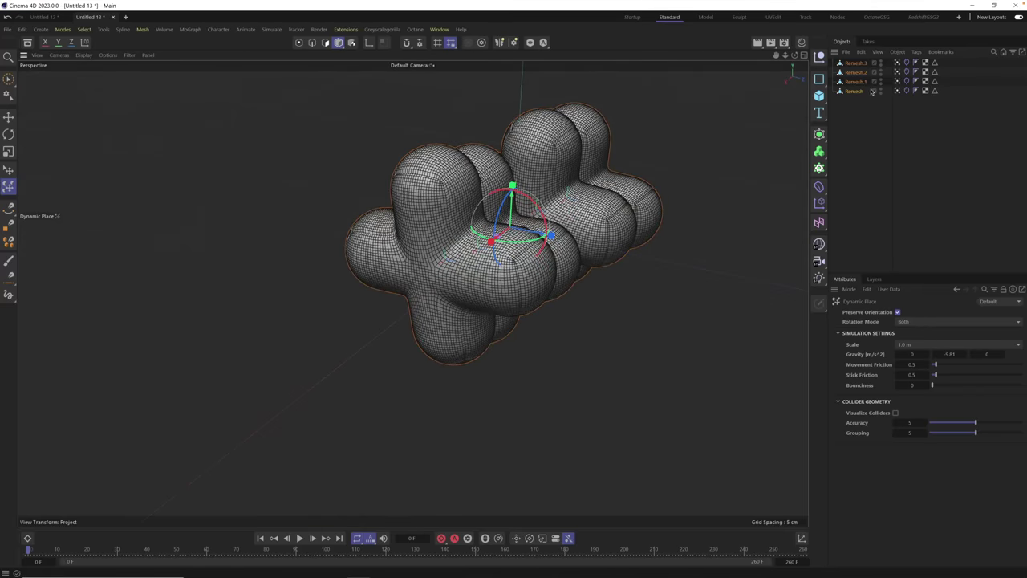
left_click(856, 73)
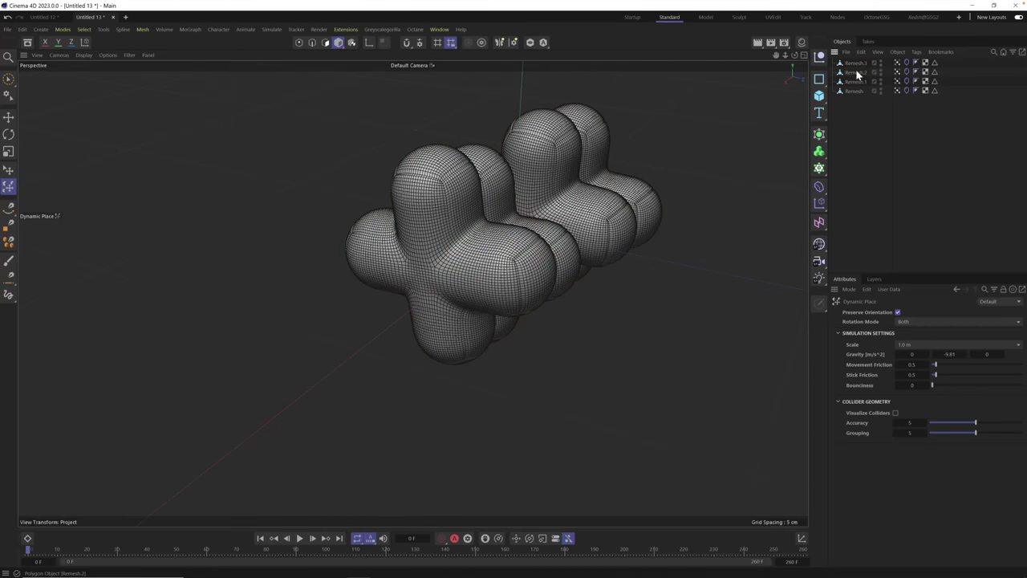
left_click(8, 117)
left_click_drag(570, 157, 506, 207)
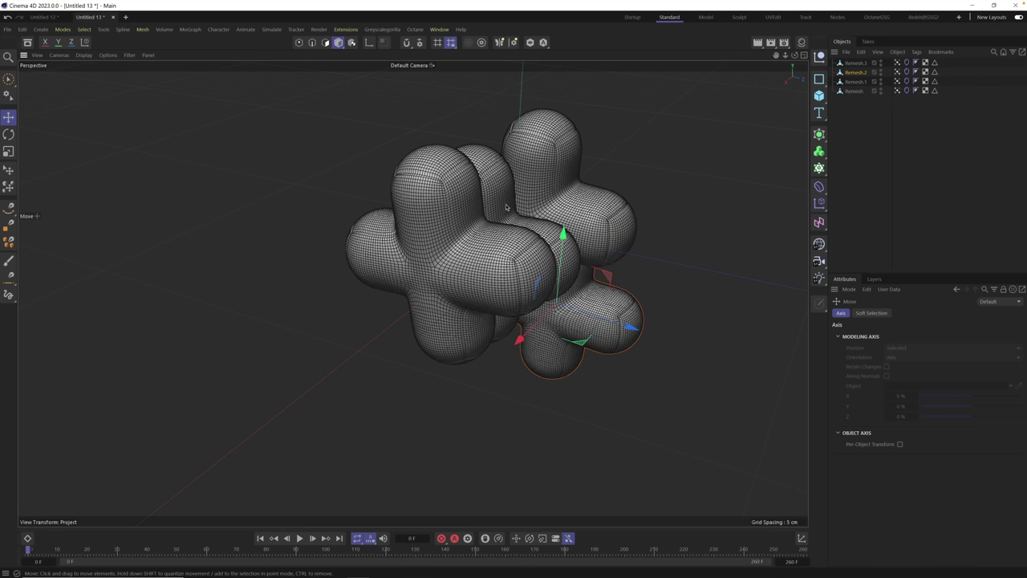
left_click(506, 207)
left_click_drag(471, 151, 491, 66)
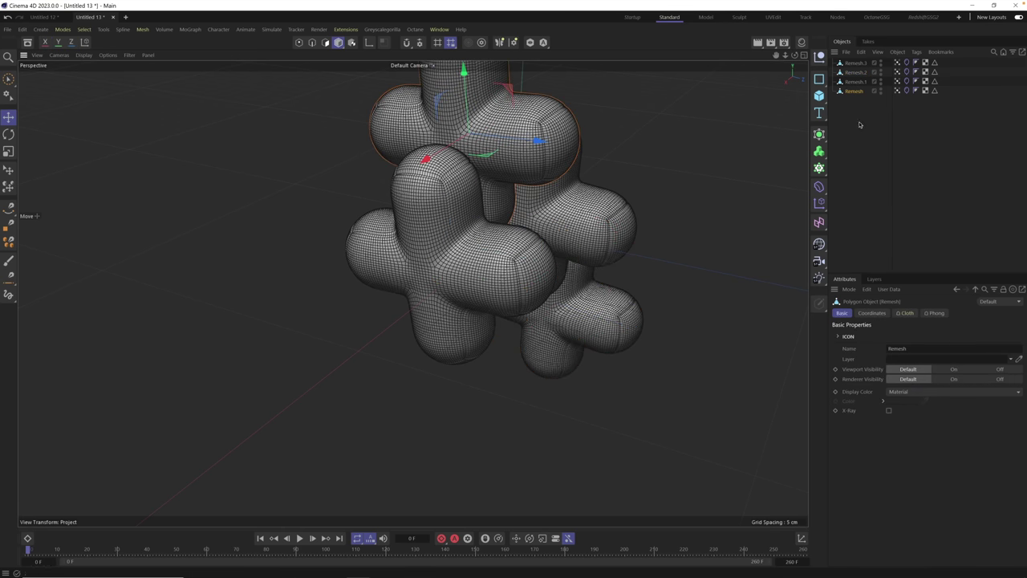
Jostle all four crosses into a tighter pile with Dynamic Place and play the simulation
left_click_drag(859, 124, 836, 57)
left_click(8, 186)
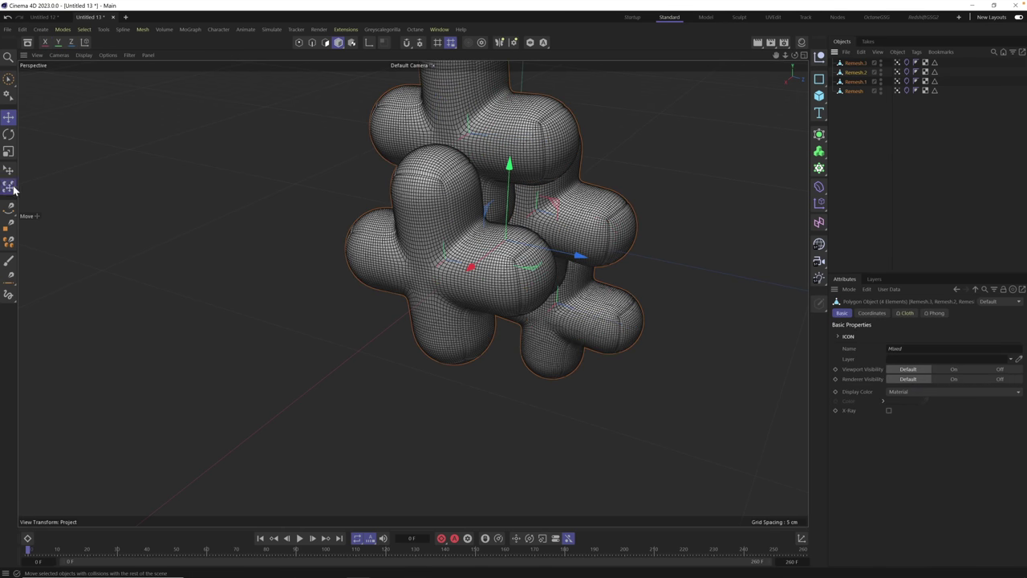
mouse_move(474, 262)
left_mouse_down()
mouse_move(510, 259)
mouse_move(459, 278)
mouse_move(561, 247)
mouse_move(564, 257)
mouse_move(517, 215)
mouse_move(496, 230)
mouse_move(493, 261)
mouse_move(401, 247)
mouse_move(504, 100)
mouse_move(492, 180)
mouse_move(536, 263)
mouse_move(479, 270)
mouse_move(536, 242)
mouse_move(521, 195)
mouse_move(493, 232)
mouse_move(488, 324)
mouse_move(464, 330)
mouse_move(495, 229)
mouse_move(445, 283)
mouse_move(457, 274)
mouse_move(337, 277)
left_mouse_up()
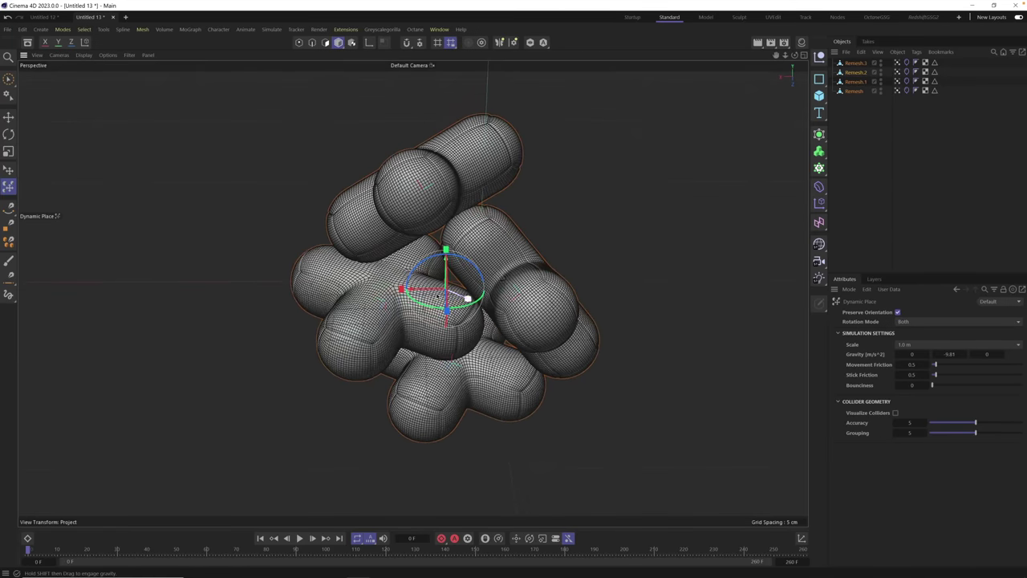
middle_click_drag(468, 289, 434, 291, "alt")
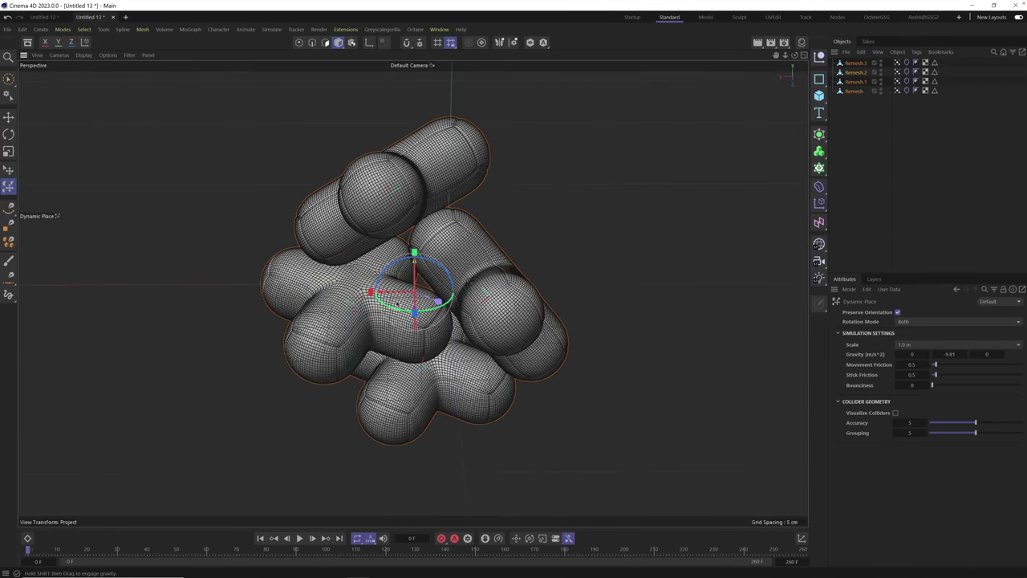
scroll(398, 302, "up", 1)
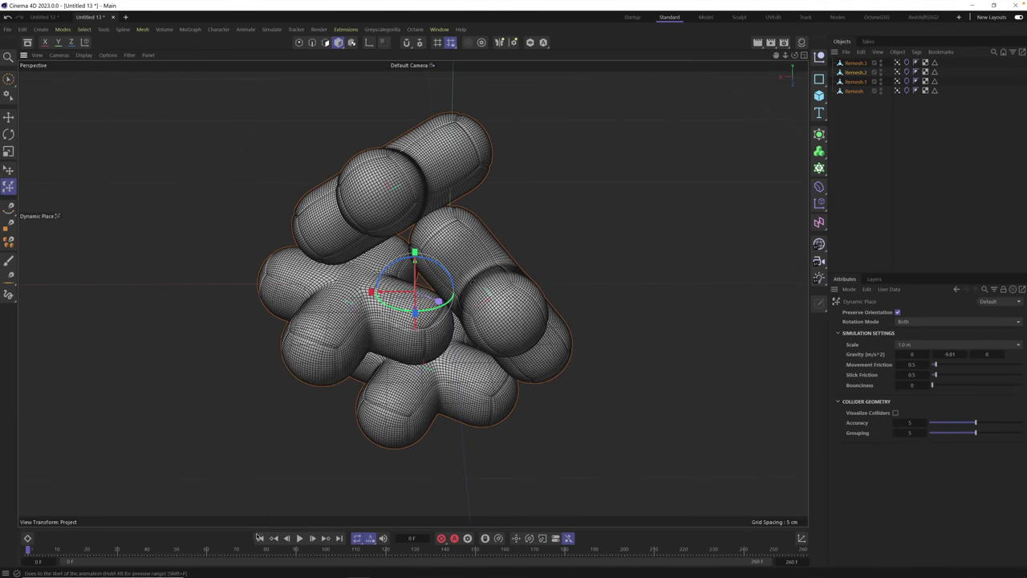
left_click(299, 539)
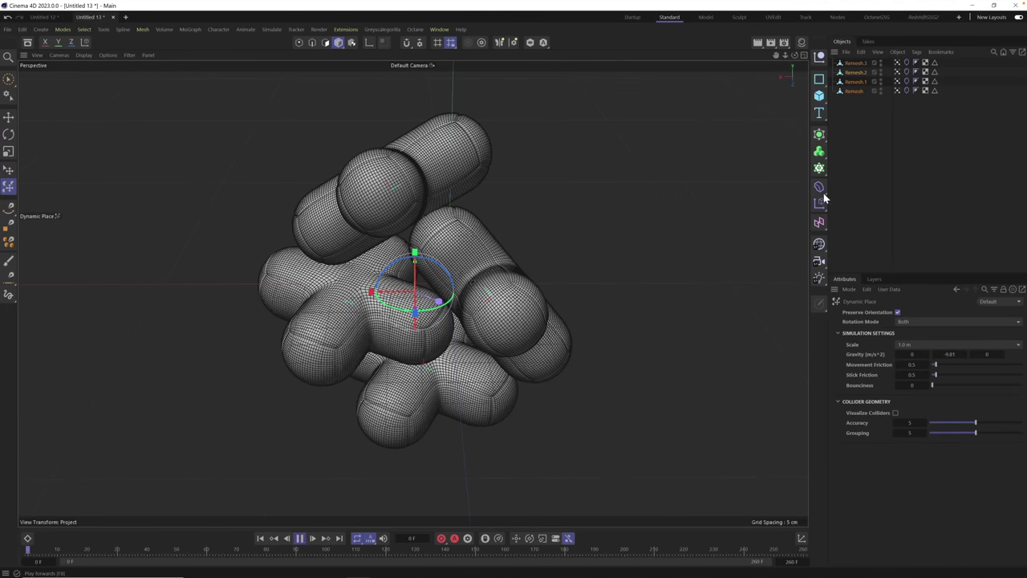
left_click(864, 184)
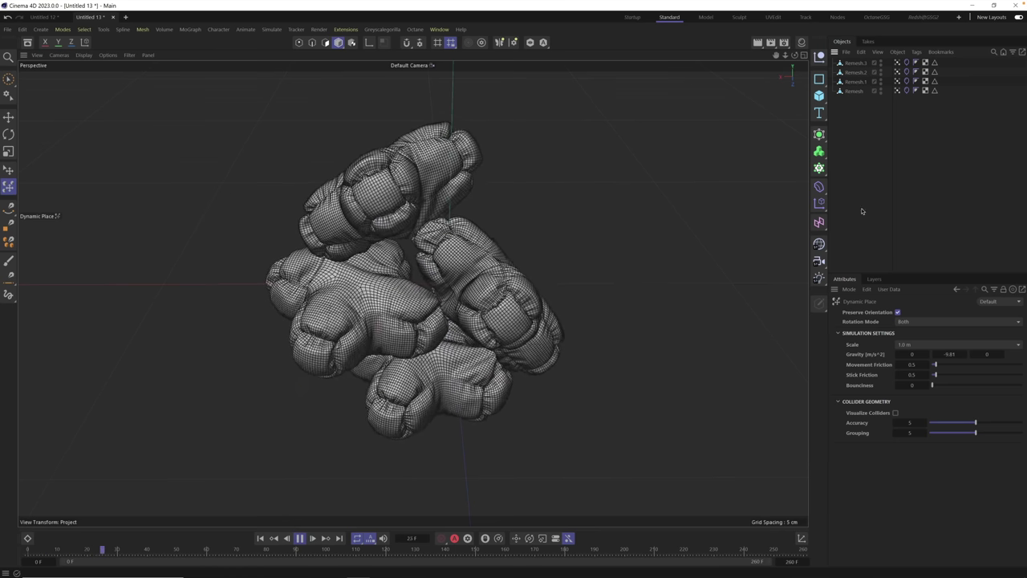
Stop playback at frame 53 and nudge the inflated balloons into a new arrangement
left_click(299, 538)
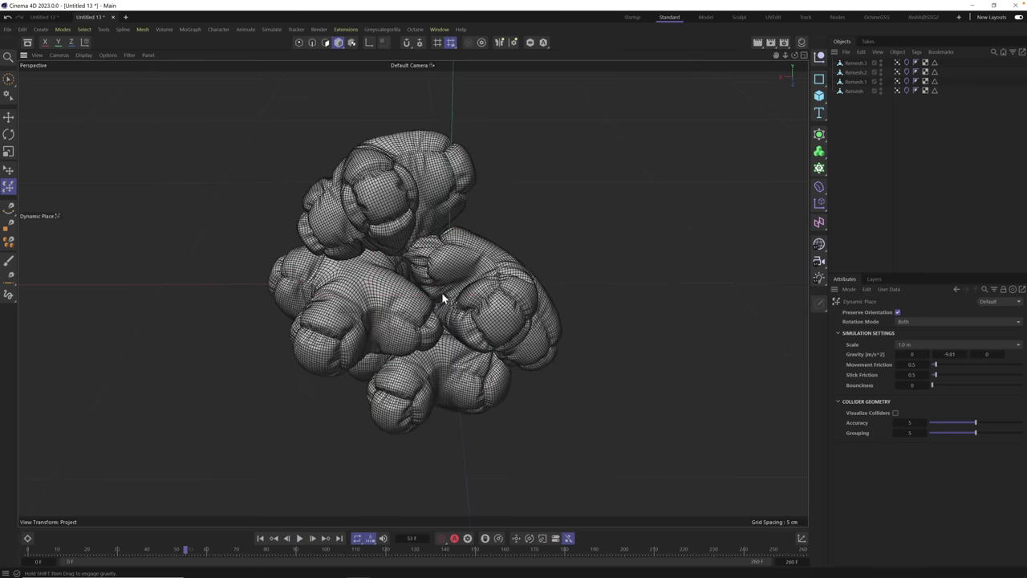
left_click_drag(439, 296, 462, 289, "alt")
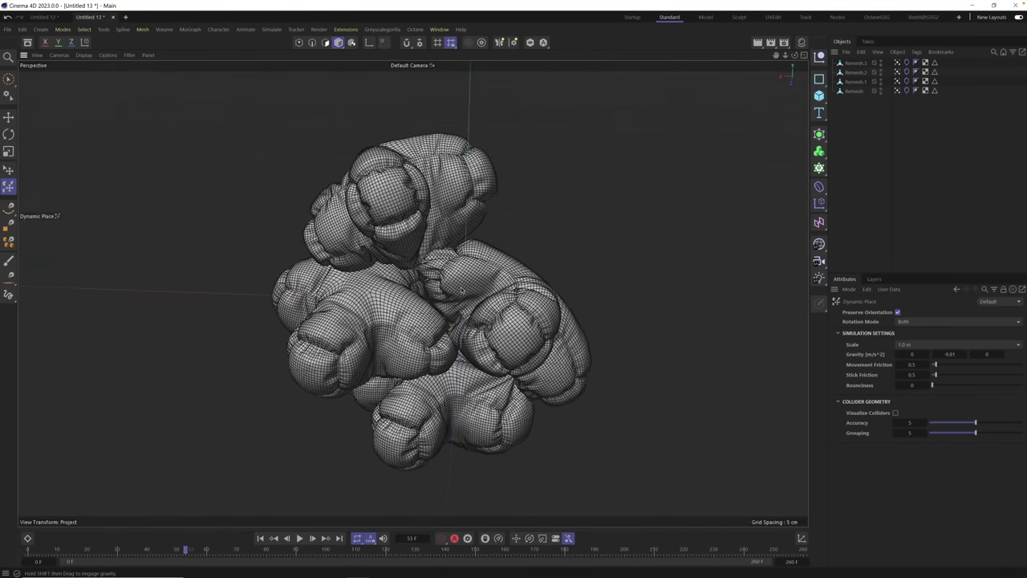
left_click_drag(420, 316, 466, 295)
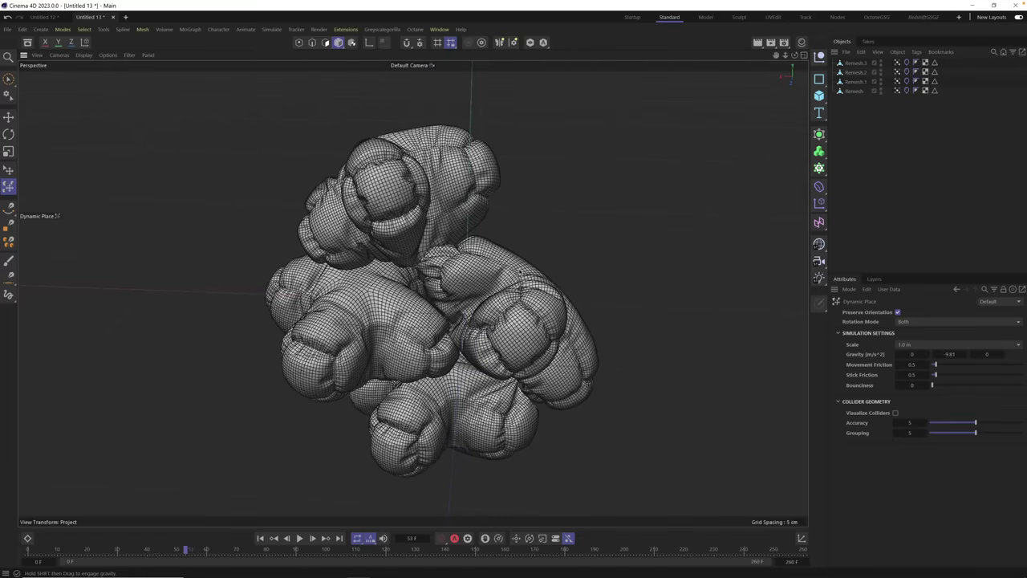
left_click_drag(430, 296, 469, 301)
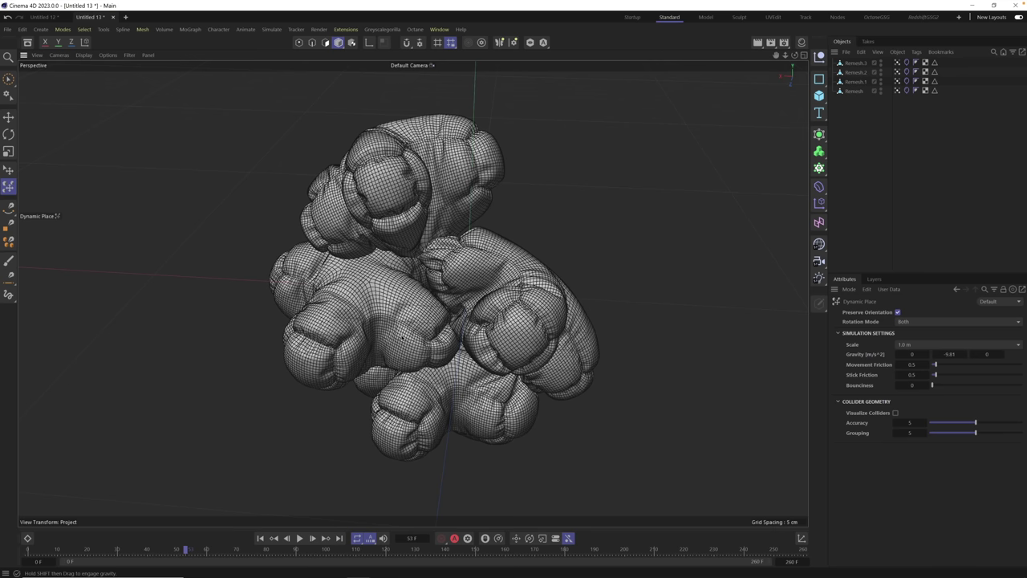
left_click_drag(431, 293, 504, 312, "alt")
Settle the balloons into a compact pile and switch to the Startup layout with render view
left_click_drag(366, 313, 328, 308)
scroll(463, 277, "up", 5)
left_click_drag(463, 277, 476, 229)
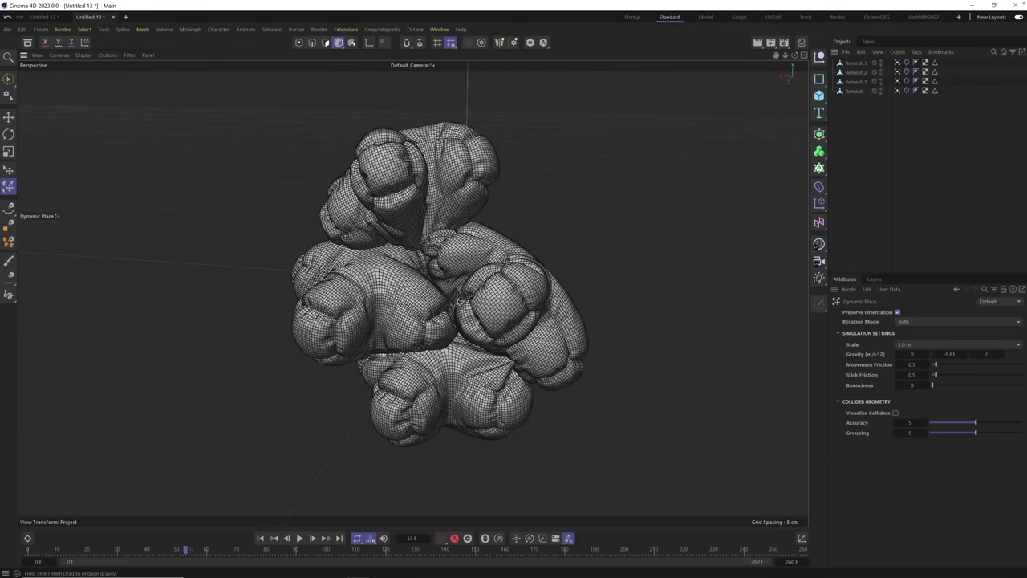
mouse_move(454, 322)
left_mouse_down()
mouse_move(465, 307)
mouse_move(482, 340)
mouse_move(470, 345)
mouse_move(459, 333)
mouse_move(466, 298)
left_mouse_up()
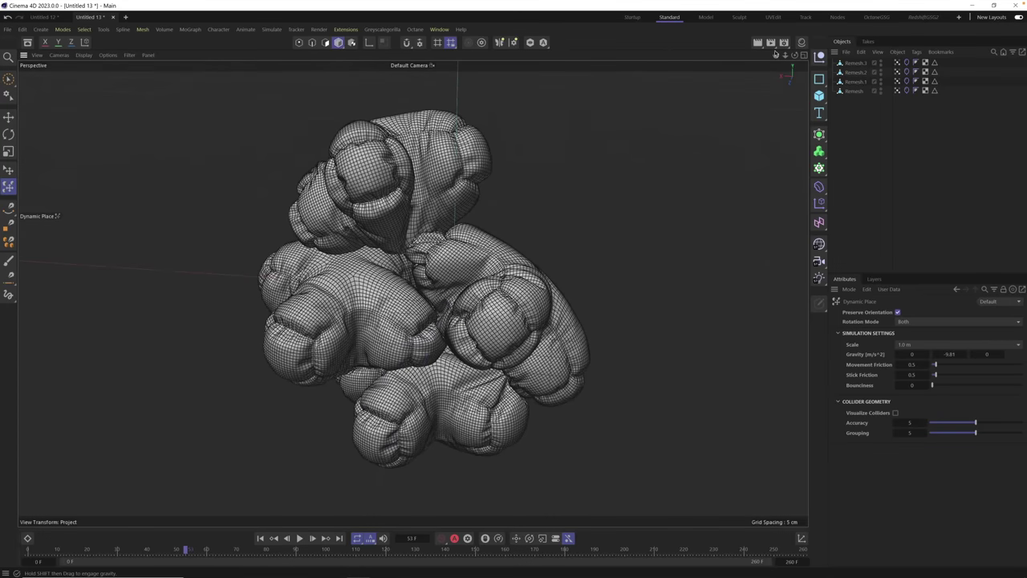
left_click(633, 17)
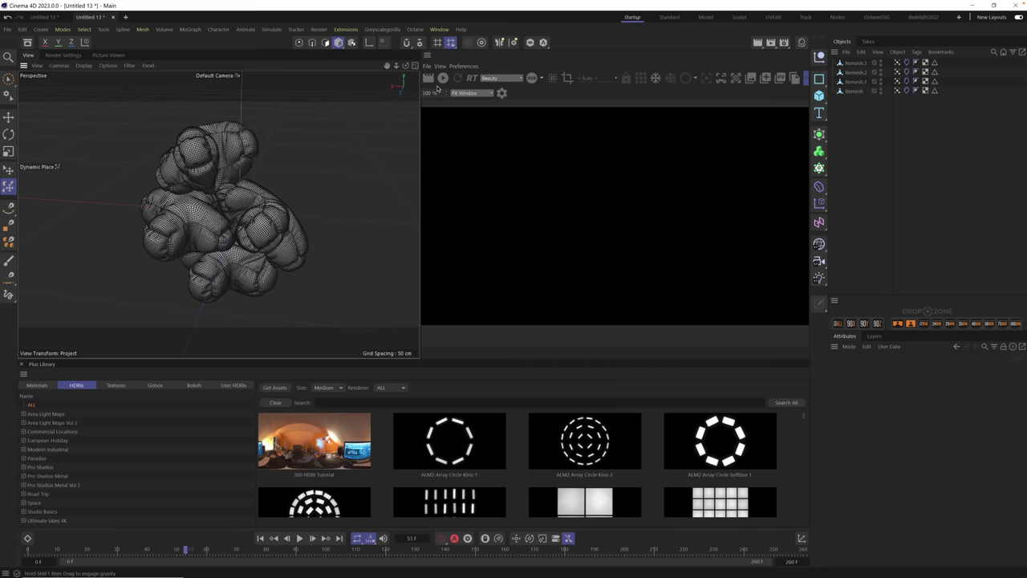
Launch the Picture Viewer's interactive (IPR) render of the four-Remesh blob cluster at frame 53
left_click(443, 80)
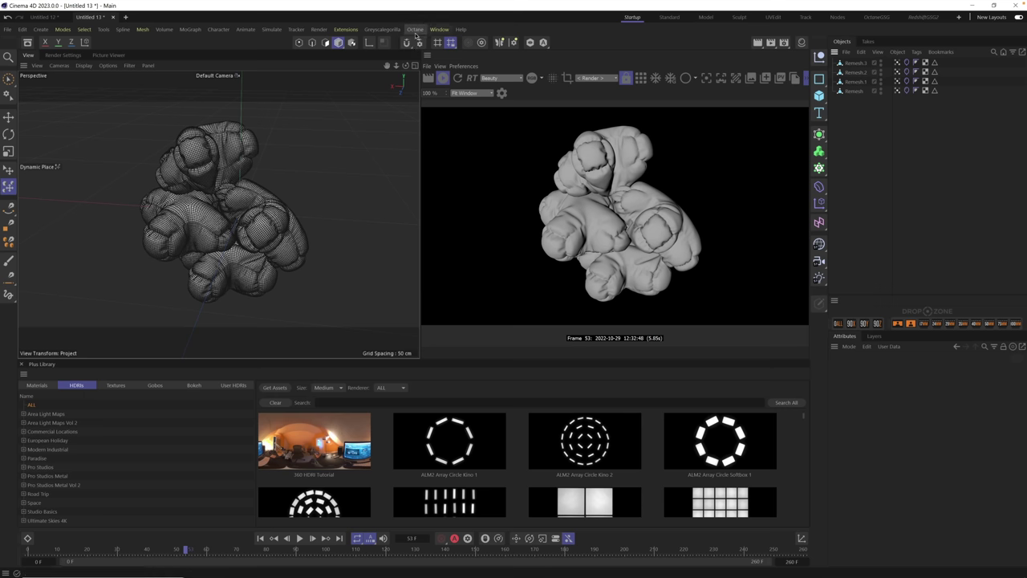
Change the Render Settings renderer from Standard to Redshift
left_click(64, 56)
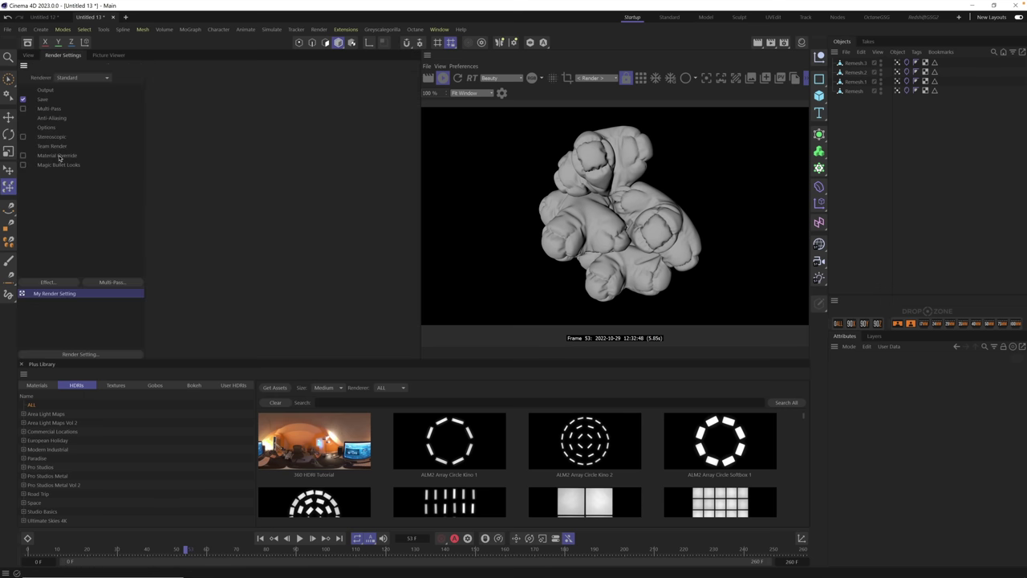
left_click(78, 78)
left_click(89, 95)
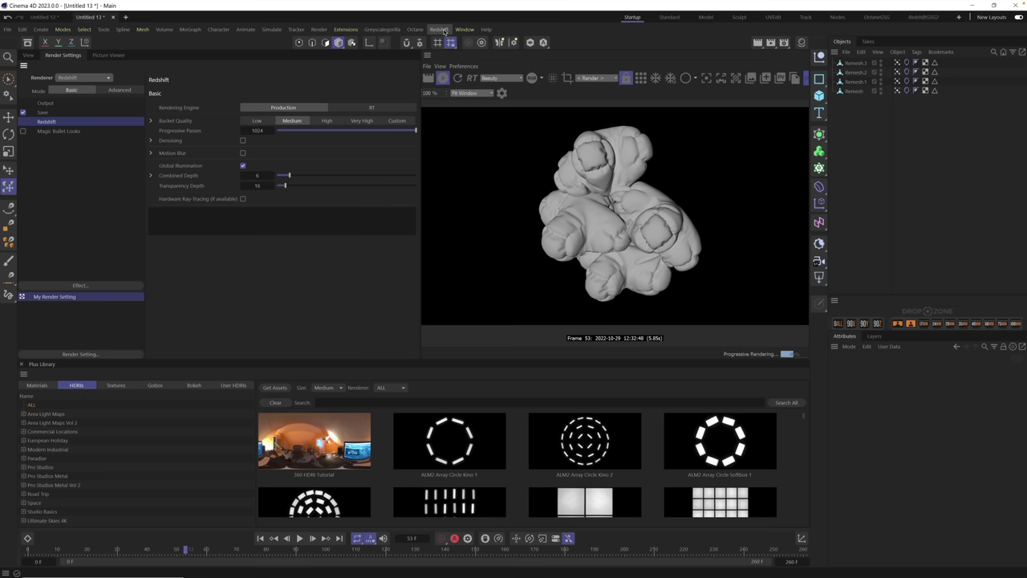
Check the Redshift page in Preferences, then return to the perspective viewport
left_click(22, 31)
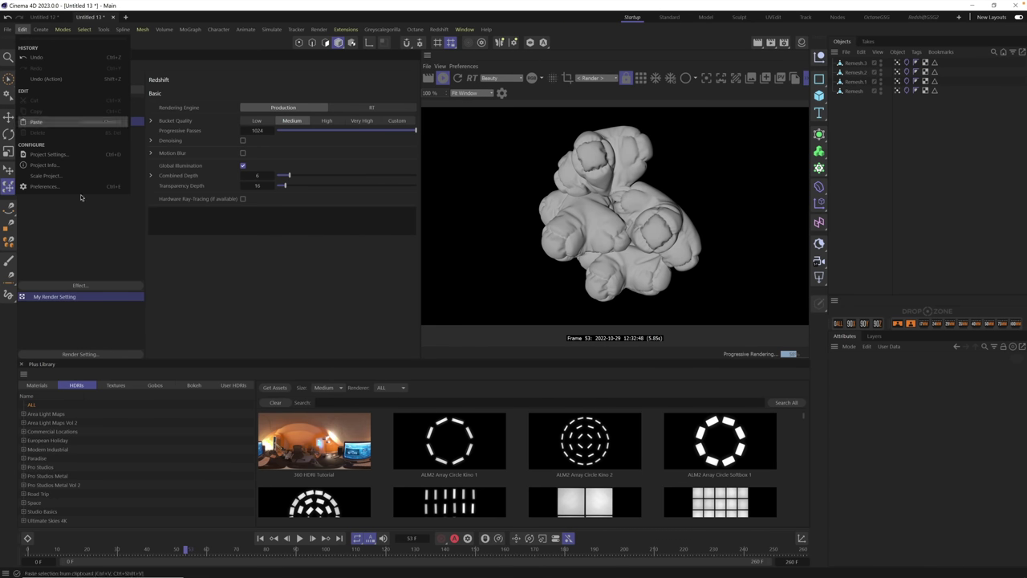
left_click(67, 190)
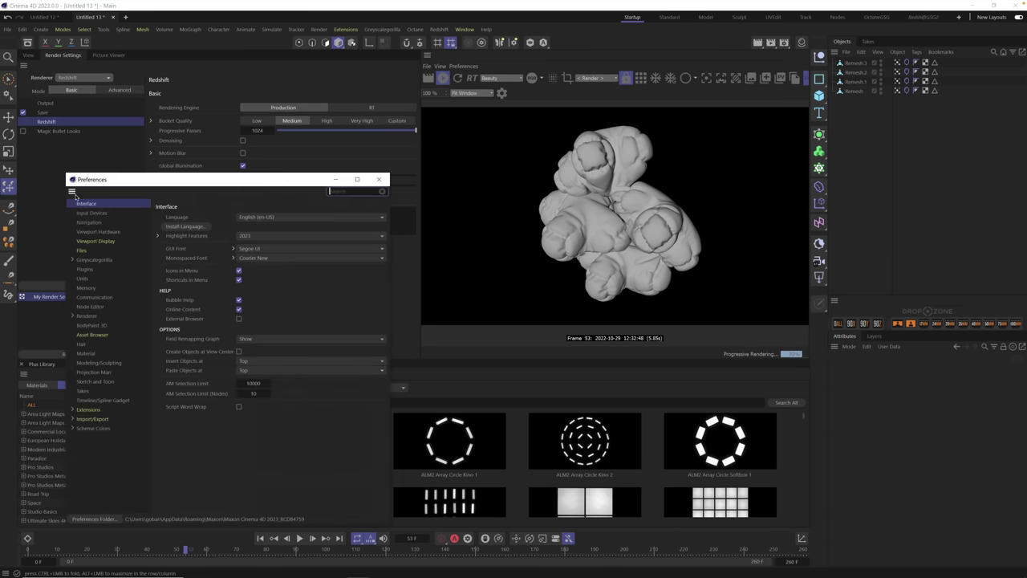
left_click(92, 326)
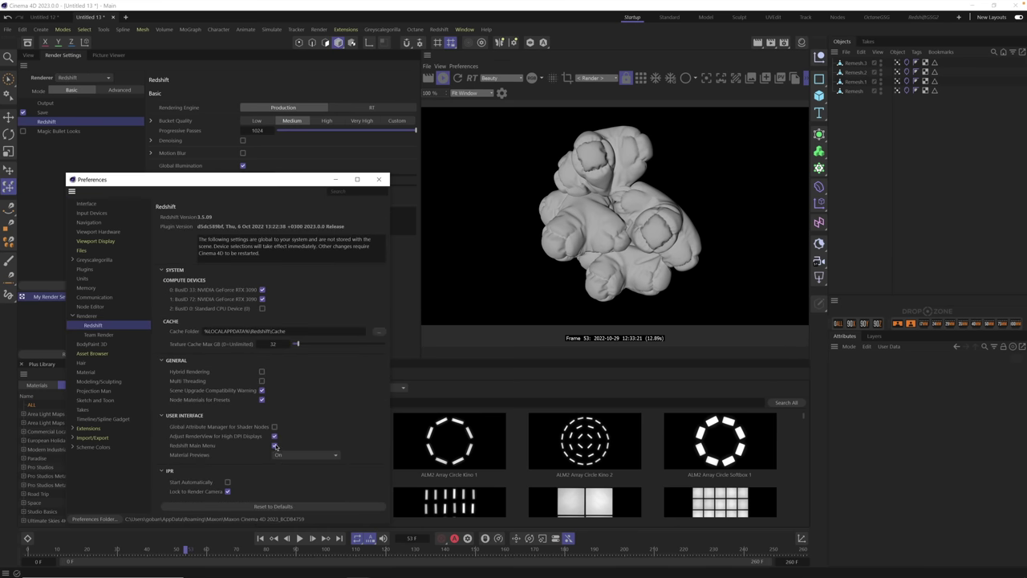
left_click(379, 179)
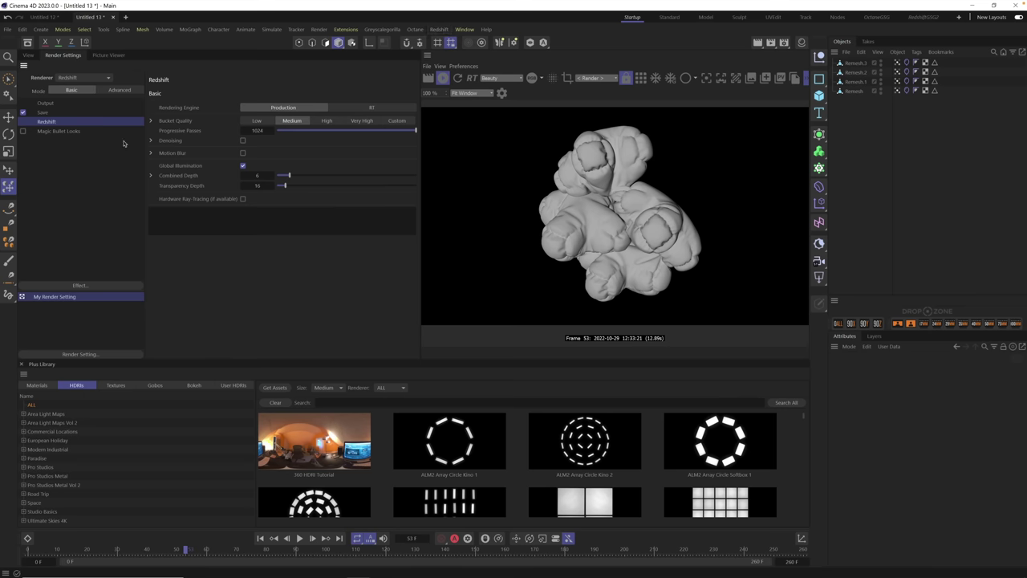
left_click(474, 78)
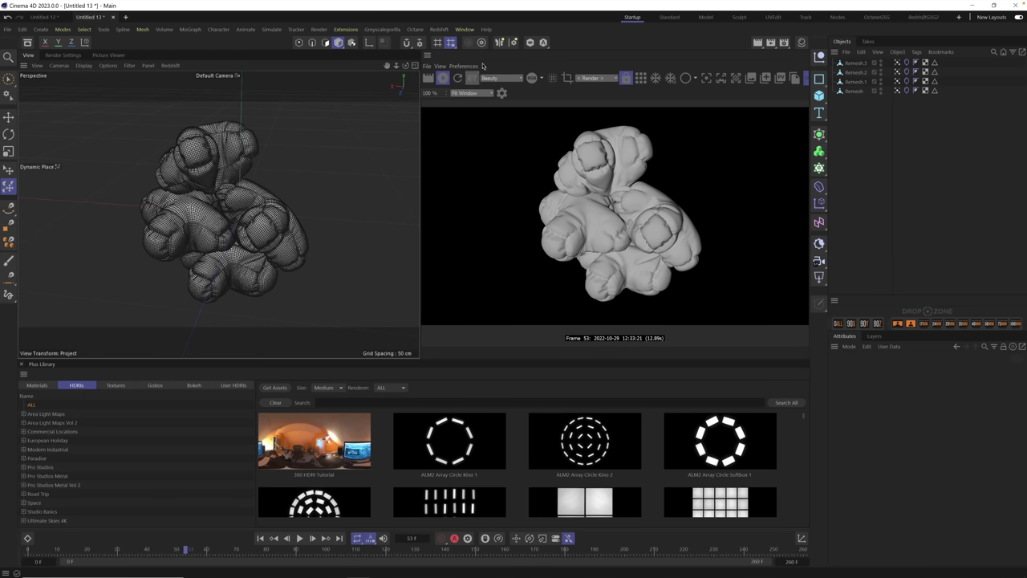
Add a standard Redshift camera and view the scene through it
left_click(439, 30)
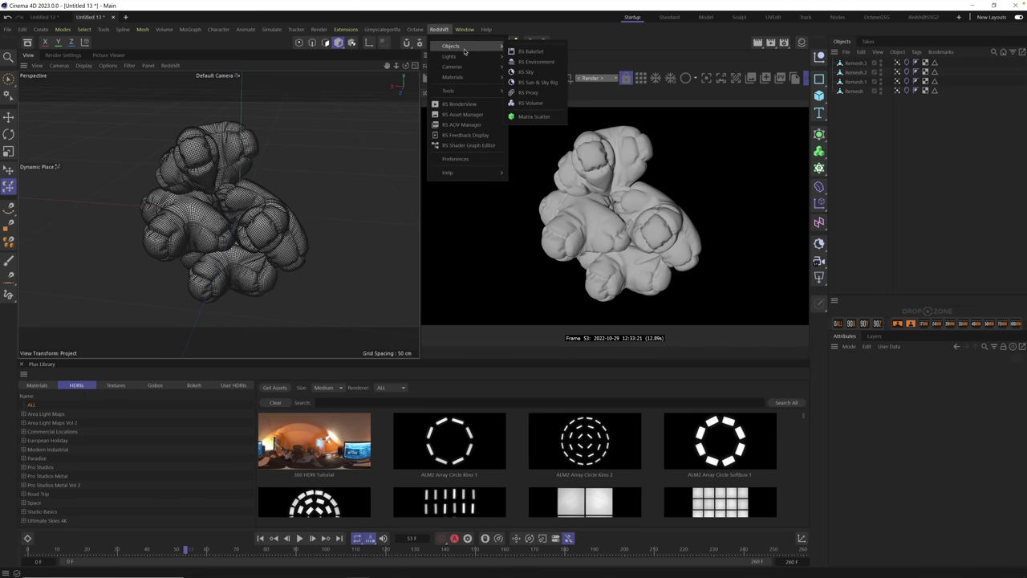
mouse_move(473, 69)
left_click(528, 72)
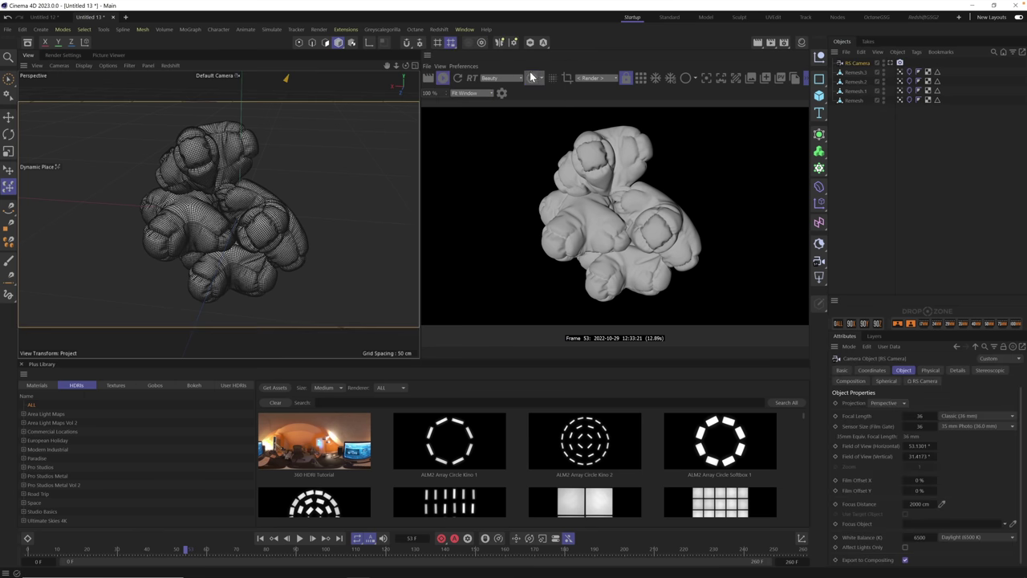
left_click(899, 63)
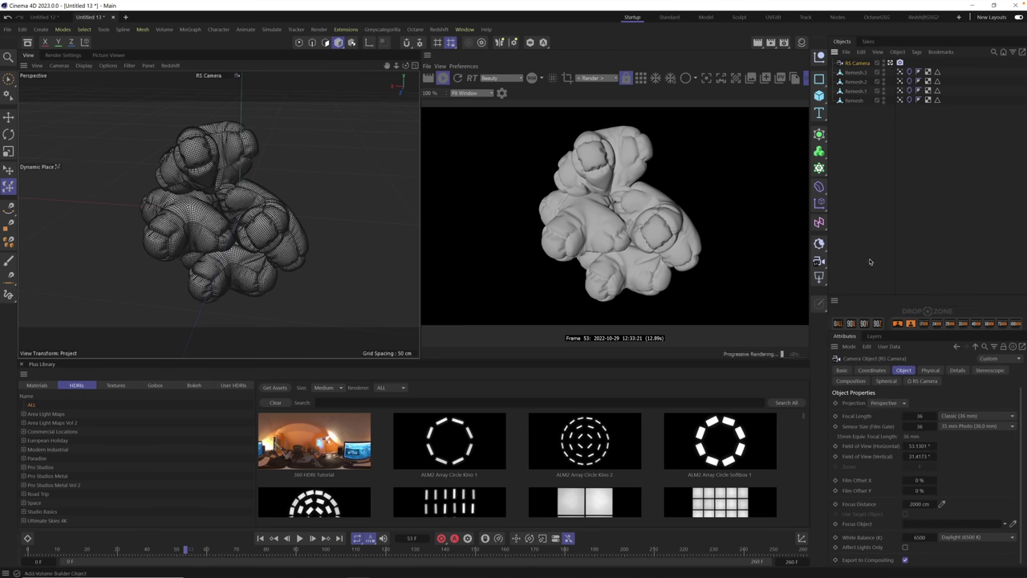
Re-pile the blobs with Dynamic Place and give the RS Camera a 50 mm focal length
left_click_drag(219, 221, 240, 205)
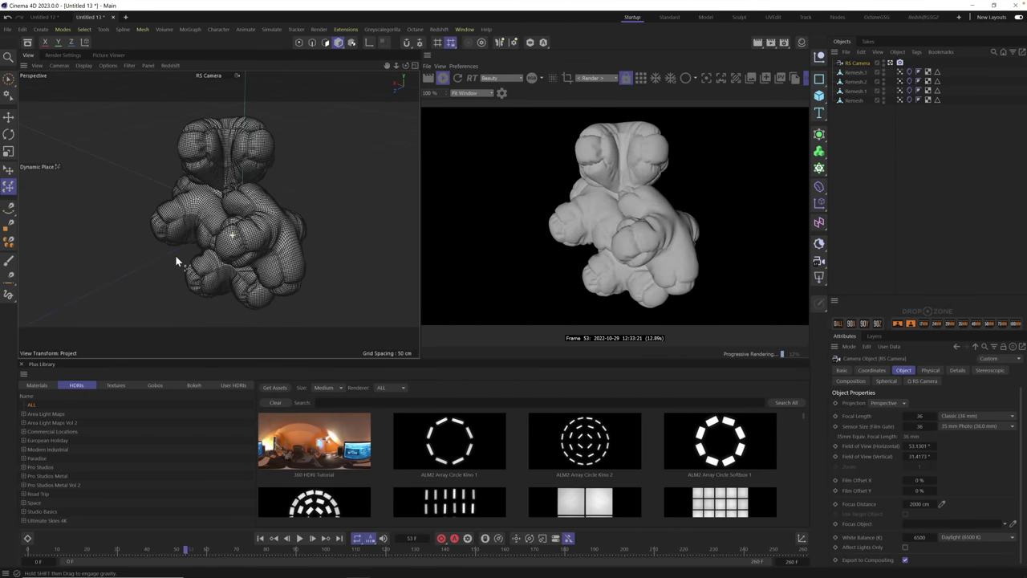
mouse_move(175, 254)
left_mouse_down()
mouse_move(231, 232)
mouse_move(233, 249)
left_mouse_up()
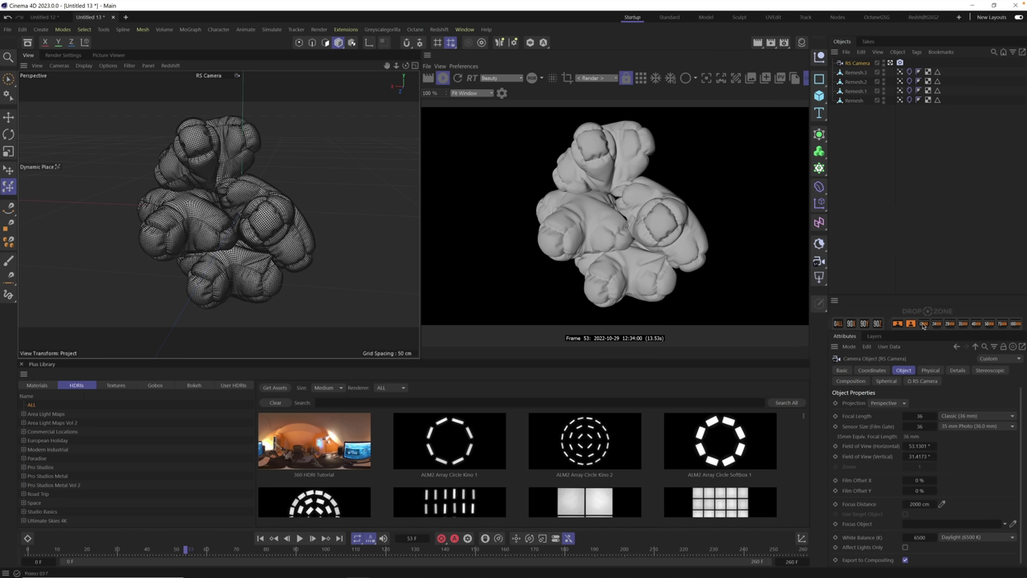
left_click(992, 325)
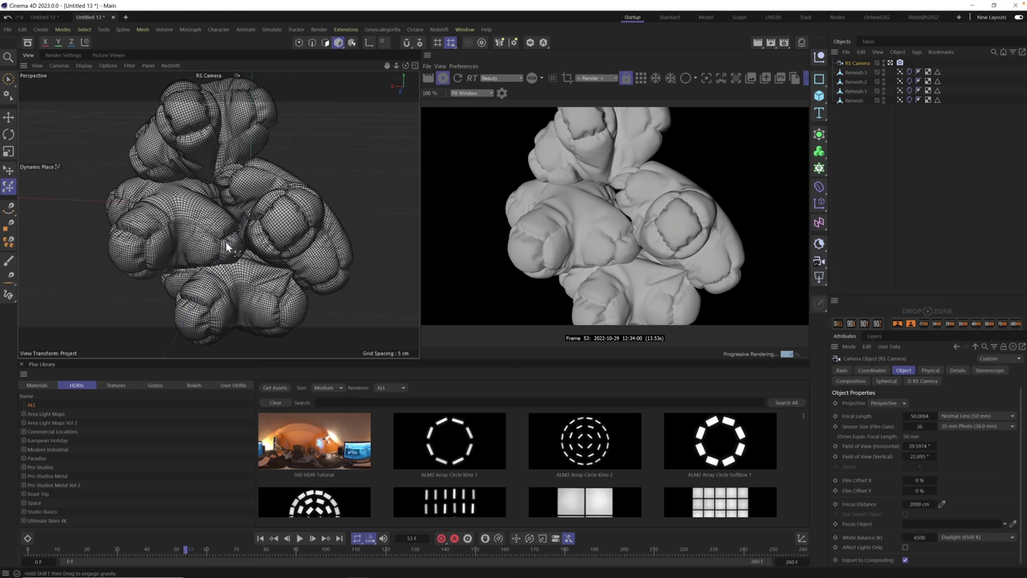
mouse_move(229, 236)
left_mouse_down("alt")
mouse_move(264, 231)
mouse_move(241, 247)
mouse_move(230, 241)
left_mouse_up("alt")
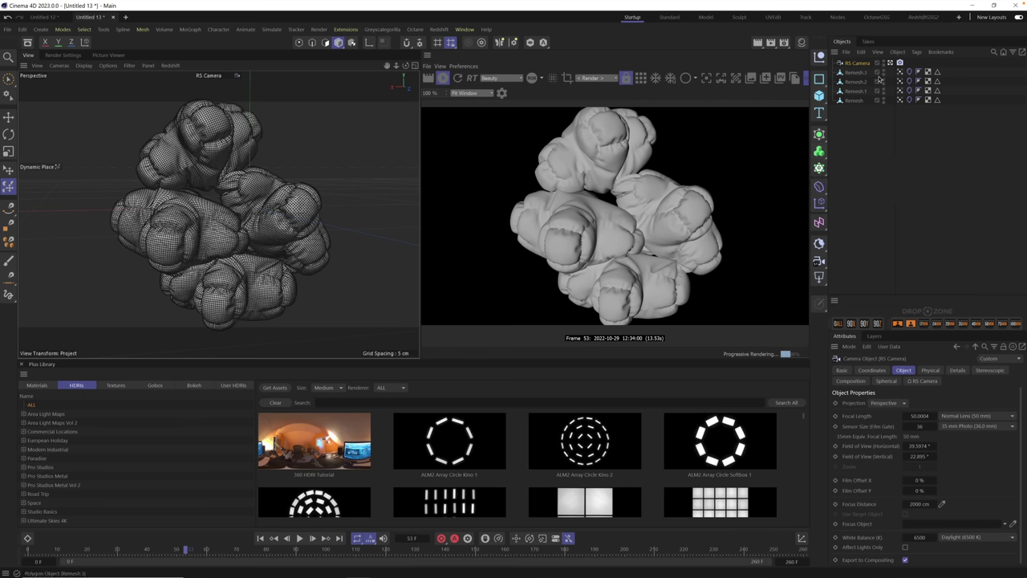
left_click(439, 29)
Add an RS Dome Light and link its Texture to an HDRI Link Plus through the Drop Zone
mouse_move(453, 55)
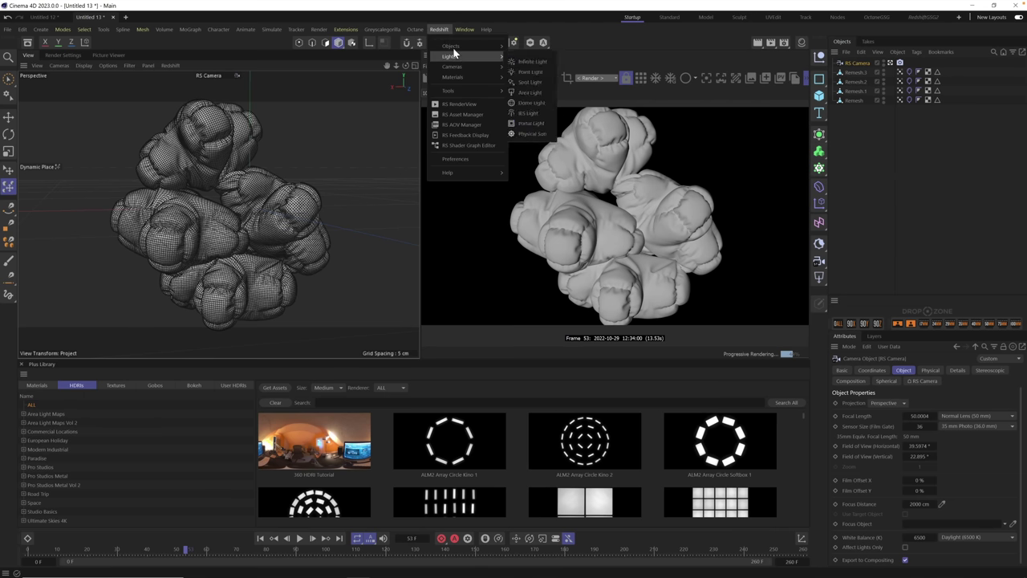
left_click(532, 102)
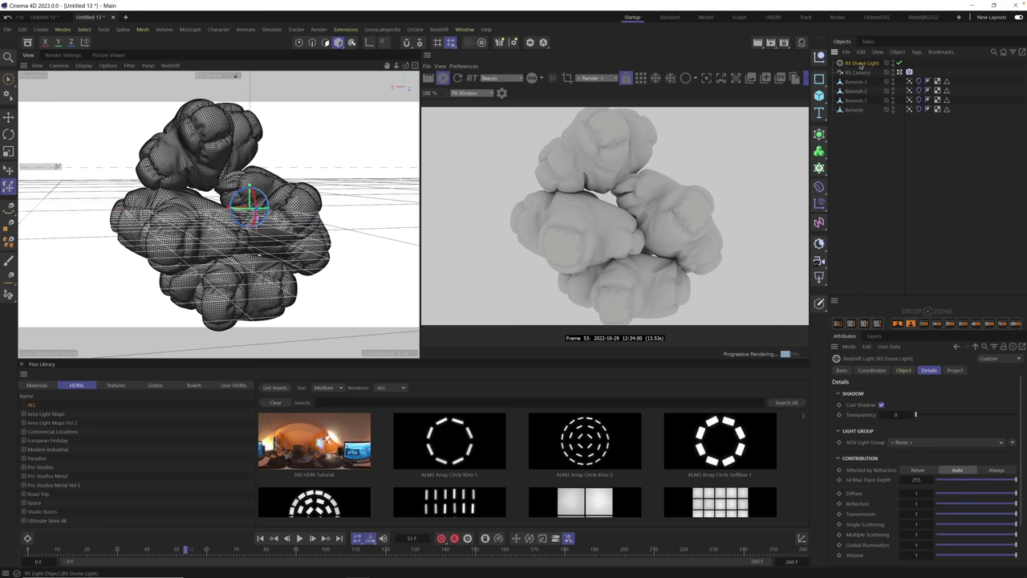
left_click(905, 370)
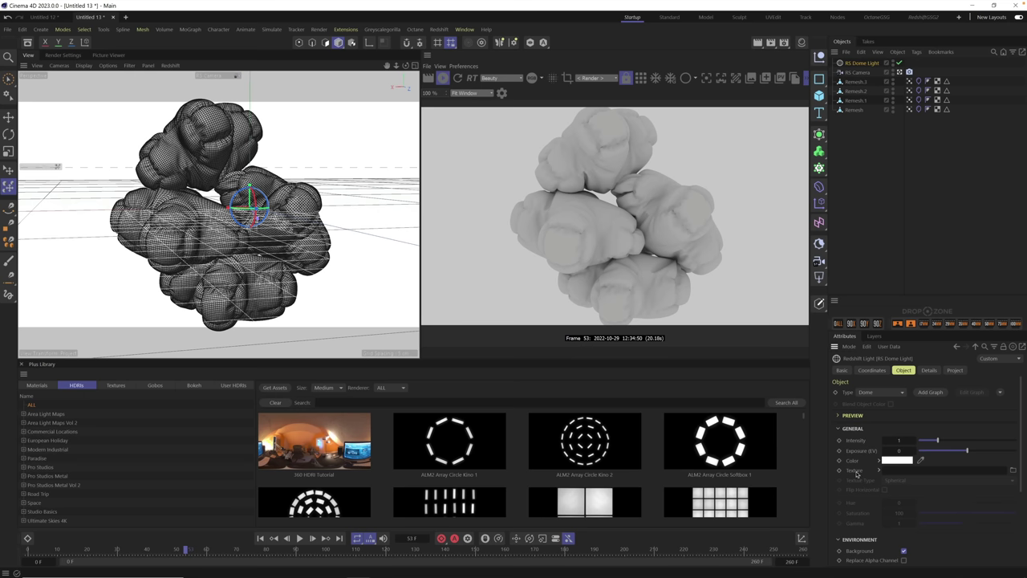
left_click_drag(855, 472, 911, 313)
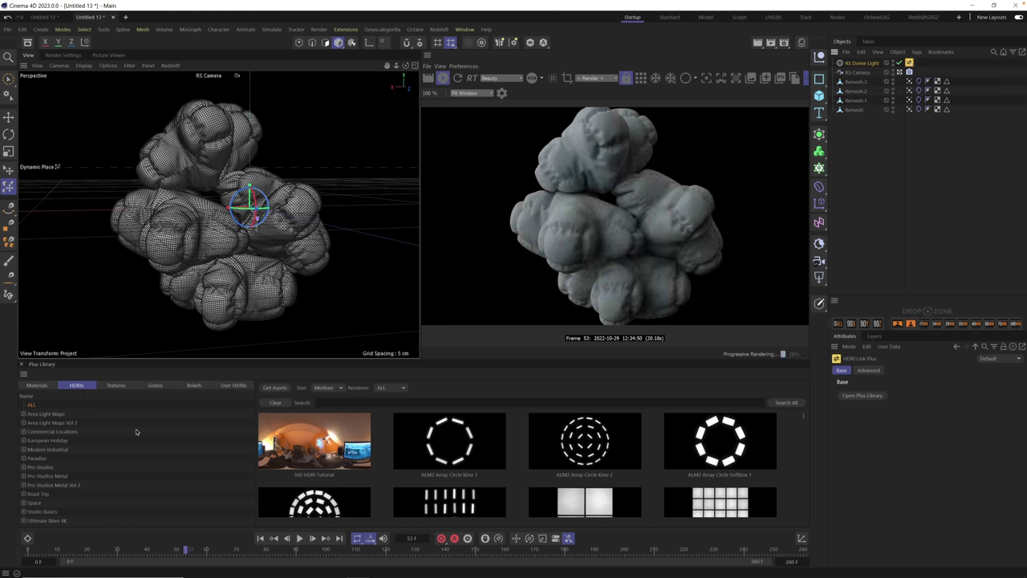
Find the Creative Office HDRI by searching 'crea' and load it into the dome light
left_click(316, 452)
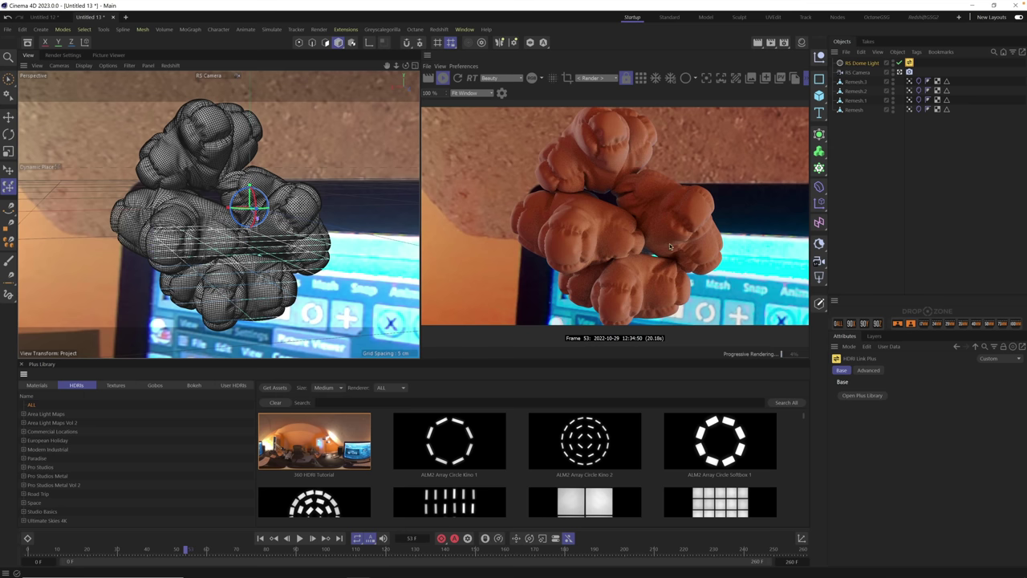
left_click(342, 402)
type("c")
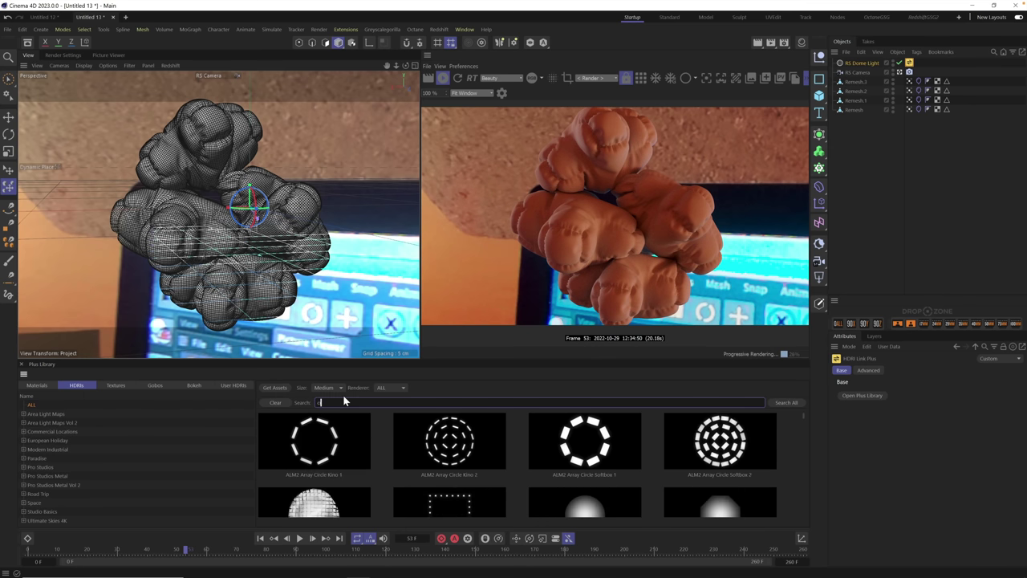
type("re")
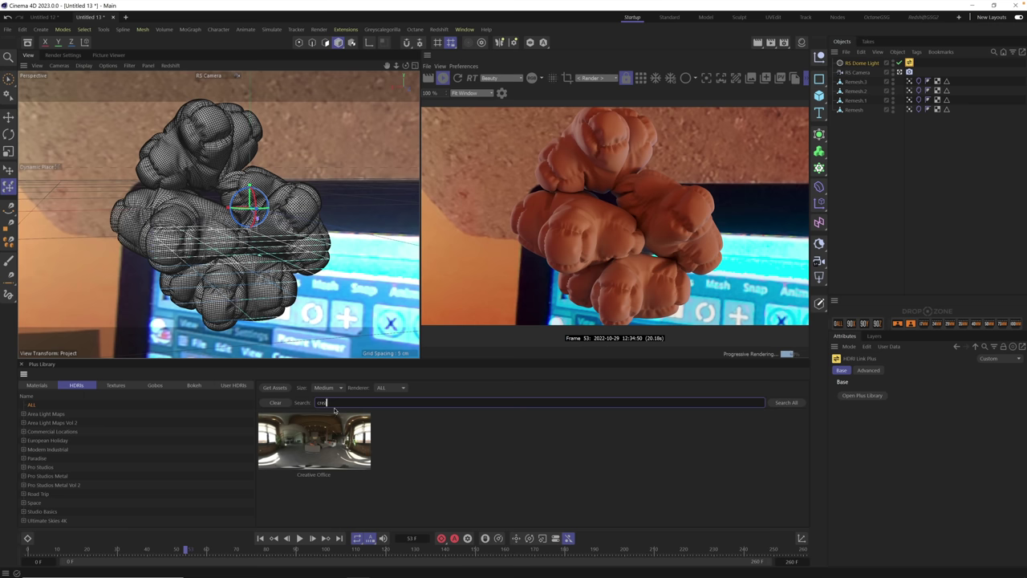
type("a")
left_click(330, 440)
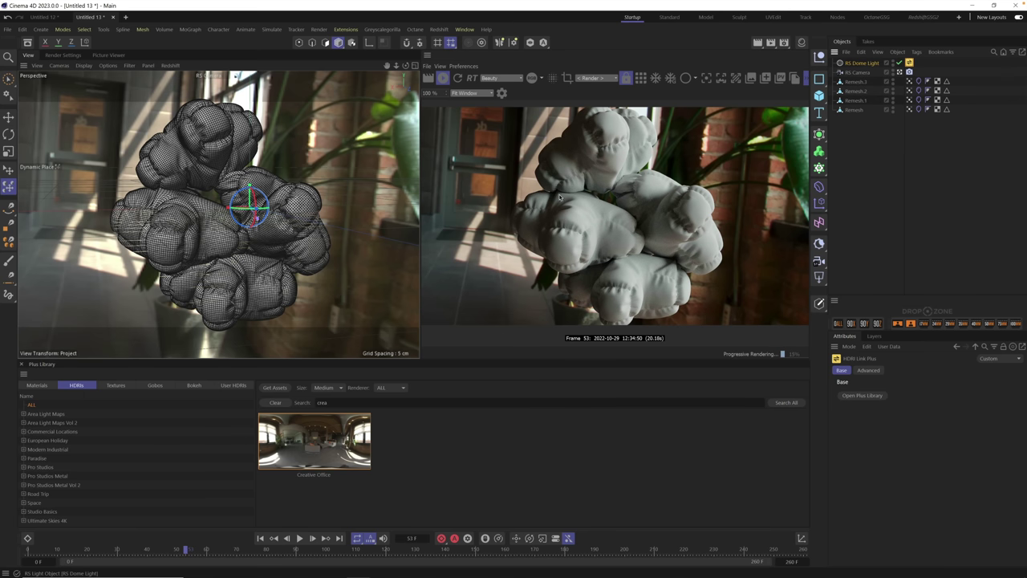
Turn off the dome light's Background and rotate its heading to 163°
left_click(861, 63)
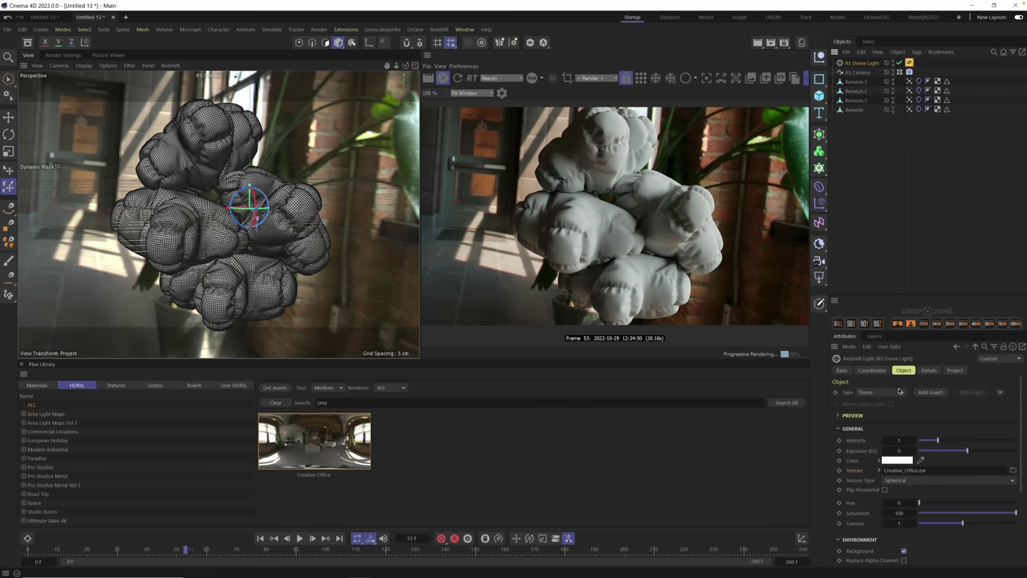
left_click(904, 551)
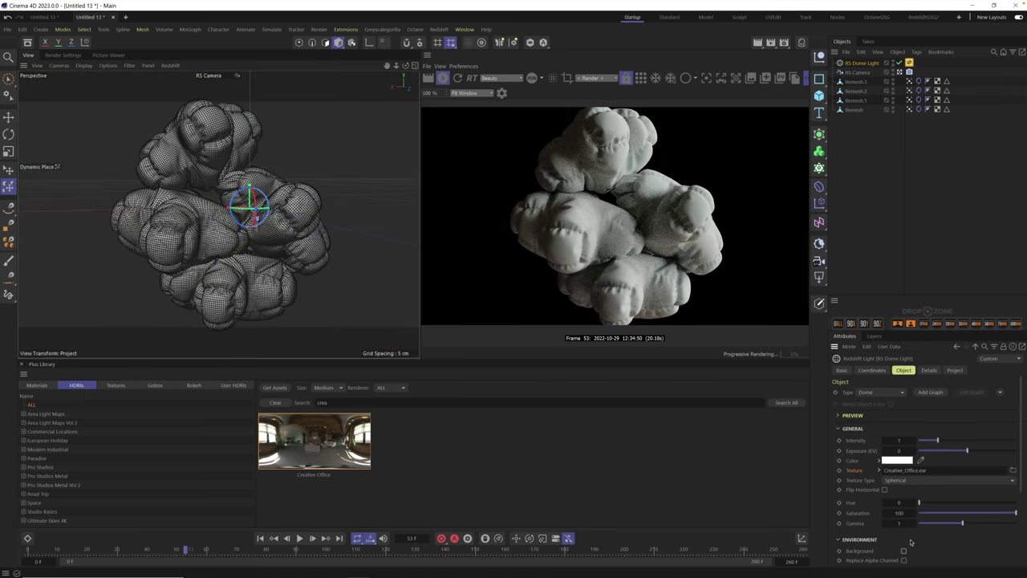
left_click(871, 370)
left_click_drag(952, 405, 1015, 405)
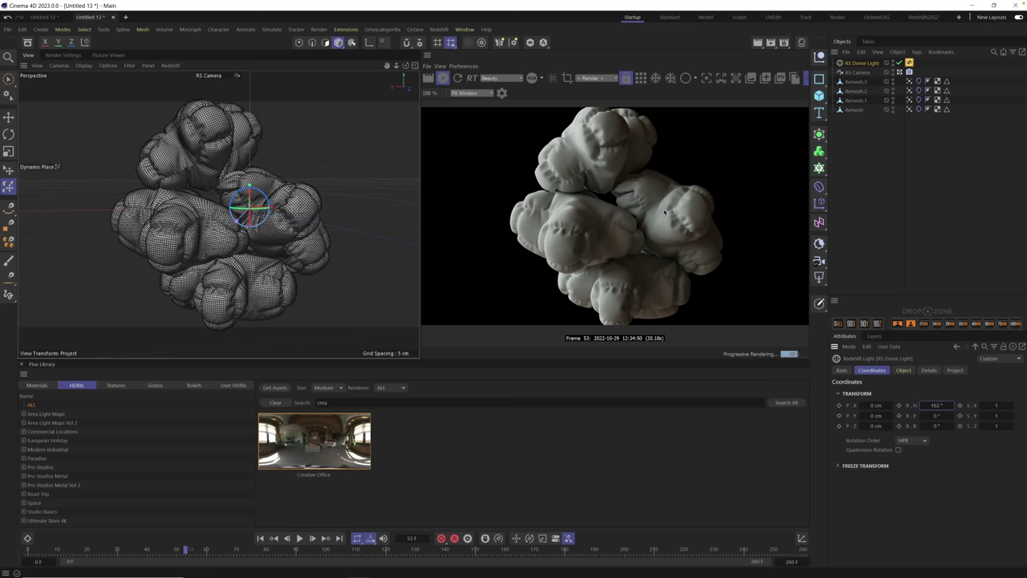
Zoom in on the blob surface and select all four Remesh objects, from Remesh.3 to Remesh
scroll(217, 215, "up", 4)
scroll(216, 215, "up", 4)
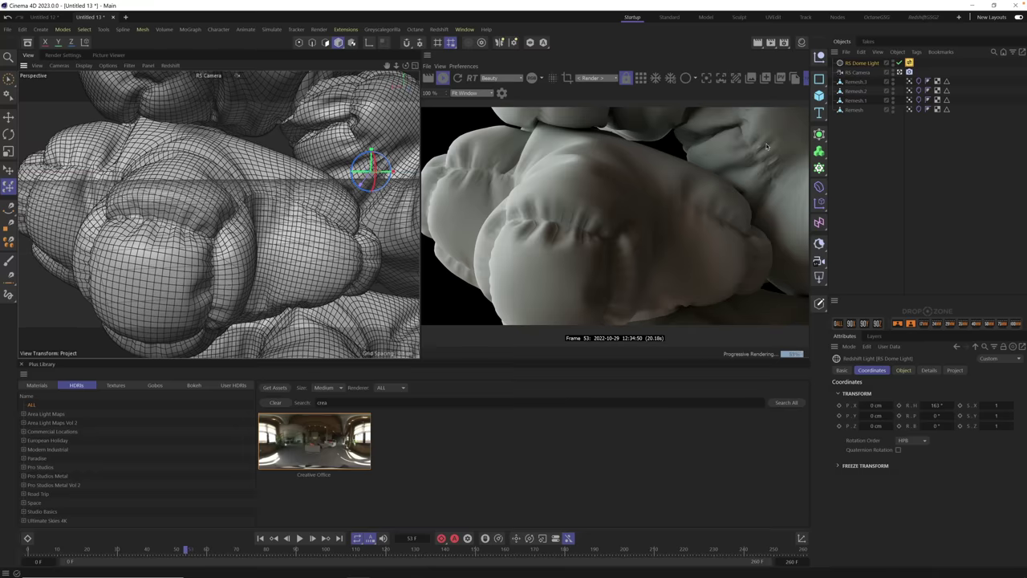
left_click(856, 82)
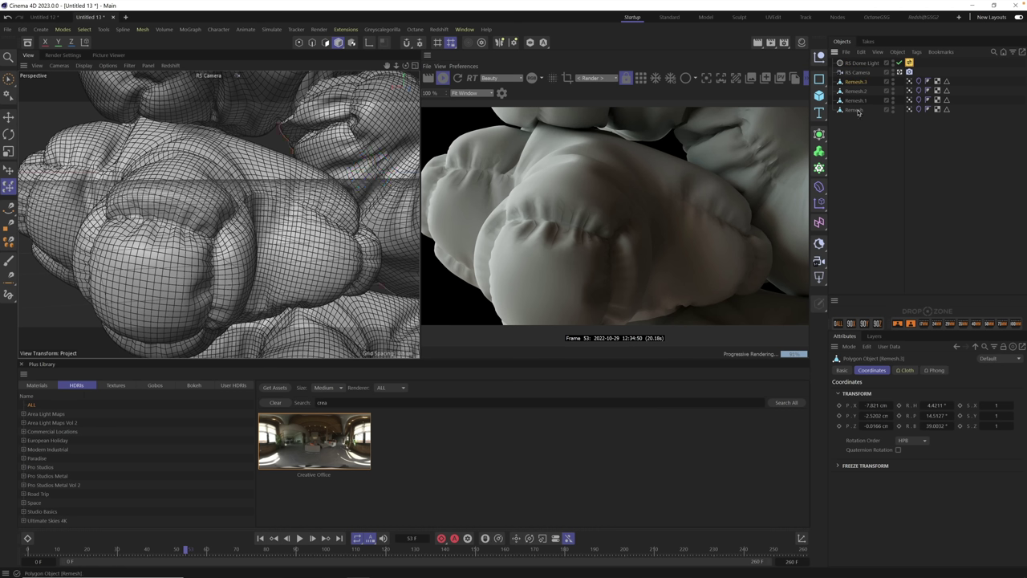
left_click(856, 110, "shift")
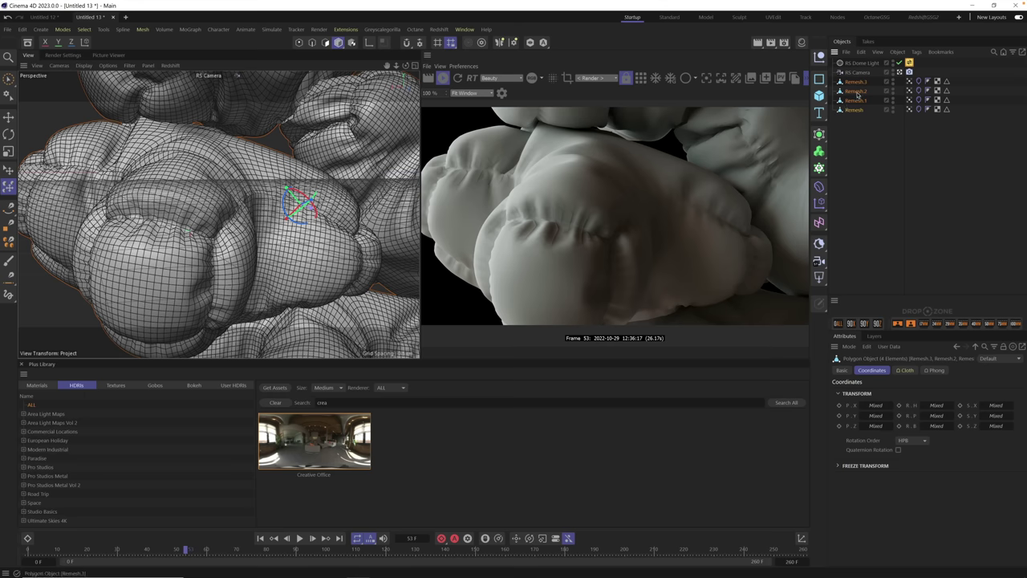
Add RS Object tags to the four Remesh objects with Geometry Override and Tessellation enabled
left_click(918, 52)
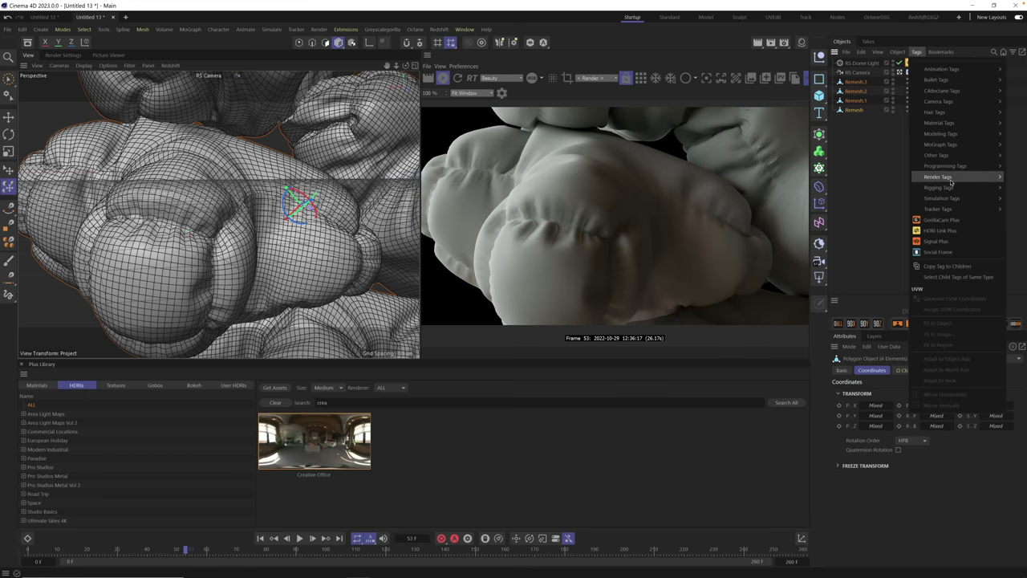
mouse_move(941, 180)
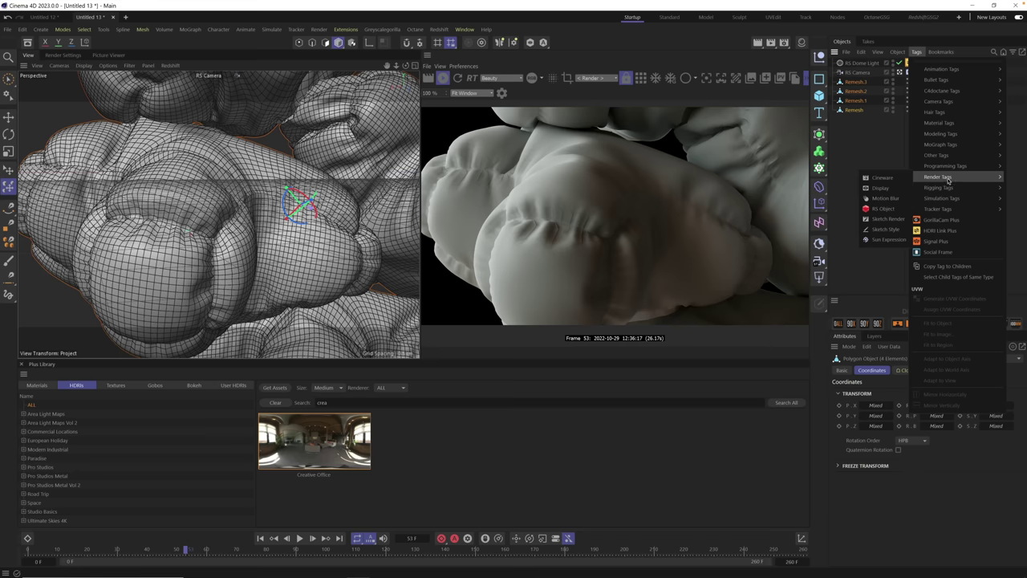
left_click(883, 208)
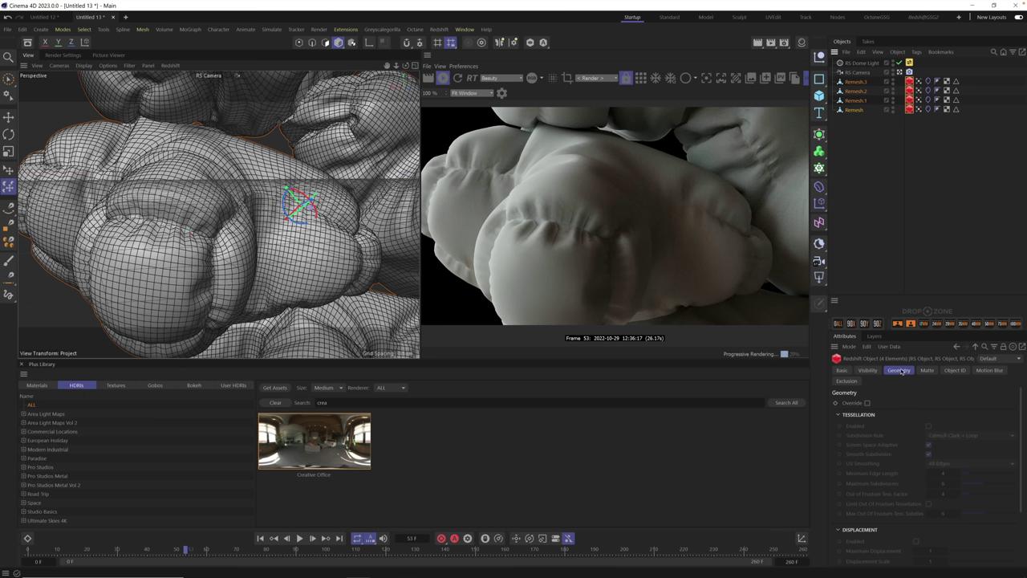
left_click(867, 404)
left_click(929, 426)
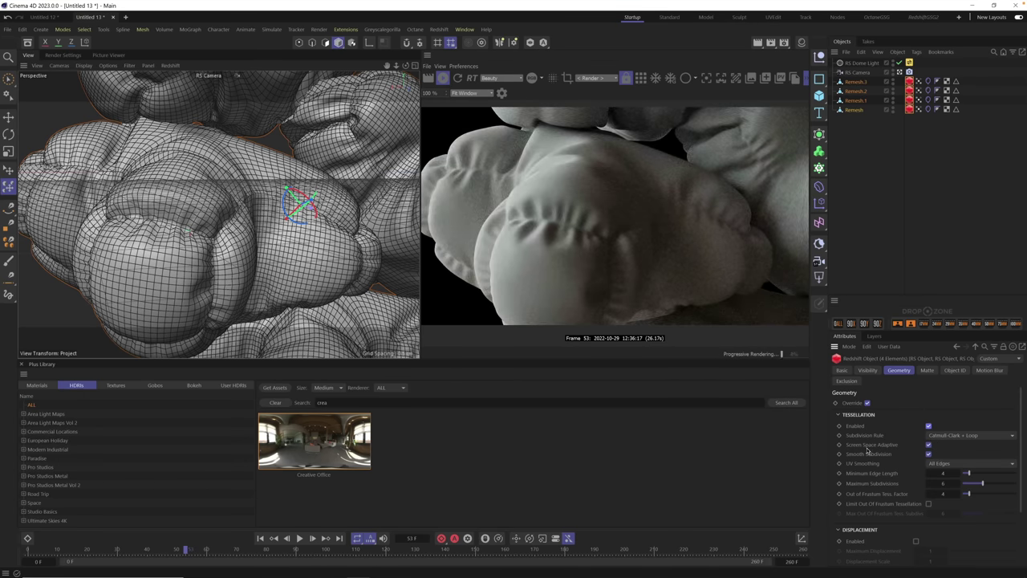
Turn off Screen Space Adaptive and set Min Edge Length 1 and Max Subdivisions 2
left_click(929, 446)
left_click(944, 473)
type("1")
key("Return")
left_click(944, 483)
type("1")
key("Return")
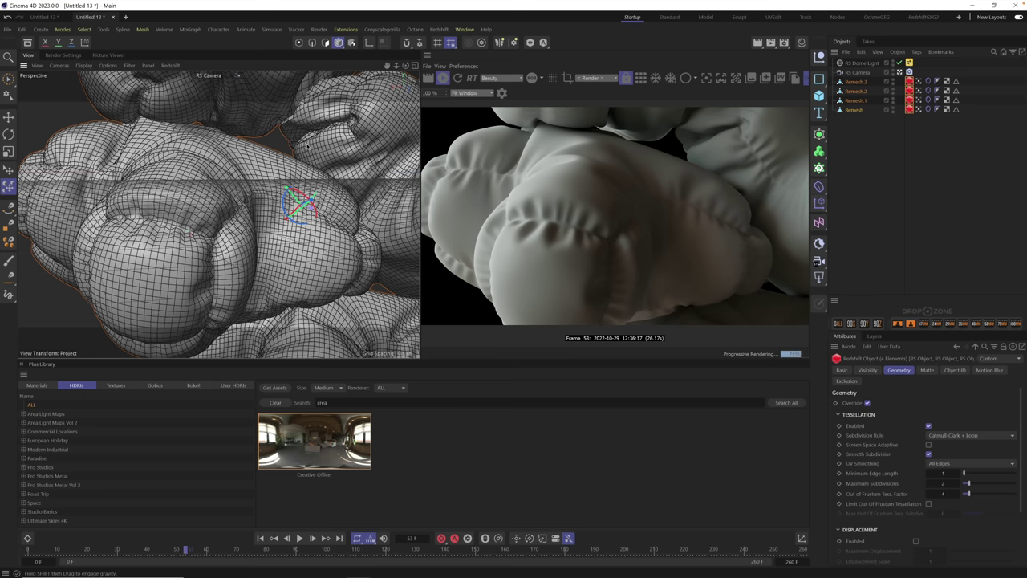
scroll(257, 178, "down", 6)
scroll(257, 178, "up", 6)
left_click_drag(273, 173, 262, 142, "alt")
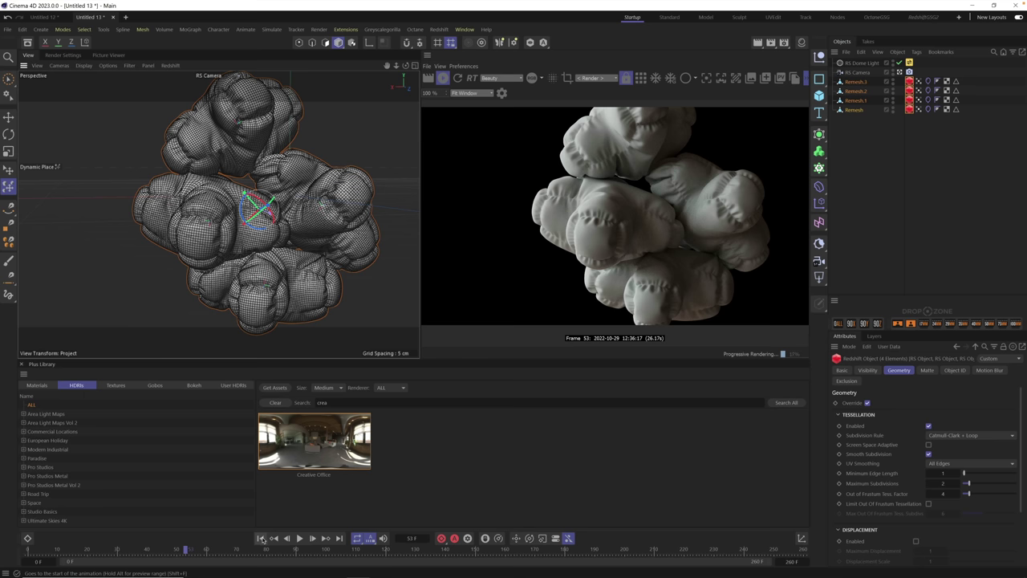
At the first frame, select the four Remesh objects and rearrange the pills with Dynamic Place
left_click(260, 540)
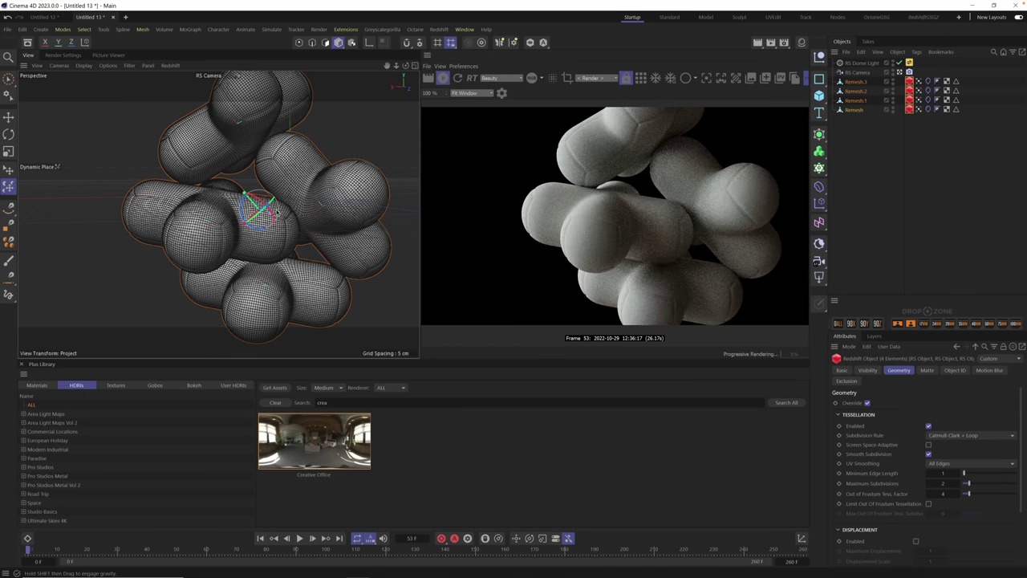
key("ctrl+shift+a")
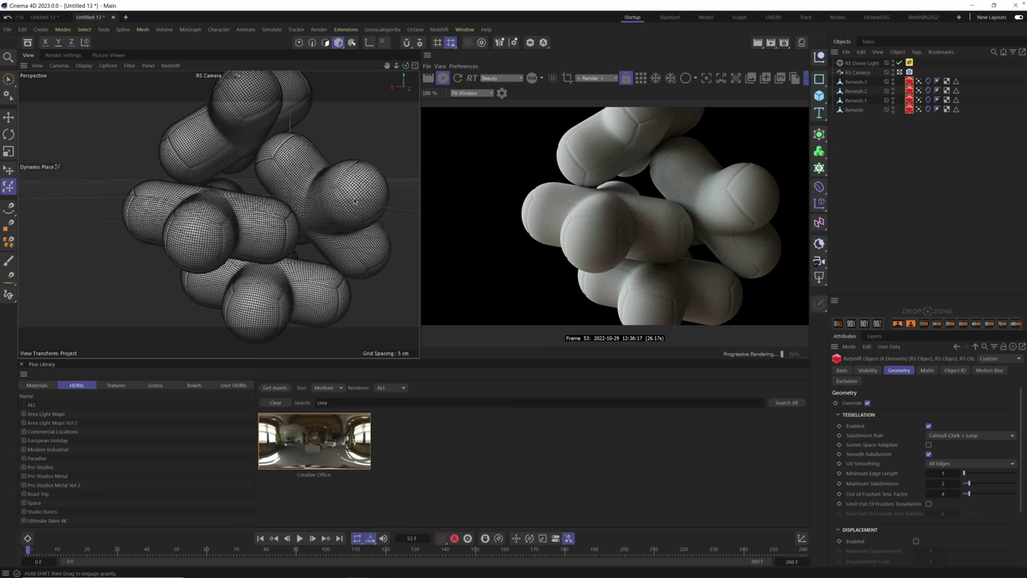
left_click_drag(864, 135, 850, 77)
mouse_move(259, 211)
left_mouse_down()
mouse_move(271, 195)
mouse_move(265, 223)
mouse_move(247, 206)
mouse_move(272, 220)
mouse_move(254, 212)
mouse_move(262, 225)
mouse_move(258, 214)
left_mouse_up()
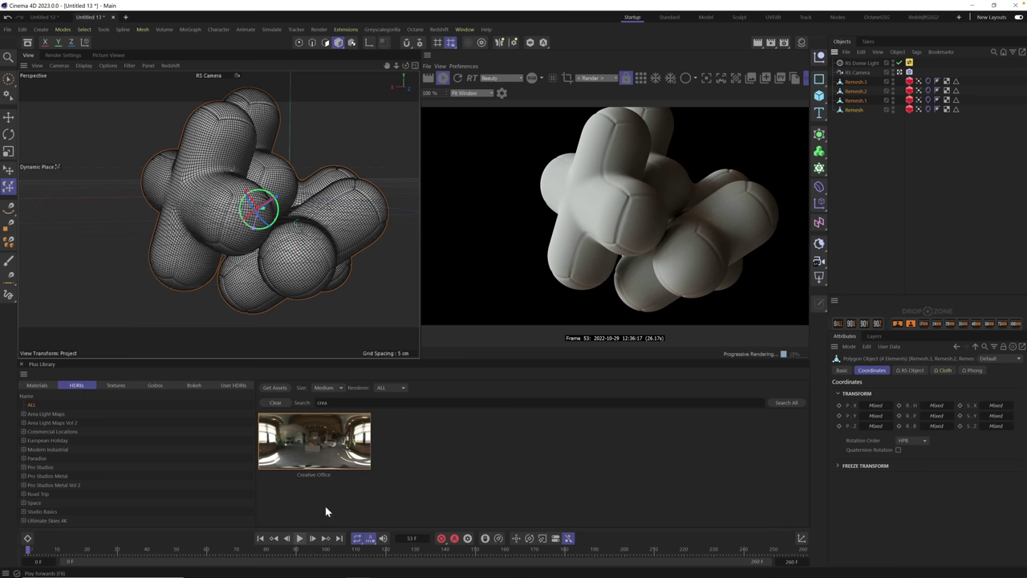
Re-inflate the cluster up to frame 17, then turn the RS Dome Light heading to 138°
left_click(305, 539)
left_click(300, 538)
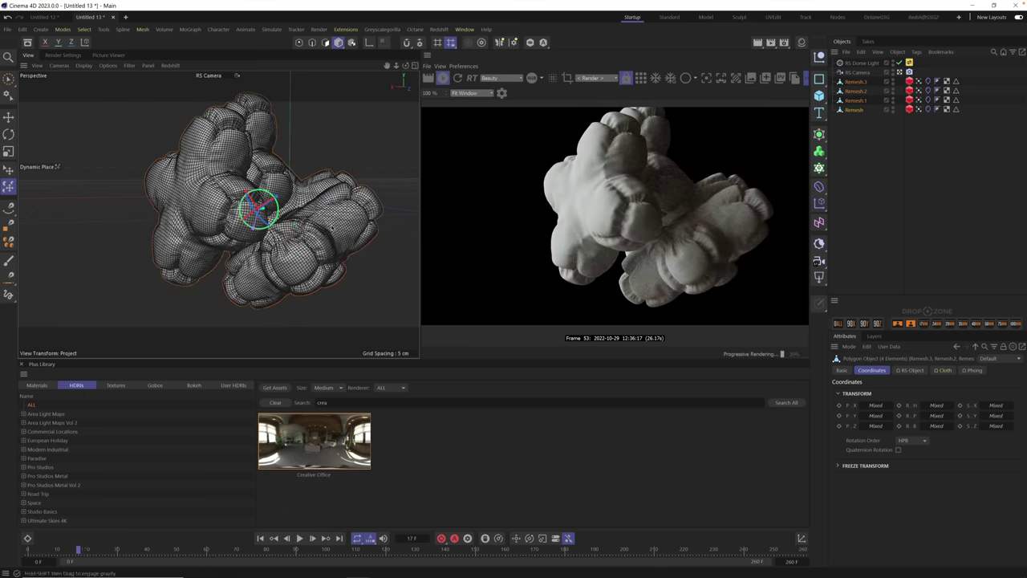
mouse_move(330, 228)
left_mouse_down("alt")
mouse_move(344, 231)
mouse_move(333, 235)
mouse_move(356, 209)
mouse_move(265, 218)
mouse_move(255, 232)
mouse_move(294, 238)
mouse_move(224, 235)
mouse_move(232, 232)
mouse_move(252, 254)
mouse_move(237, 229)
mouse_move(259, 240)
mouse_move(277, 233)
left_mouse_up("alt")
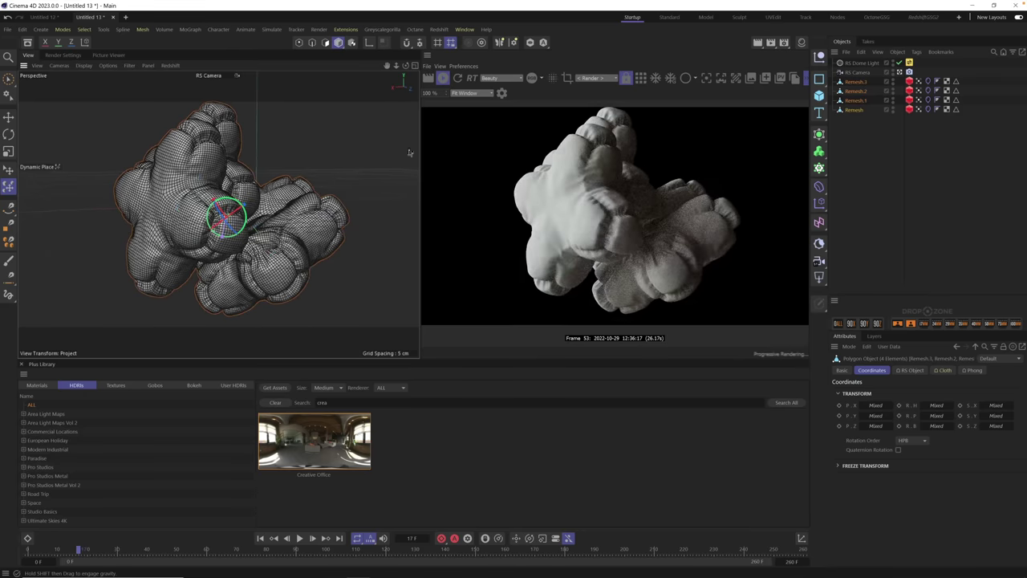
left_click(859, 62)
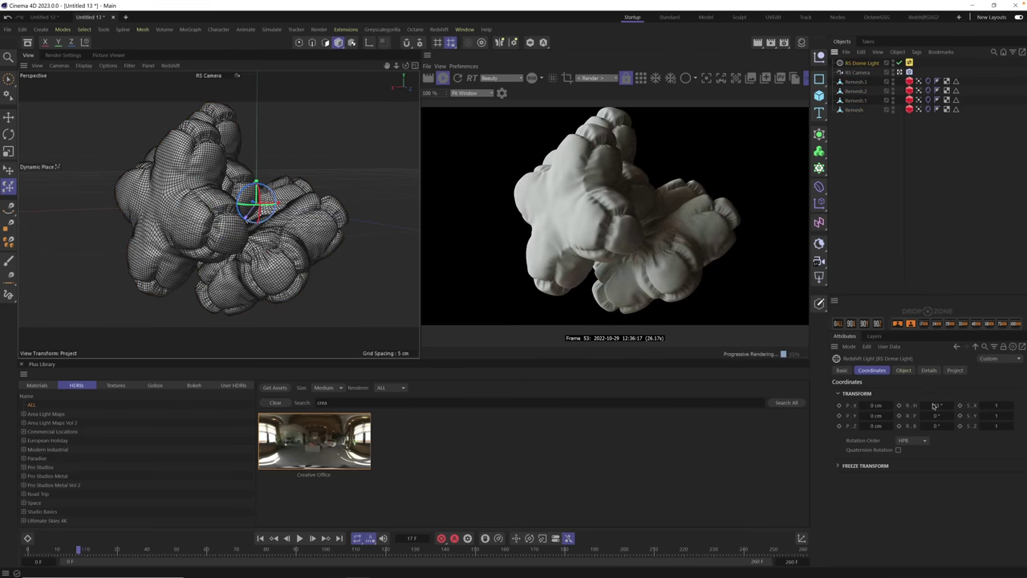
left_click_drag(919, 405, 913, 405)
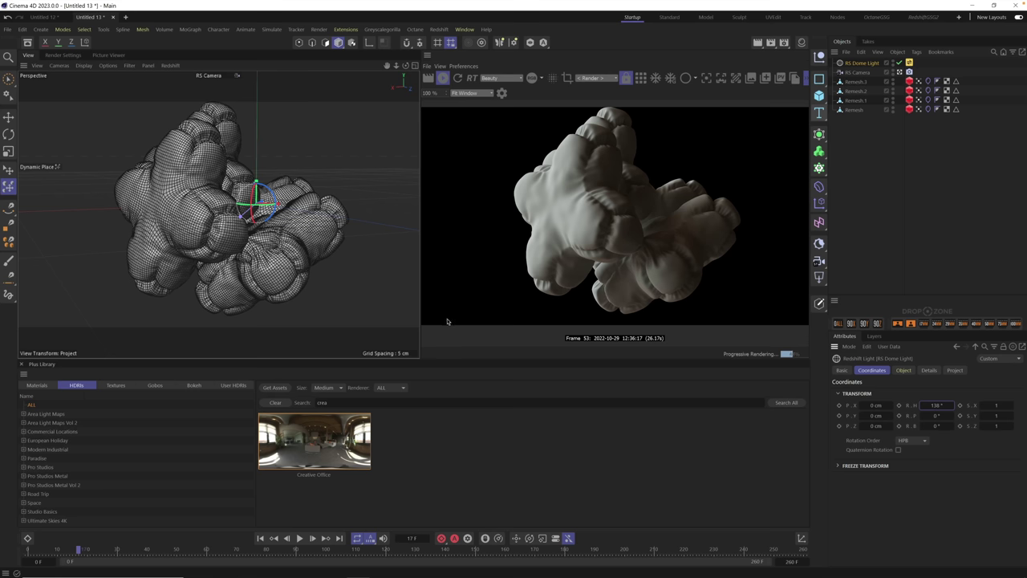
Open Plus Library materials, clear the 'crea' search, and browse Patterned Canvas – Redshift to Painted Asterisk 02
left_click(43, 386)
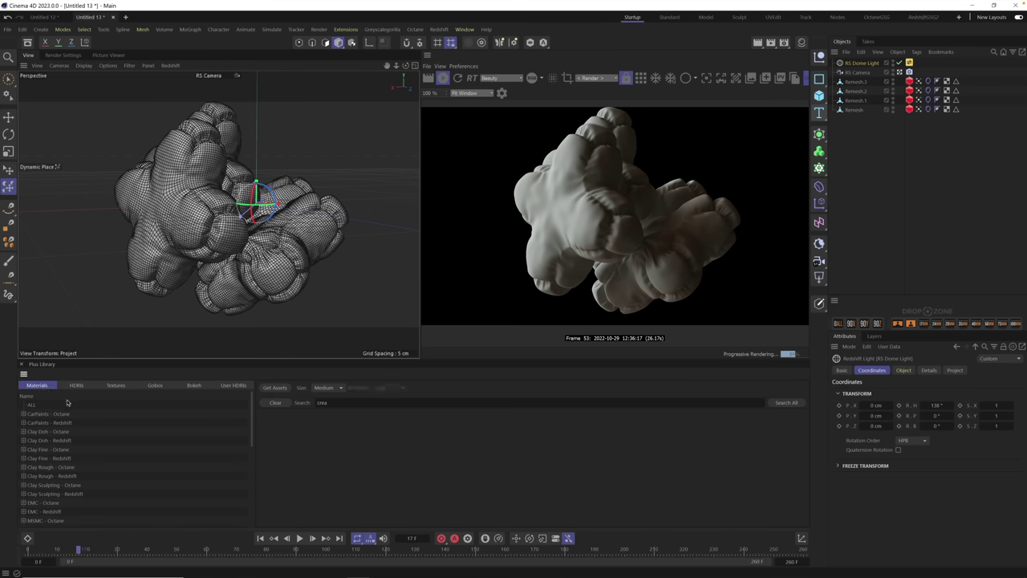
left_click(276, 403)
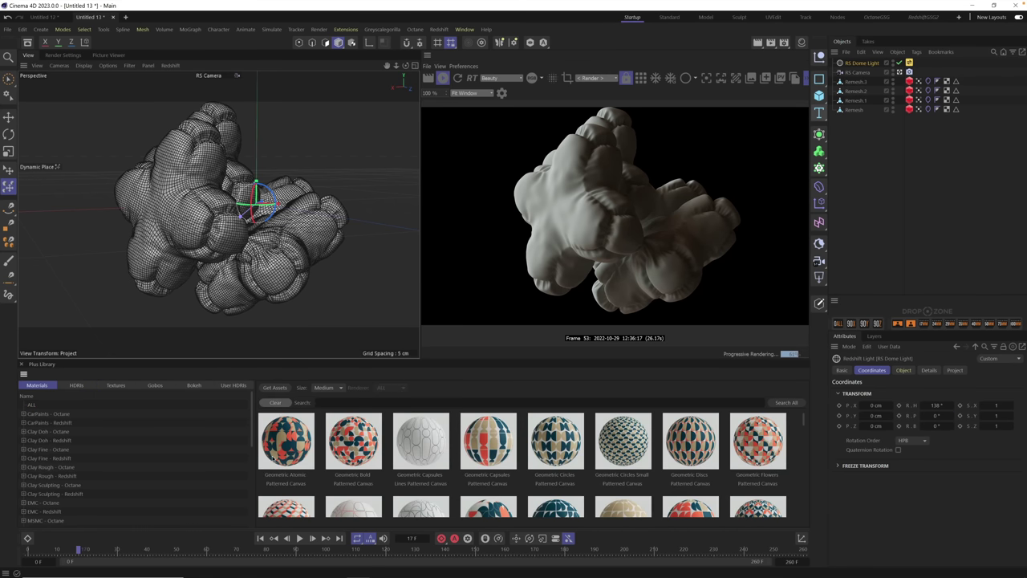
scroll(163, 454, "down", 5)
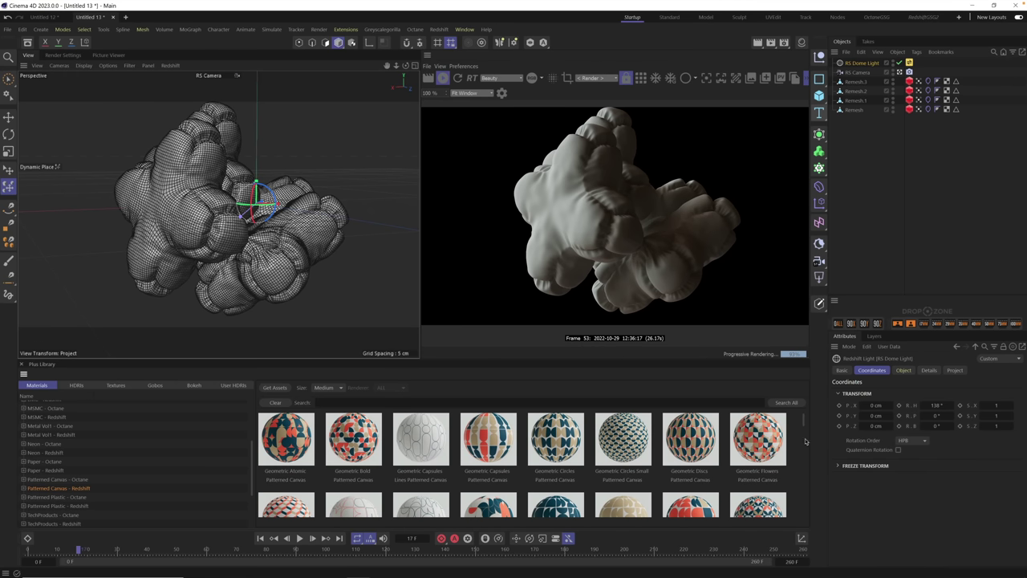
scroll(805, 429, "down", 2)
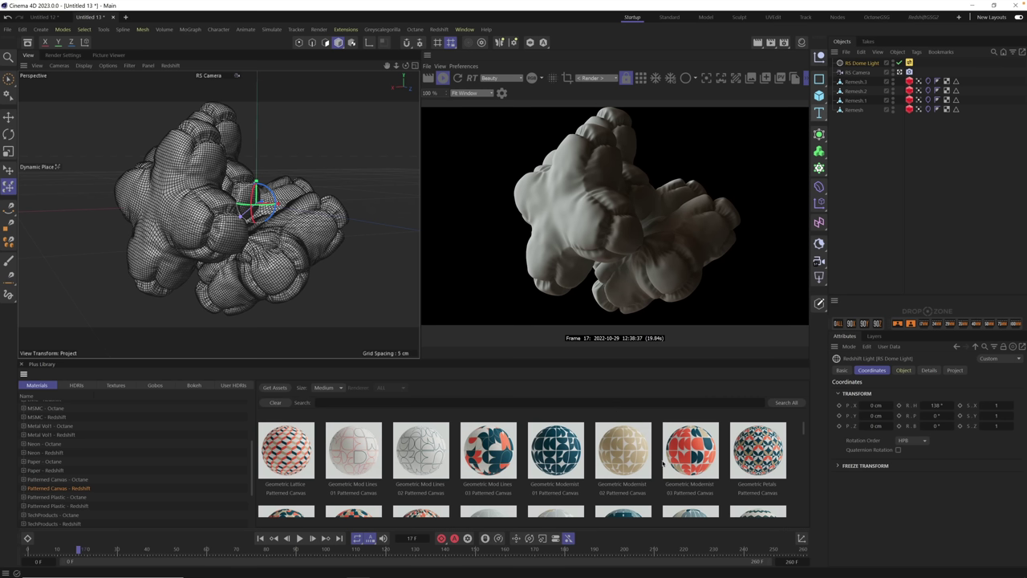
left_click_drag(804, 430, 803, 442)
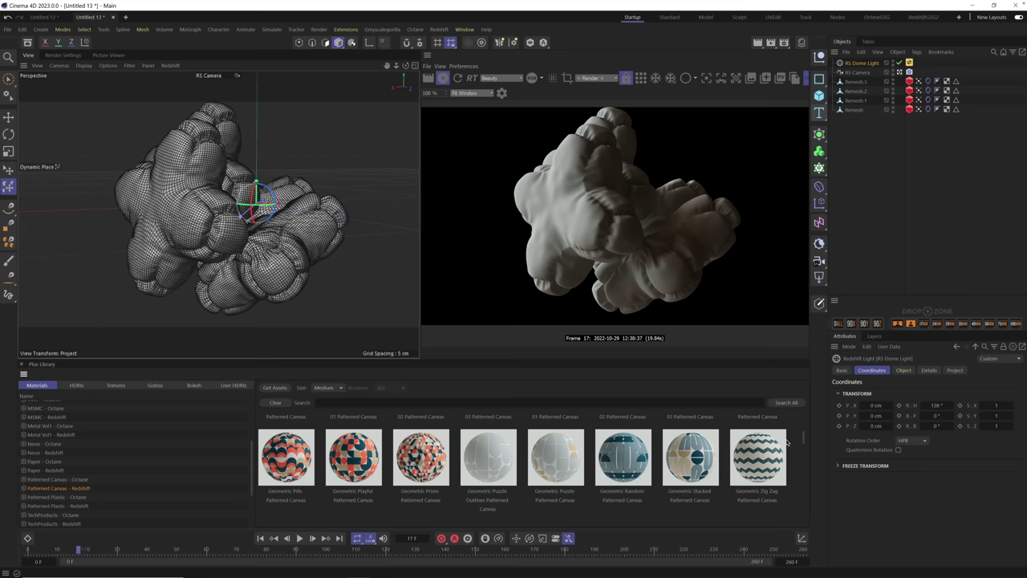
scroll(806, 453, "down", 5)
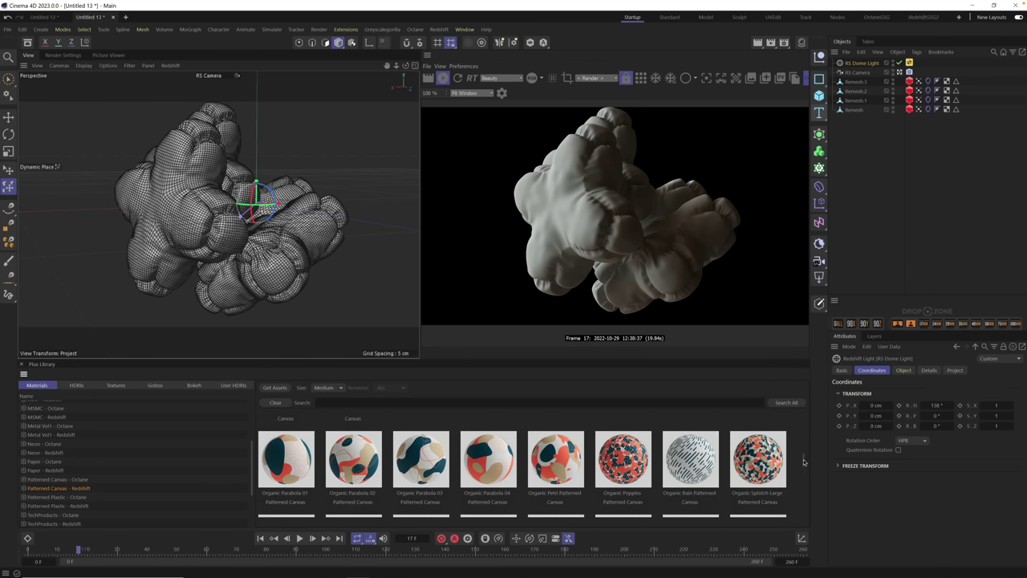
scroll(805, 465, "down", 2)
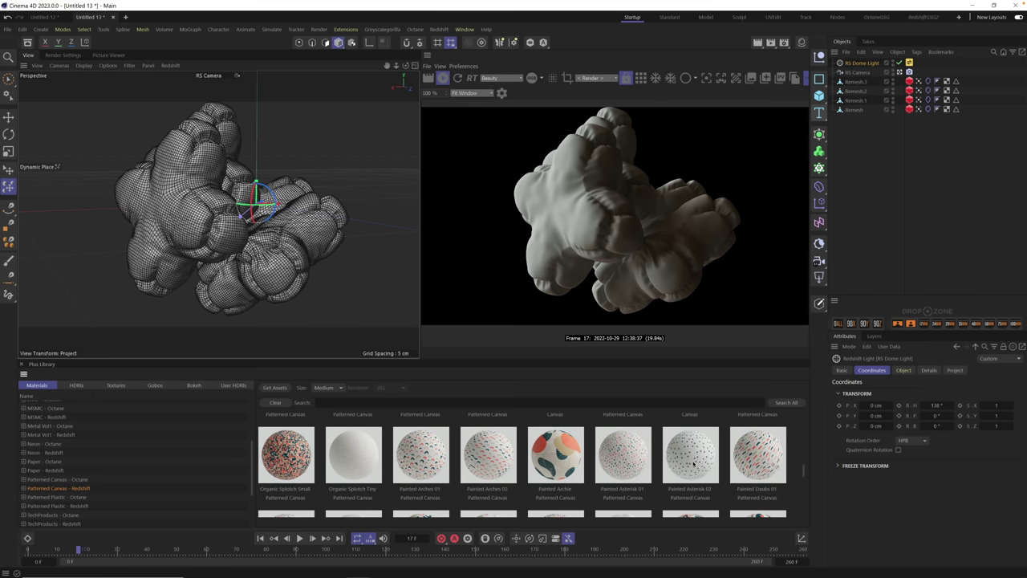
mouse_move(694, 462)
left_mouse_down()
mouse_move(168, 216)
mouse_move(185, 225)
mouse_move(186, 215)
left_mouse_up()
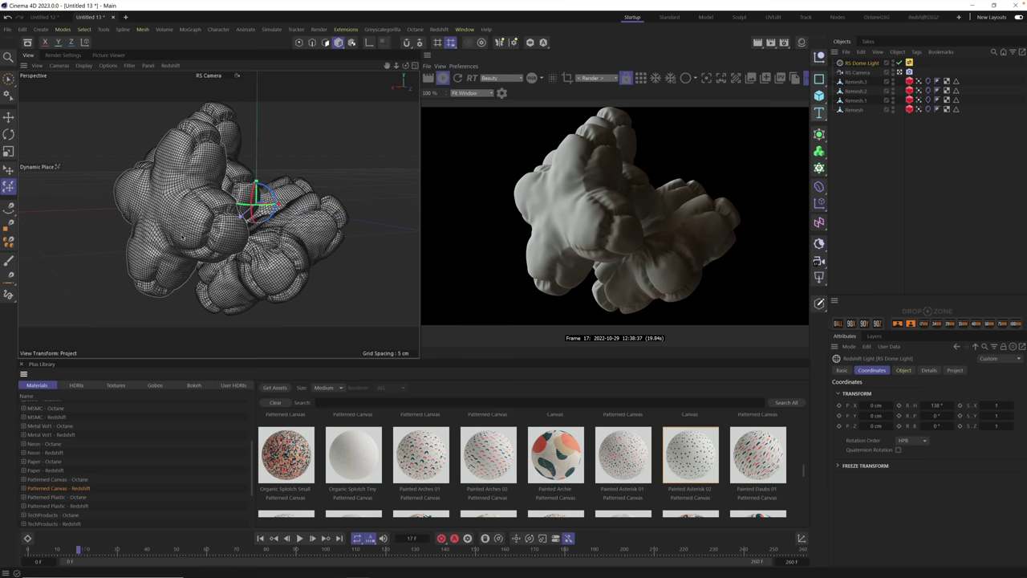
Try Painted Asterisk 02 on a blob, then put Geometric Zig Zag Stripes on Remesh.2
left_click_drag(190, 245, 190, 241)
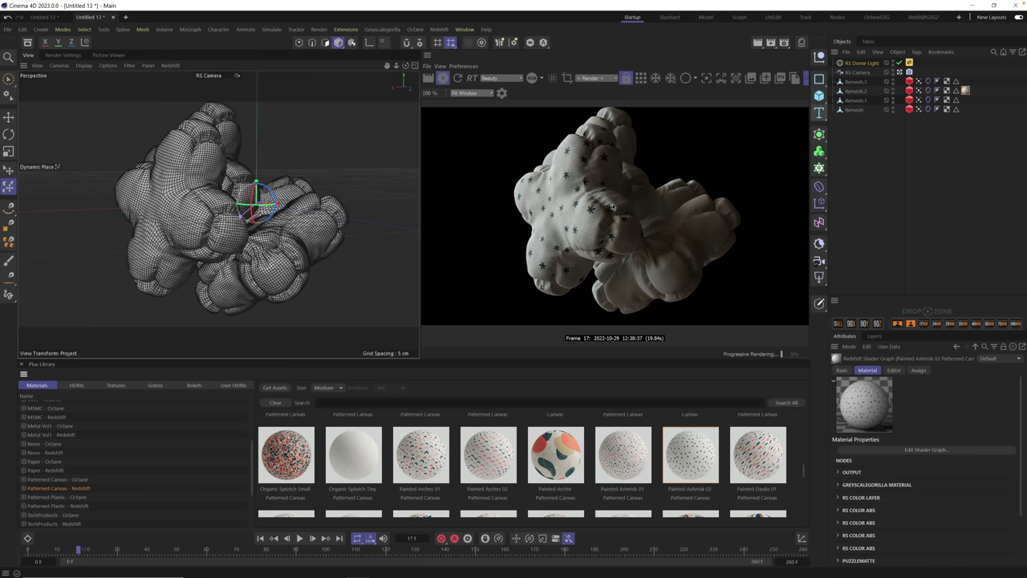
left_click_drag(361, 228, 481, 213, "alt")
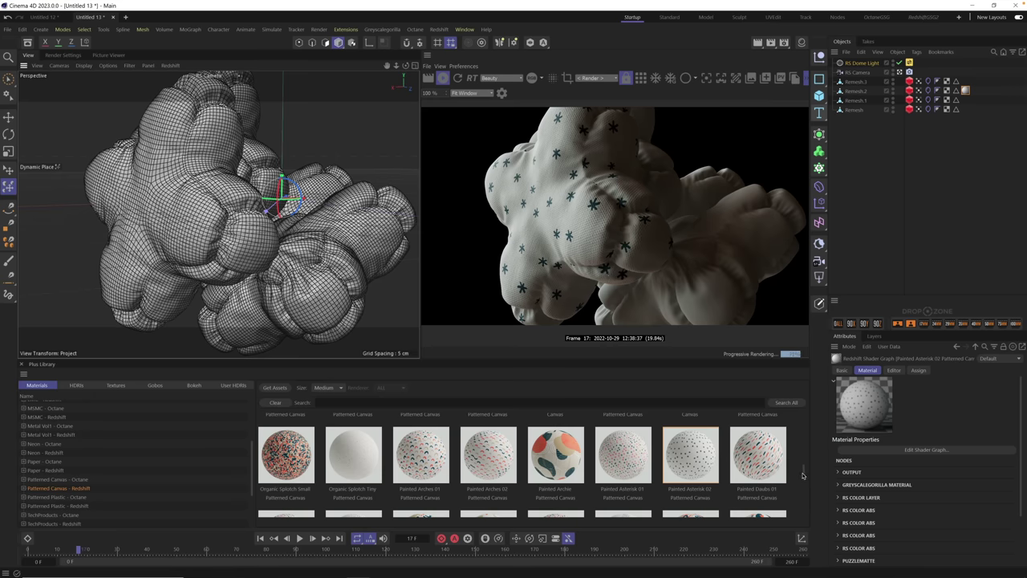
left_click_drag(805, 474, 801, 447)
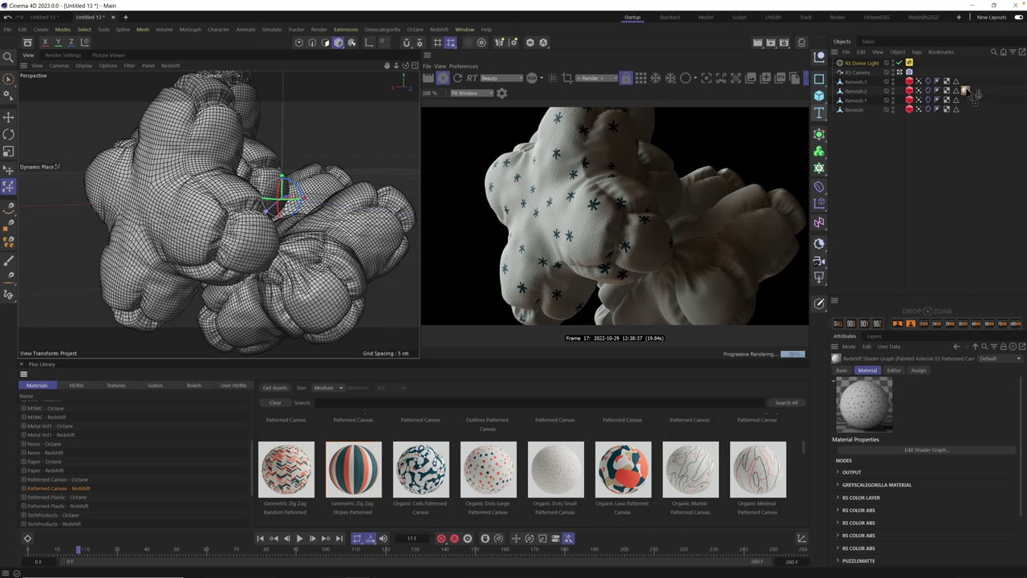
left_click_drag(978, 94, 966, 91)
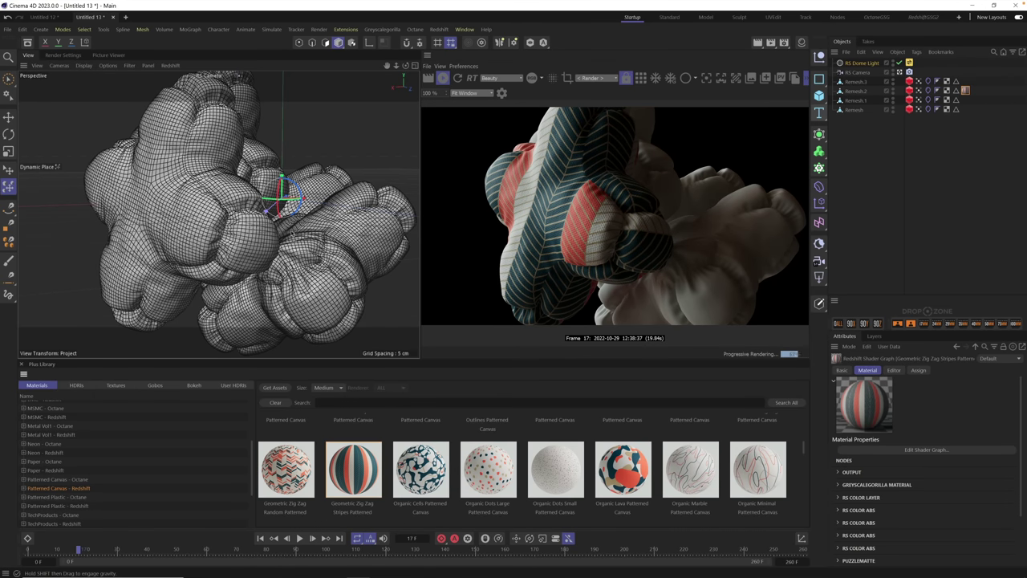
scroll(267, 259, "down", 3)
scroll(266, 258, "up", 1)
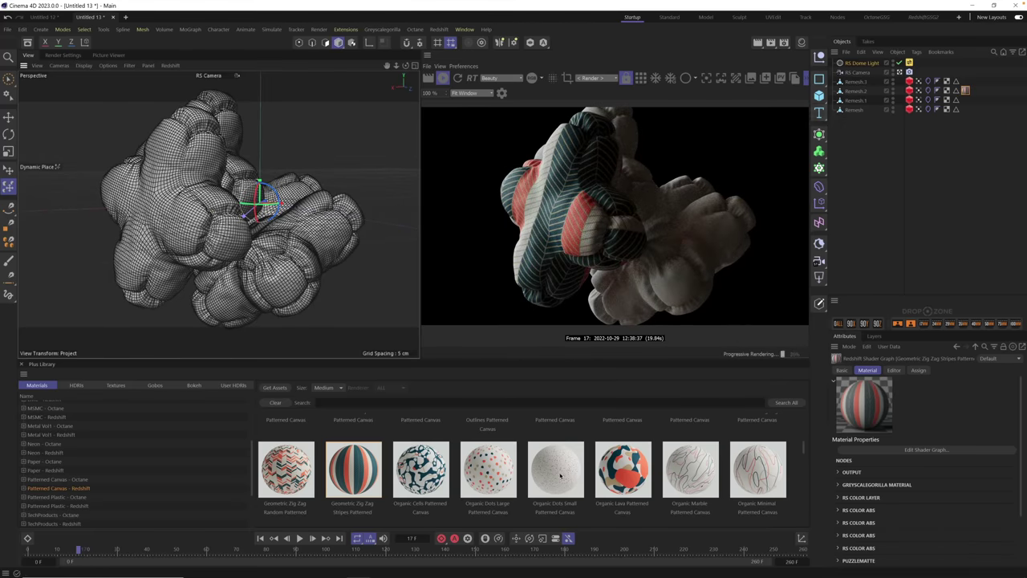
Give Remesh.3 Organic Dots Small, Remesh.1 Geometric Prism and Remesh Geometric Lattice, then nudge the cluster
left_click_drag(561, 475, 862, 85)
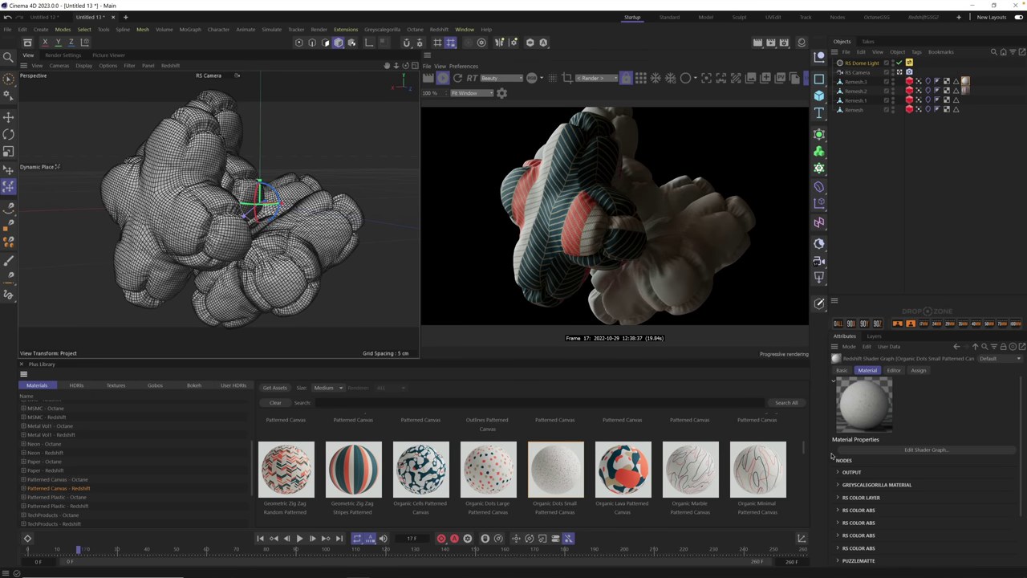
scroll(803, 442, "up", 3)
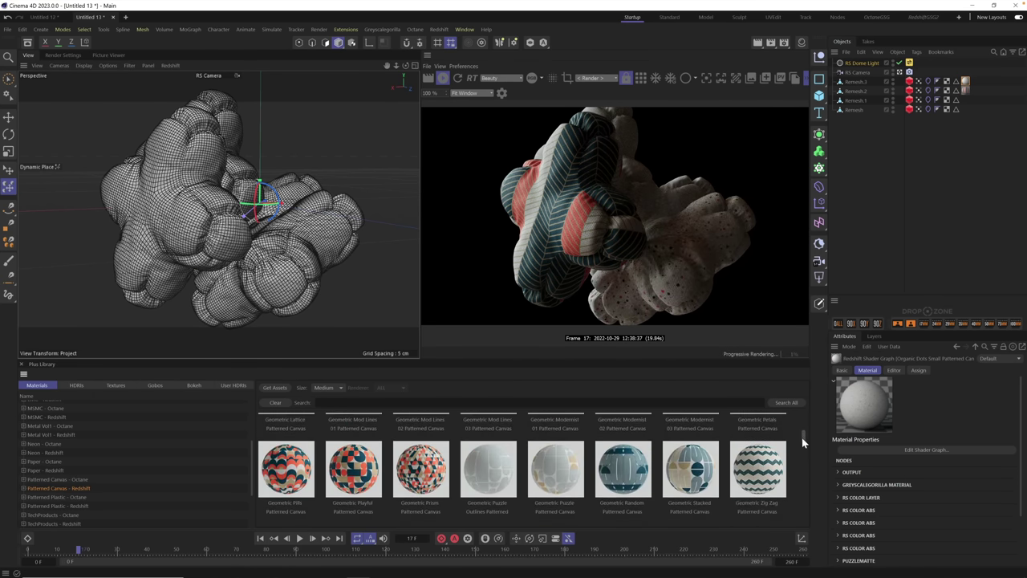
left_click_drag(421, 468, 866, 109)
scroll(803, 434, "up", 2)
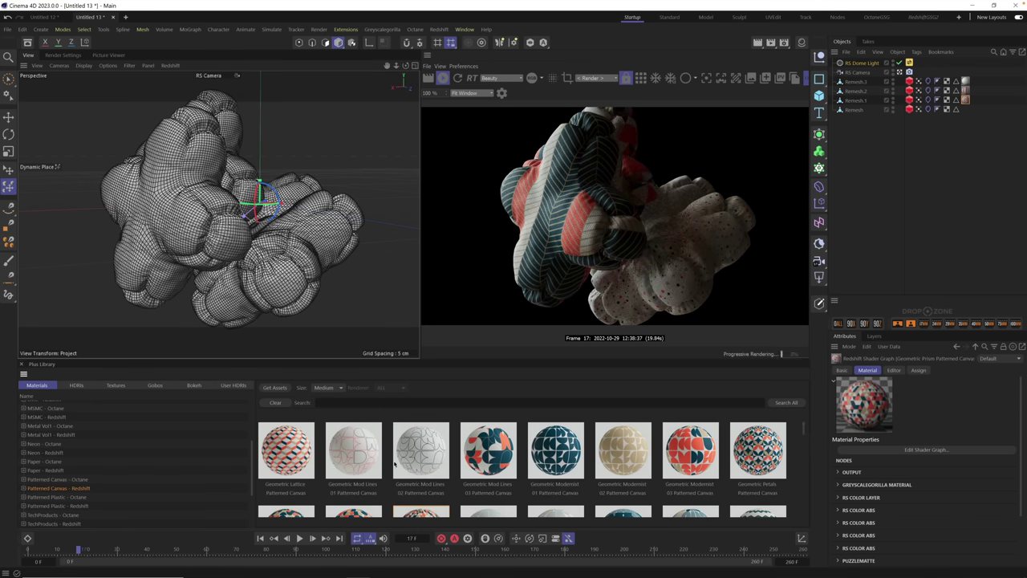
left_click_drag(286, 450, 862, 119)
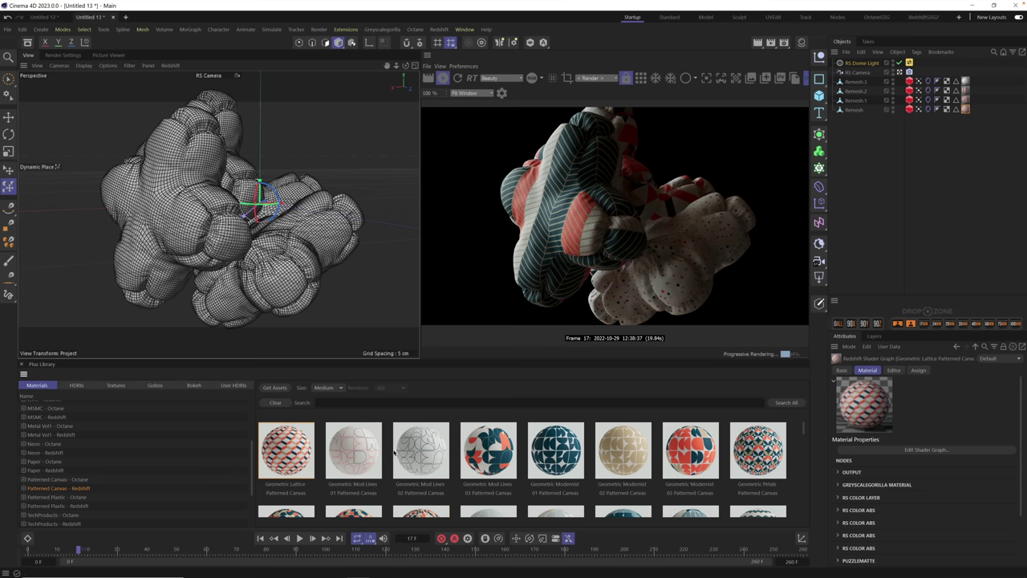
mouse_move(255, 246)
left_mouse_down()
mouse_move(264, 236)
mouse_move(249, 233)
mouse_move(249, 205)
mouse_move(245, 235)
left_mouse_up()
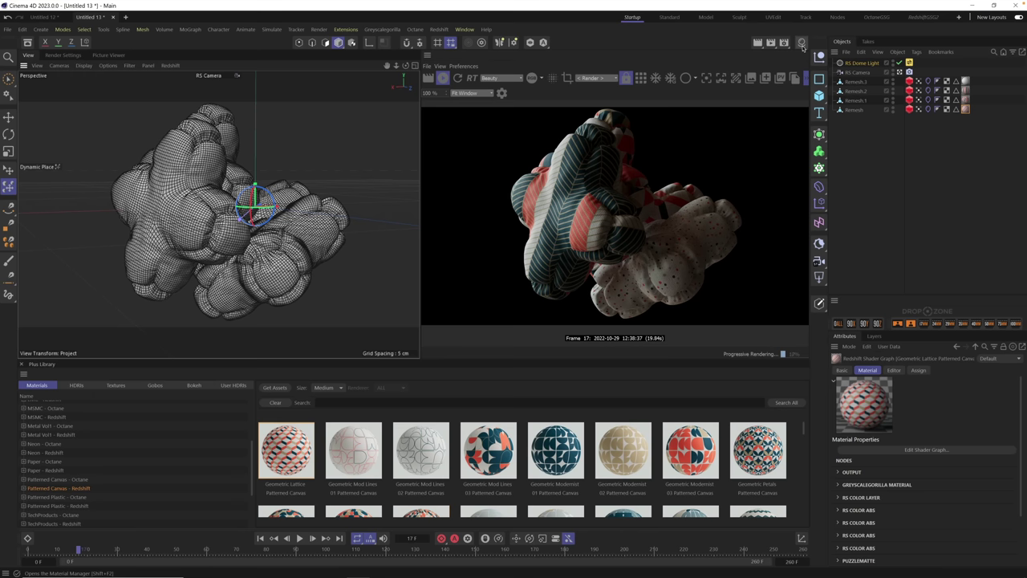
Open the Material Manager and create a test RS Standard material
left_click(801, 44)
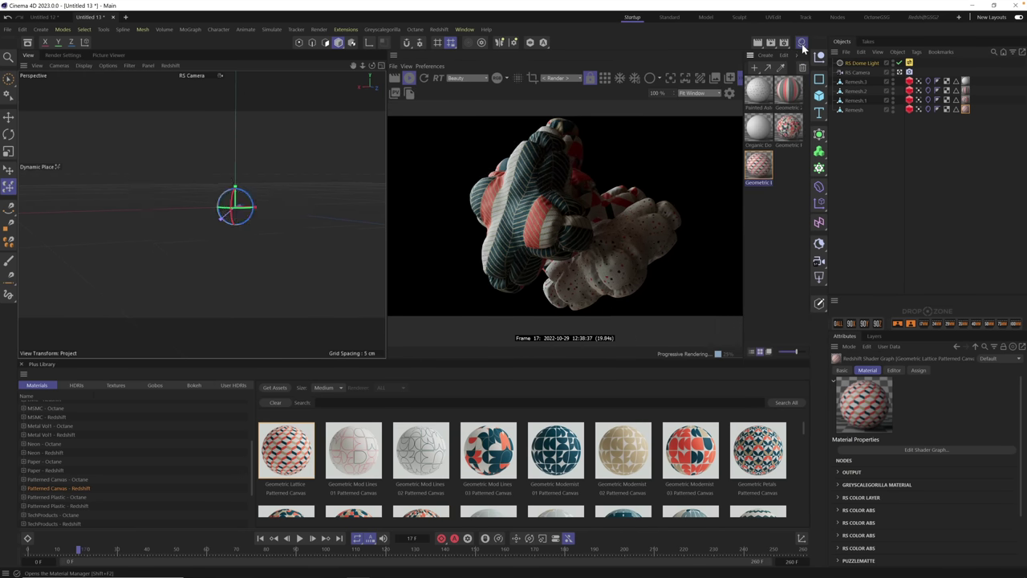
left_click(767, 56)
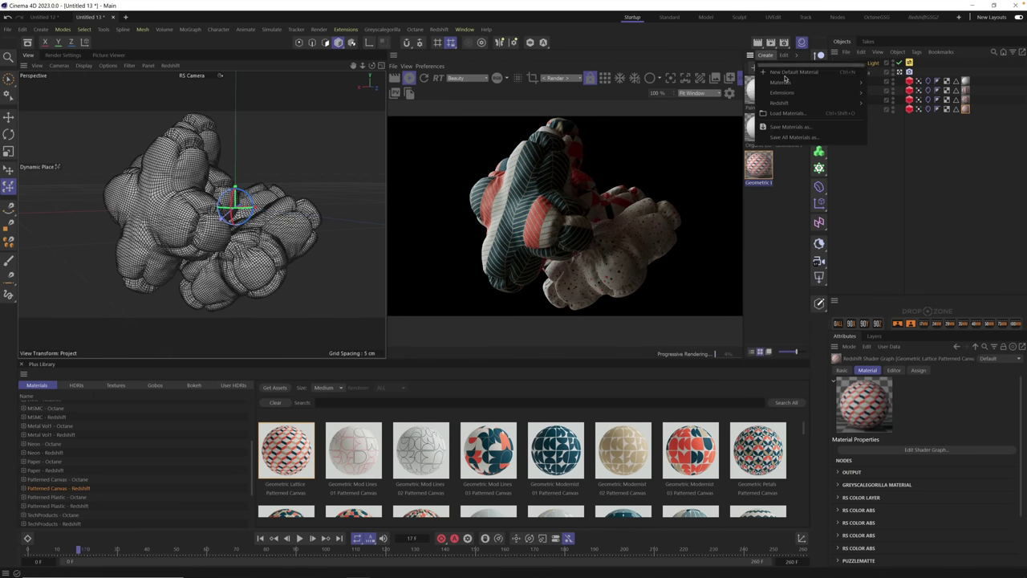
mouse_move(791, 95)
mouse_move(879, 106)
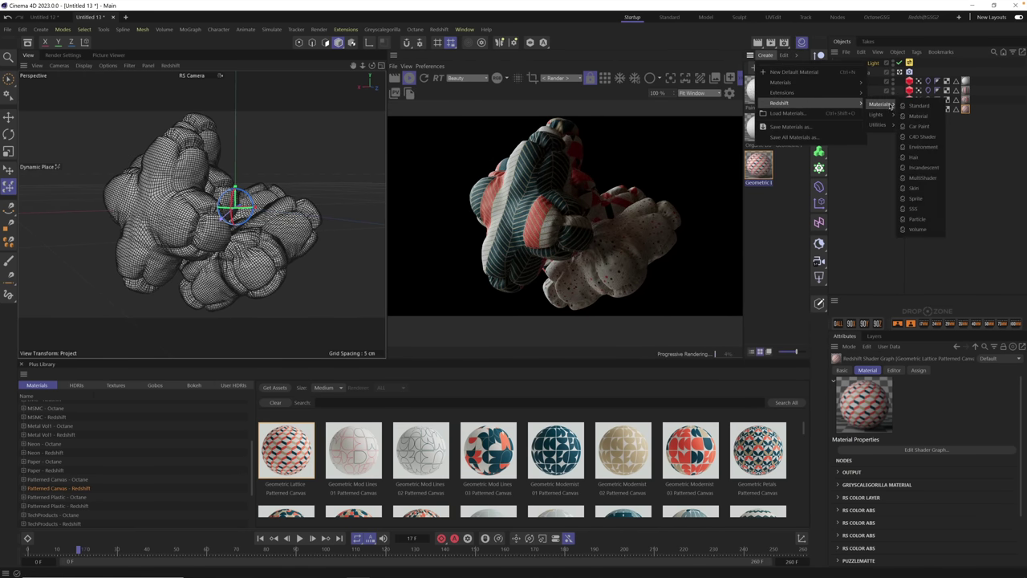
left_click(919, 106)
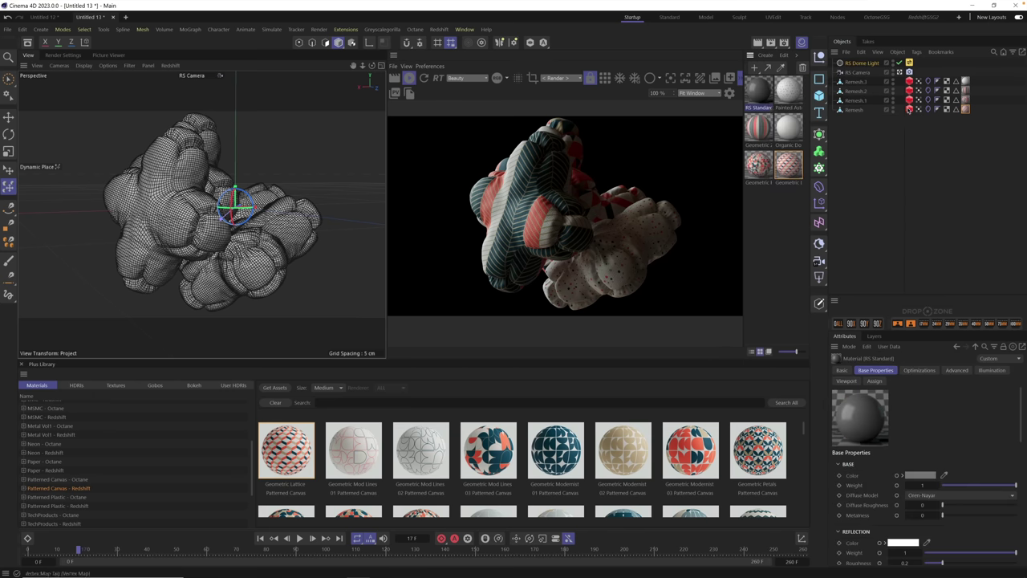
double_click(761, 97)
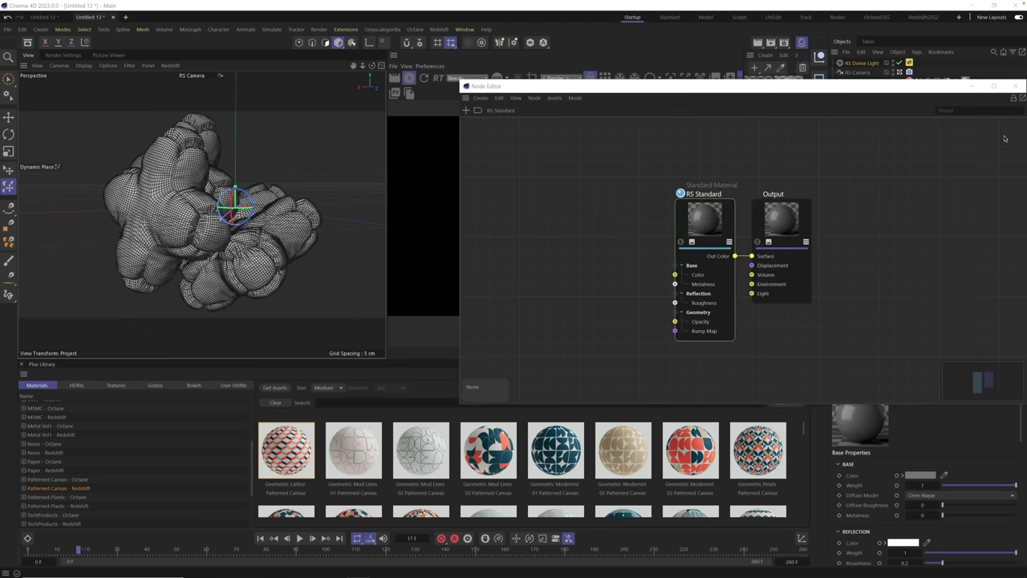
left_click(1016, 87)
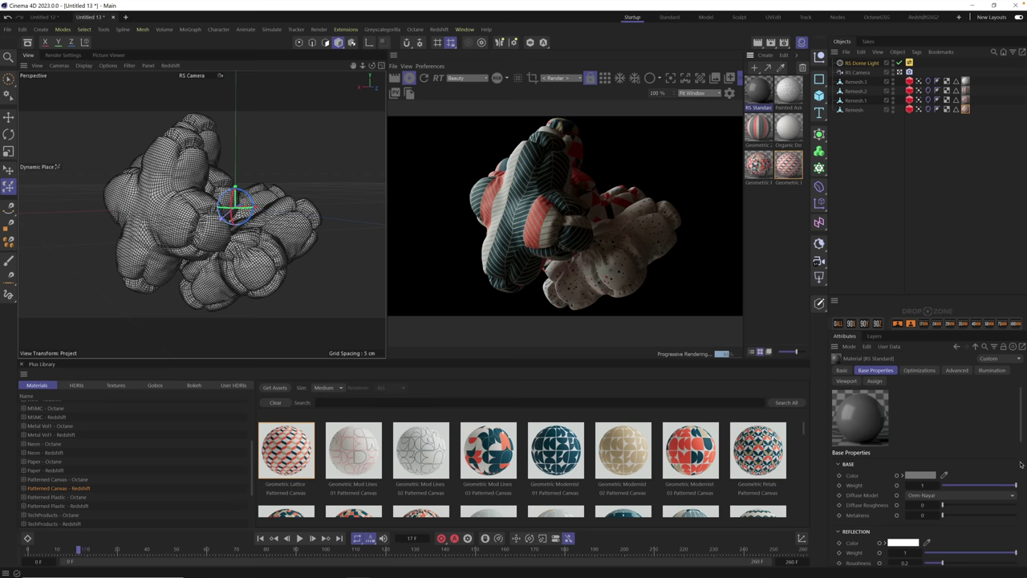
Raise the test material's reflection roughness to 0.764, then delete it
scroll(954, 504, "down", 2)
left_click_drag(953, 504, 996, 505)
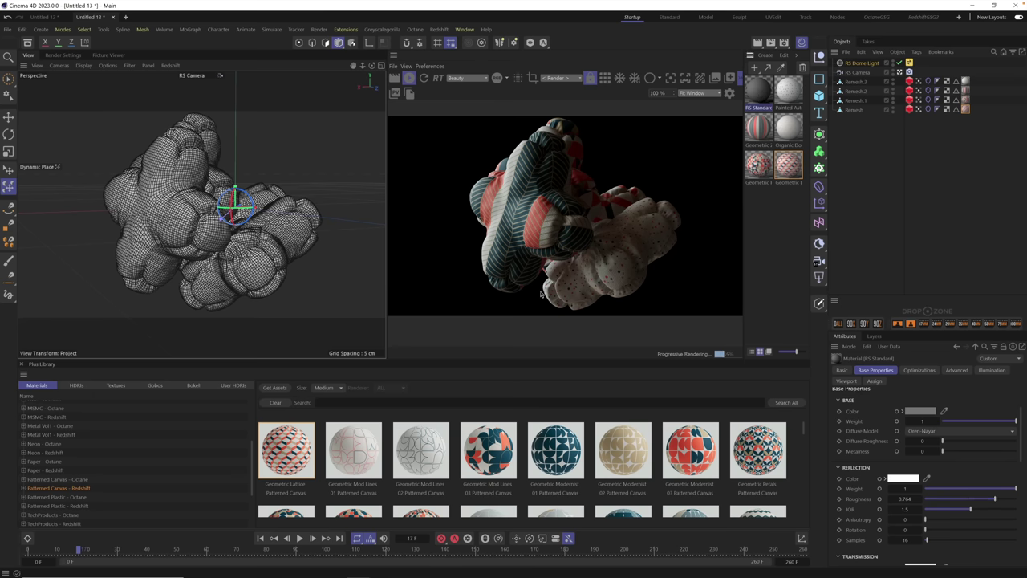
key("Delete")
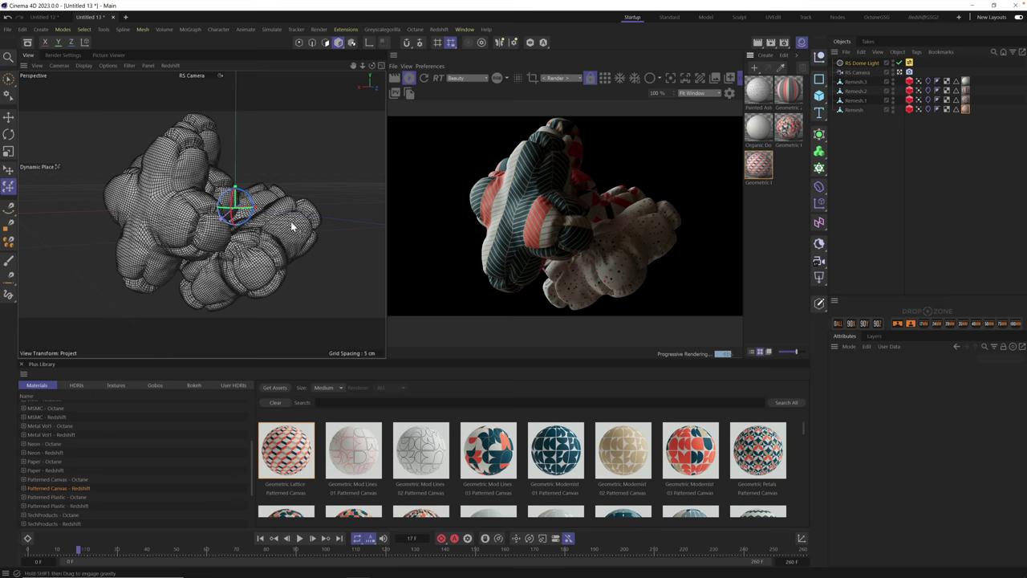
left_click_drag(202, 231, 223, 225, "alt")
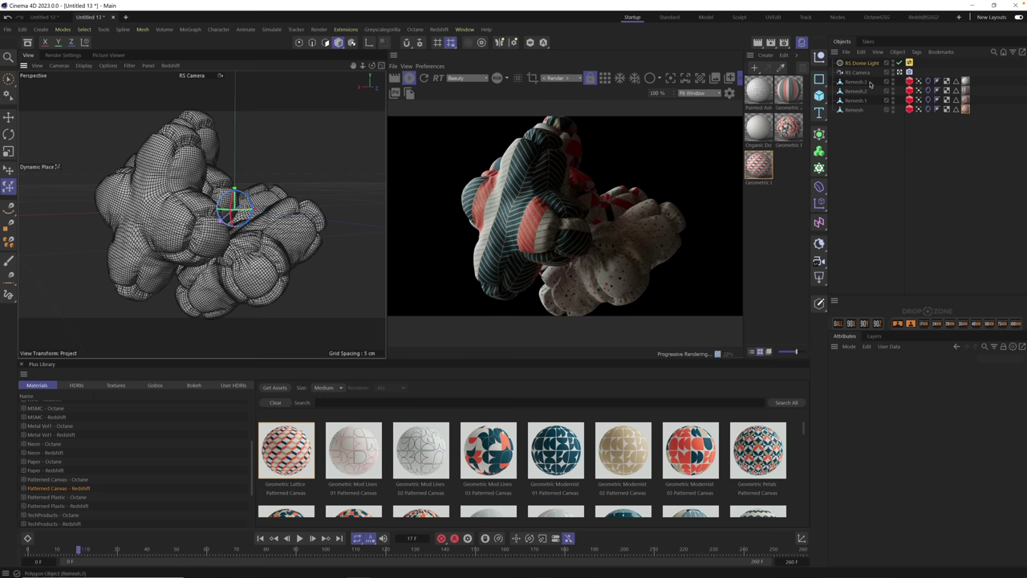
Add a second Redshift Dome Light to the scene
left_click(440, 30)
mouse_move(454, 58)
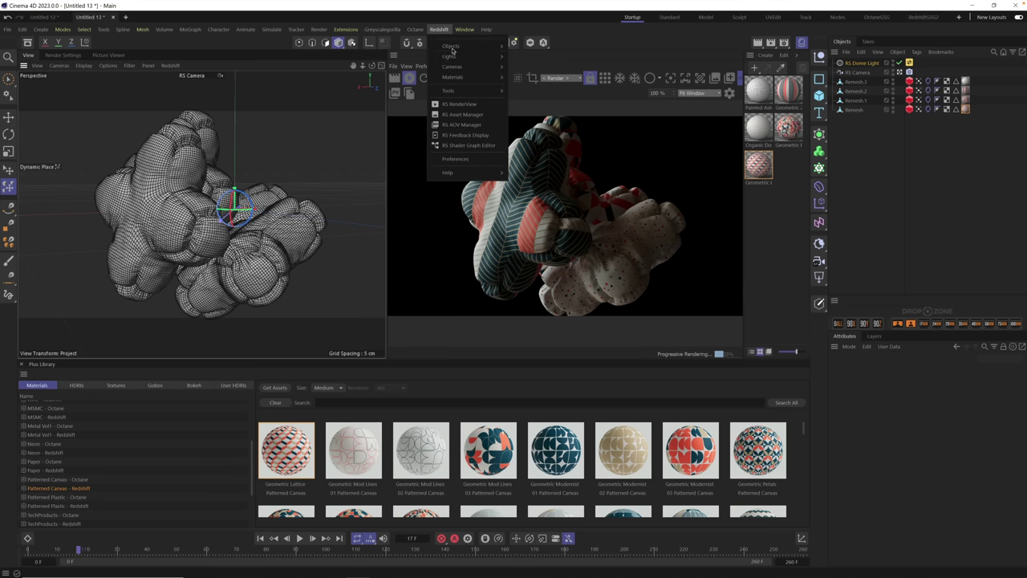
left_click(531, 103)
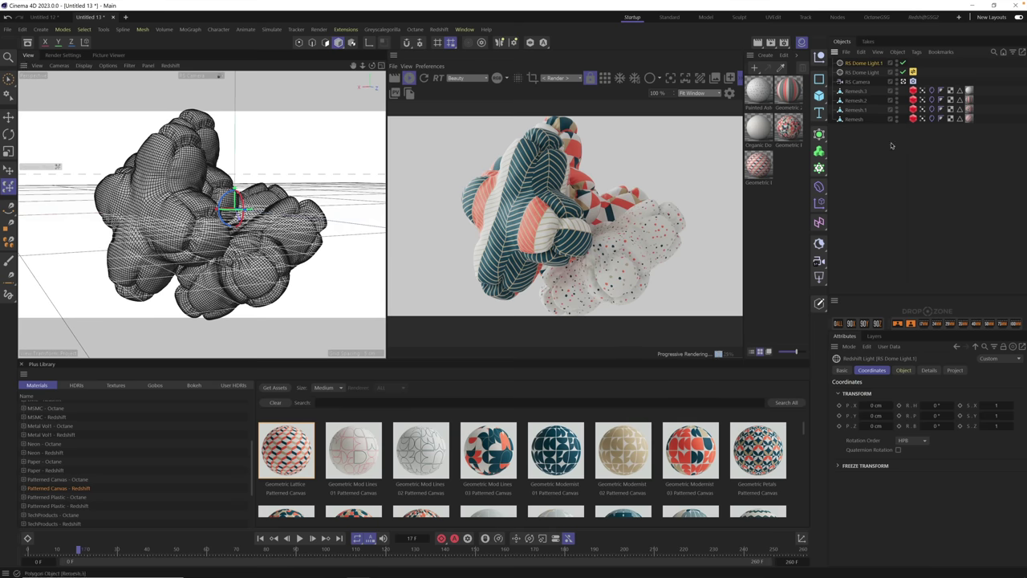
Set all of the light's contributions to 0 except Diffuse at 0.142
left_click(929, 371)
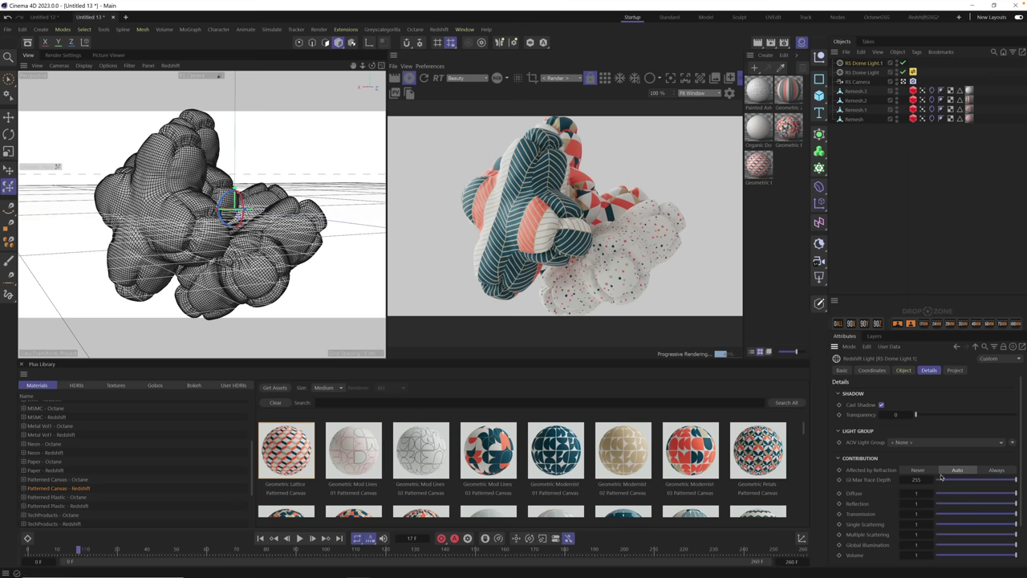
mouse_move(952, 494)
left_mouse_down()
mouse_move(903, 491)
mouse_move(915, 503)
mouse_move(913, 481)
left_mouse_up()
left_click_drag(963, 514, 919, 546)
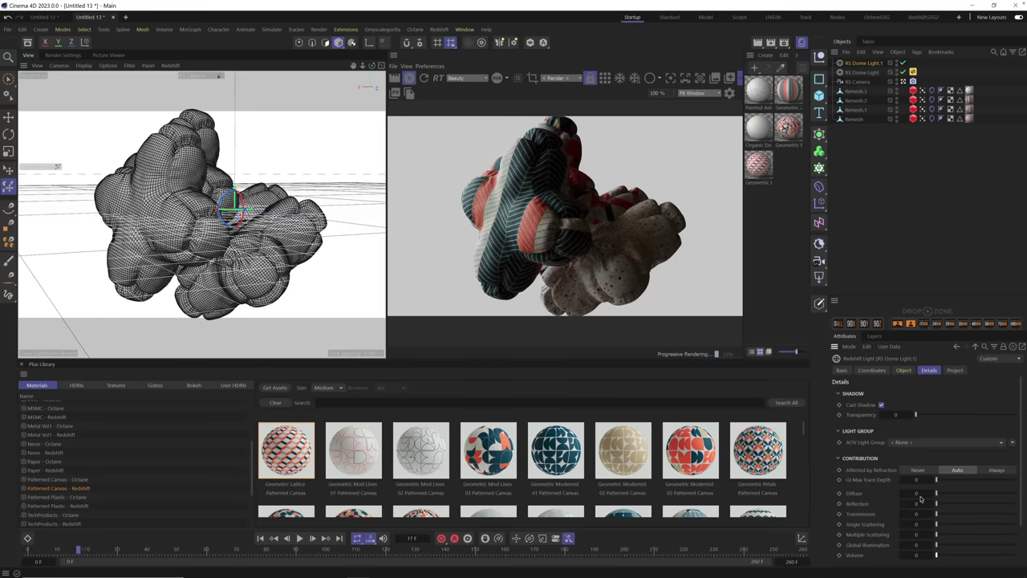
left_click_drag(946, 497, 955, 503)
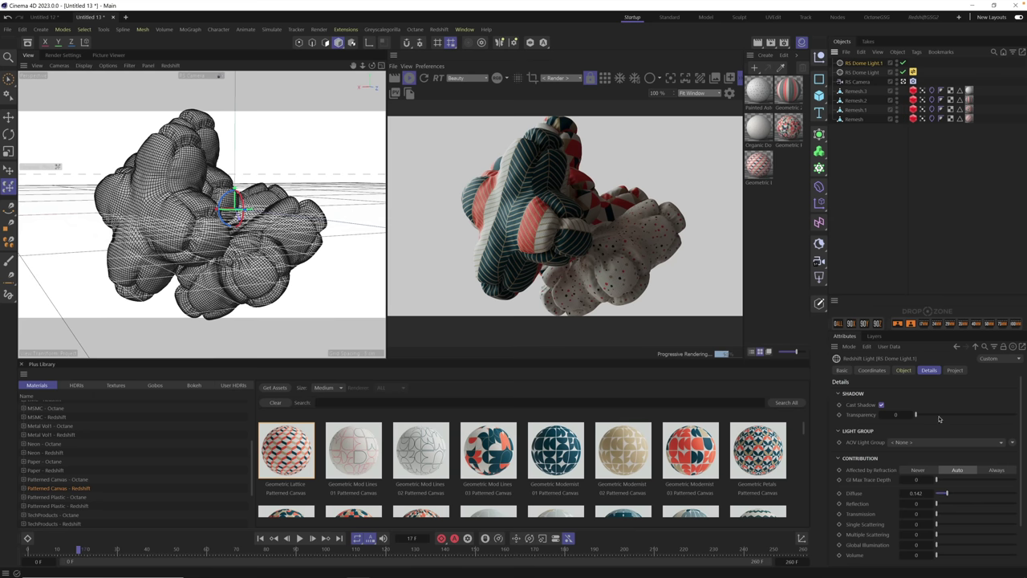
Set RS Dome Light.1's colour to a pale warm grey (175, 173, 165)
left_click(903, 370)
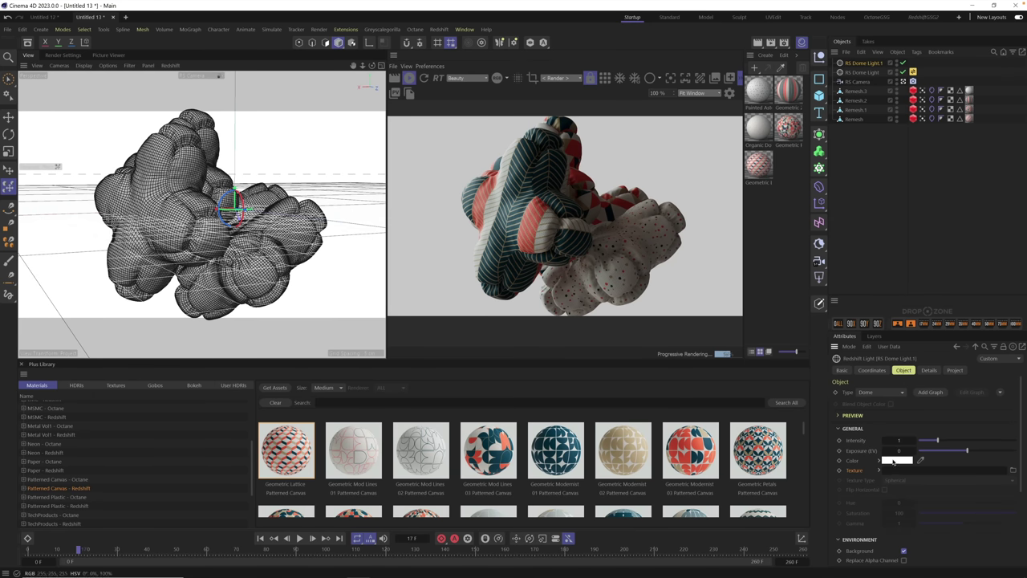
left_click(897, 463)
left_click(808, 518)
left_click(809, 523)
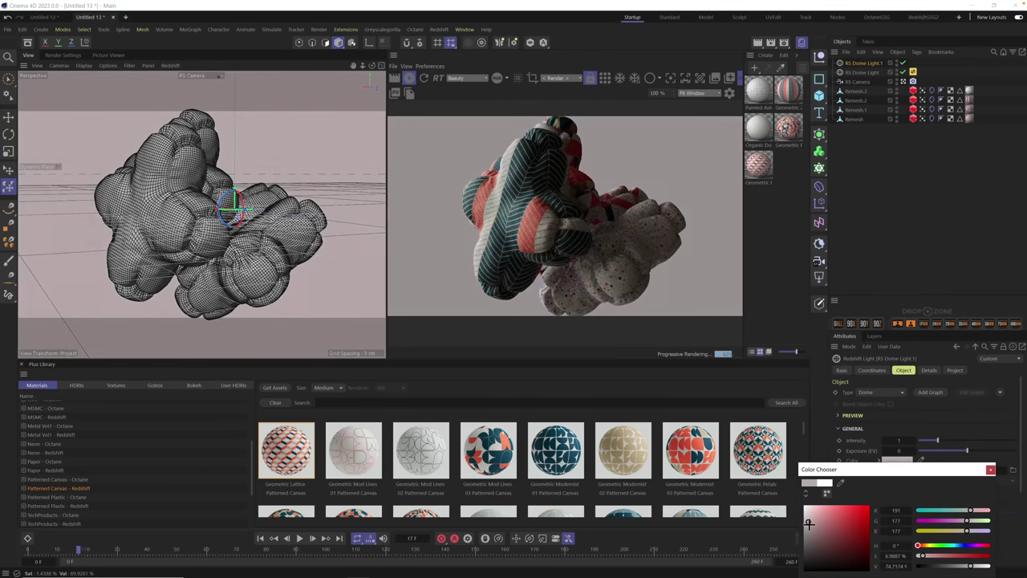
left_click(808, 523)
left_click(927, 545)
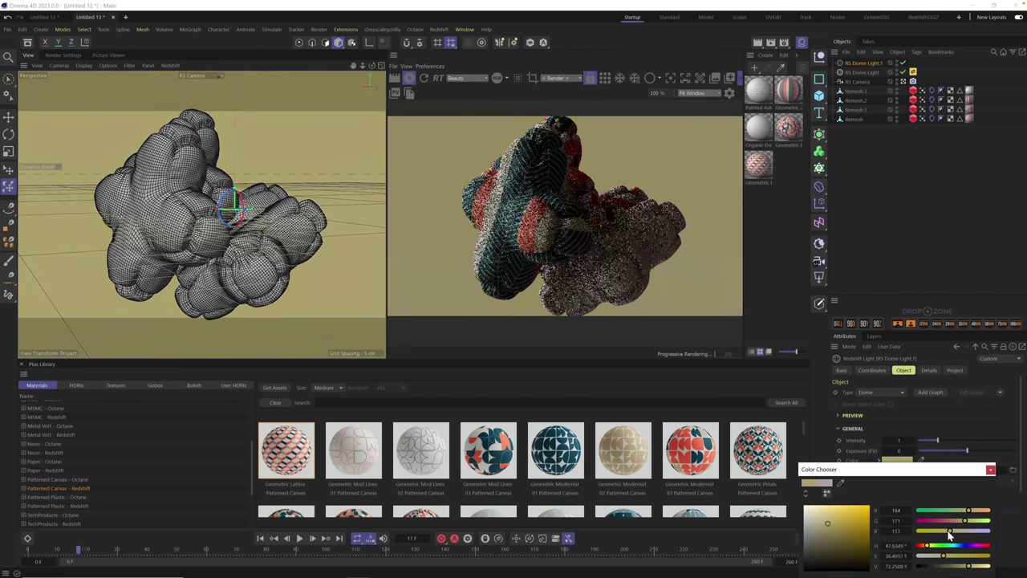
left_click(830, 527)
left_click(811, 523)
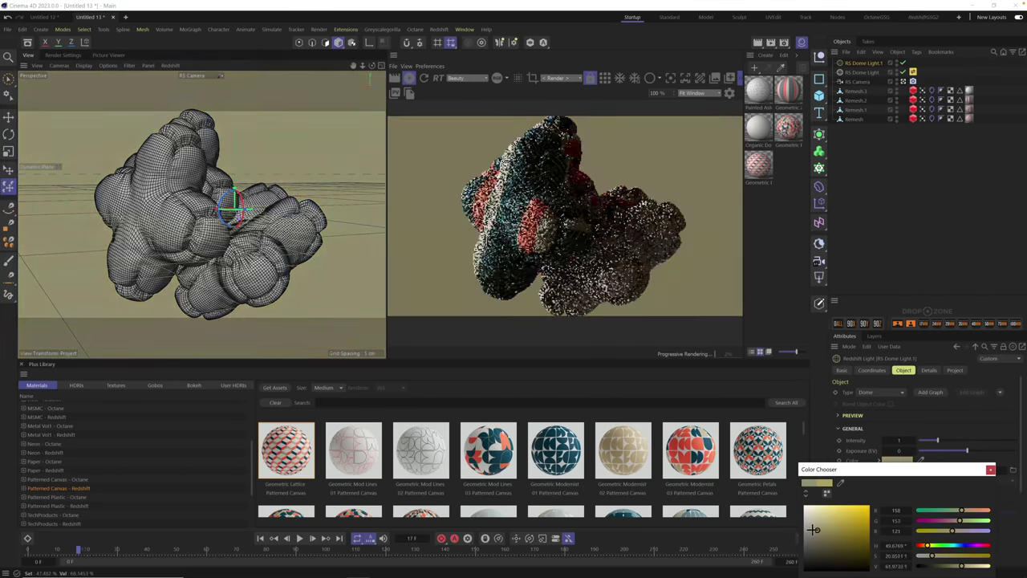
left_click_drag(811, 522, 808, 526)
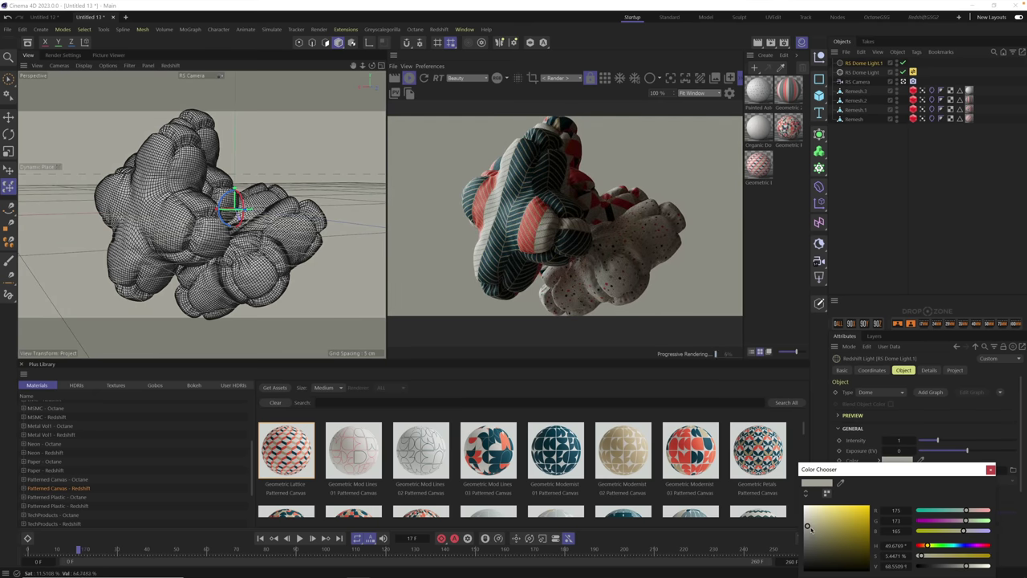
left_click(990, 470)
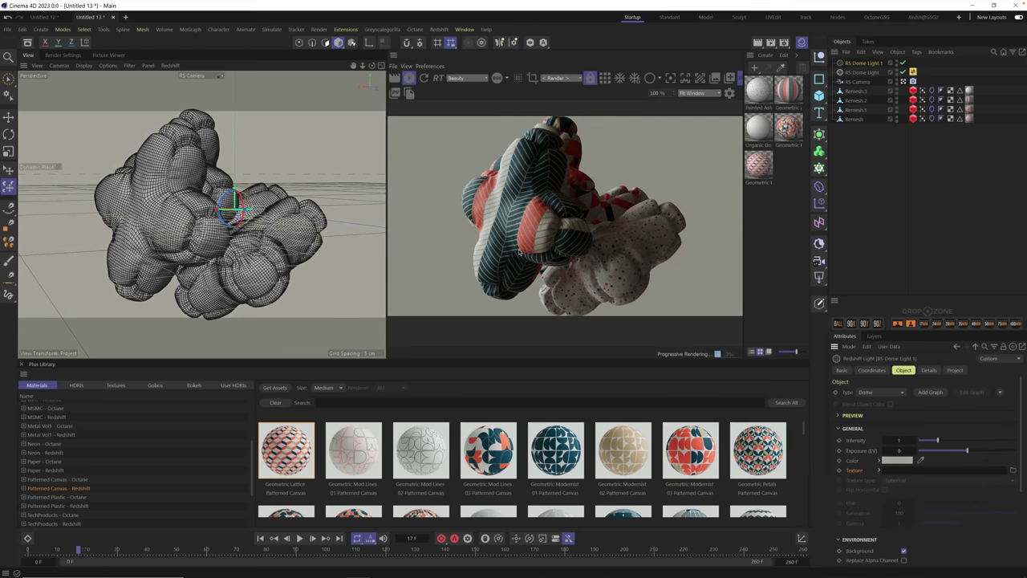
Raise the original RS Dome Light intensity to 1.107 and stop the progressive render
left_click(862, 73)
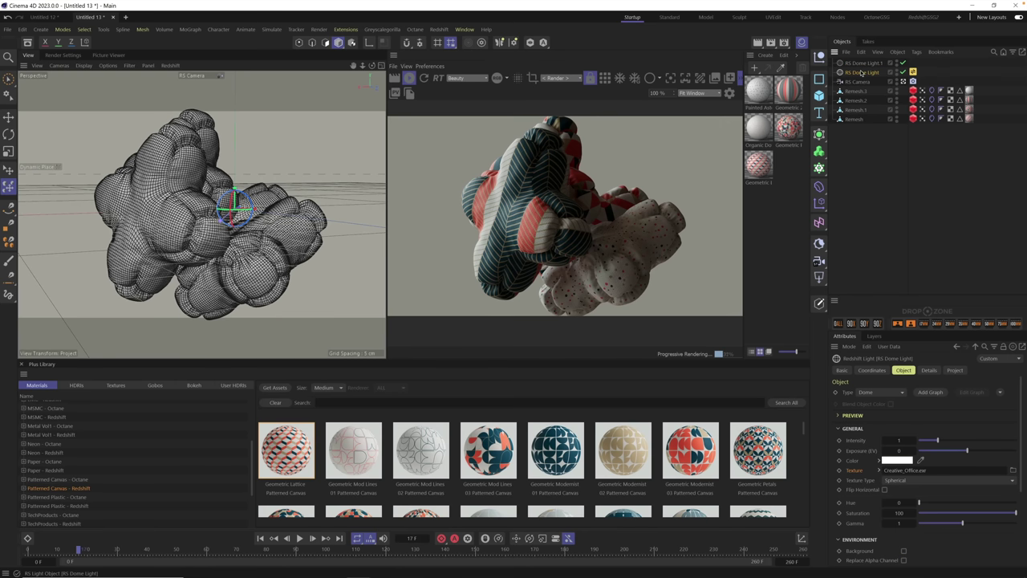
left_click_drag(939, 441, 942, 441)
left_click(409, 78)
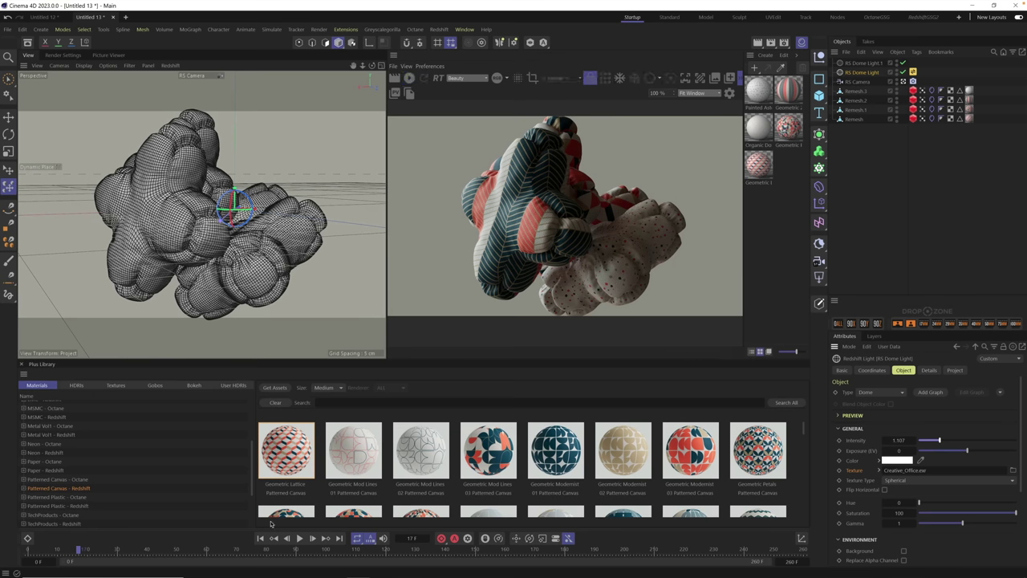
Rewind and play the simulation, stopping around frame 135
left_click(260, 538)
left_click(300, 538)
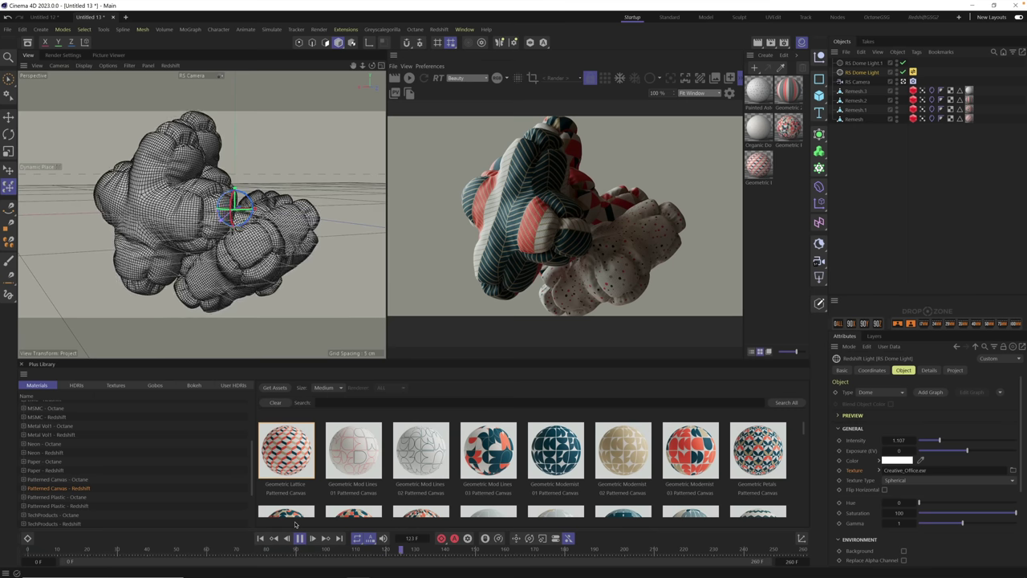
left_click(300, 535)
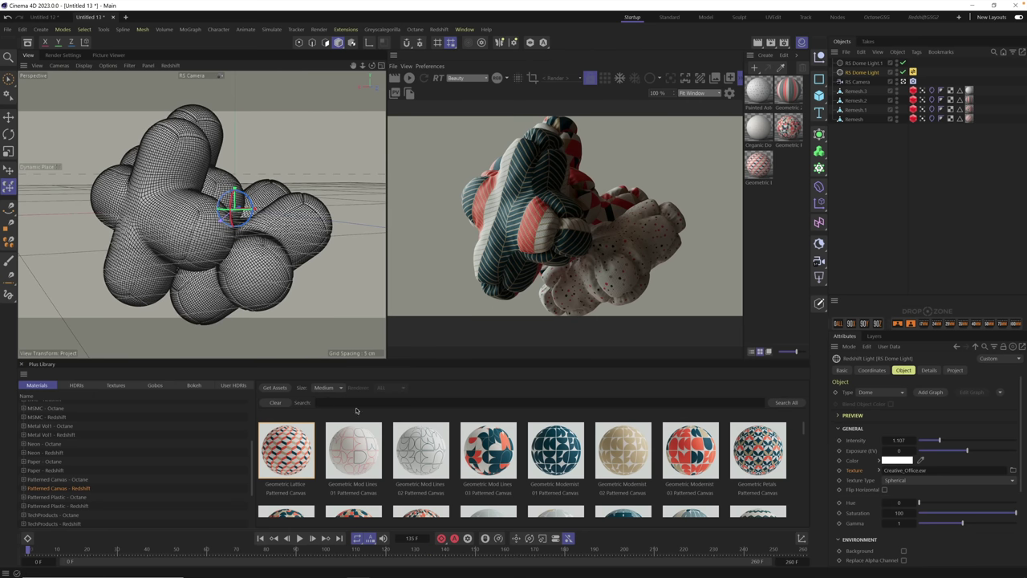
Add a Field Force object (Add to Velocity, strength 5) through the Commander search
left_click(871, 185)
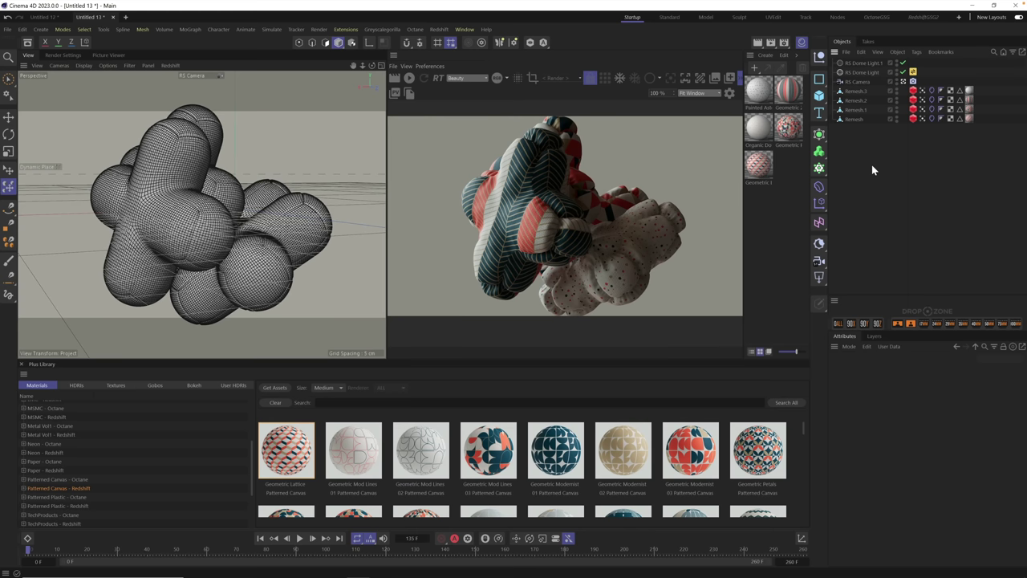
key("shift+c")
type("bi")
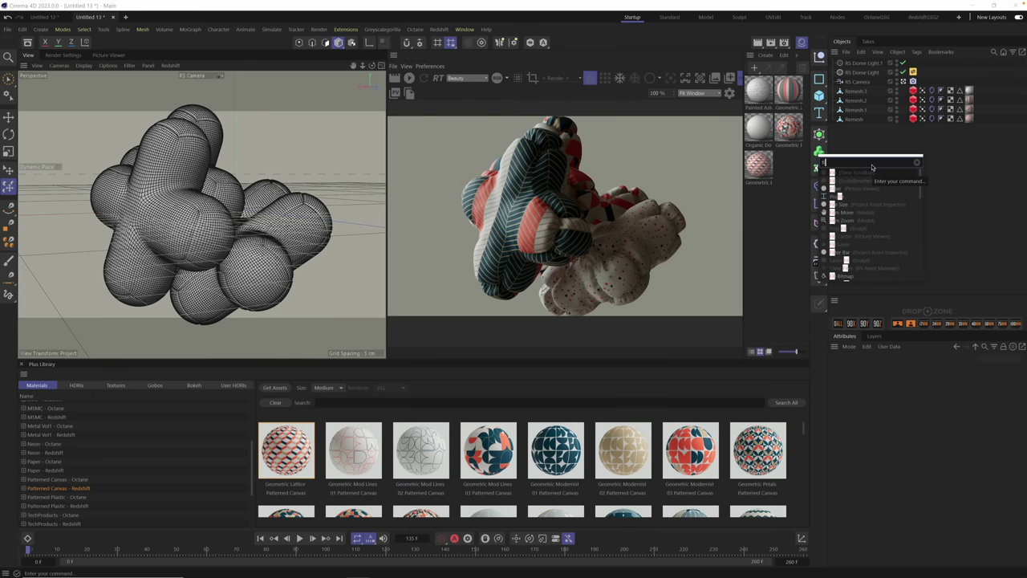
type("eld")
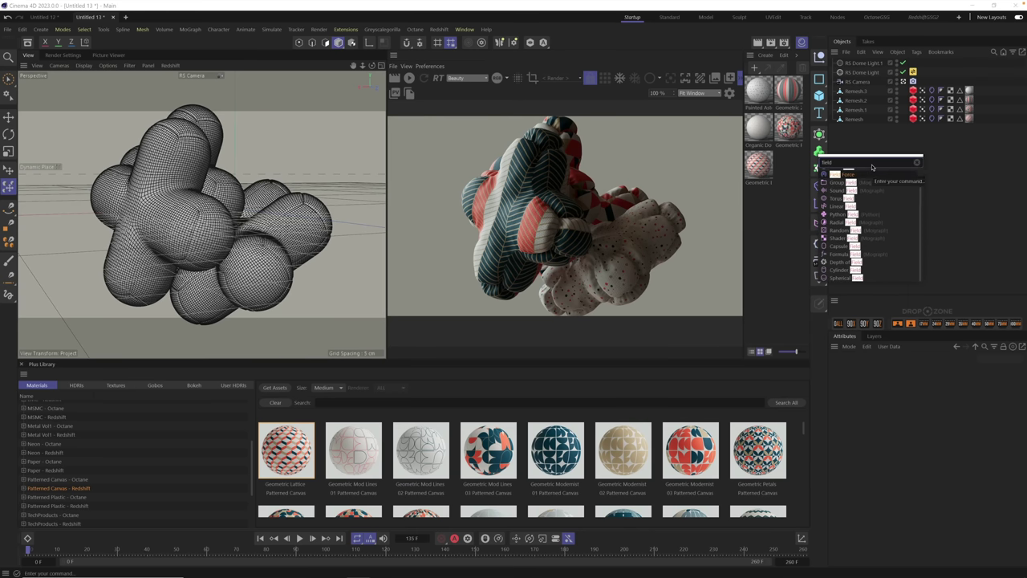
key("Return")
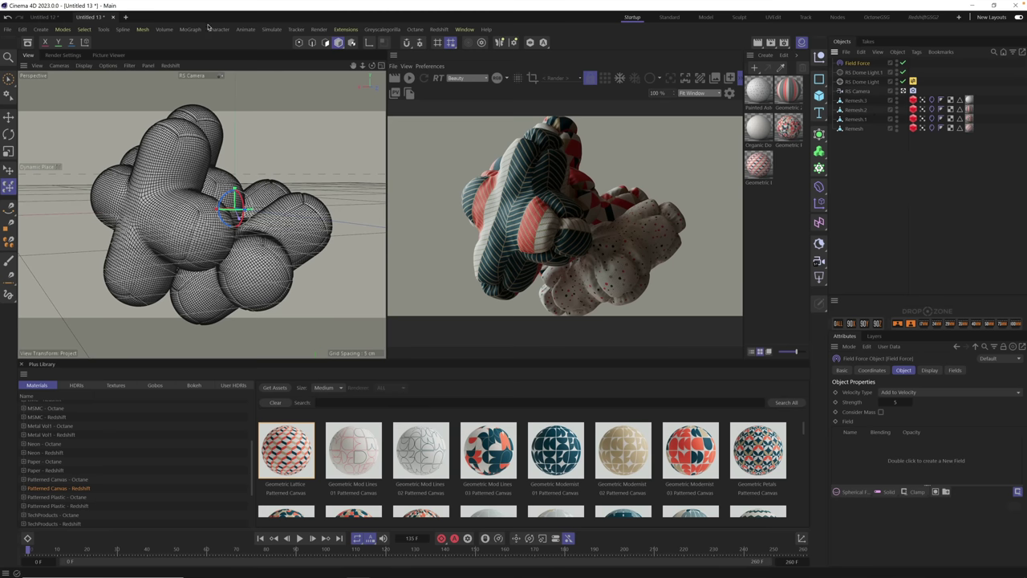
left_click(271, 29)
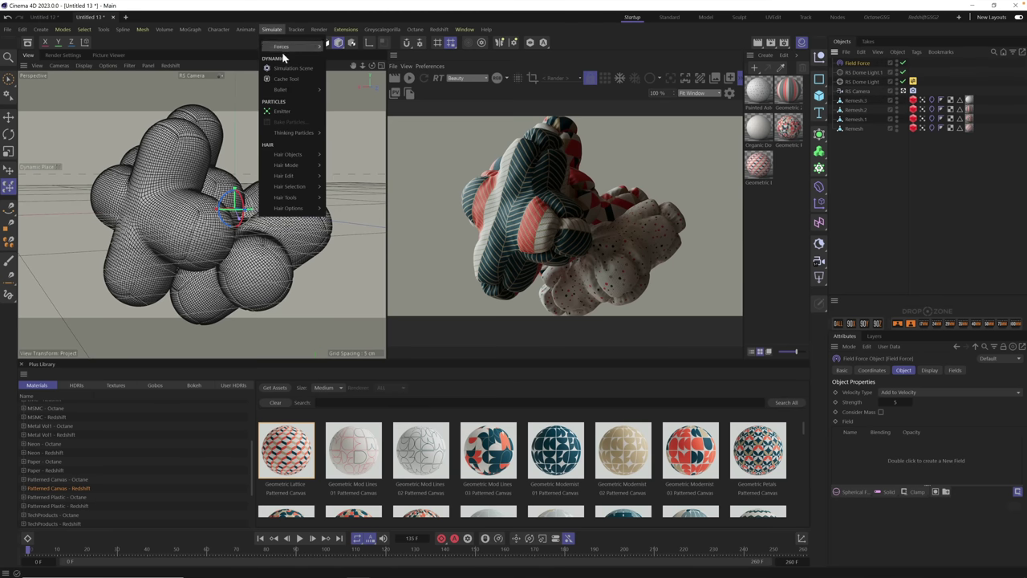
mouse_move(287, 48)
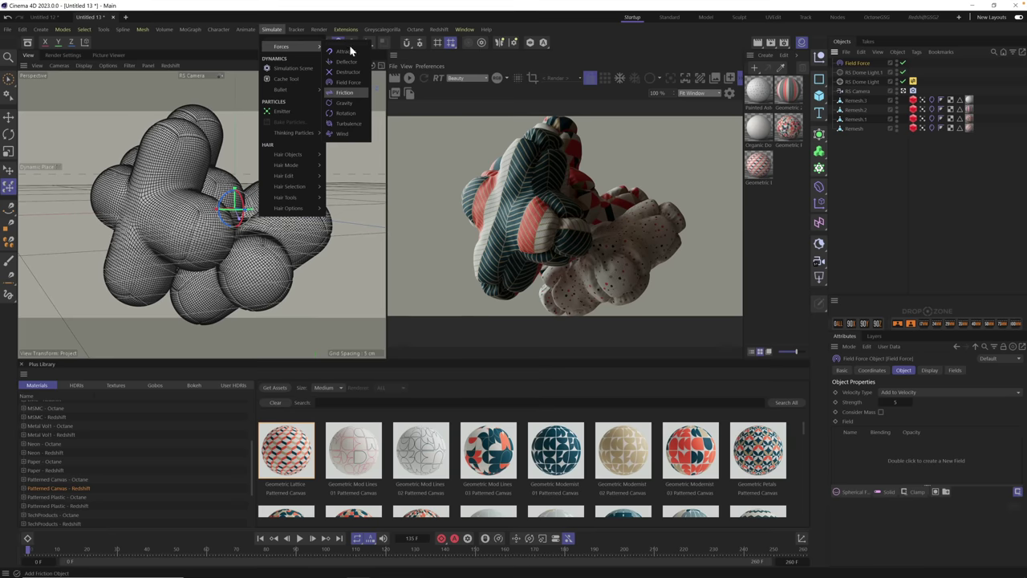
left_click(902, 198)
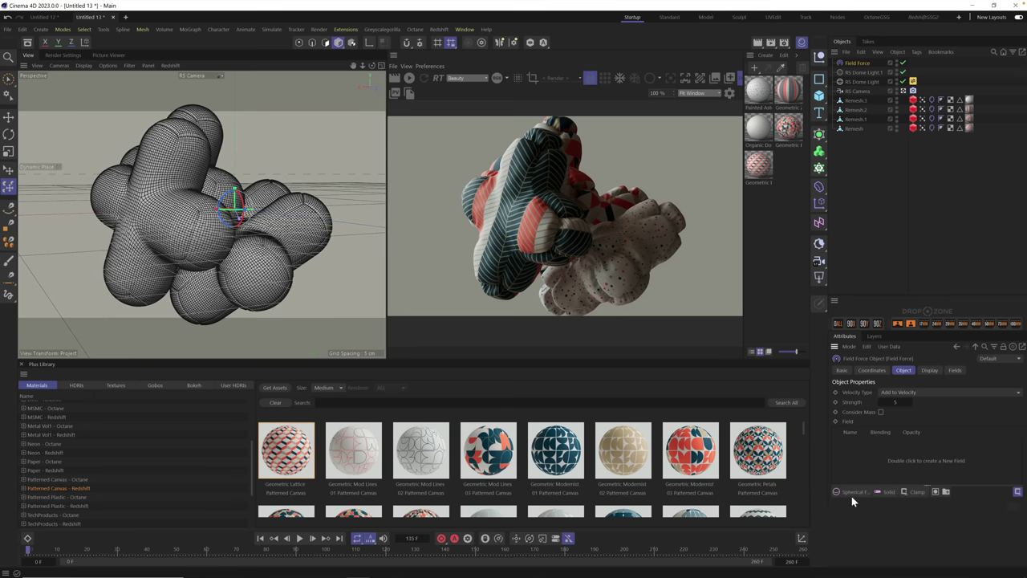
Add a Spherical Field to the Field Force's field list
left_click_drag(852, 492, 881, 473)
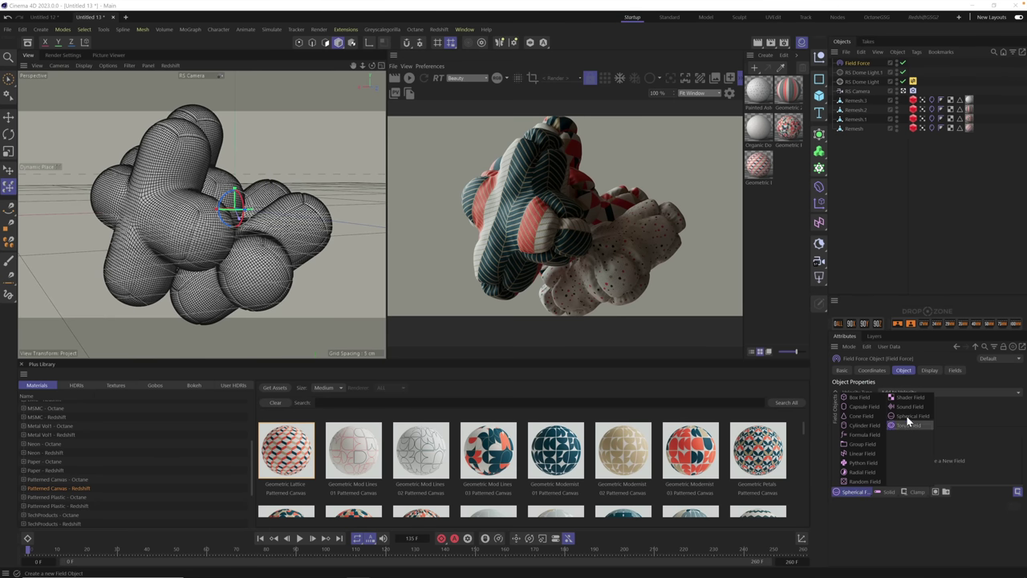
left_click_drag(908, 419, 909, 419)
scroll(263, 212, "down", 3)
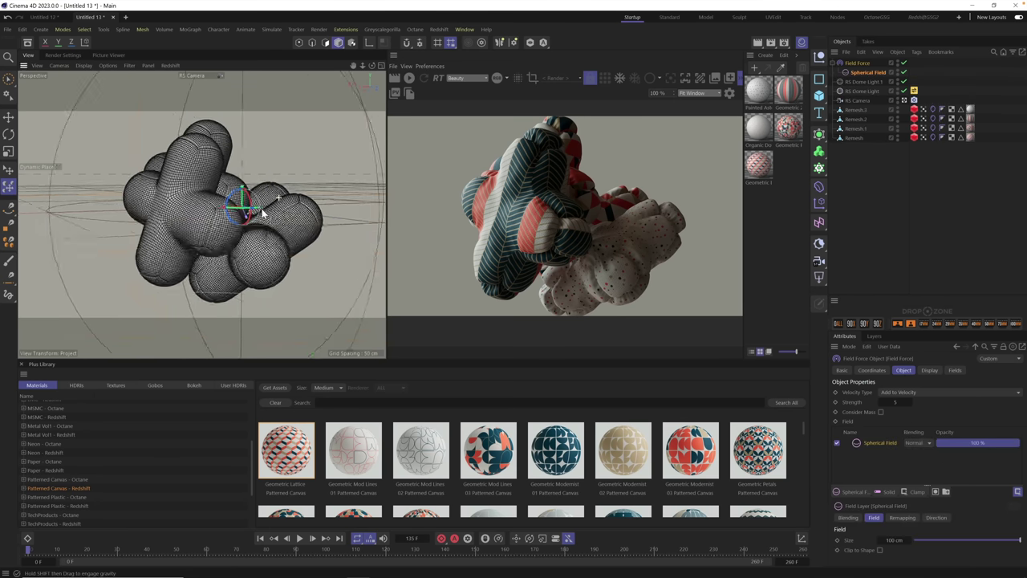
scroll(263, 212, "down", 2)
left_click_drag(258, 211, 230, 240, "alt")
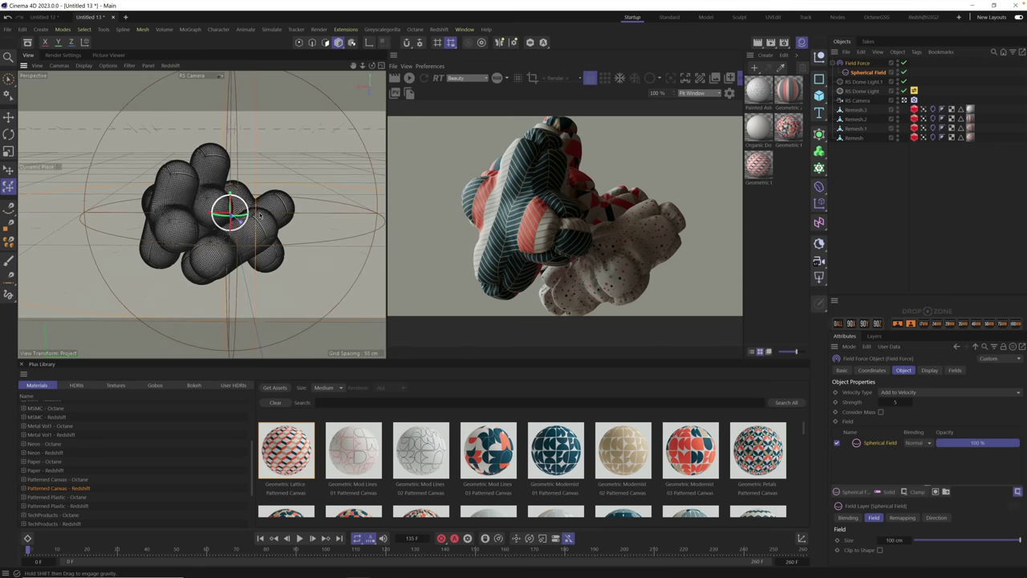
left_click(203, 208)
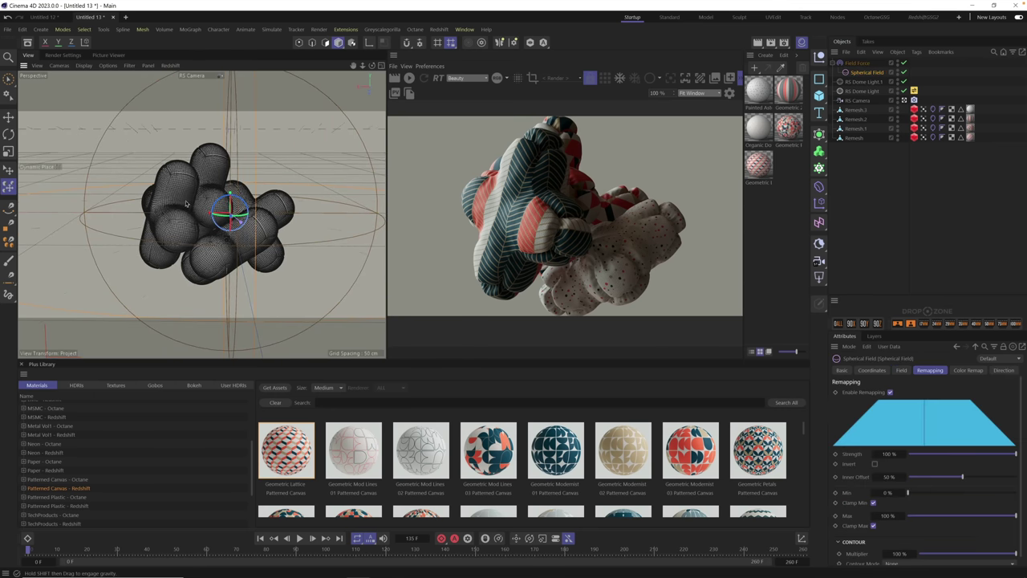
Move the four Remesh blobs apart in different directions and play the simulation
left_click(8, 118)
left_click(165, 200)
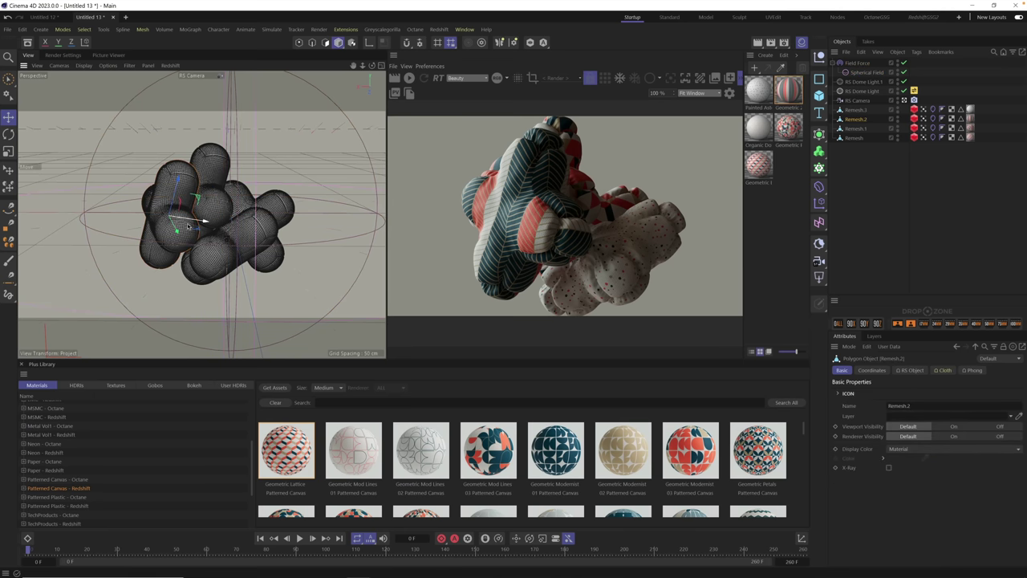
left_click_drag(193, 223, 154, 221)
left_click_drag(210, 175, 215, 129)
left_click_drag(287, 210, 323, 178)
left_click_drag(244, 253, 271, 295)
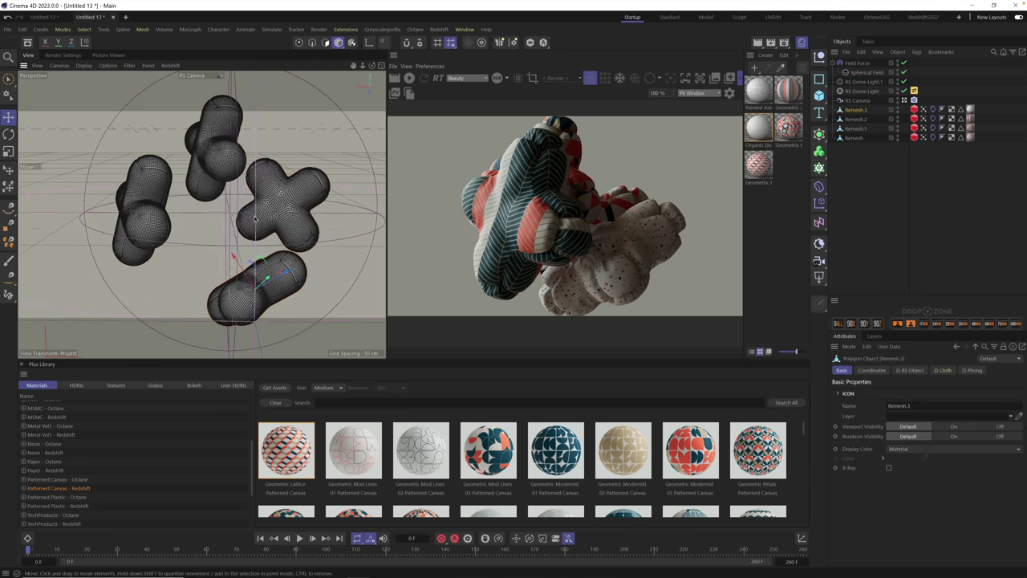
mouse_move(253, 220)
left_mouse_down("alt")
mouse_move(235, 212)
mouse_move(237, 223)
left_mouse_up("alt")
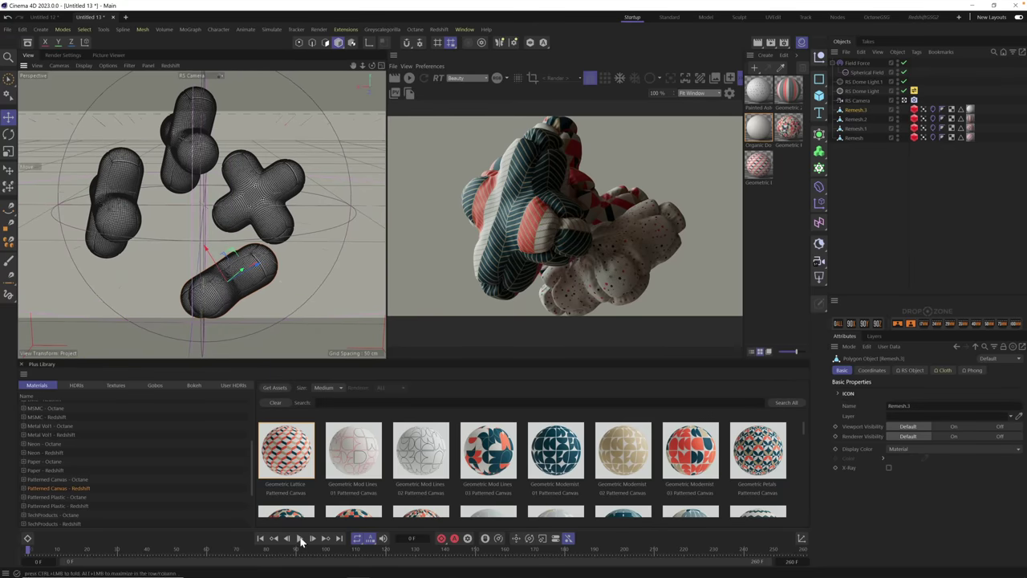
left_click(299, 538)
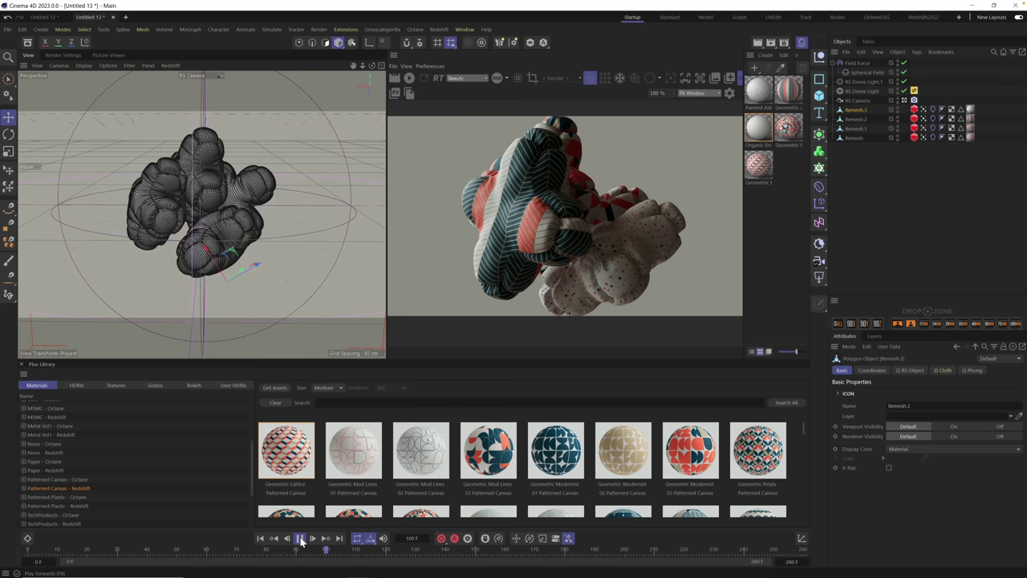
Rewind the simulation and set the Field Force Strength from 5 to 20
left_click(299, 539)
left_click(260, 539)
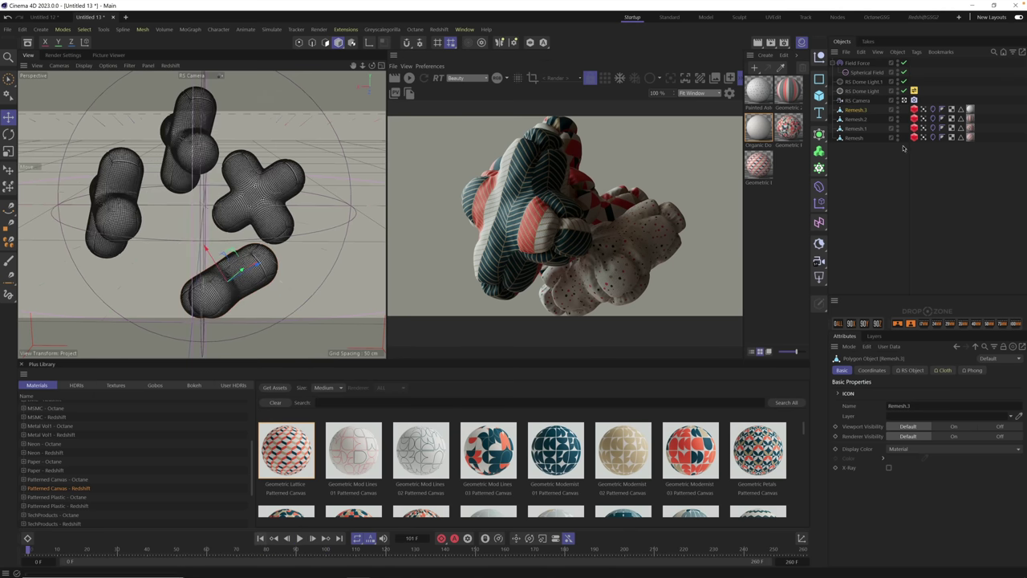
left_click(858, 62)
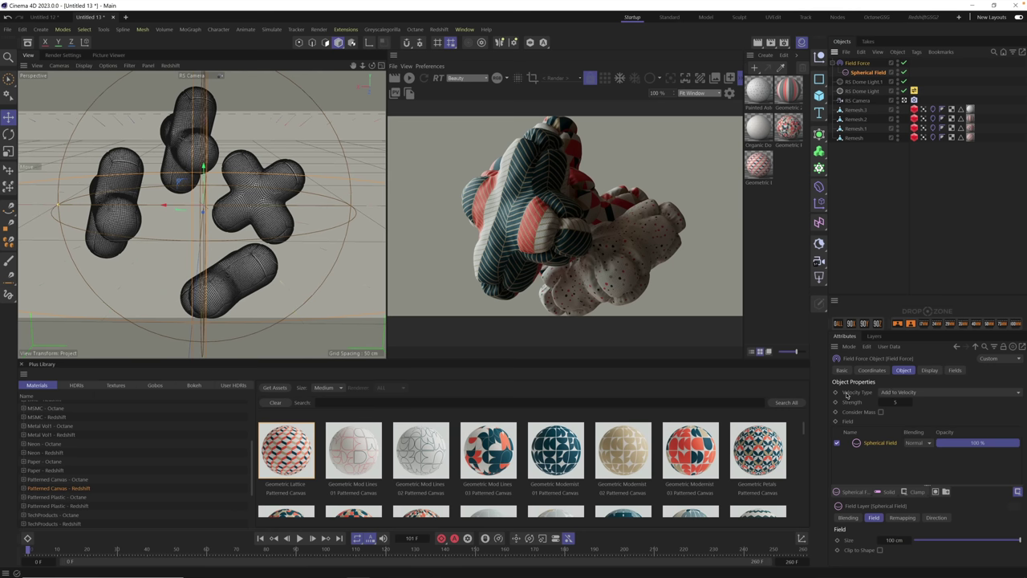
left_click(896, 402)
Test the stronger force in playback, rewind, and switch off the Spherical Field layer
left_click(300, 539)
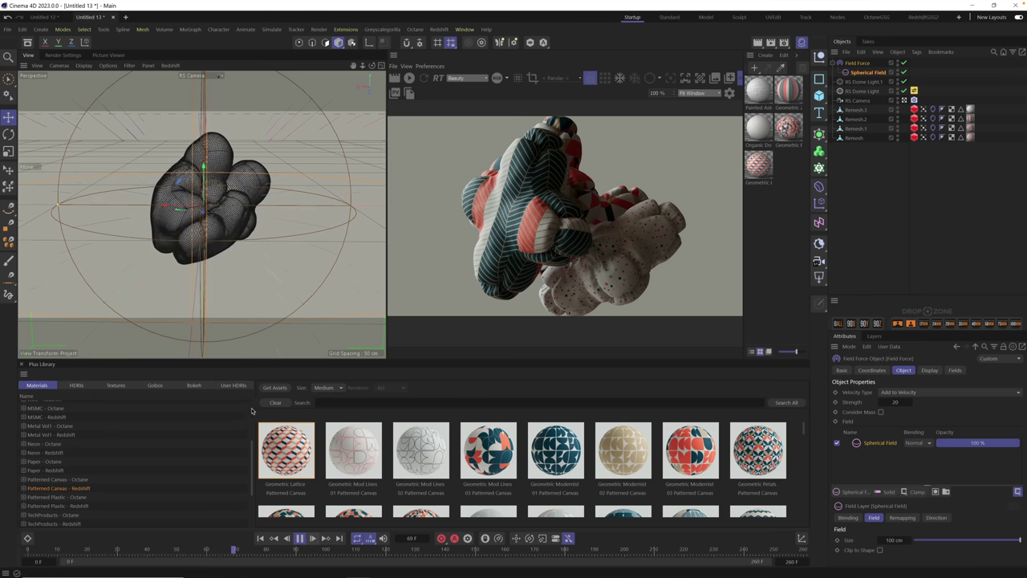
left_click(299, 538)
left_click(260, 539)
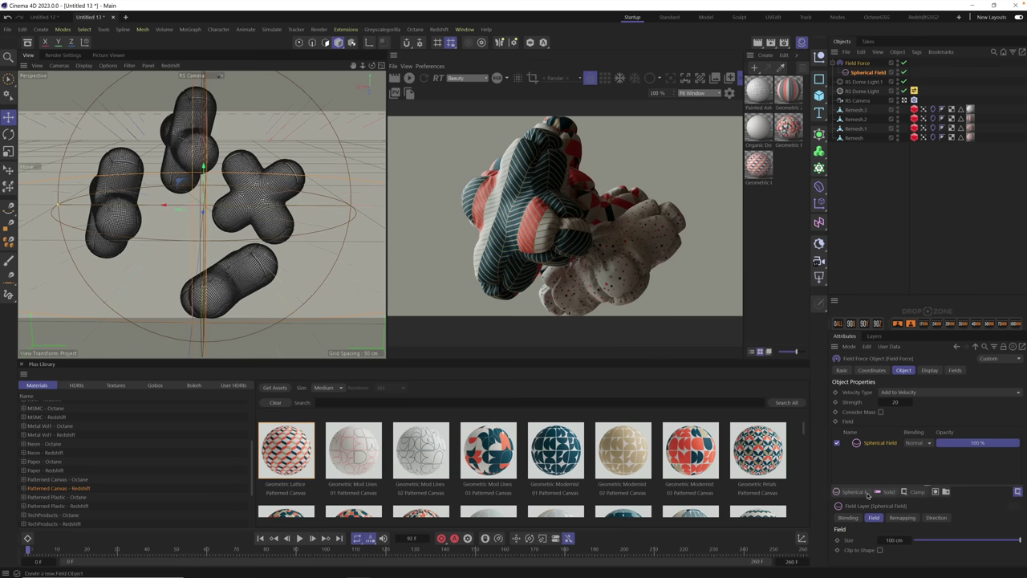
left_click(837, 443)
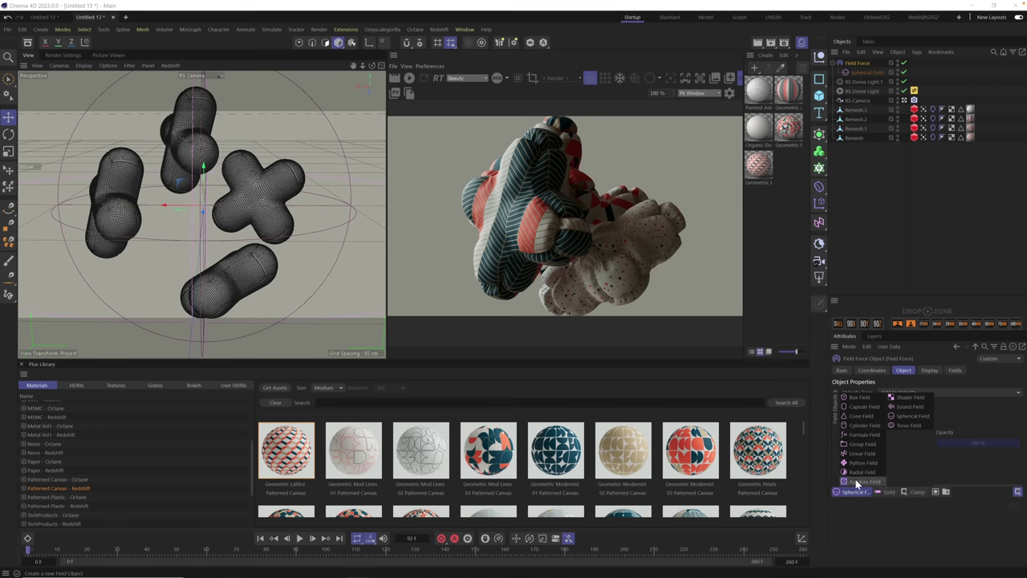
Add a Random Field to the Field Force and re-enable the Spherical Field layer
left_click(863, 481)
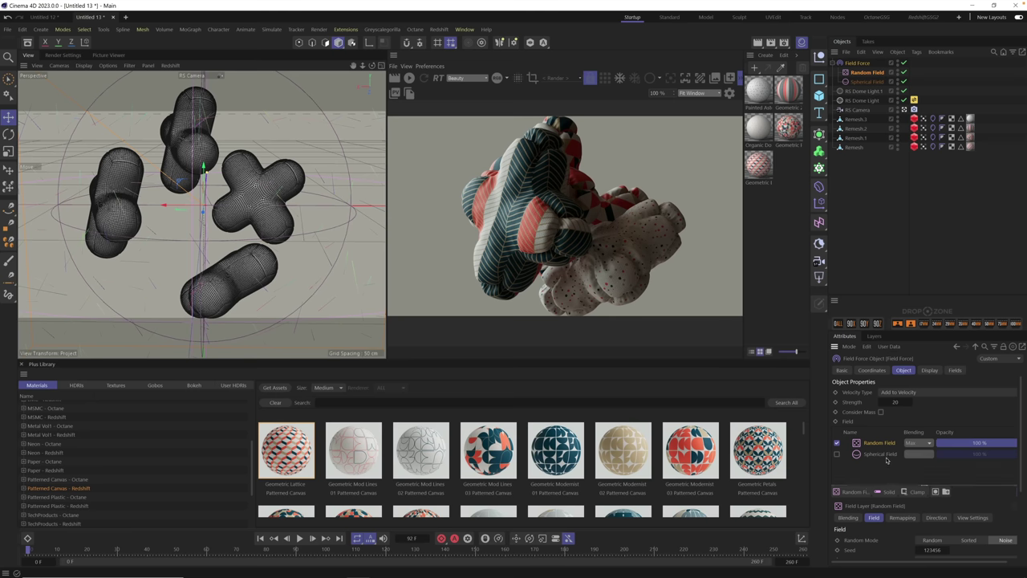
left_click(300, 540)
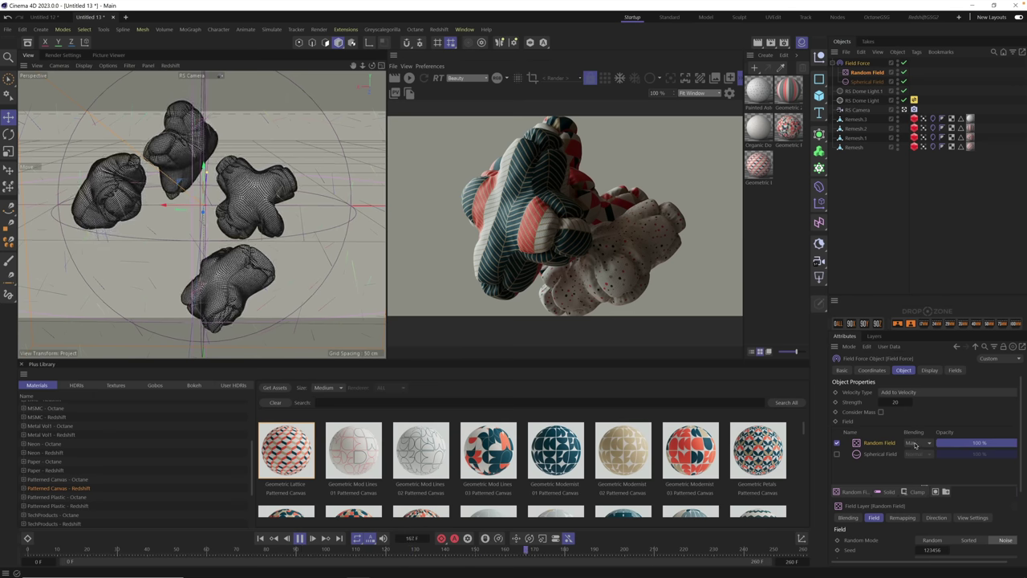
left_click(838, 454)
Set the Random Field blending to Add and lower the Spherical Field opacity to 10.6%
left_click(923, 444)
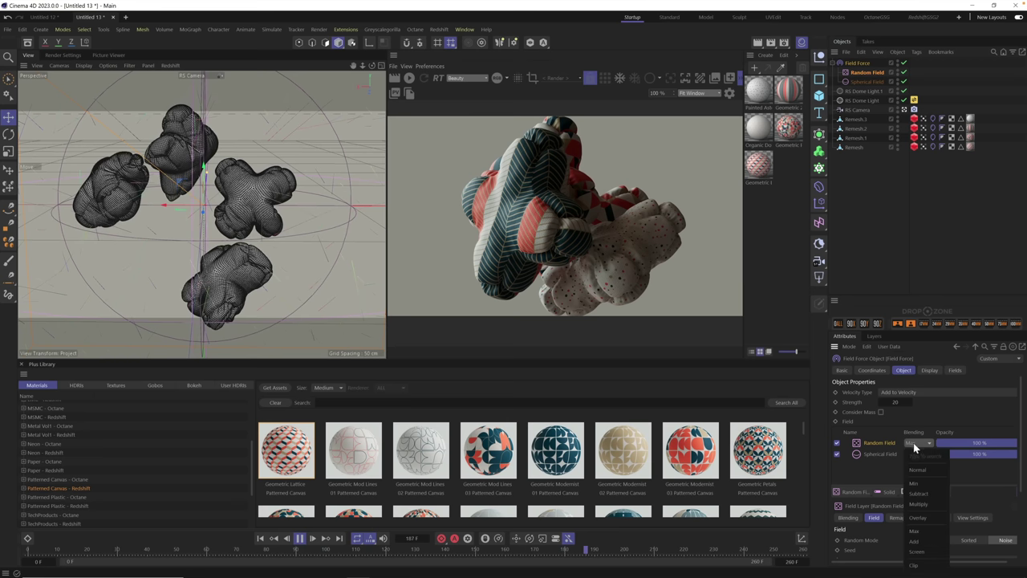
left_click(934, 545)
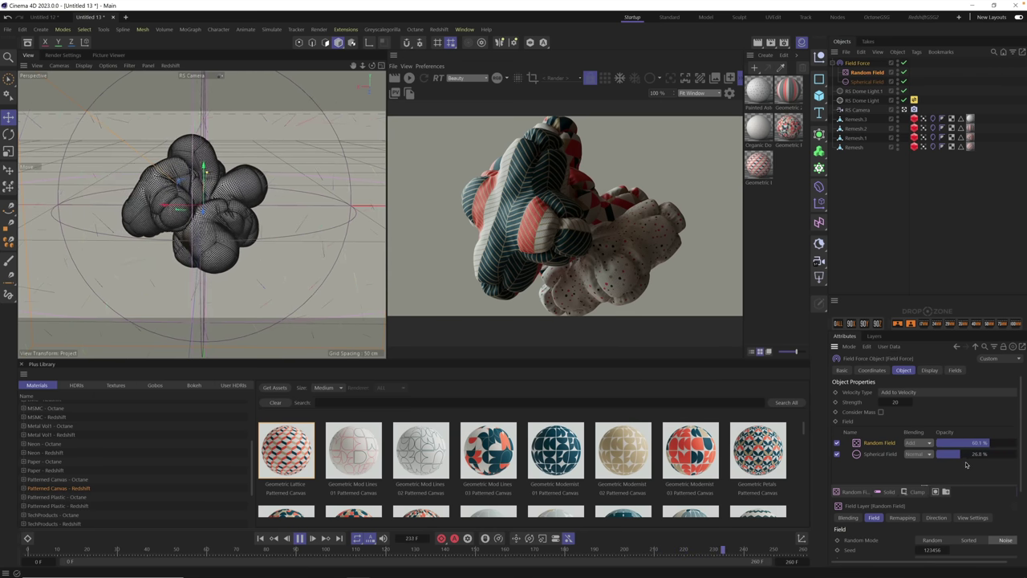
left_click_drag(967, 455, 937, 475)
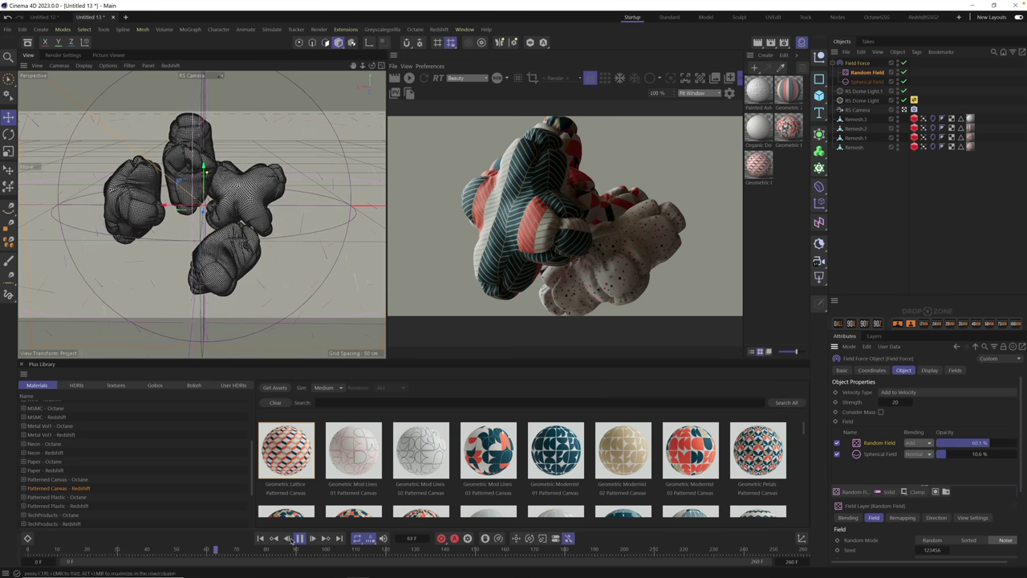
Select all four Cloth tags and set their Bendiness to 200
key("F8")
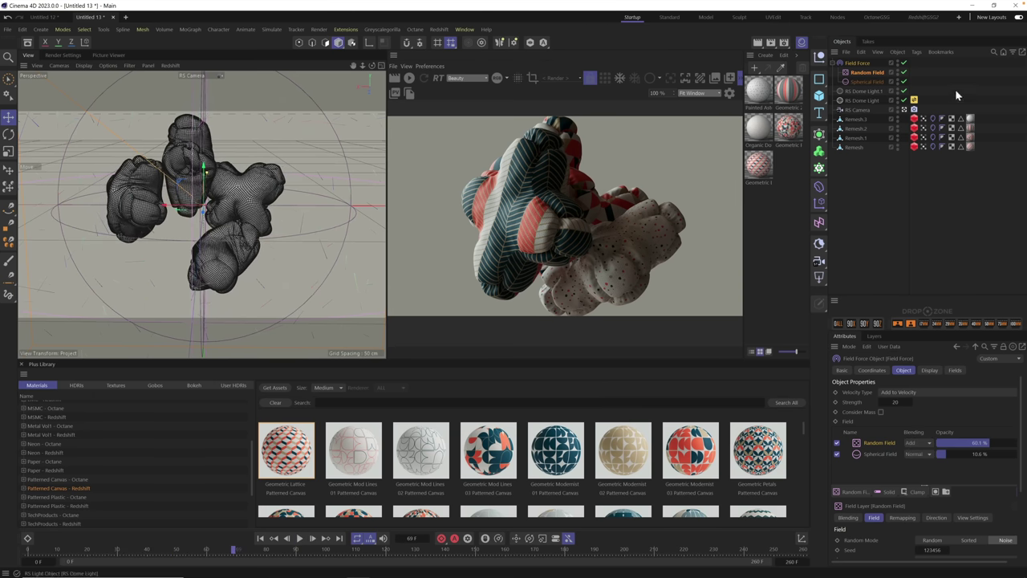
left_click_drag(935, 113, 939, 167)
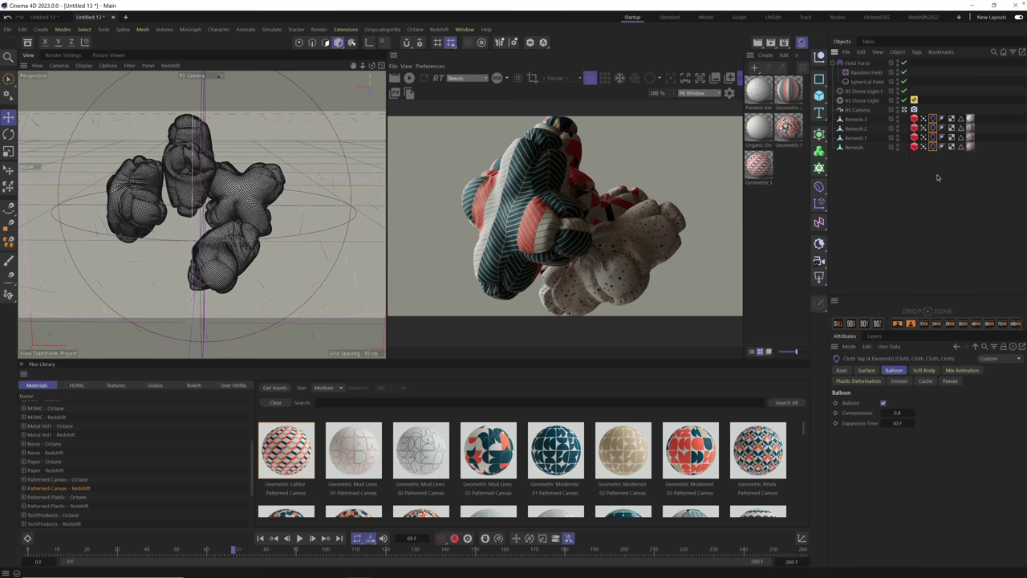
left_click(883, 404)
left_click(870, 372)
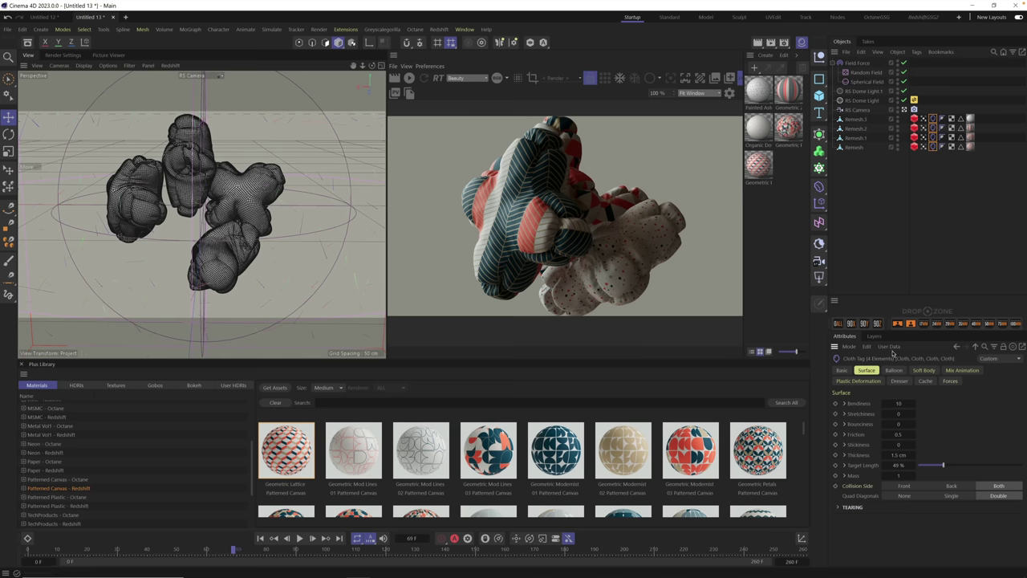
double_click(900, 404)
type("200")
Play the simulation to test the stiffer cloth, then reselect the Field Force
left_click(300, 538)
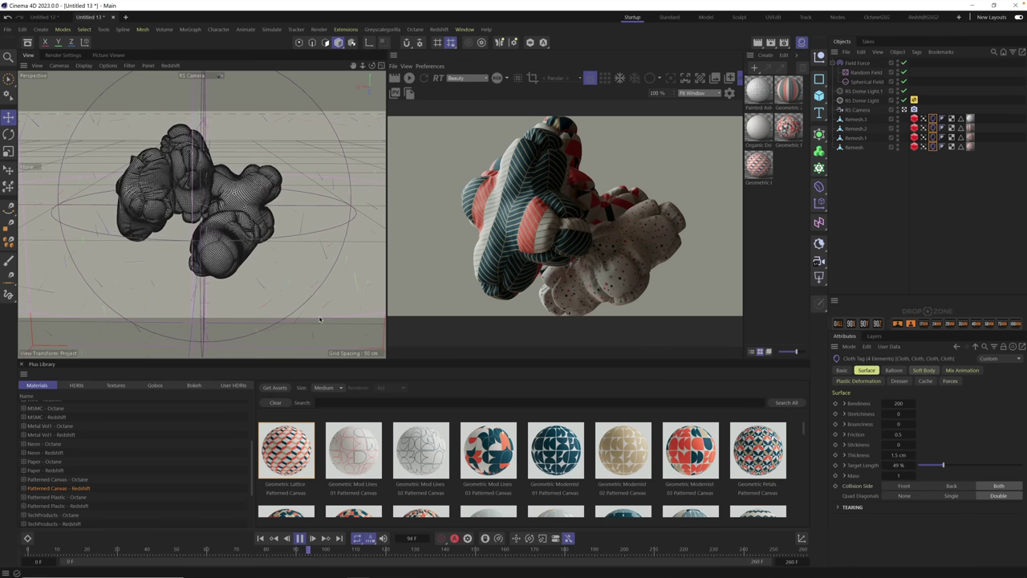
left_click(300, 539)
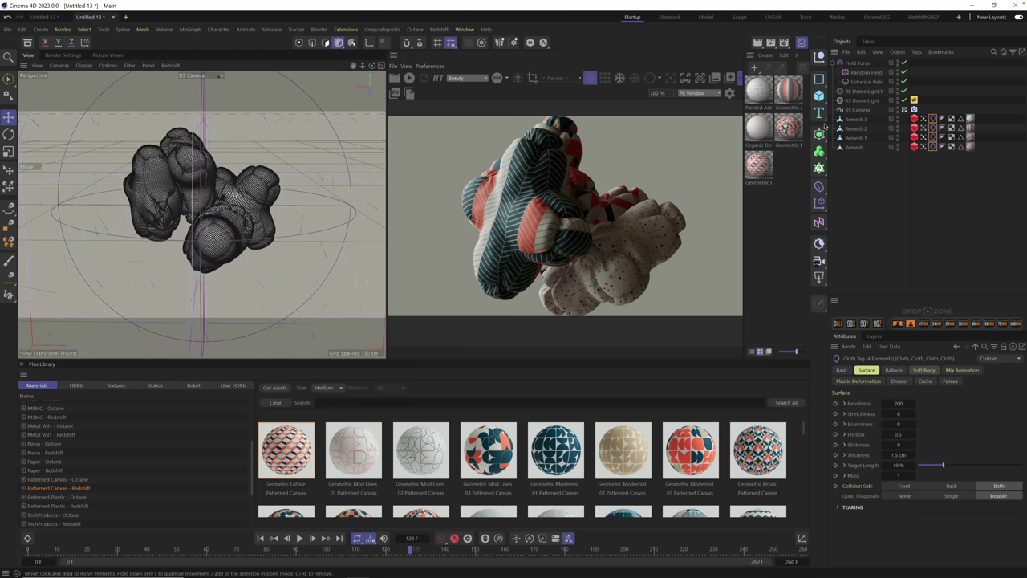
left_click(857, 64)
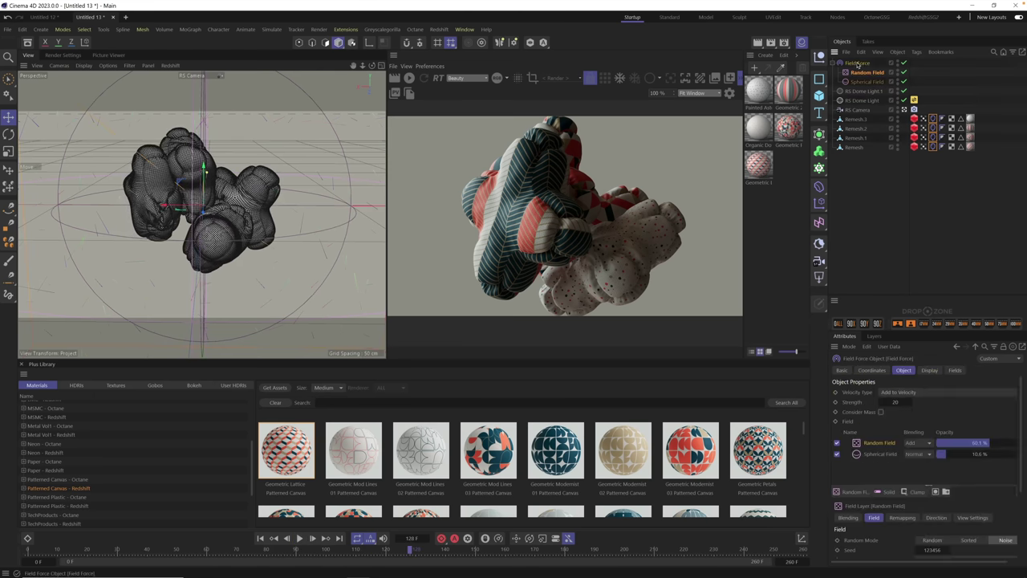
Add a Radial Field with Add blending, switching off the Random and Spherical layers
left_click(856, 492)
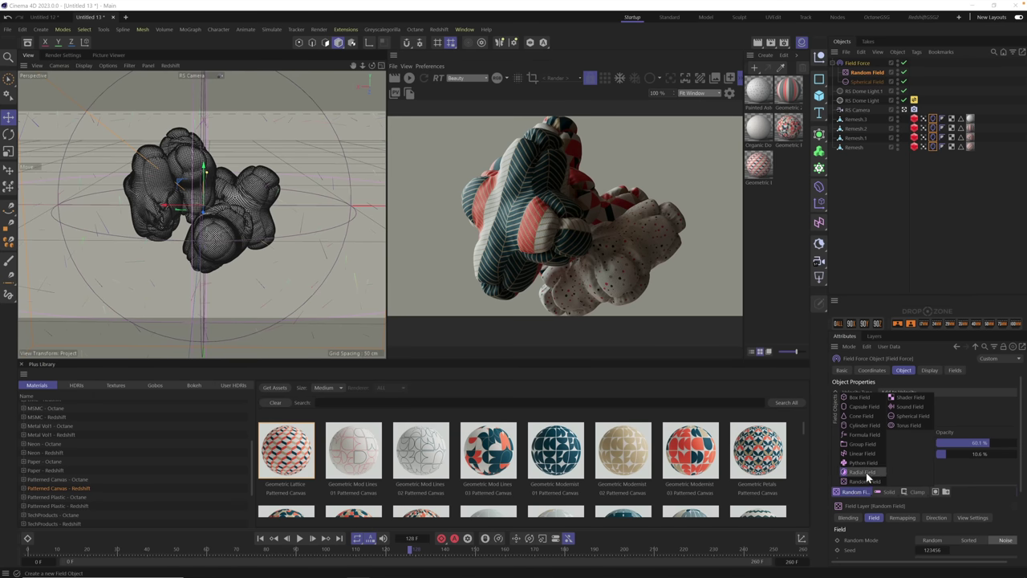
left_click(866, 472)
left_click(838, 454)
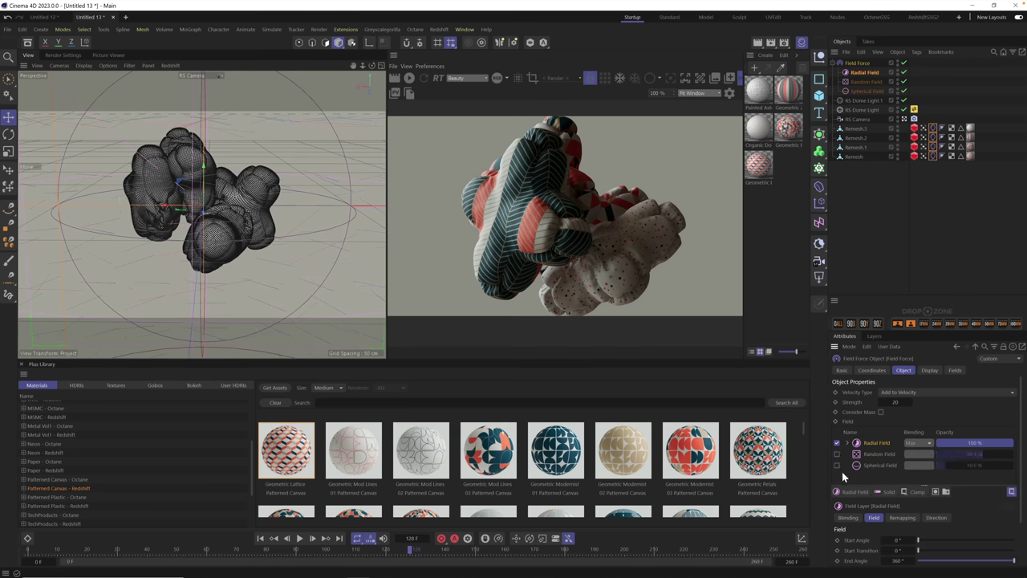
left_click(837, 465)
left_click(926, 444)
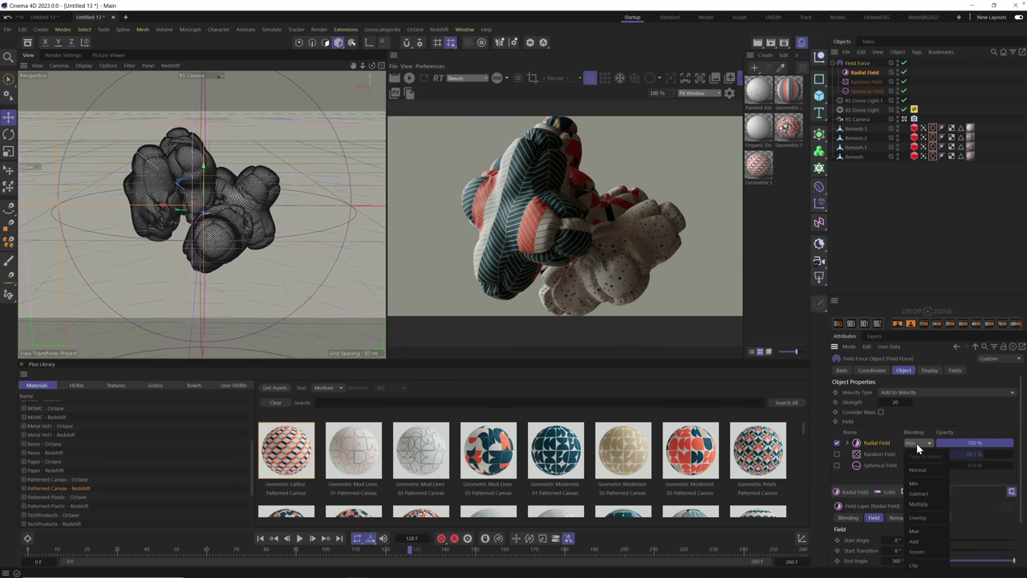
left_click(930, 544)
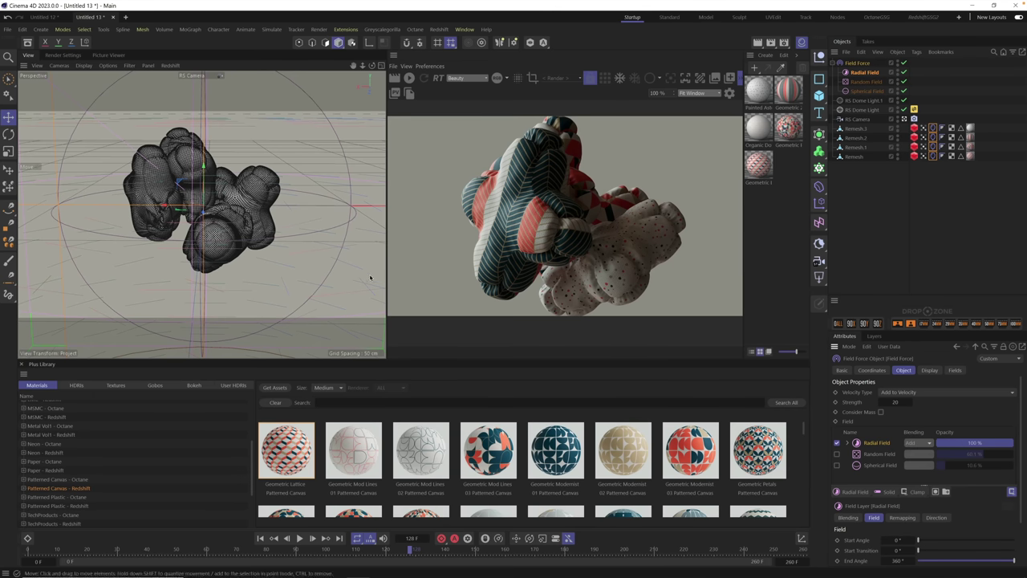
Play the simulation and orbit the view to watch the radial rings affect the blobs
scroll(231, 278, "down", 5)
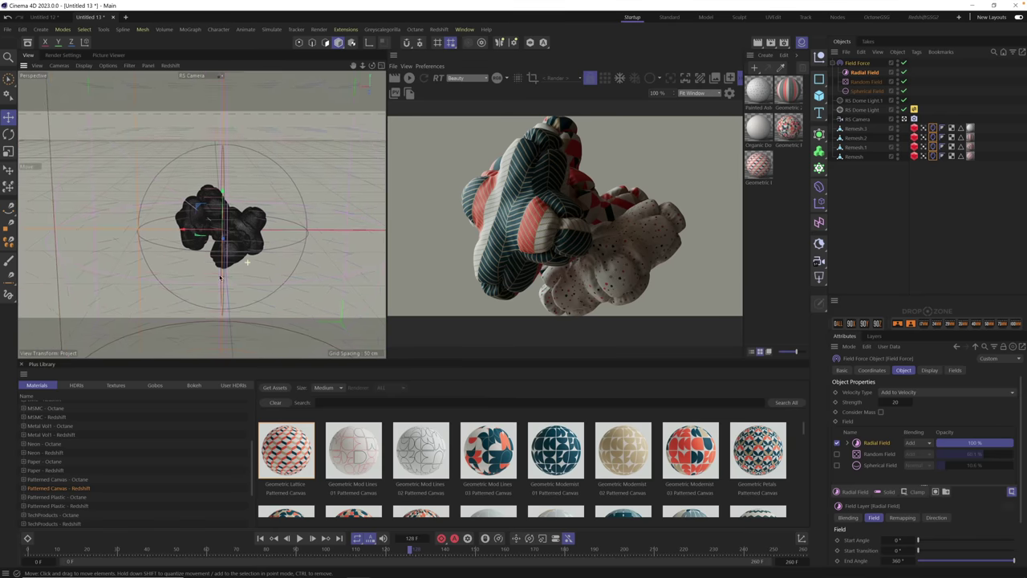
left_click_drag(256, 219, 272, 304, "alt")
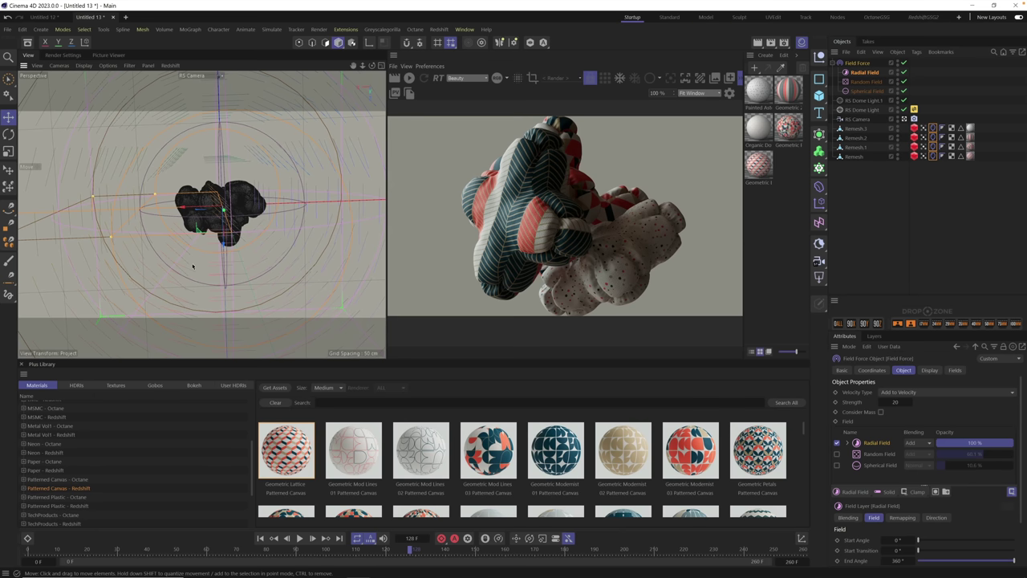
left_click(300, 538)
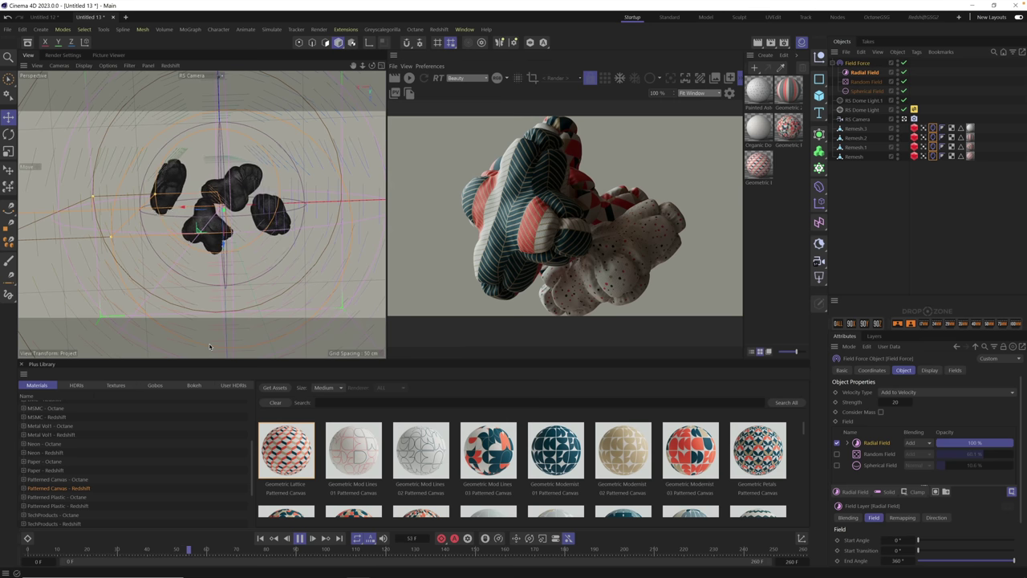
left_click(299, 538)
left_click_drag(267, 244, 310, 230, "alt")
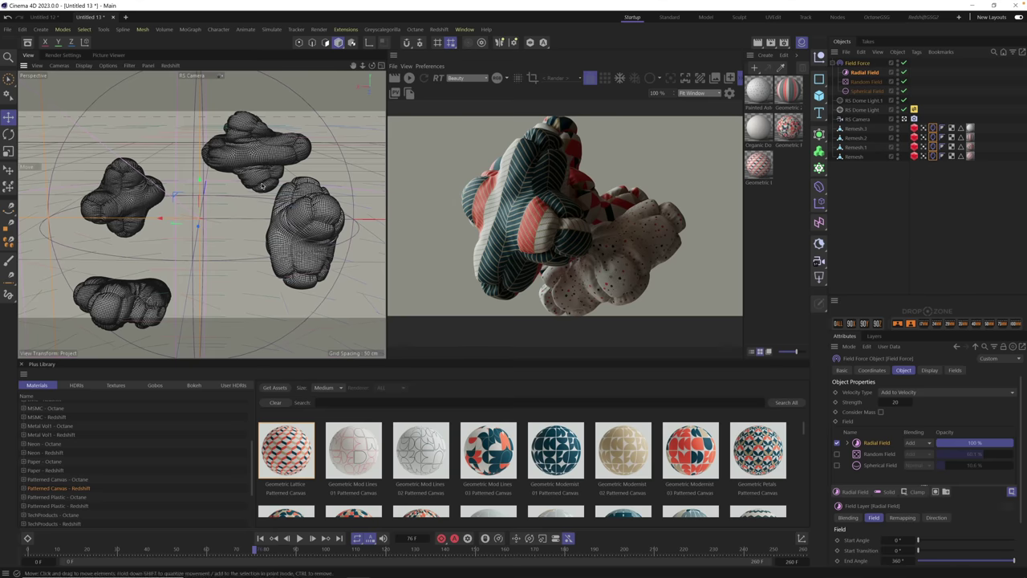
Enable Random and Spherical layers; set opacities to Random 71.2%, Spherical 55.4%, Radial 62.6%
left_click(858, 63)
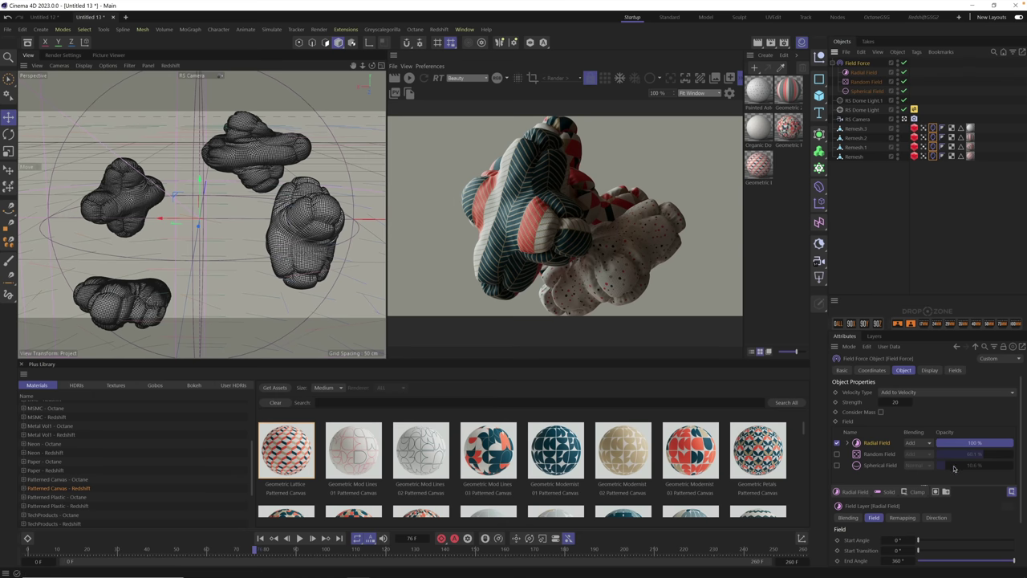
left_click(837, 455)
left_click(838, 466)
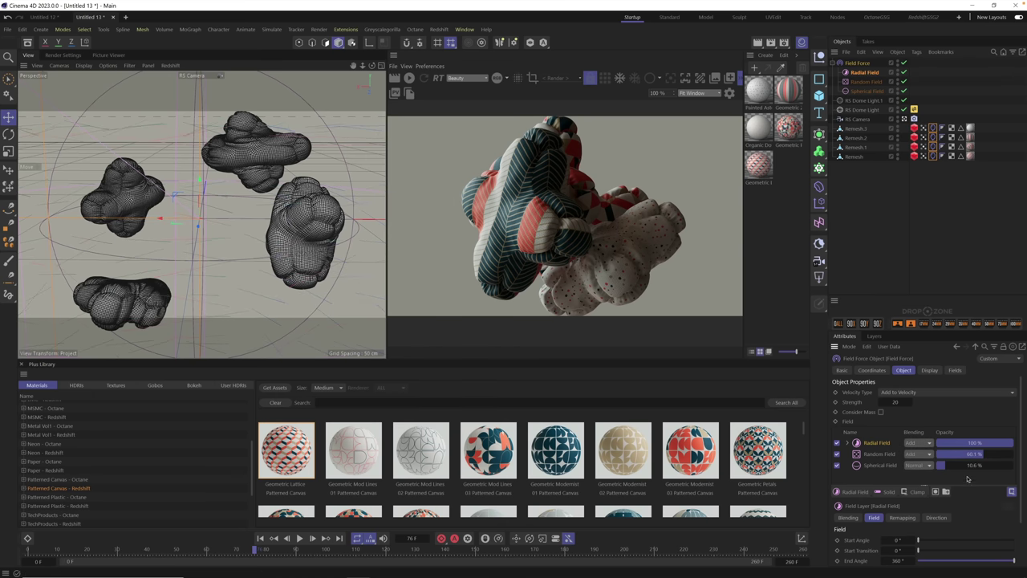
left_click_drag(994, 465, 928, 470)
left_click_drag(961, 467, 983, 473)
left_click(991, 455)
left_click(260, 538)
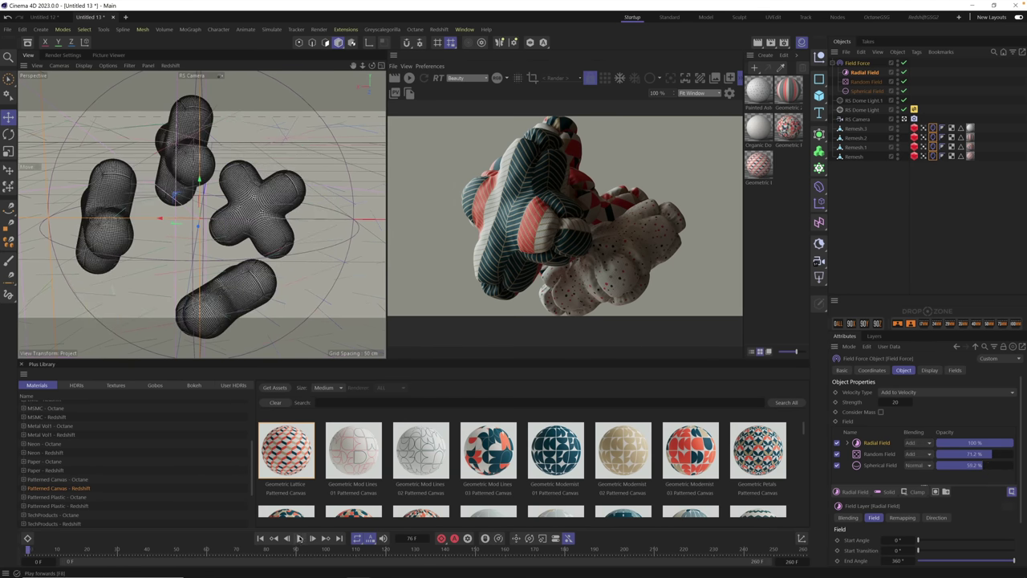
left_click(299, 538)
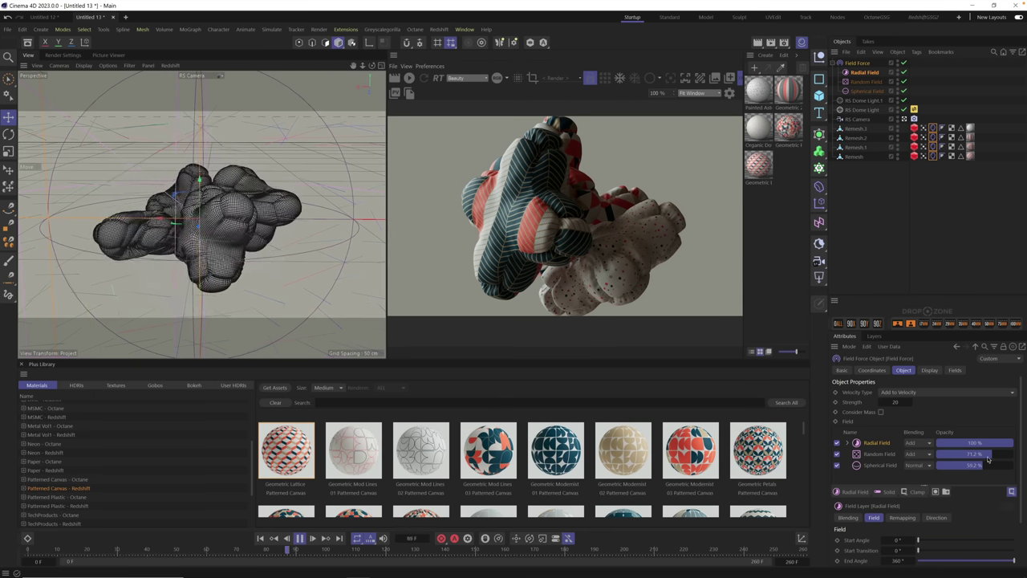
mouse_move(988, 449)
left_mouse_down()
mouse_move(1001, 467)
mouse_move(992, 467)
left_mouse_up()
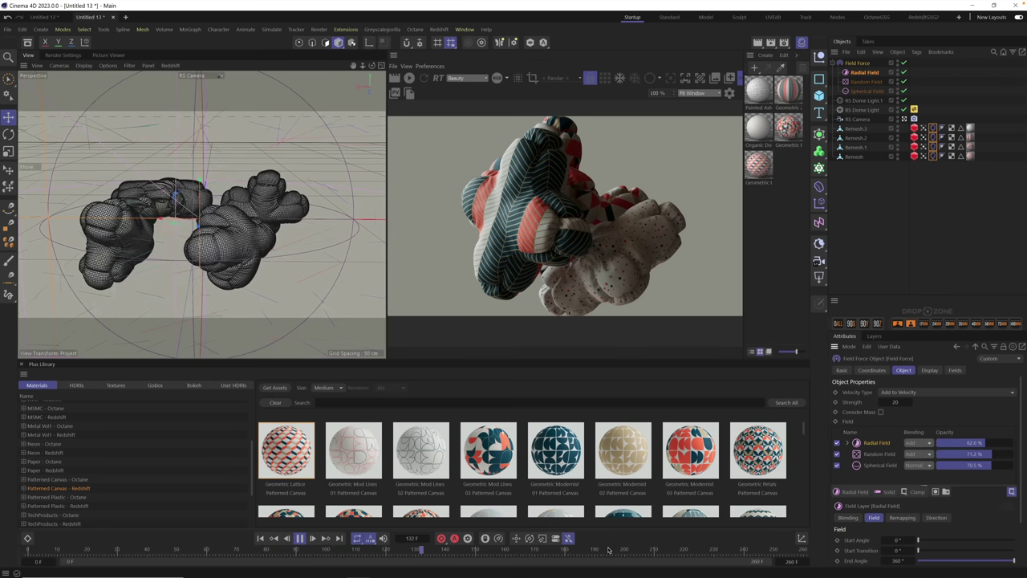
Test the Spherical Field's remapping strength, leave it at 0%, then stop and rewind playback
left_click(879, 465)
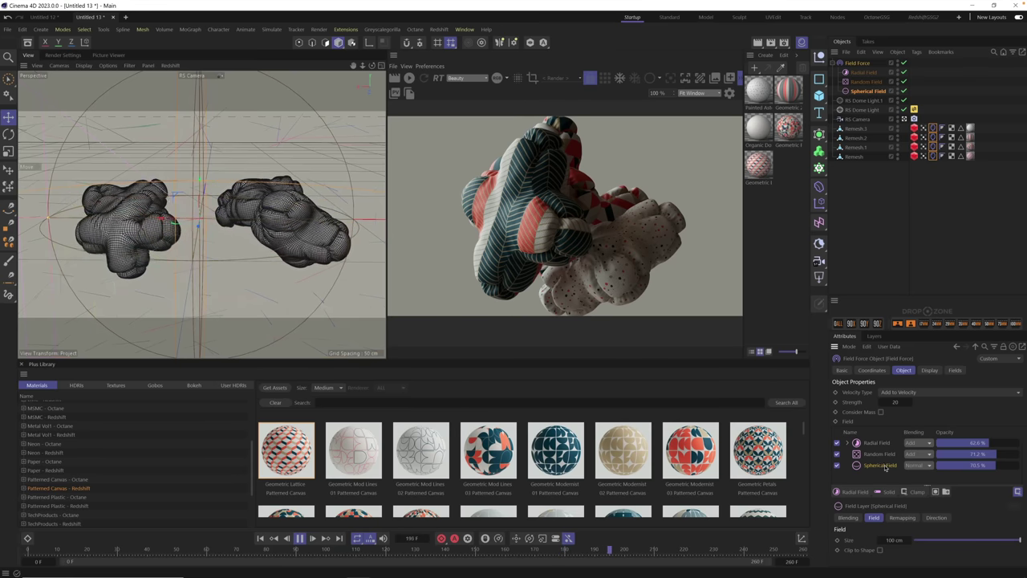
left_click(867, 91)
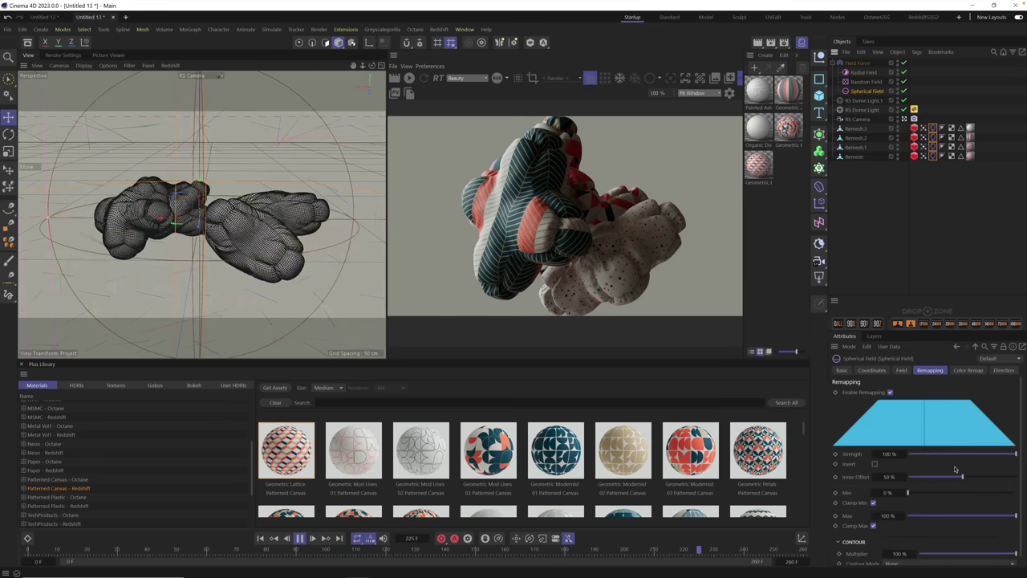
left_click_drag(968, 454, 891, 456)
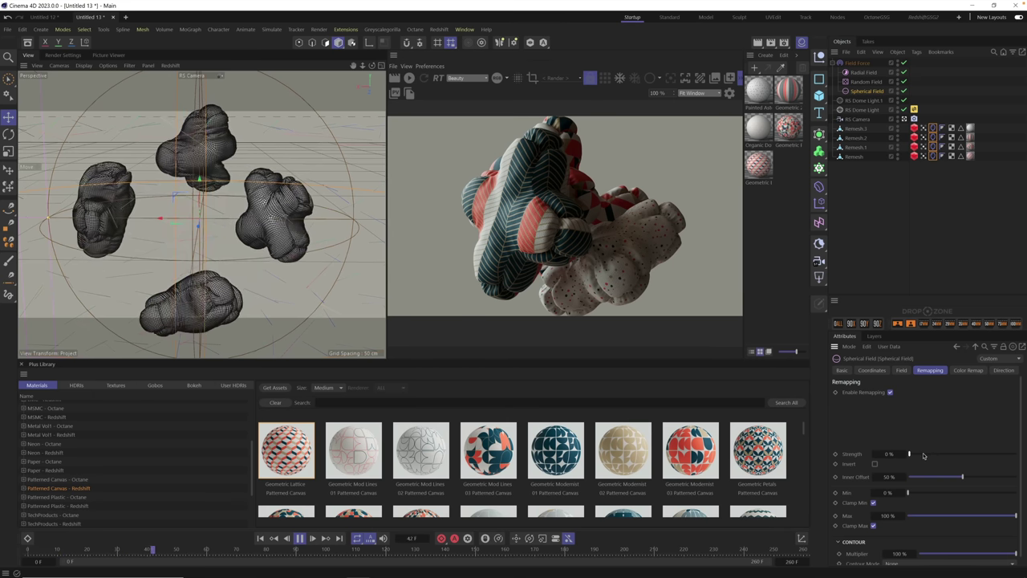
left_click_drag(910, 454, 1016, 456)
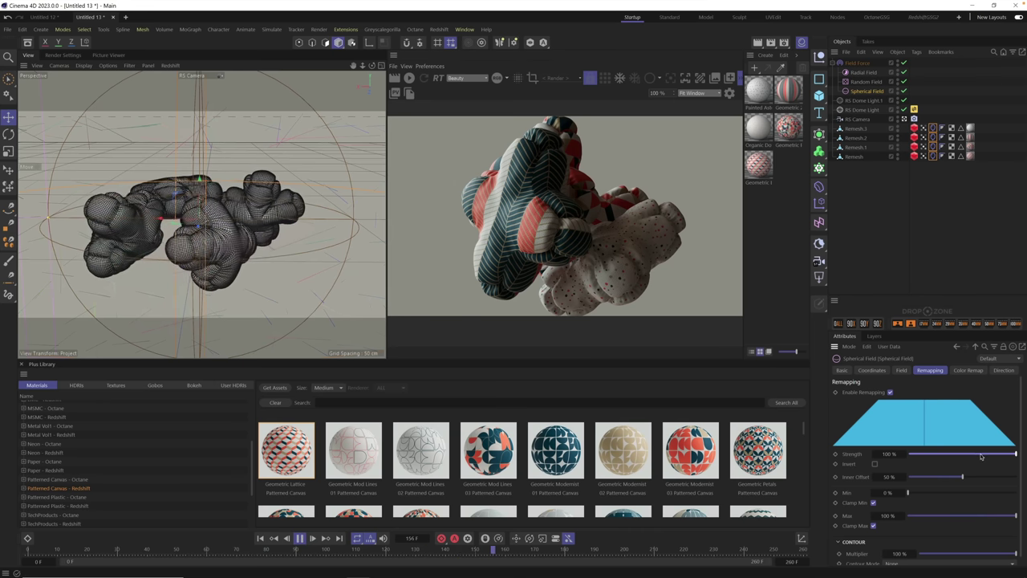
left_click_drag(981, 455, 835, 454)
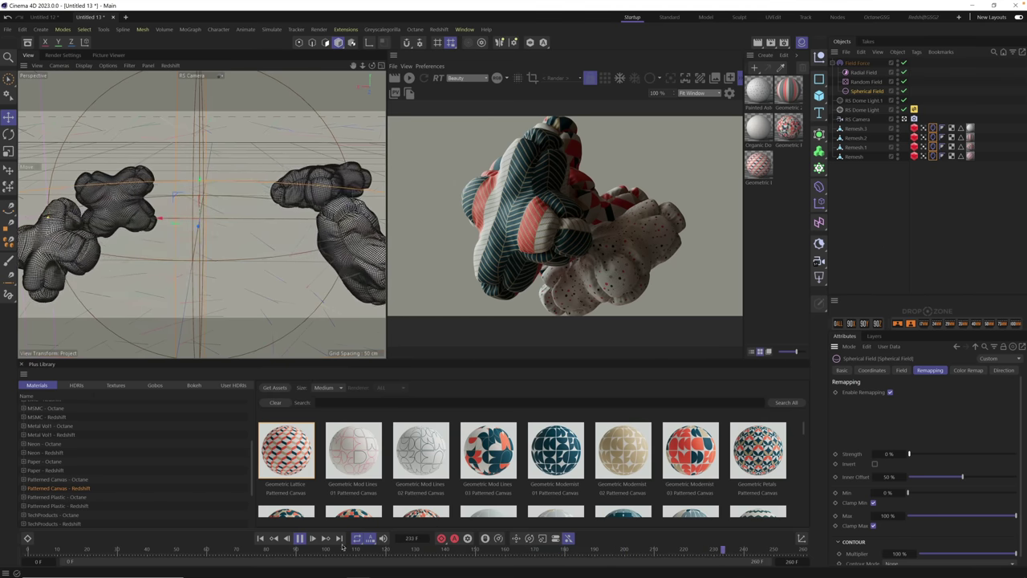
left_click(299, 538)
left_click(260, 538)
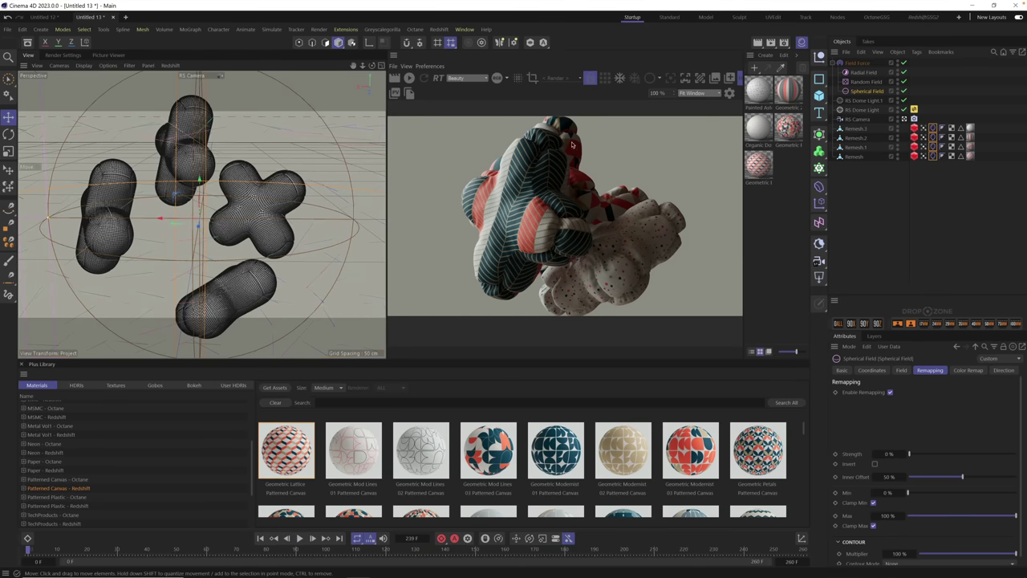
Scale up the top capsule Remesh.1 and shrink the cross-shaped object
left_click(857, 63)
left_click(193, 155)
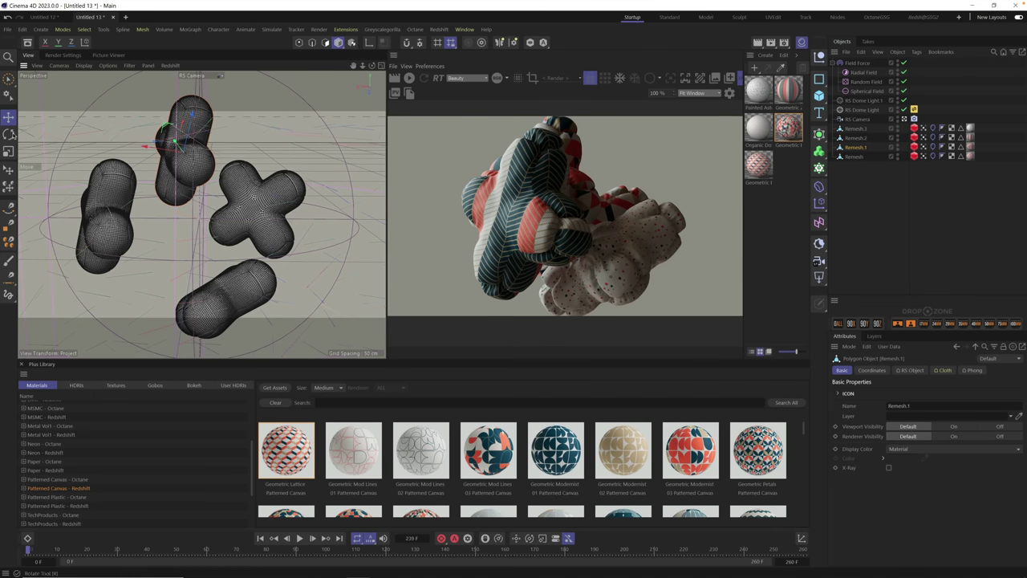
key("t")
left_click_drag(209, 199, 241, 191)
left_click(277, 194)
left_click_drag(308, 196, 352, 157)
Move the left capsule left, the lower one down-right, the upper one higher, then play
key("e")
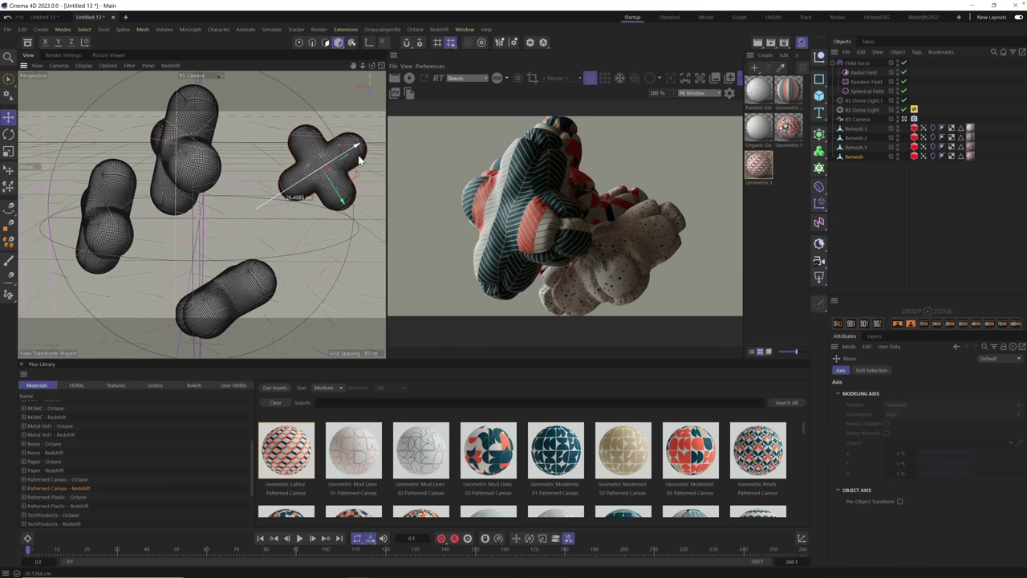
left_click(102, 219)
left_click_drag(101, 219, 32, 207)
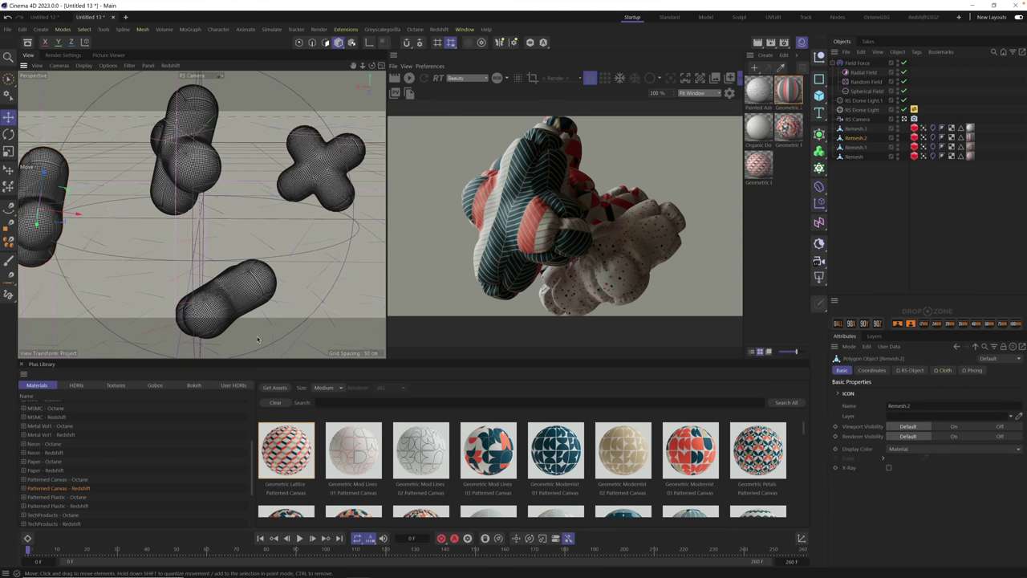
left_click_drag(246, 292, 270, 329)
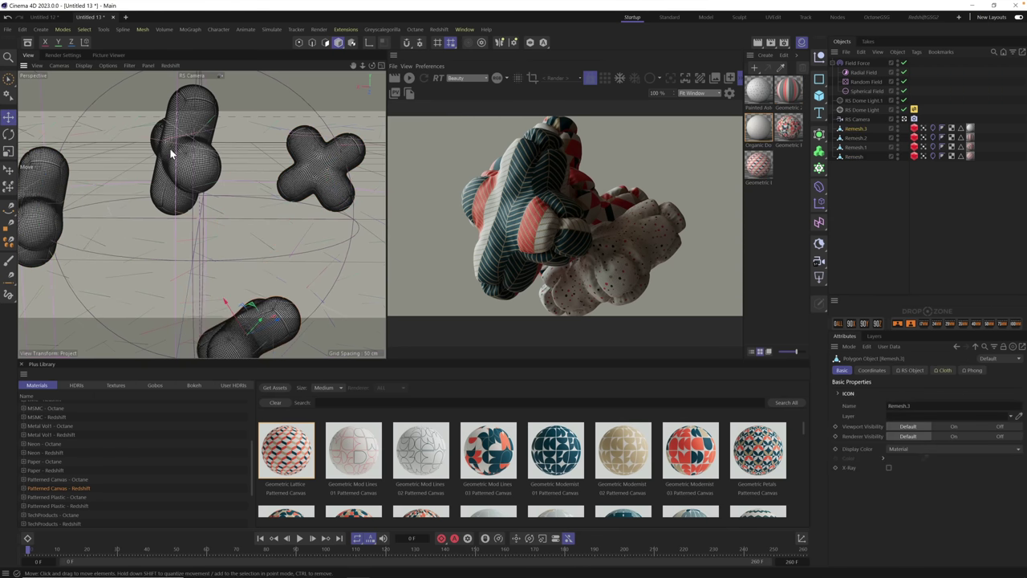
left_click(190, 138)
left_click_drag(190, 138, 193, 110)
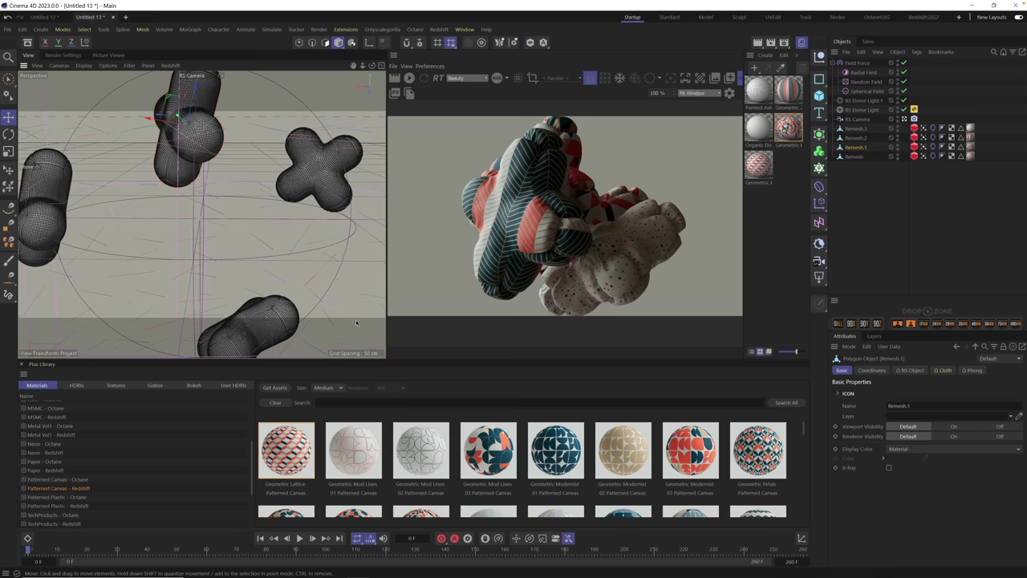
left_click(299, 539)
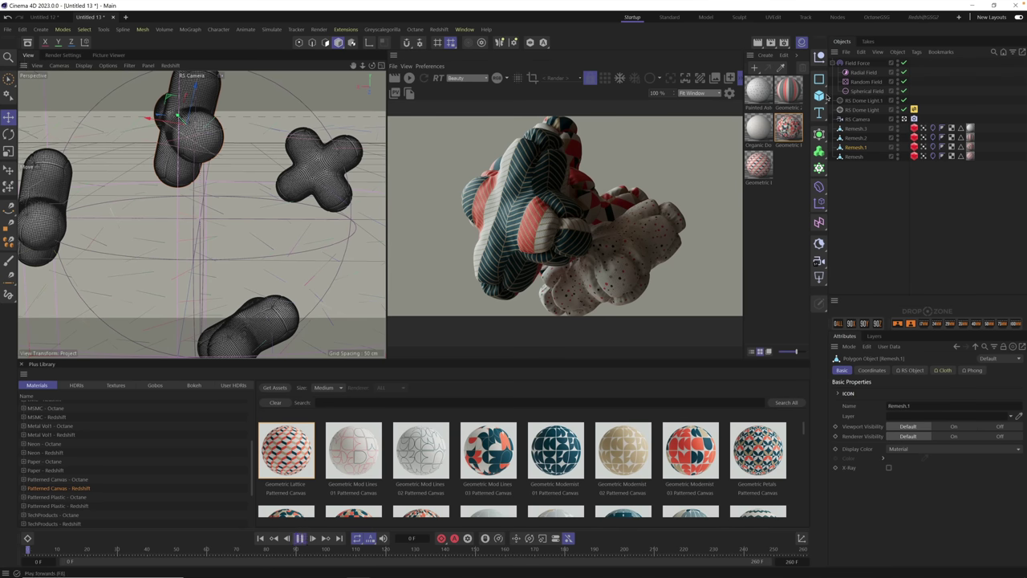
Stop playback, set Project Settings simulation Iterations to 5, and rewind to the first frame
key("F8")
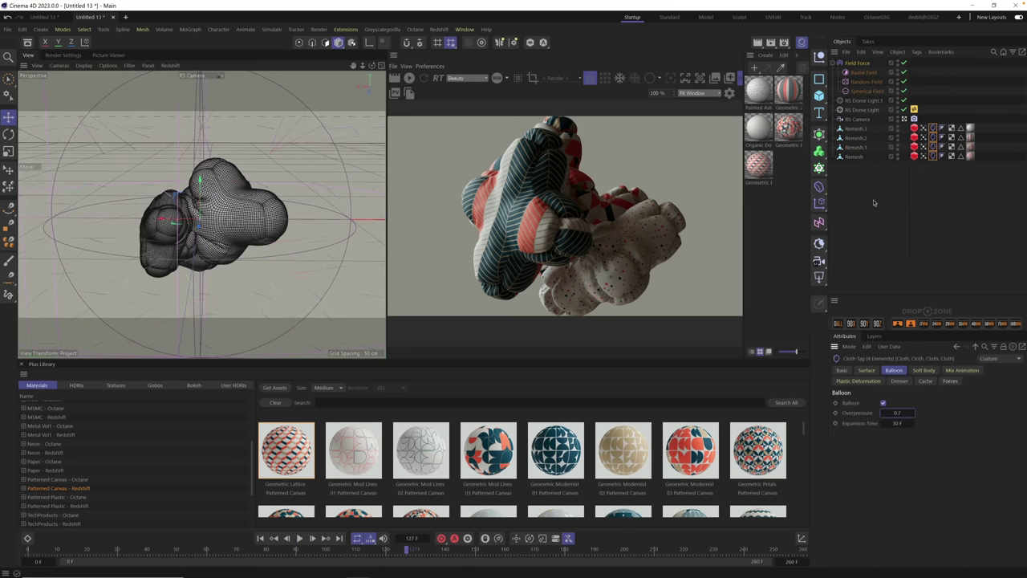
left_click(873, 200)
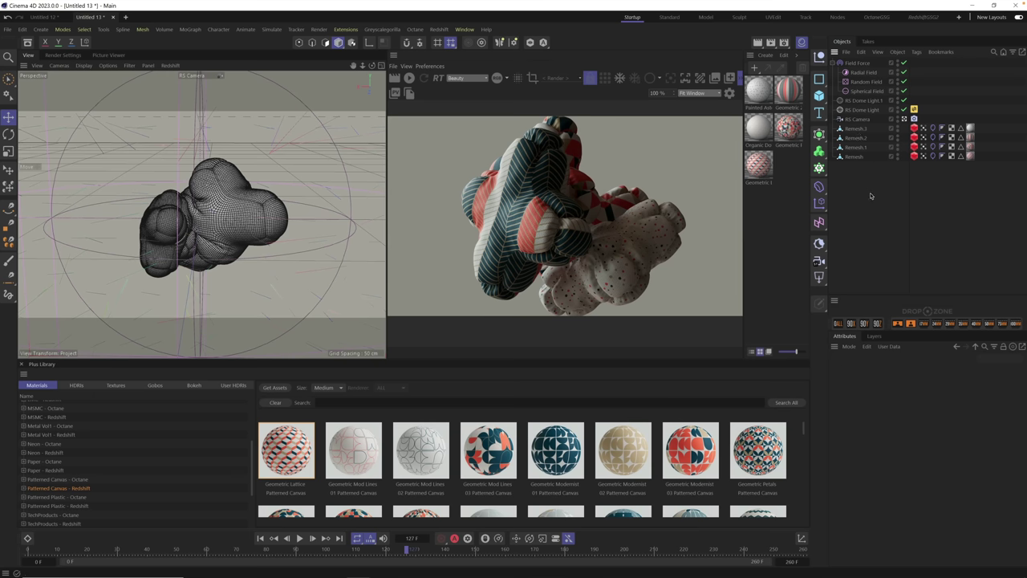
key("ctrl+d")
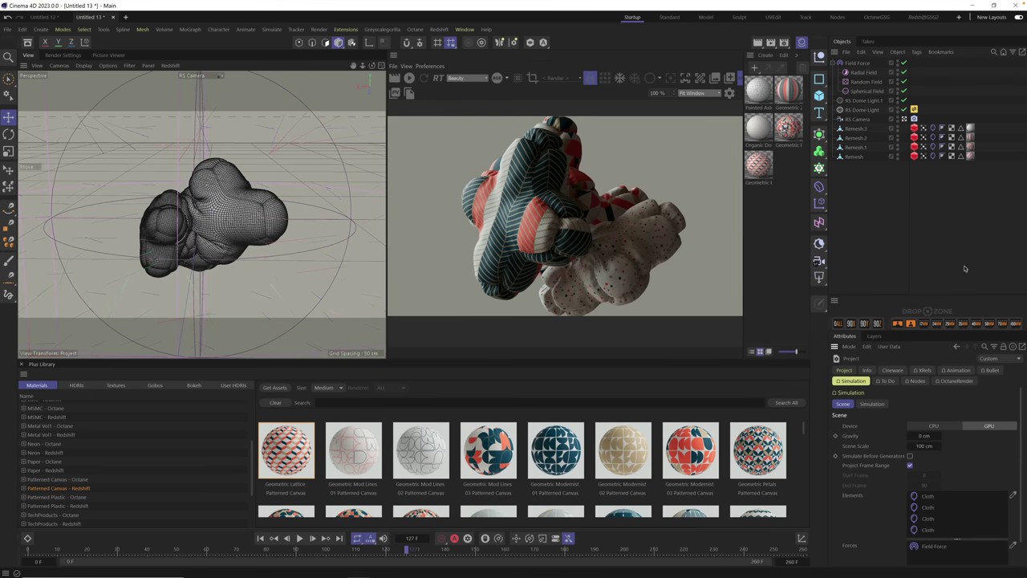
left_click(874, 404)
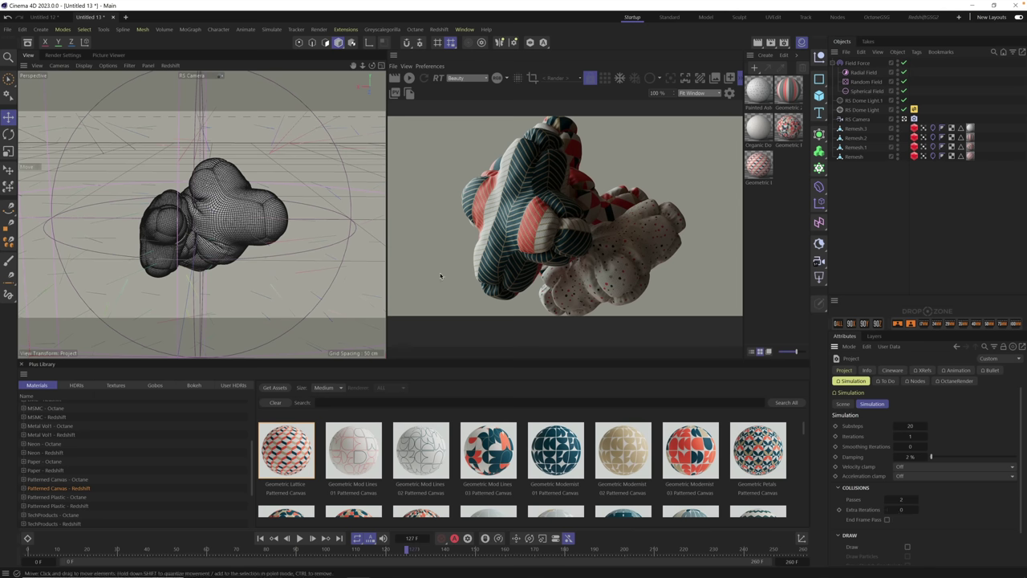
left_click(922, 437)
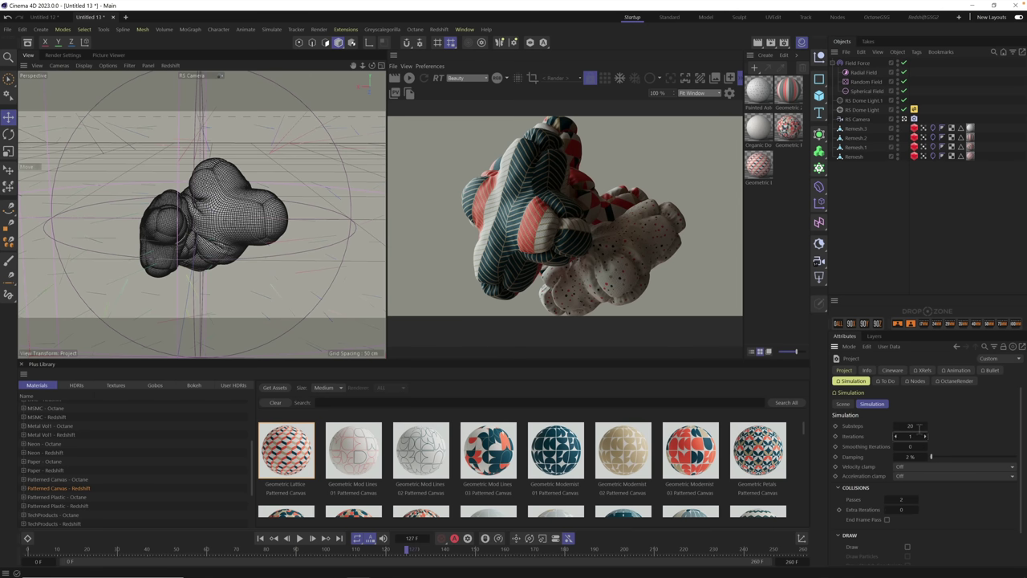
type("5")
left_click(260, 538)
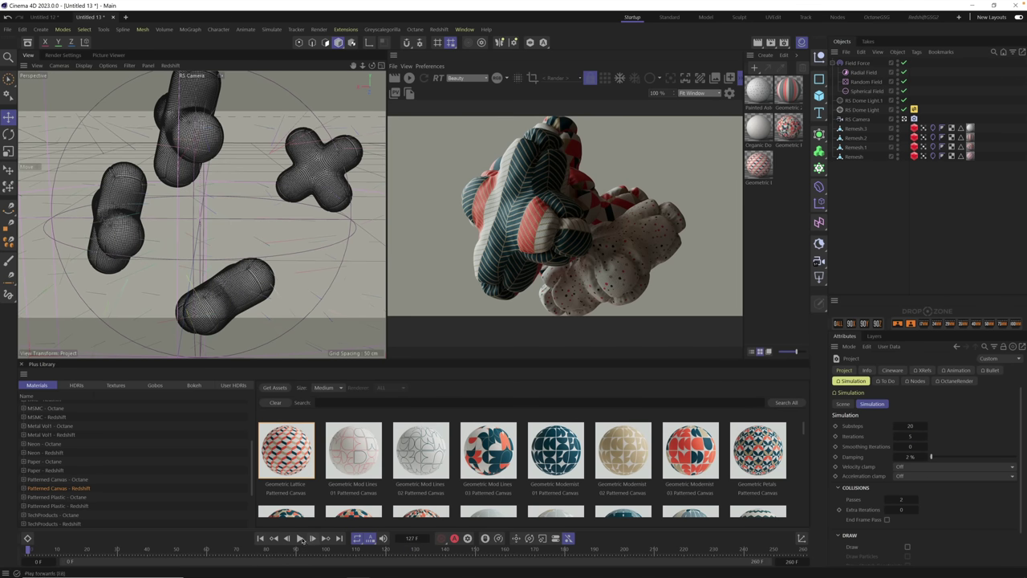
Replay with Damping at 4%, stop at frame 91, and orbit around the dense blob cluster
left_click(300, 539)
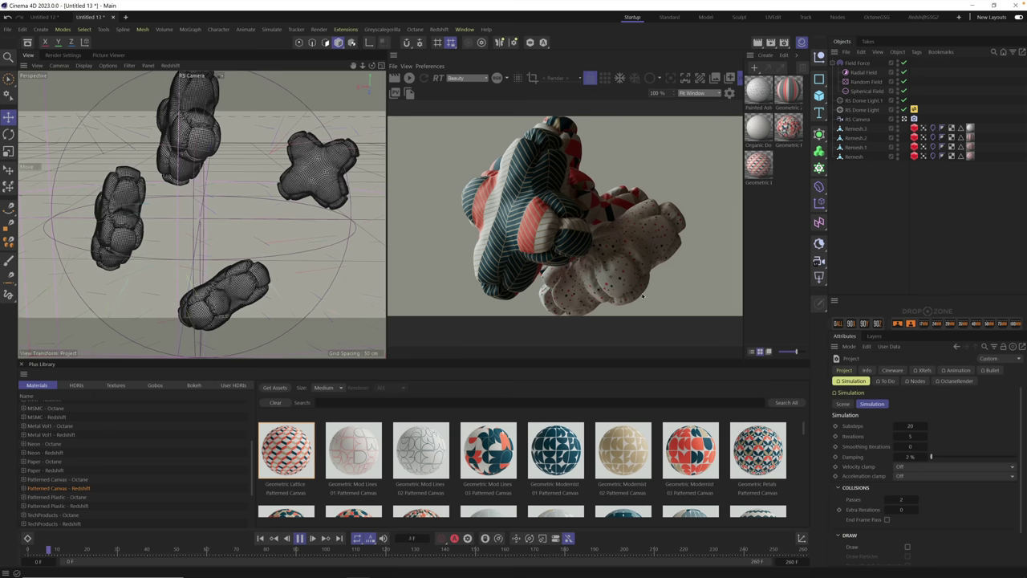
left_click(913, 457)
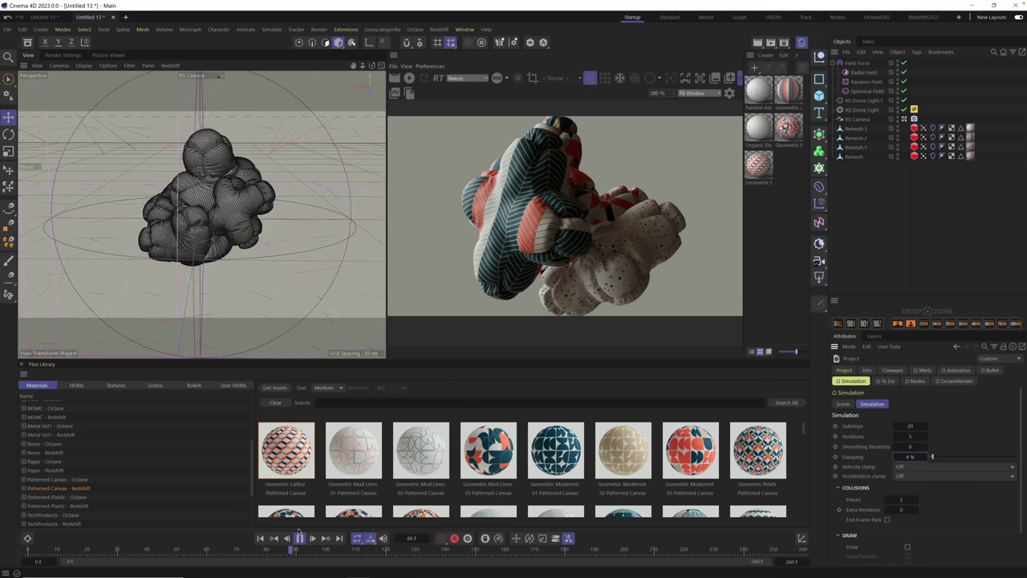
key("F8")
scroll(204, 232, "up", 10)
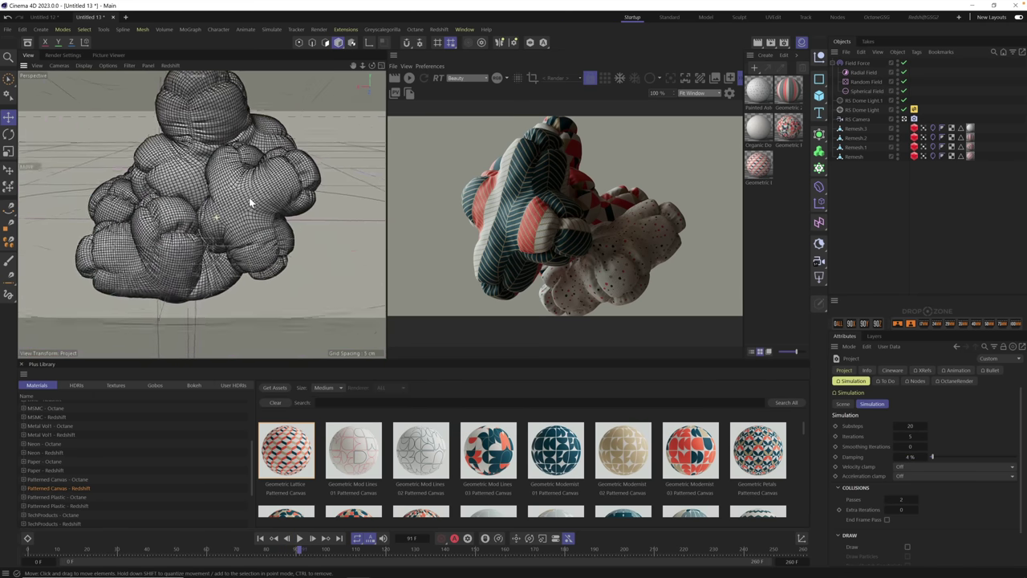
left_click_drag(242, 195, 228, 150, "alt")
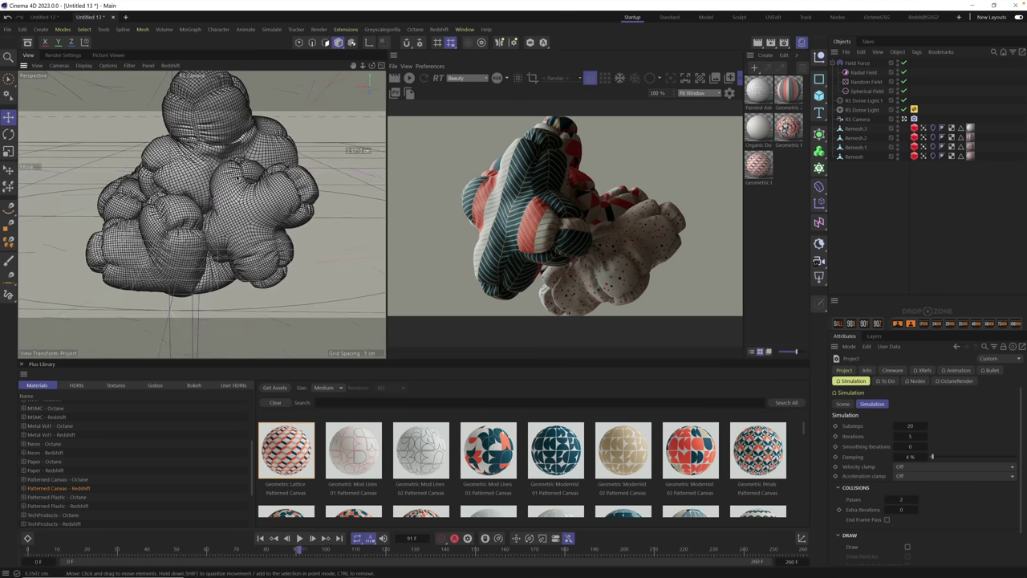
mouse_move(281, 240)
left_mouse_down()
mouse_move(238, 218)
mouse_move(231, 137)
left_mouse_up()
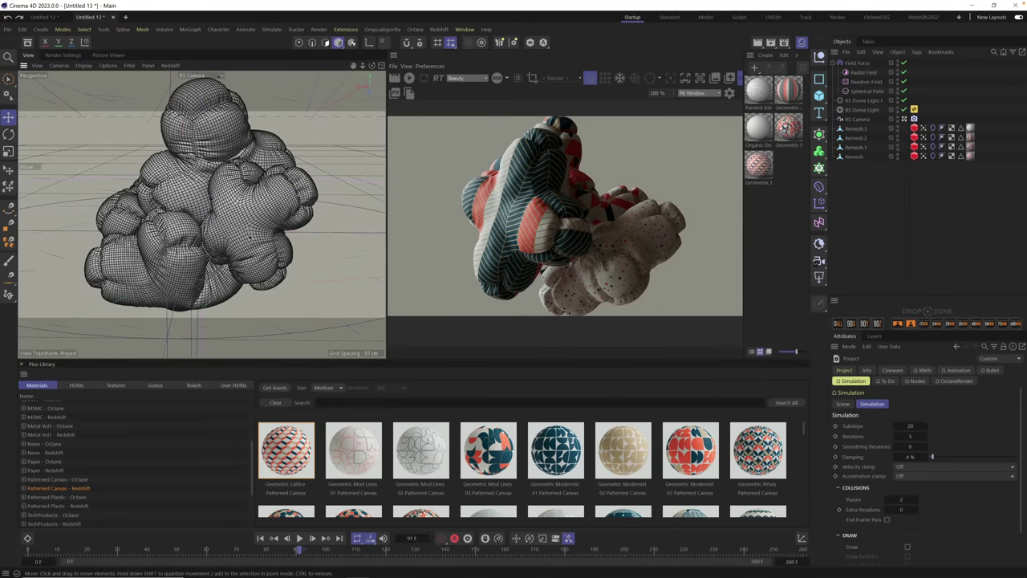
left_click_drag(239, 210, 233, 242, "alt")
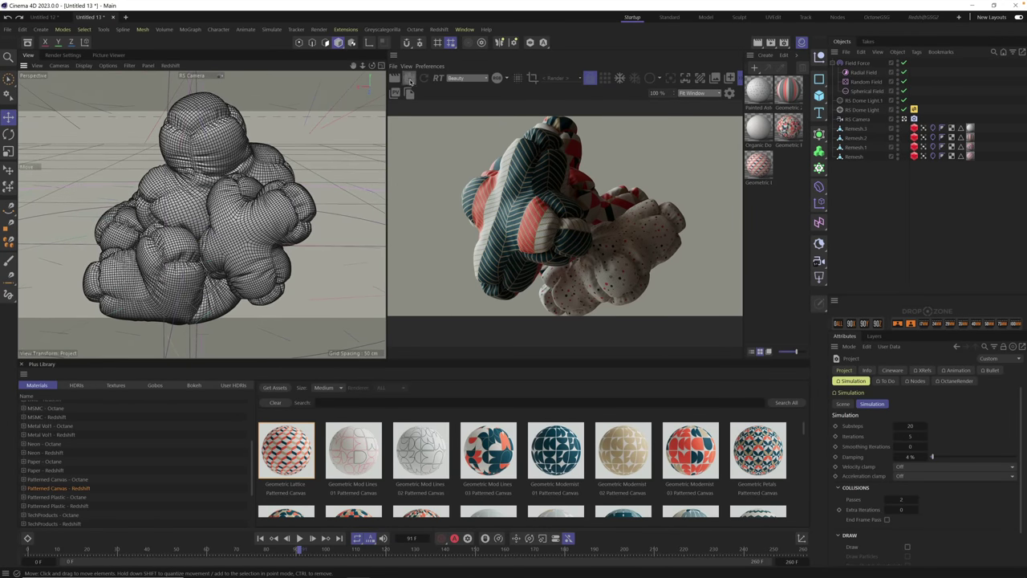
Restart the Redshift preview and rotate the RS Dome Light's heading (R.H) to 152°
left_click(409, 78)
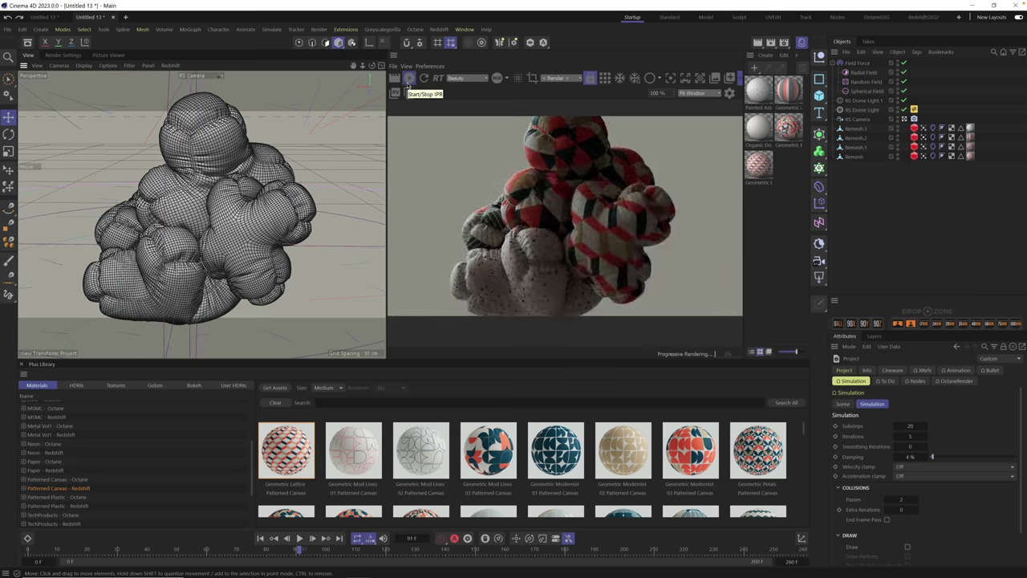
left_click(863, 110)
left_click(872, 370)
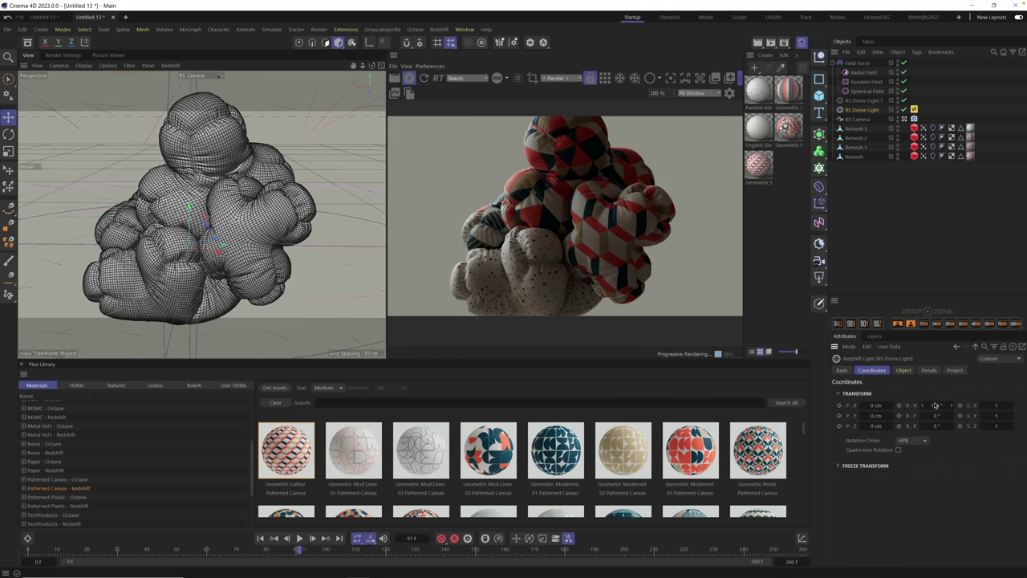
left_click_drag(935, 406, 945, 405)
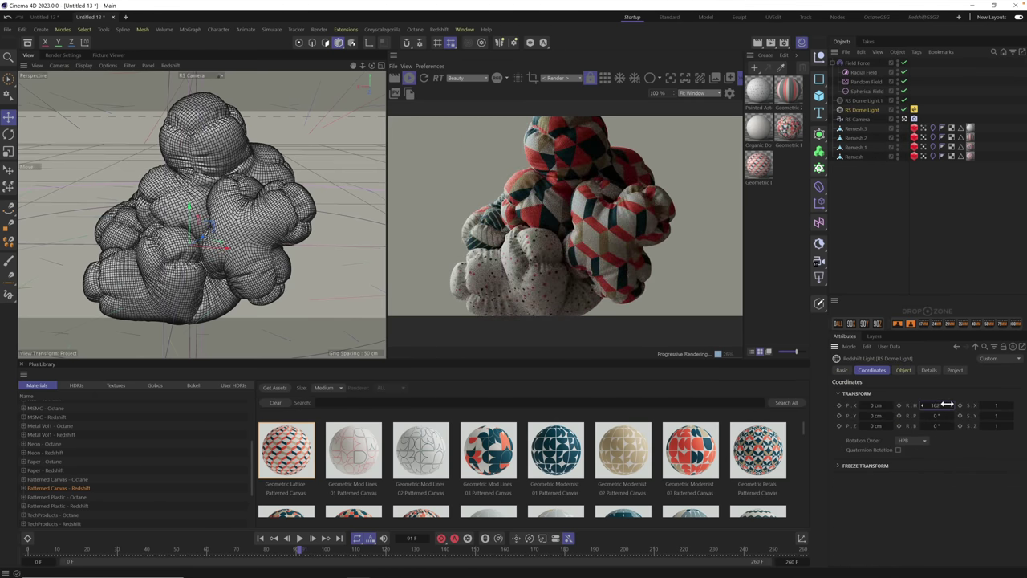
left_click_drag(947, 405, 951, 409)
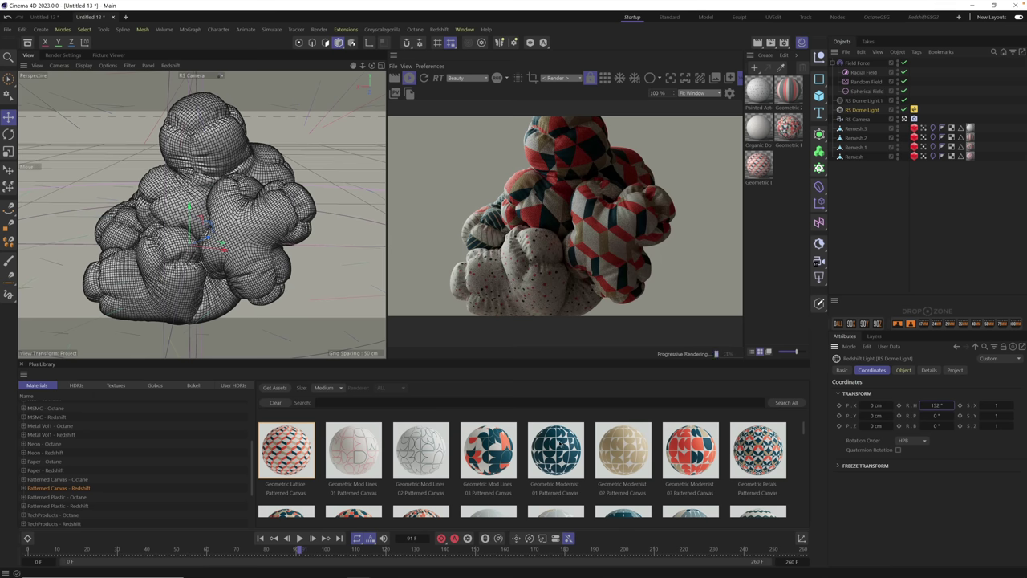
left_click_drag(803, 431, 811, 502)
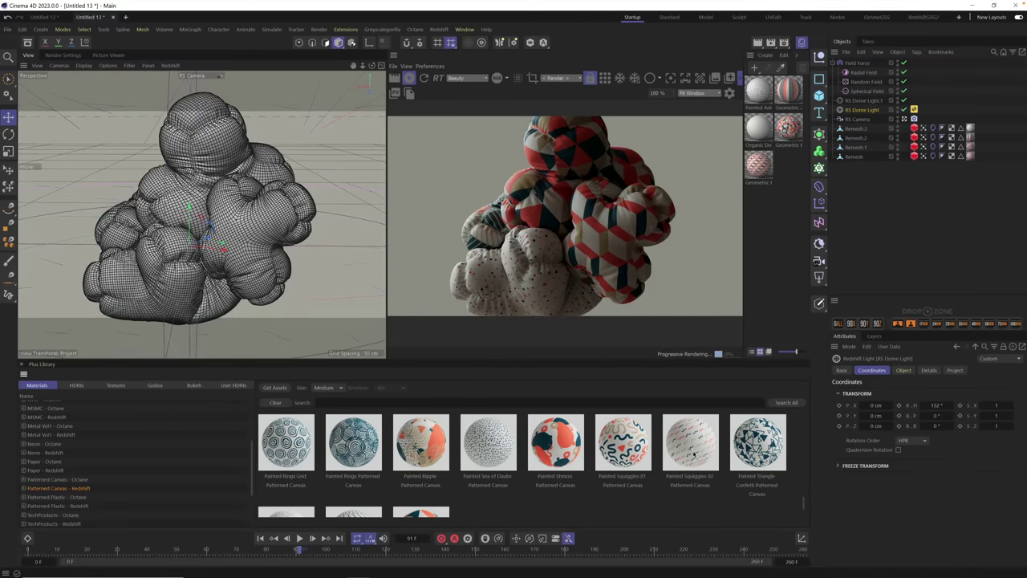
Drag Painted Squiggles 02 from the Plus Library onto the Remesh.1 blob, then orbit slightly
mouse_move(696, 452)
left_mouse_down()
mouse_move(236, 121)
mouse_move(222, 149)
left_mouse_up()
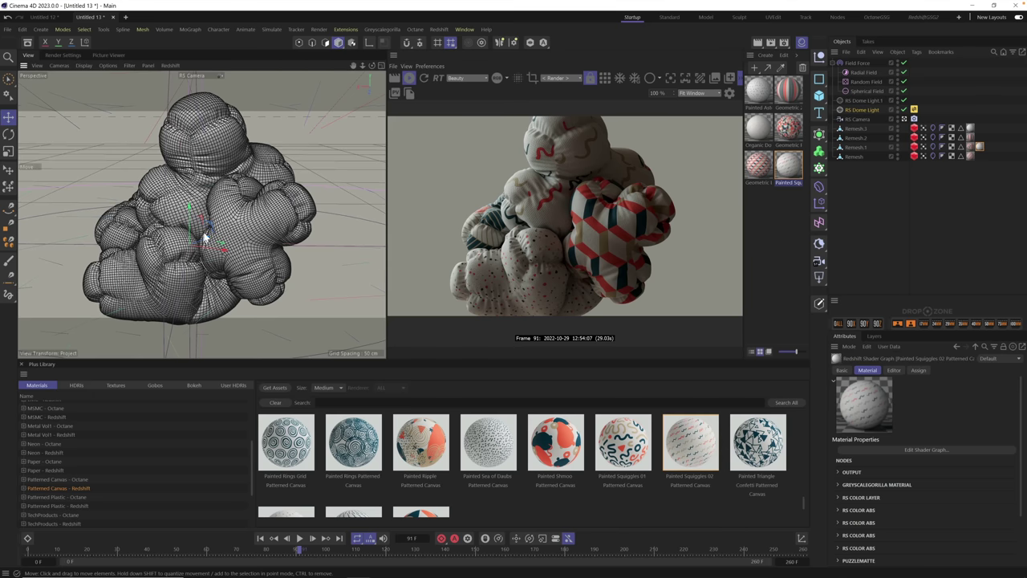
scroll(207, 235, "up", 2)
left_click_drag(207, 234, 306, 229, "alt")
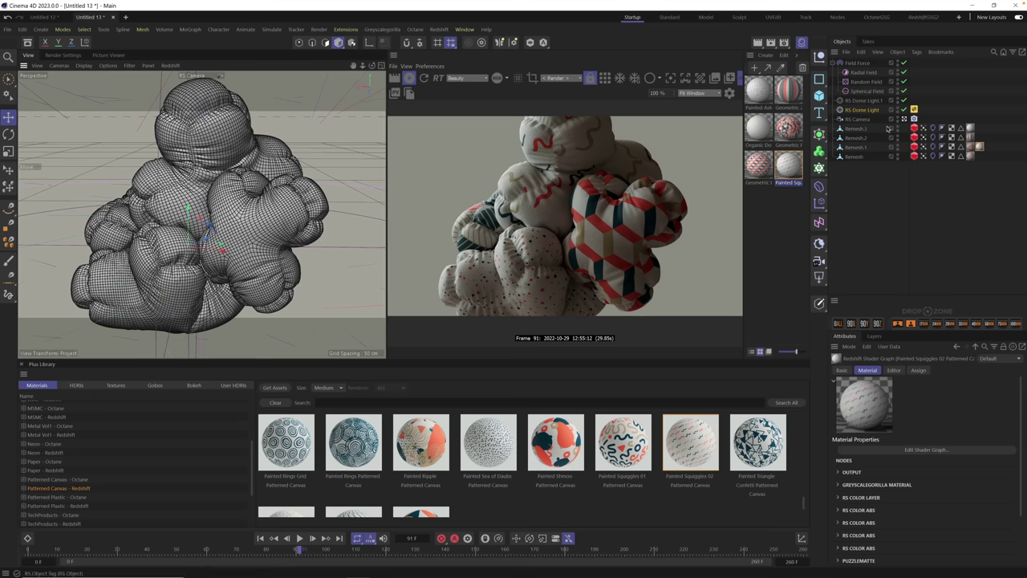
Set the Remesh.1 Painted Squiggles 02 tag's Tiles U and V to 1.4
left_click(240, 146)
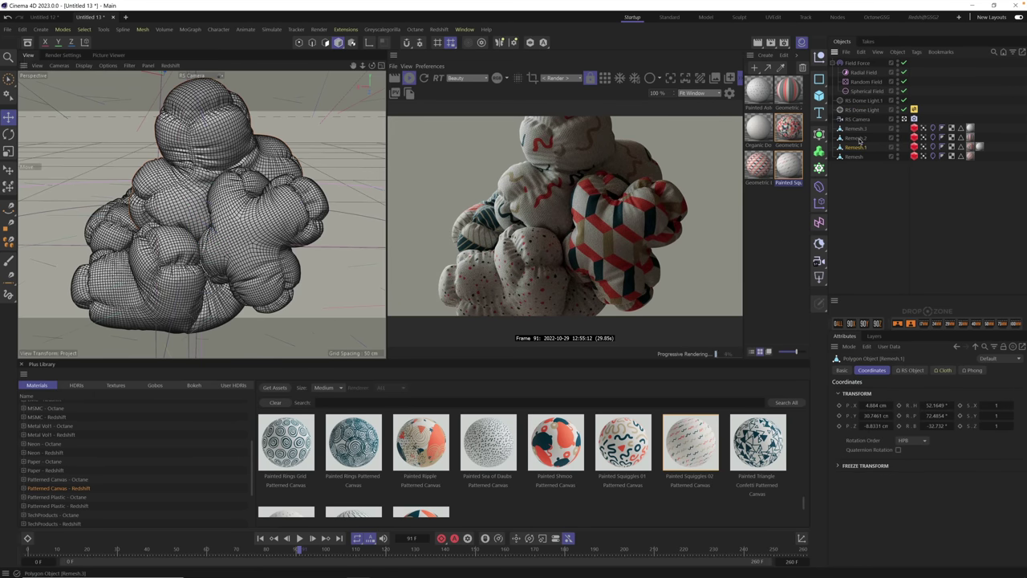
left_click(980, 146)
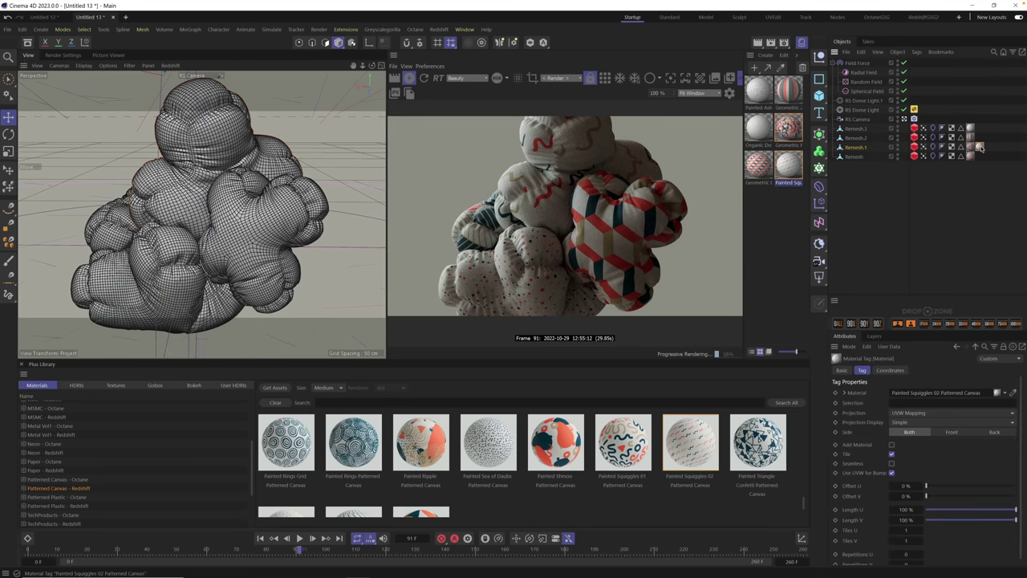
left_click(912, 534)
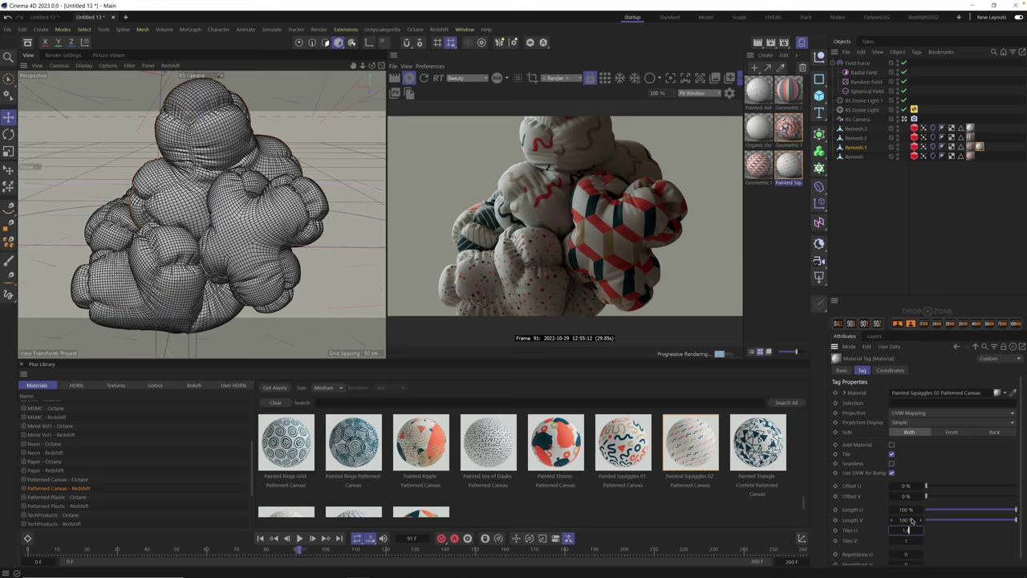
type(".4")
key("Tab")
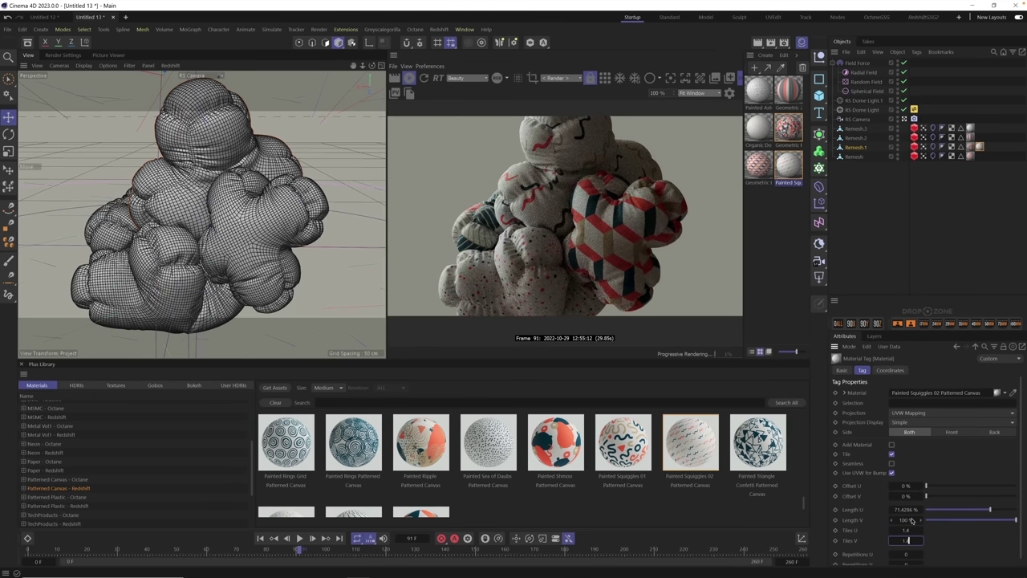
key("Return")
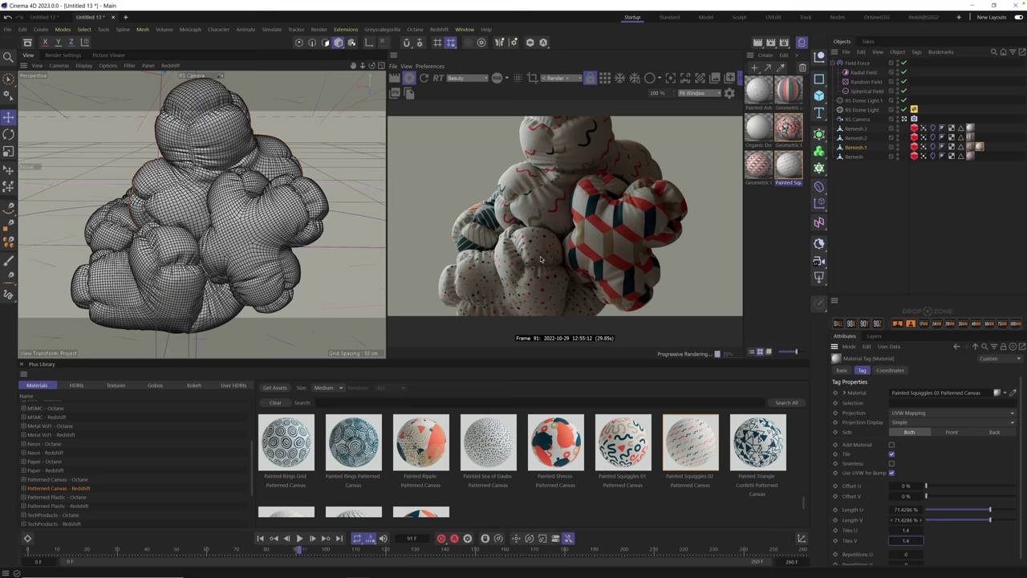
Set the Remesh.3 Organic Dots Small tag's Tiles U and V to 1.2
left_click(170, 292)
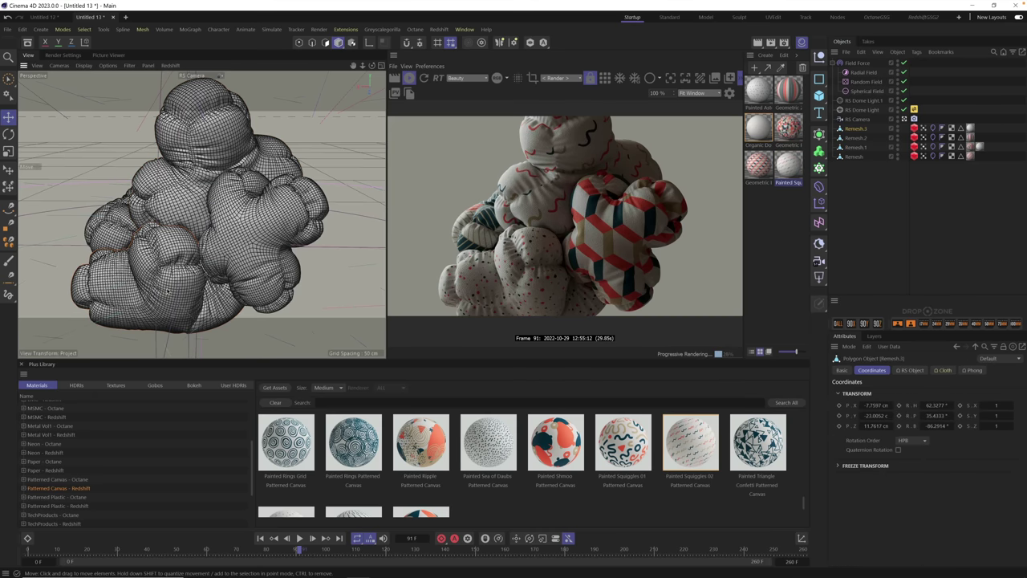
left_click(969, 130)
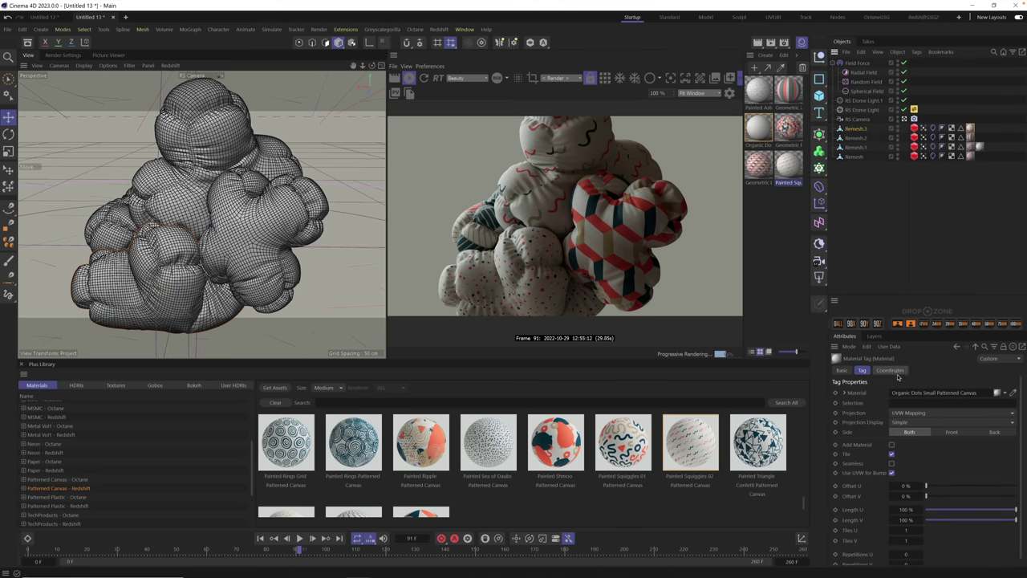
left_click(907, 529)
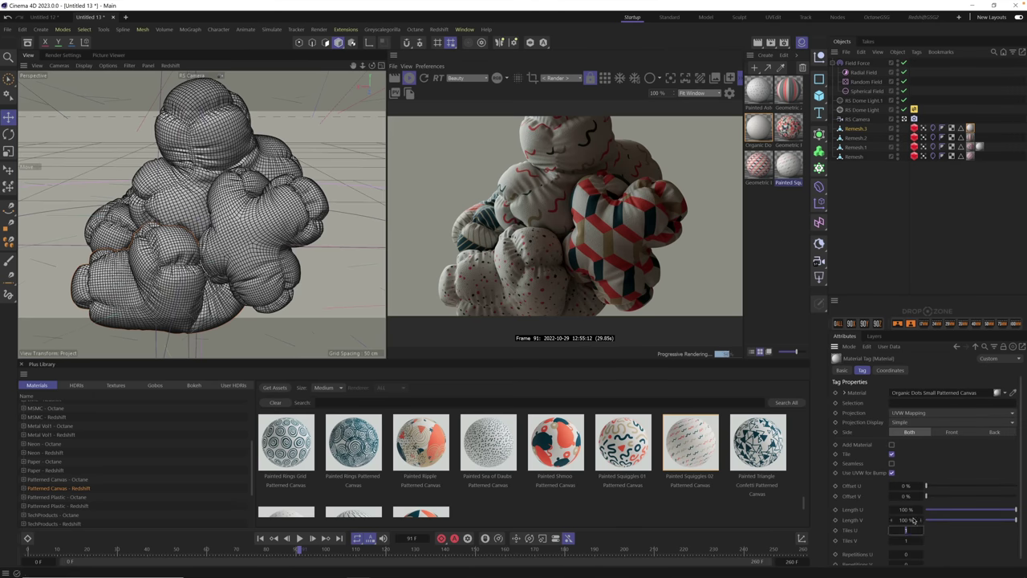
type("1.2")
key("Tab")
type("1.2")
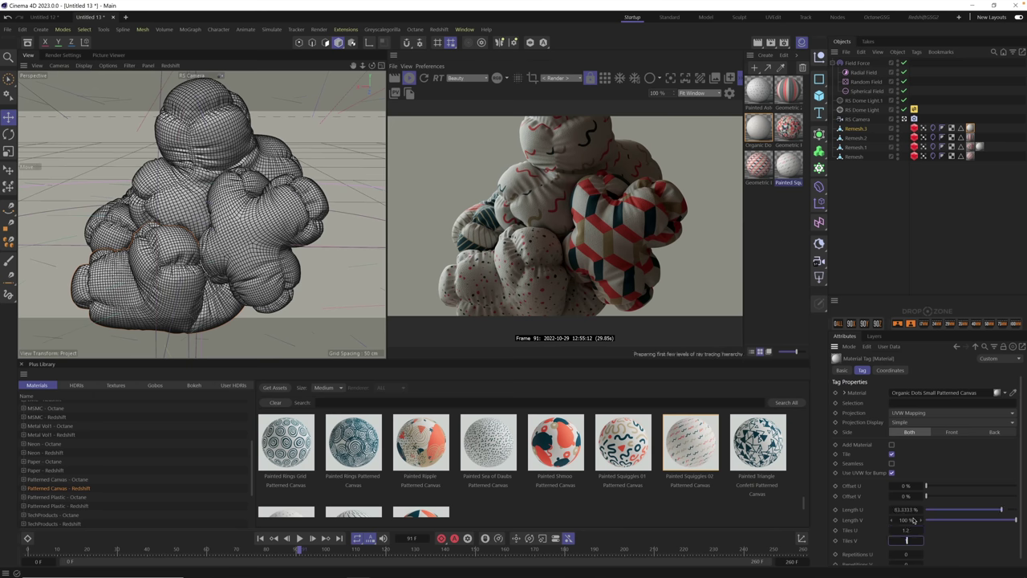
key("Return")
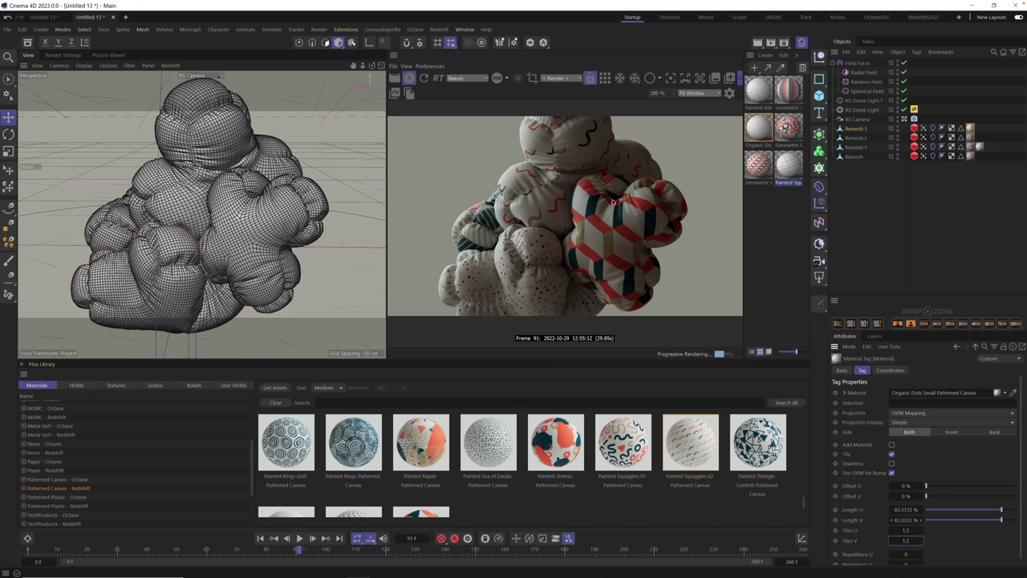
Try 0.5 tiling on the Painted Squiggles 02 tag, then restore Tiles U and V to 1.4
left_click(980, 147)
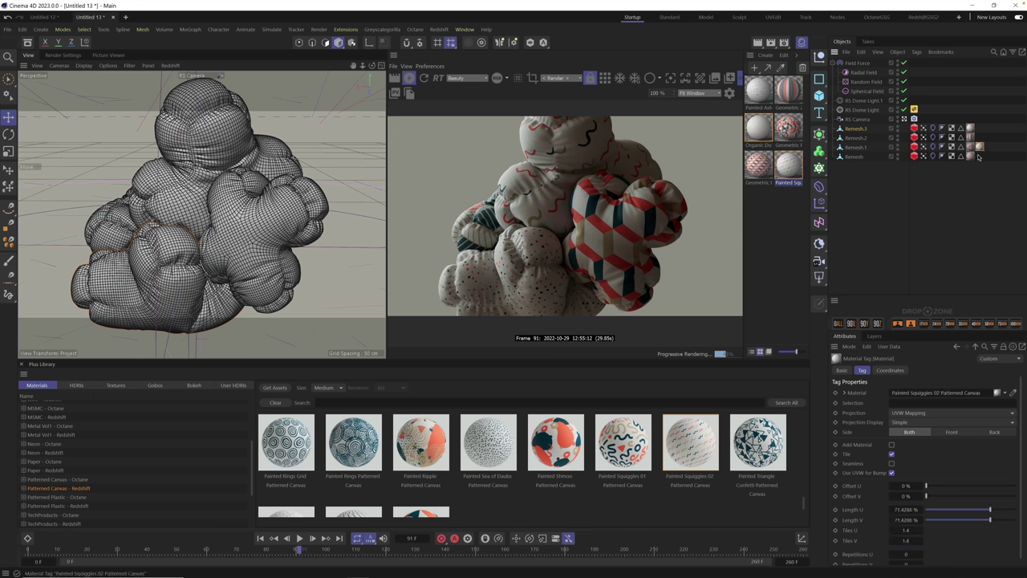
key("BackSpace")
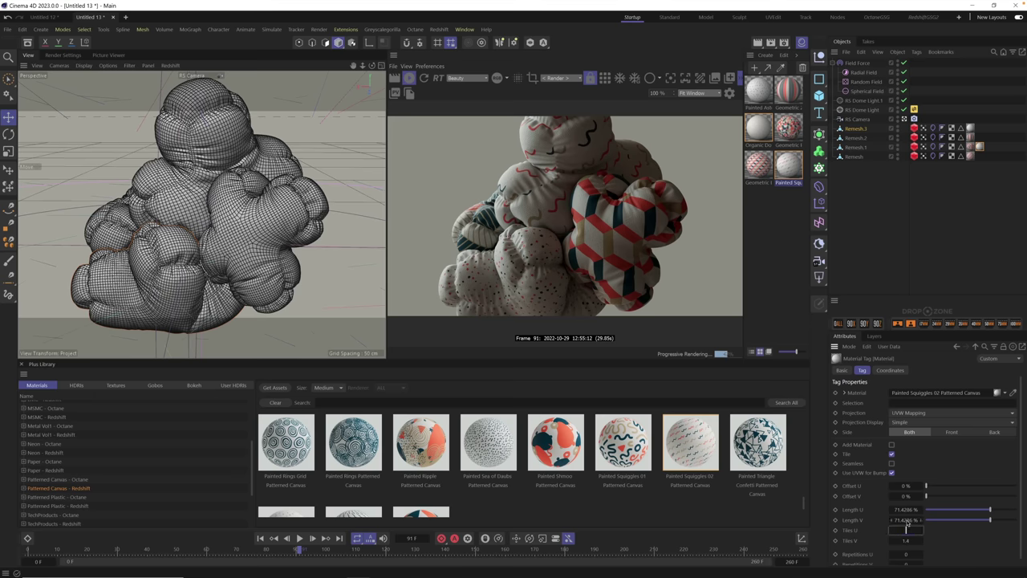
type("0.5")
key("Tab")
type("0.5")
key("Return")
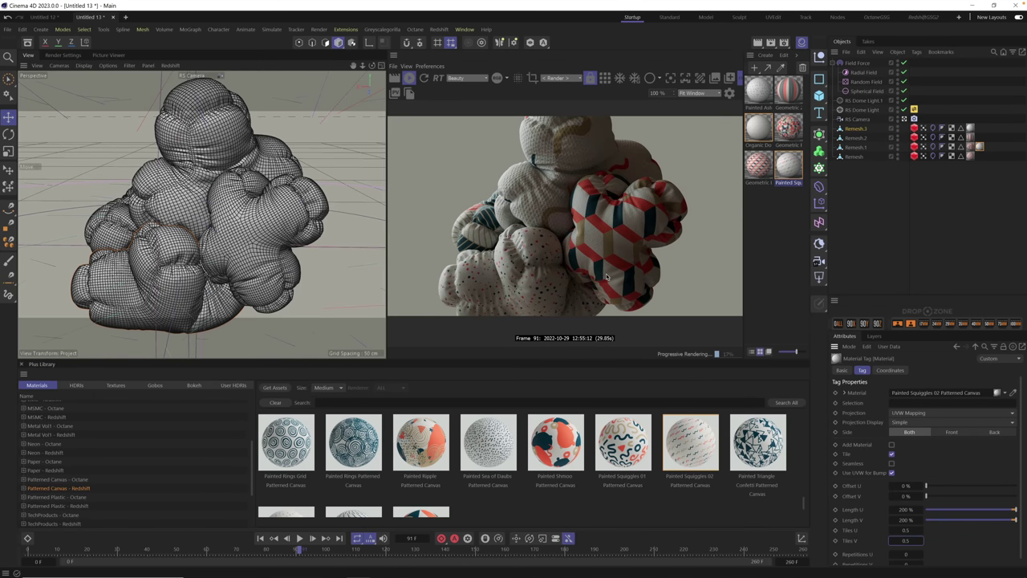
type("1.4")
key("Return")
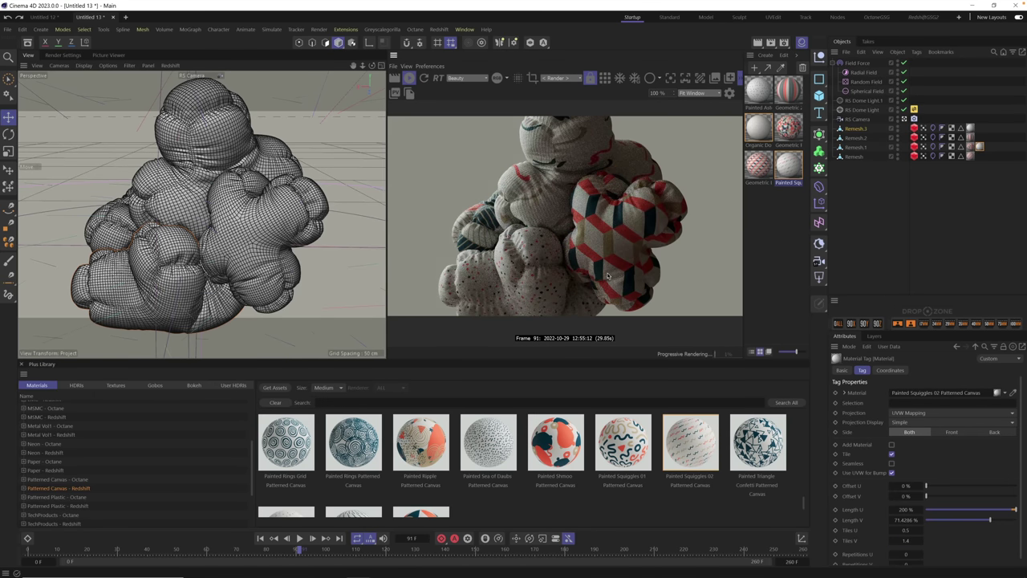
left_click(907, 531)
type("1.4")
key("Return")
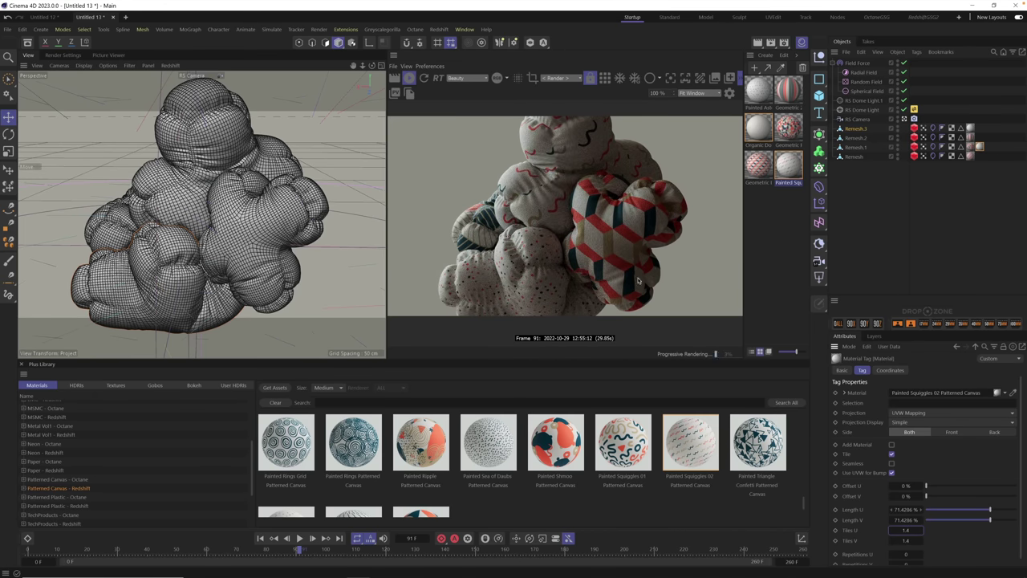
left_click(8, 28)
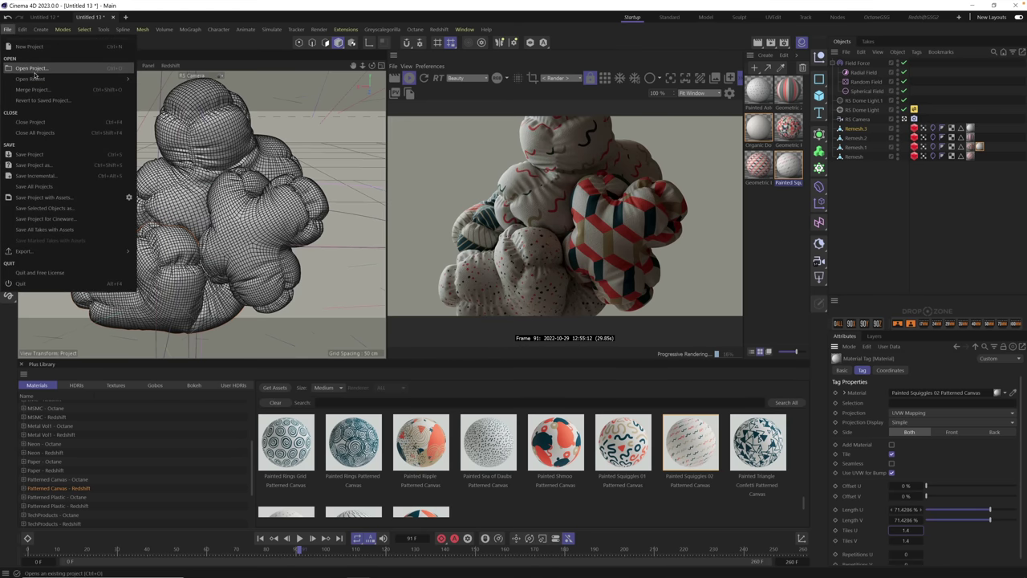
mouse_move(45, 81)
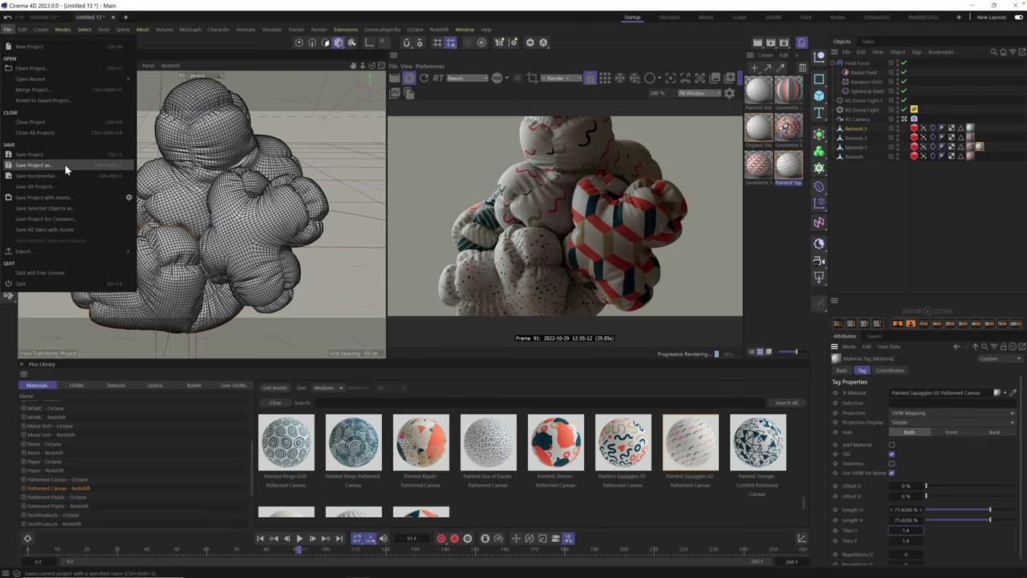
Use Save Project as to store the scene under the name PillowTutorial001
left_click(65, 165)
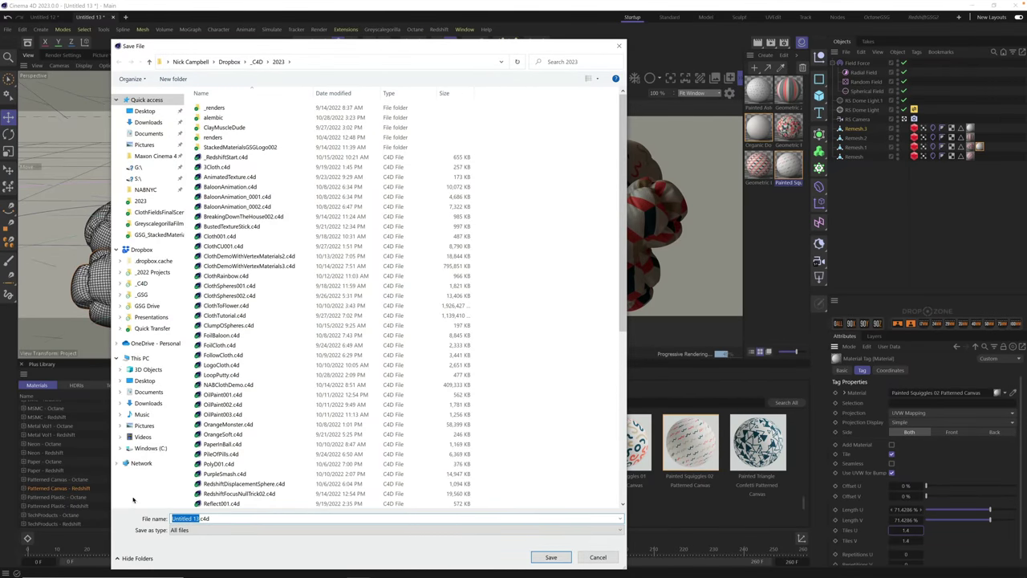
type("PillowTutorial001")
key("Return")
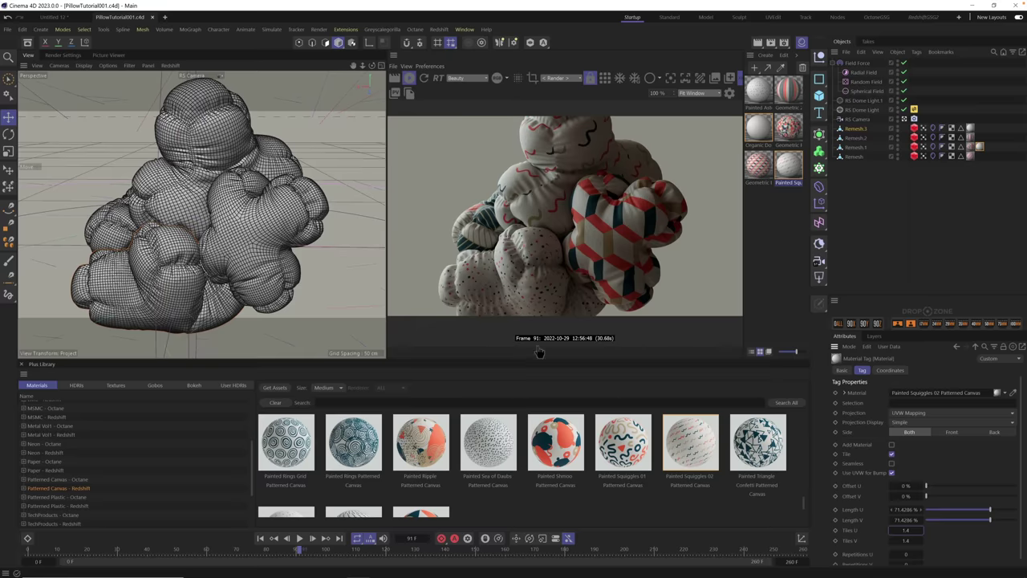
Select all four Cloth tags, rewind to frame 0, pause the Redshift IPR, and Cache Scene
left_click(933, 129)
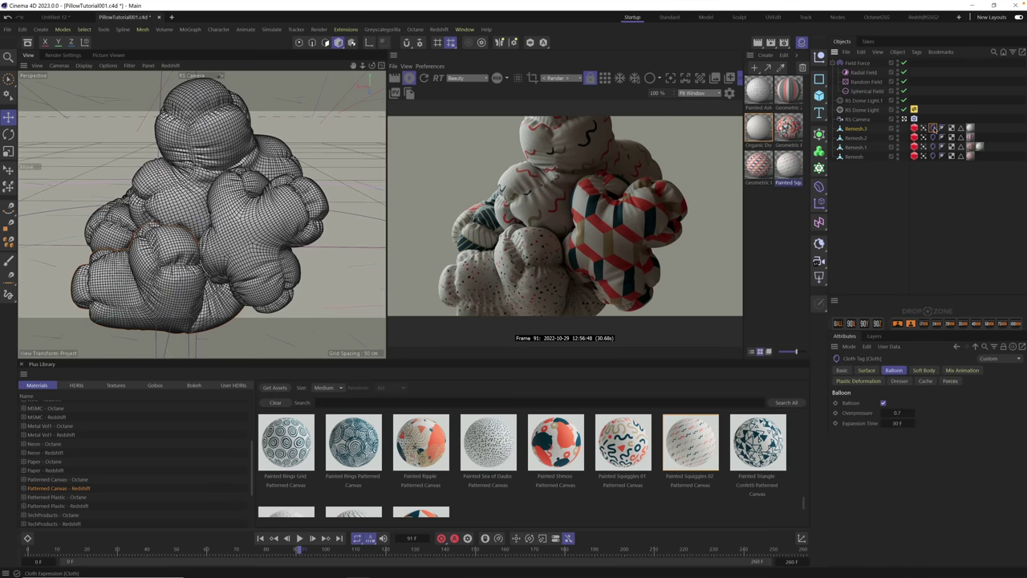
left_click_drag(935, 160, 938, 124)
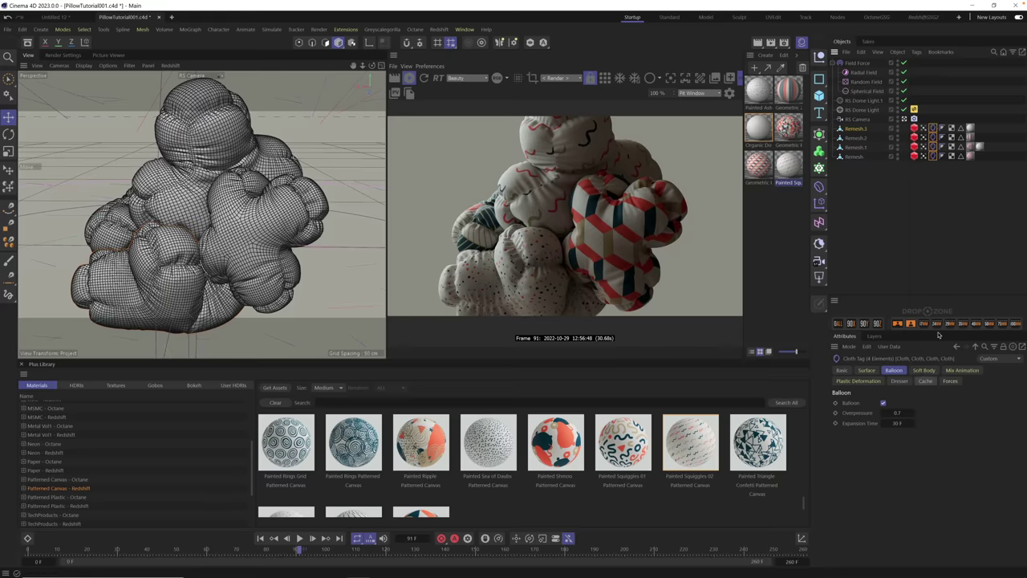
left_click(926, 381)
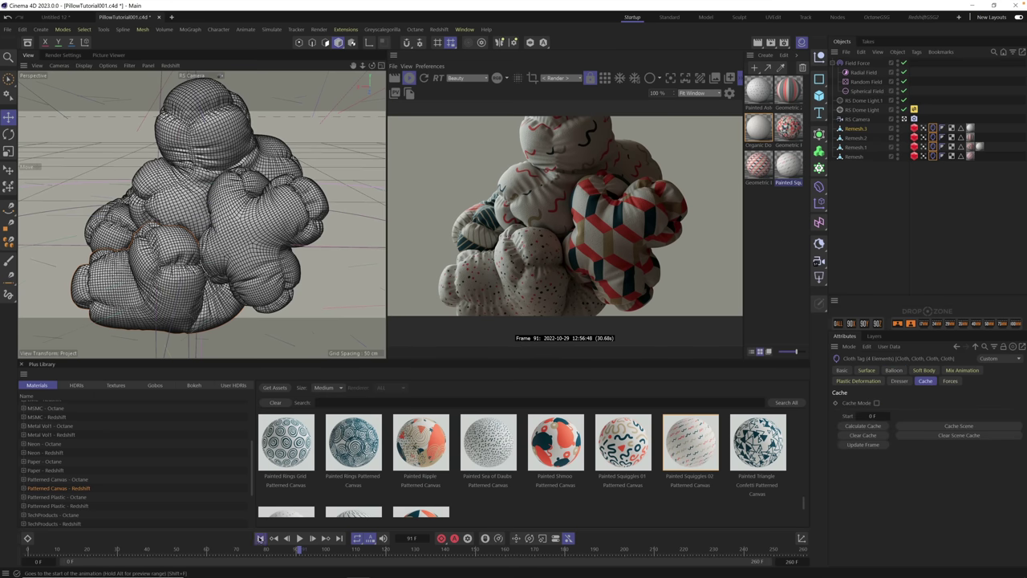
left_click(260, 538)
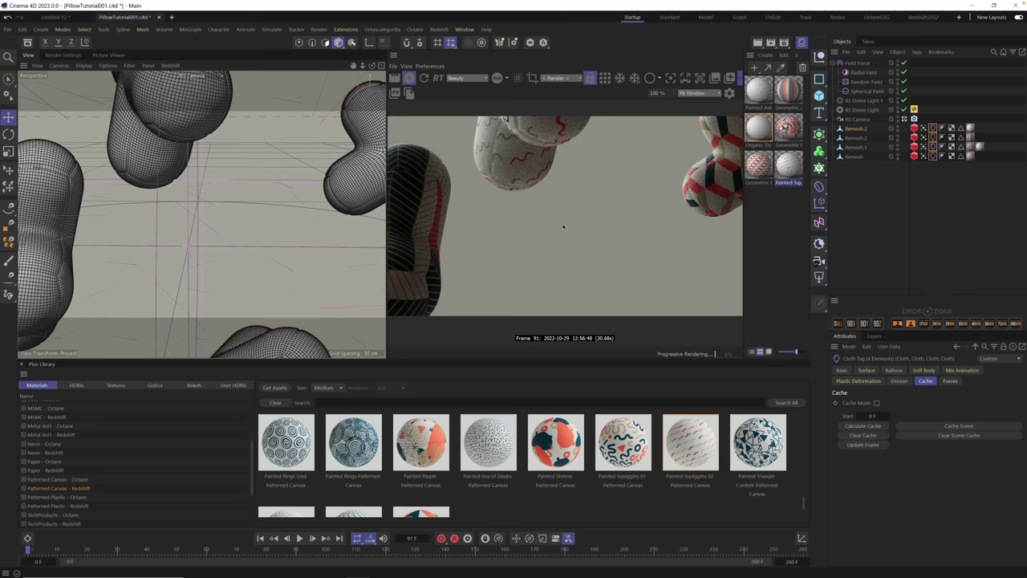
left_click(410, 79)
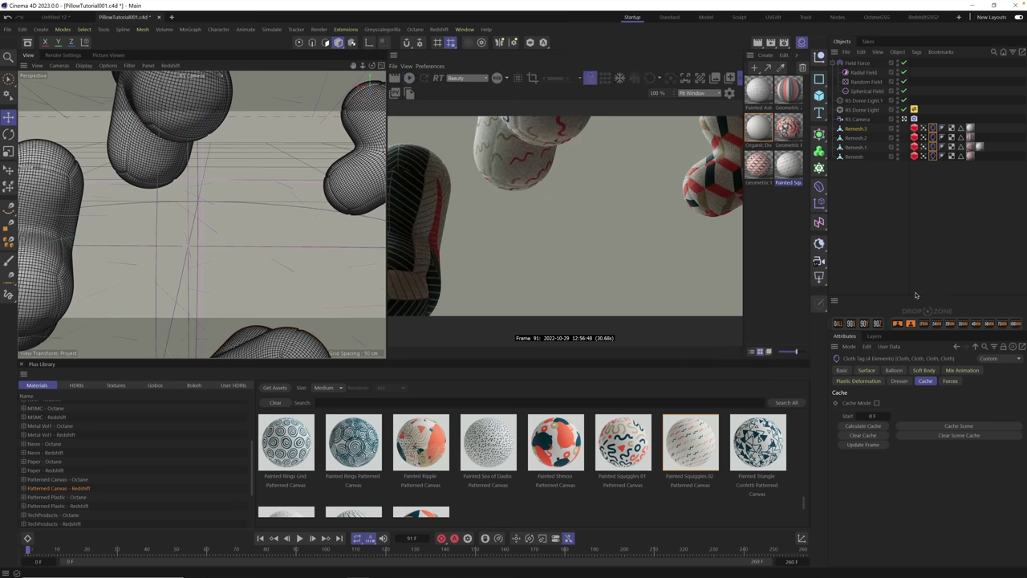
left_click(959, 427)
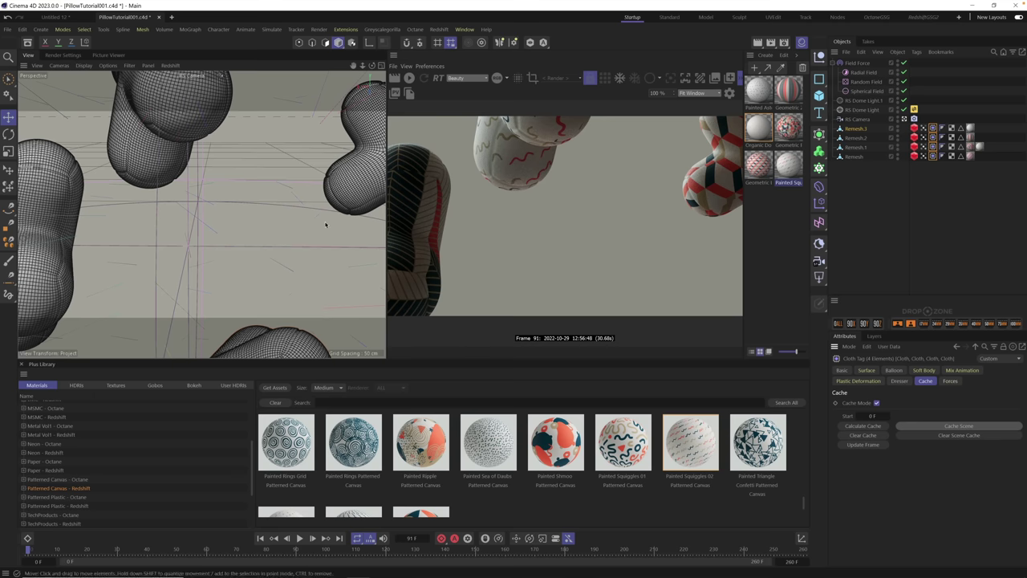
Scrub the cached cloth inflation back and forth, stopping at frame 136 where the pillows merge
left_click_drag(44, 552, 658, 530)
left_click_drag(584, 532, 92, 550)
left_click_drag(187, 530, 434, 549)
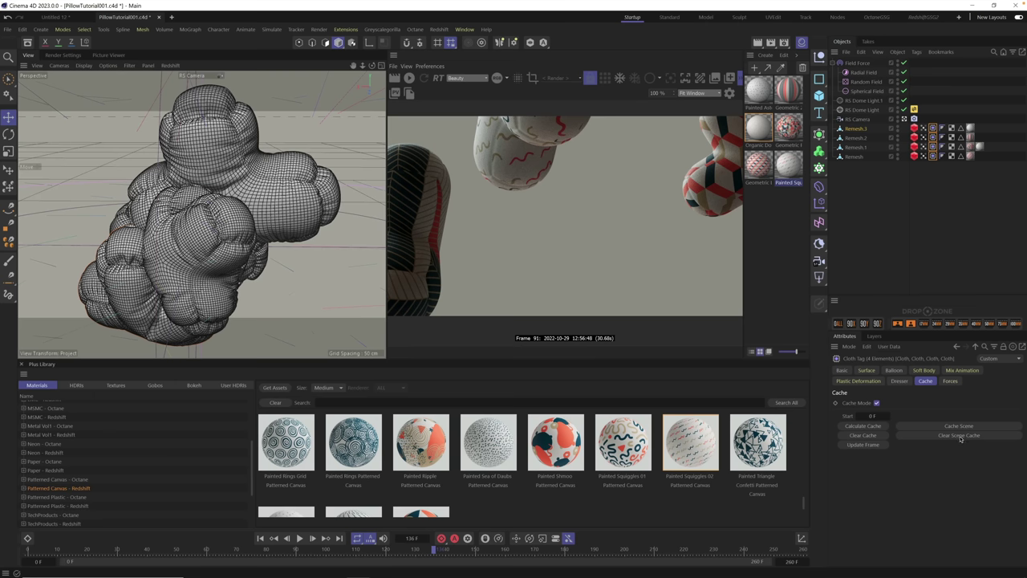
Select the Field Force, then scrub the simulation from start to about frame 175 and back to frame 101
left_click(859, 64)
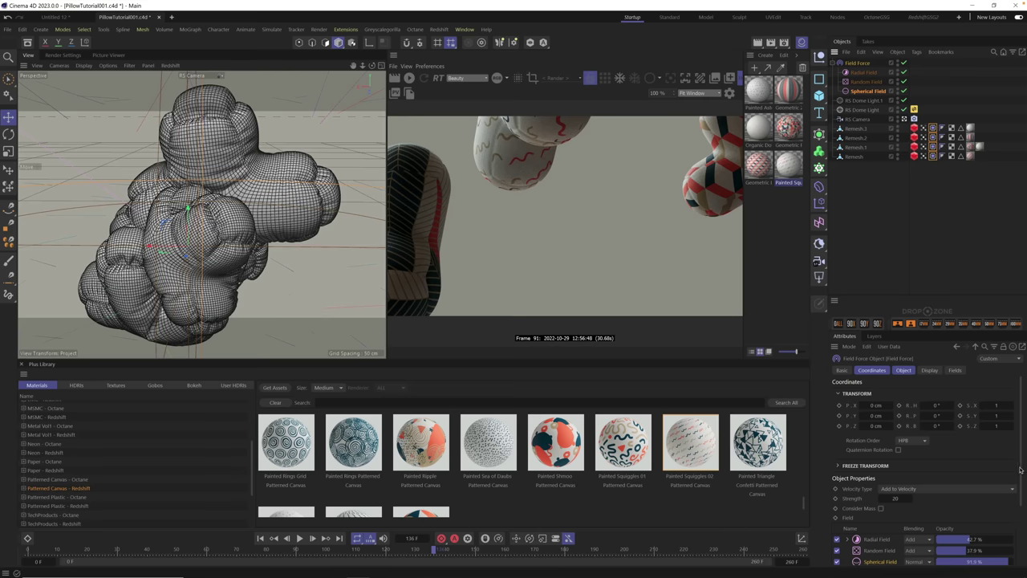
scroll(1021, 470, "down", 3)
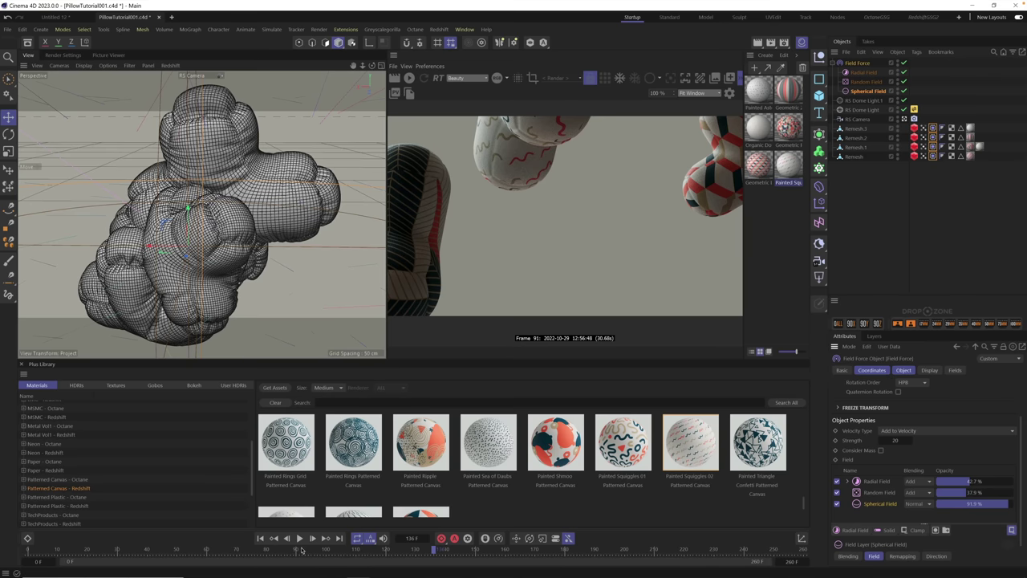
left_click_drag(301, 549, 325, 551)
left_click_drag(388, 541, 791, 547)
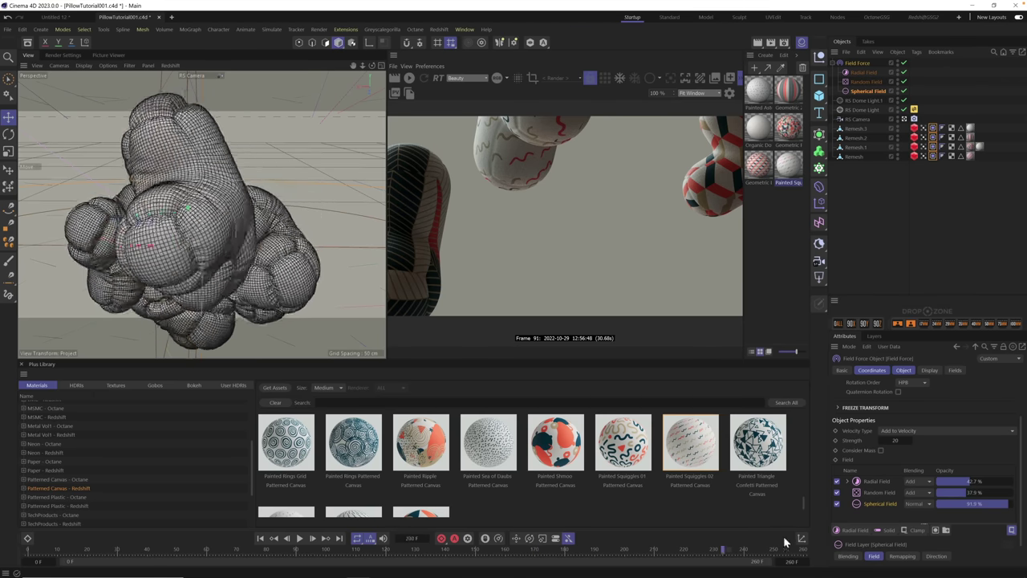
left_click_drag(565, 551, 327, 551)
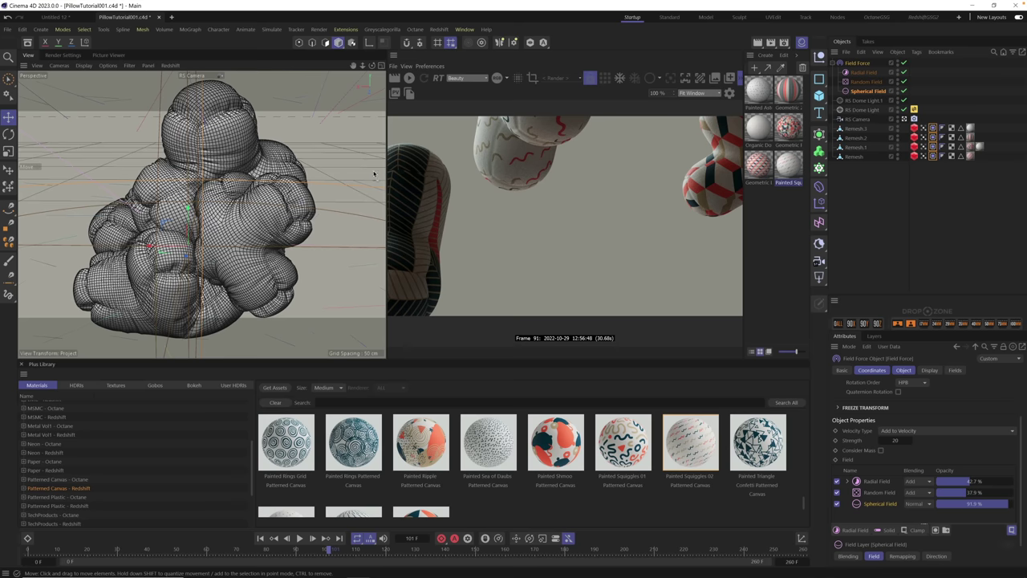
Start the Redshift IPR preview, orbit in closer on the pillow cluster, and move to frame 82
left_click(410, 79)
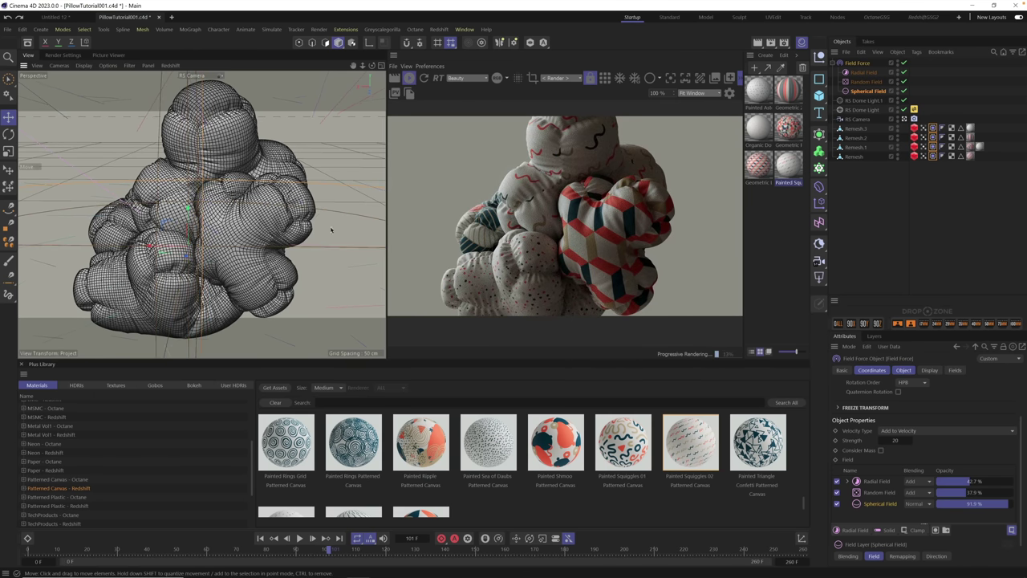
left_click_drag(223, 253, 249, 241, "alt")
left_click_drag(335, 552, 271, 575)
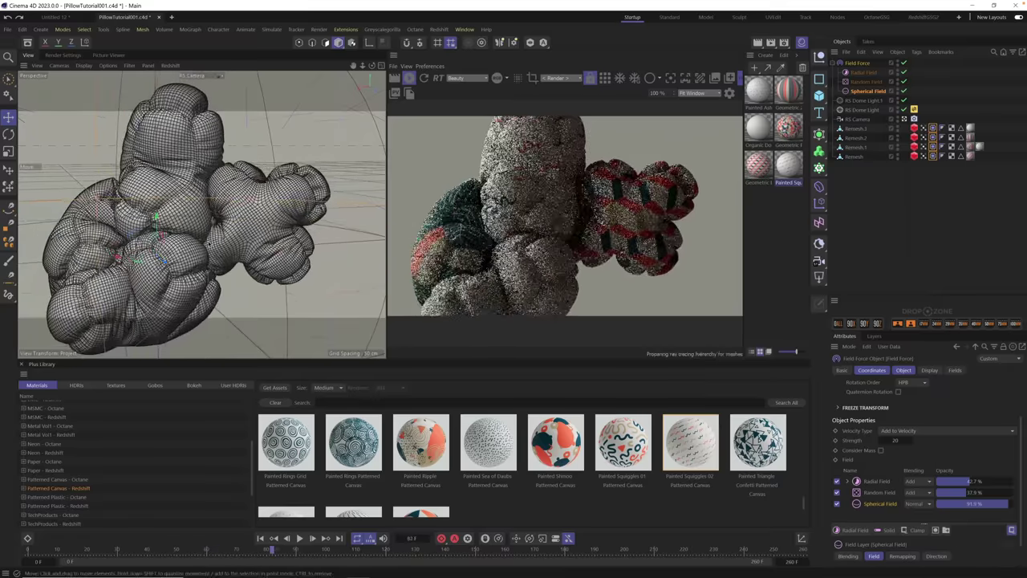
left_click_drag(201, 257, 213, 283, "alt")
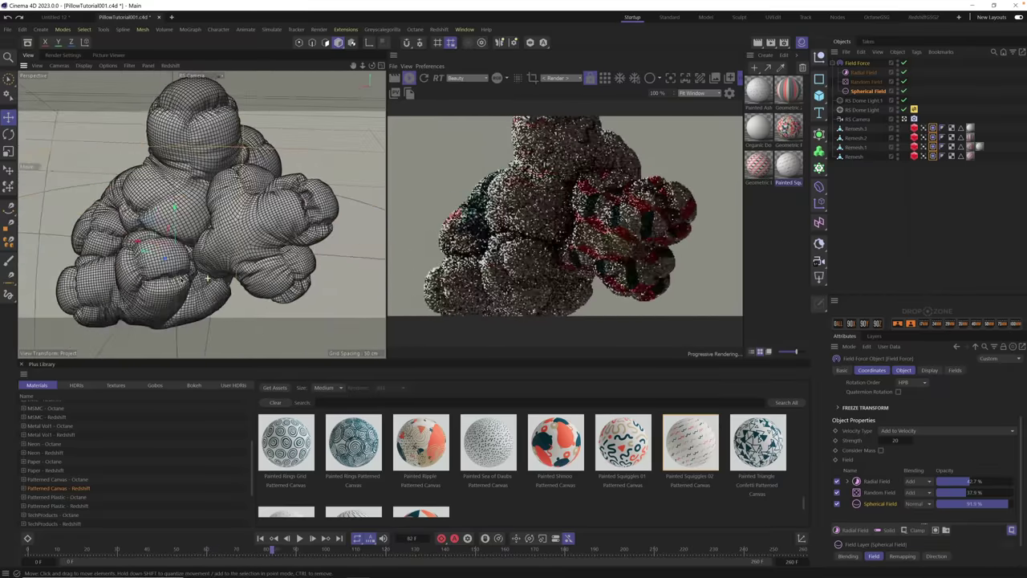
scroll(213, 282, "up", 5)
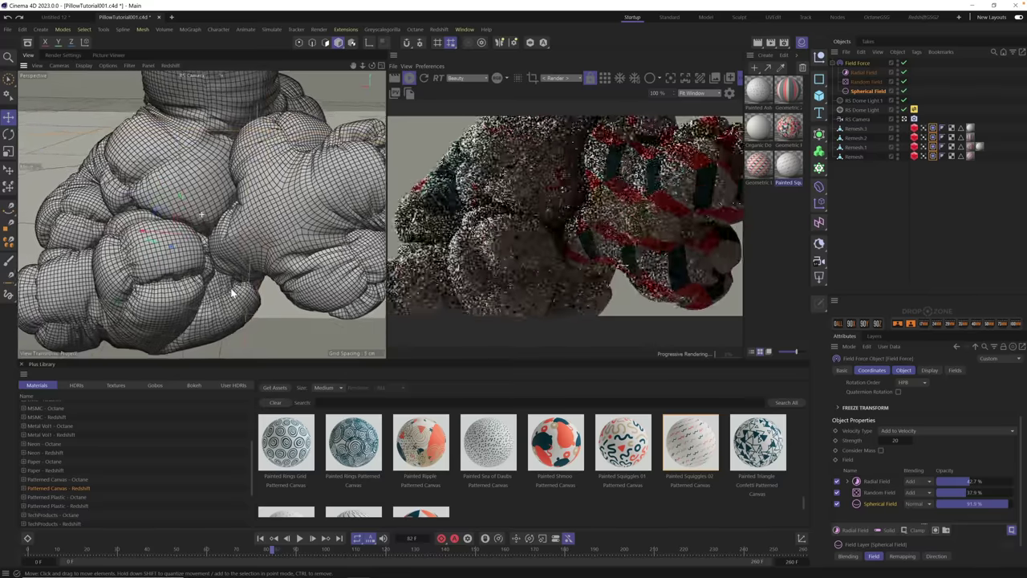
left_click_drag(213, 282, 239, 275, "alt")
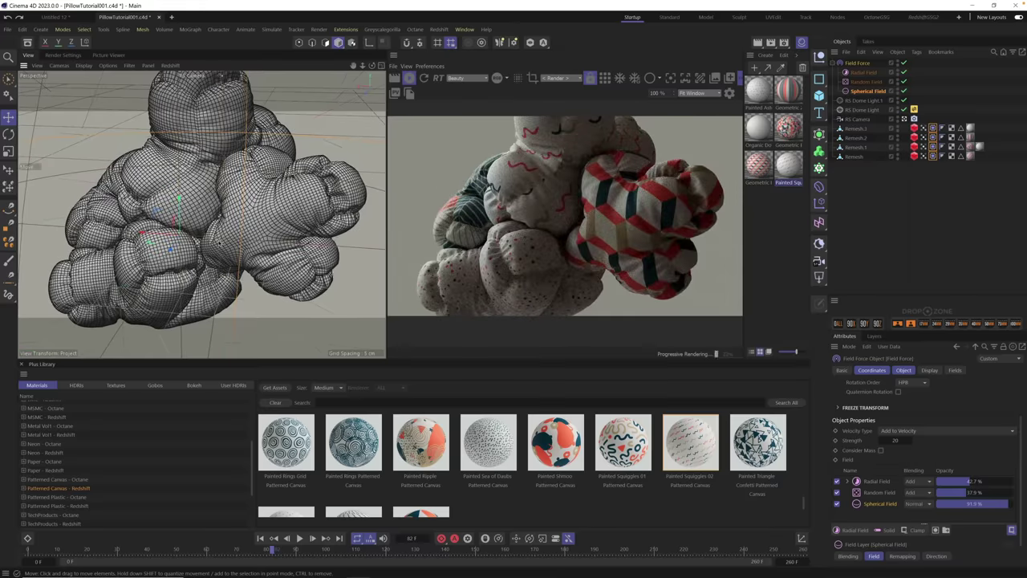
mouse_move(211, 238)
left_mouse_down("alt")
mouse_move(234, 229)
mouse_move(222, 235)
left_mouse_up("alt")
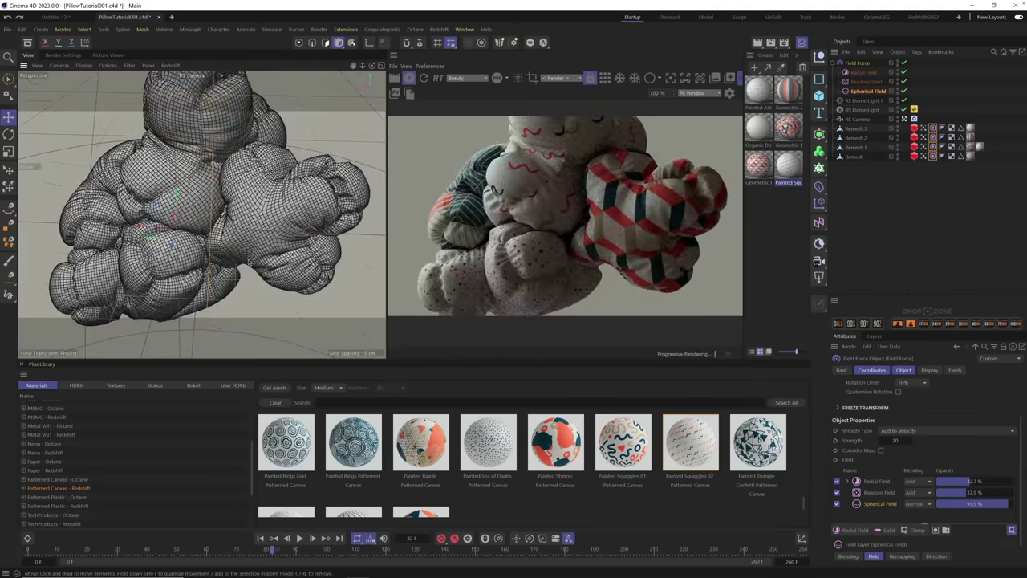
Rotate the RS Dome Light's heading to 121° to relight the pillows
left_click(860, 104)
left_click(860, 110)
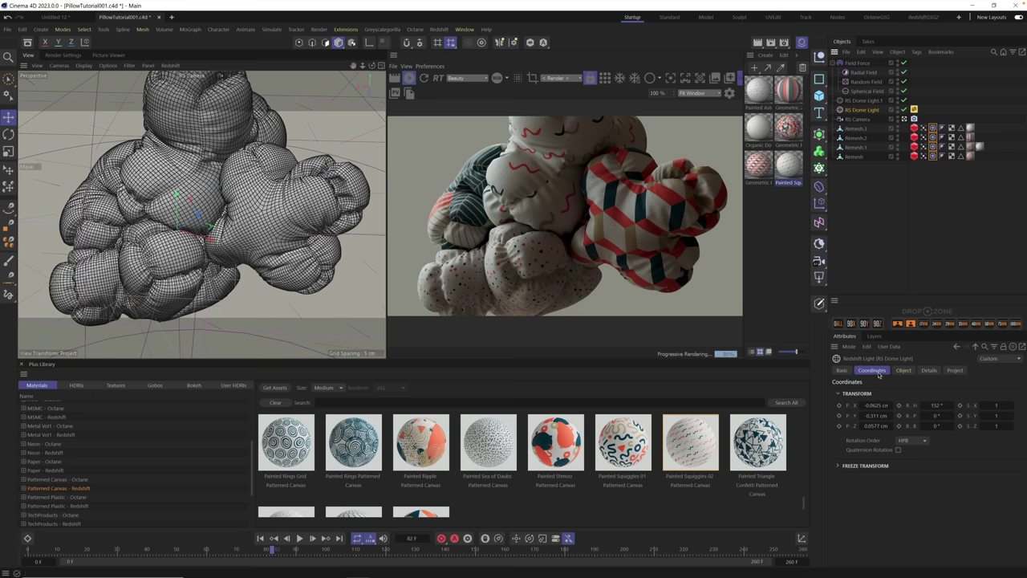
left_click_drag(938, 405, 959, 380)
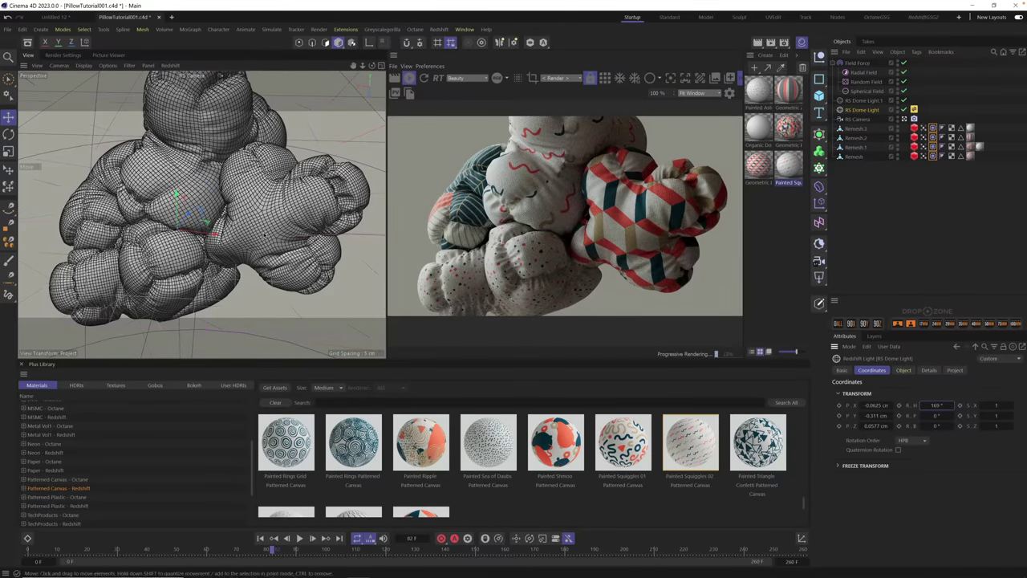
left_click_drag(353, 233, 177, 215, "alt")
left_click_drag(231, 249, 156, 258, "alt")
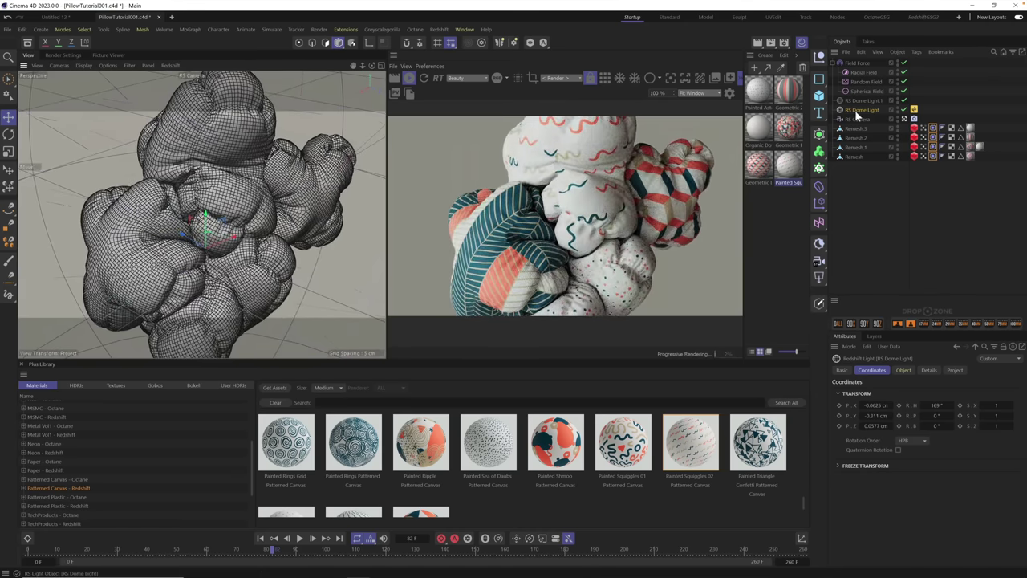
left_click_drag(940, 409, 910, 412)
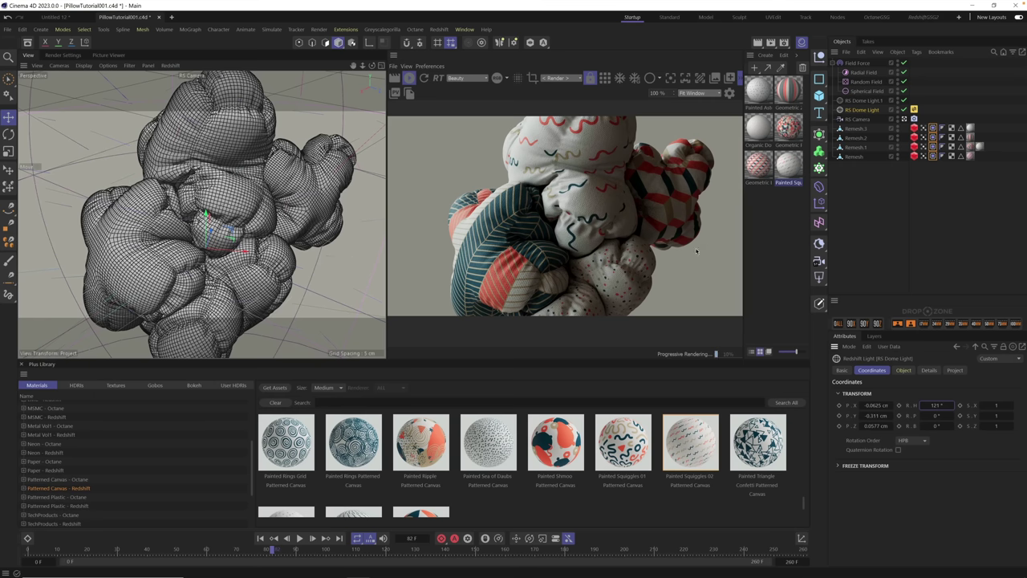
Scrub the simulation to frame 79 and select the RS Camera
left_click_drag(273, 551, 84, 555)
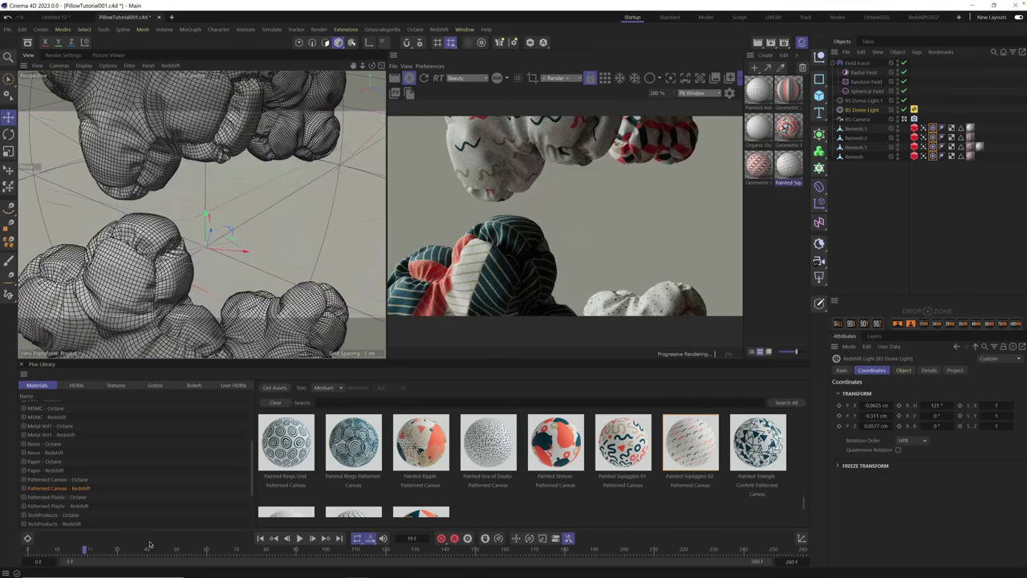
left_click_drag(128, 555, 210, 556)
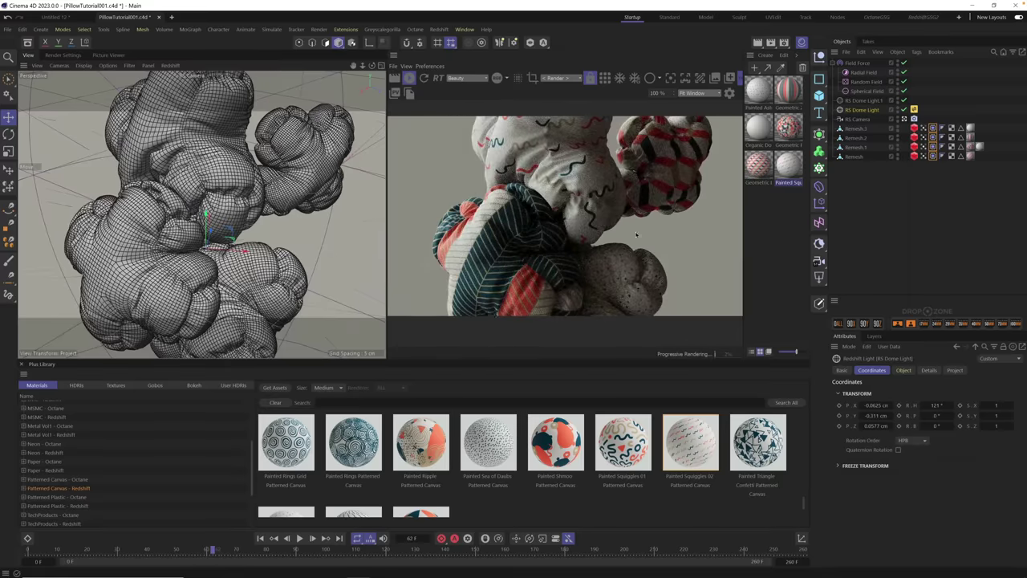
left_click_drag(216, 547, 359, 551)
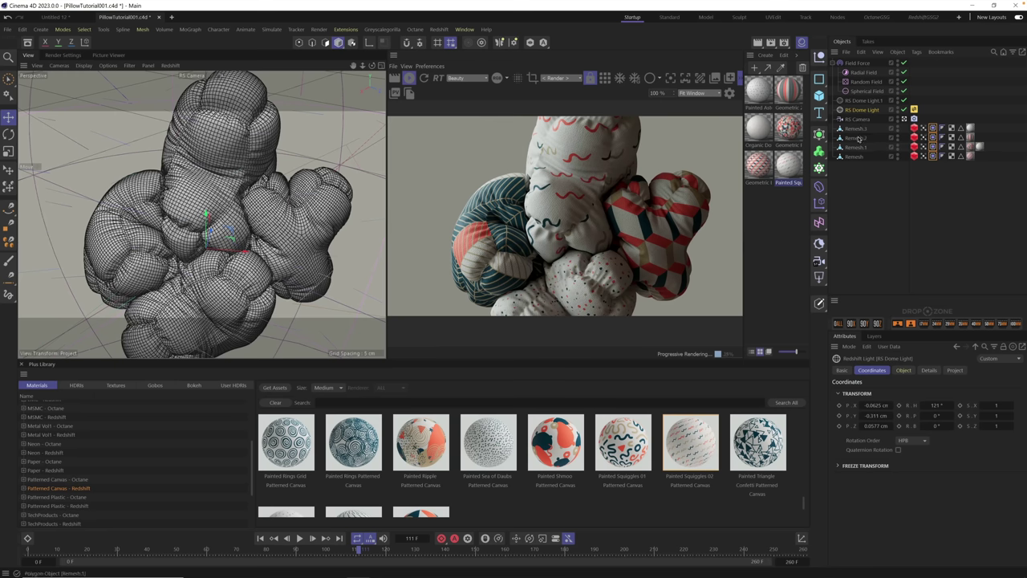
left_click_drag(343, 555, 264, 555)
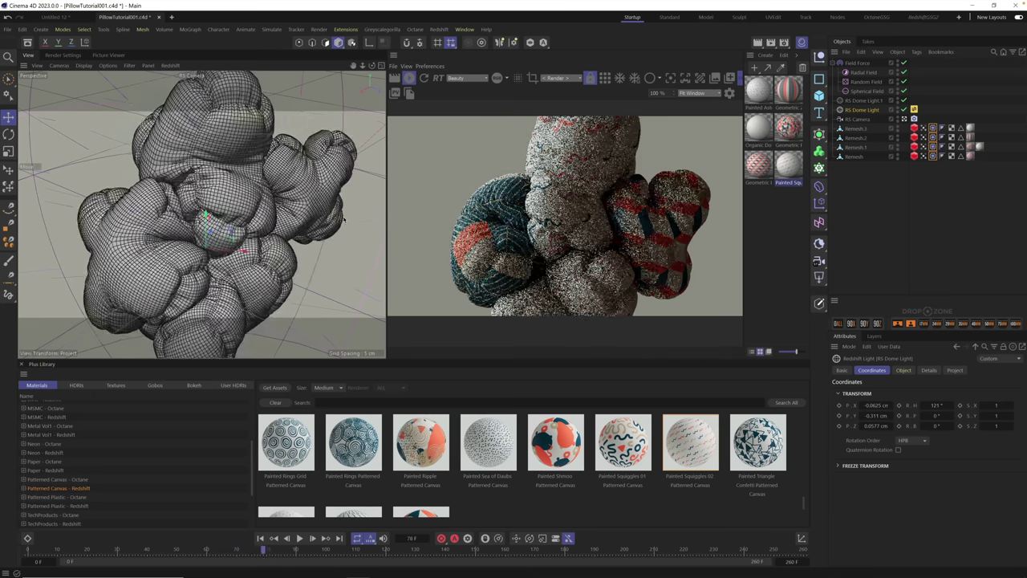
key("g")
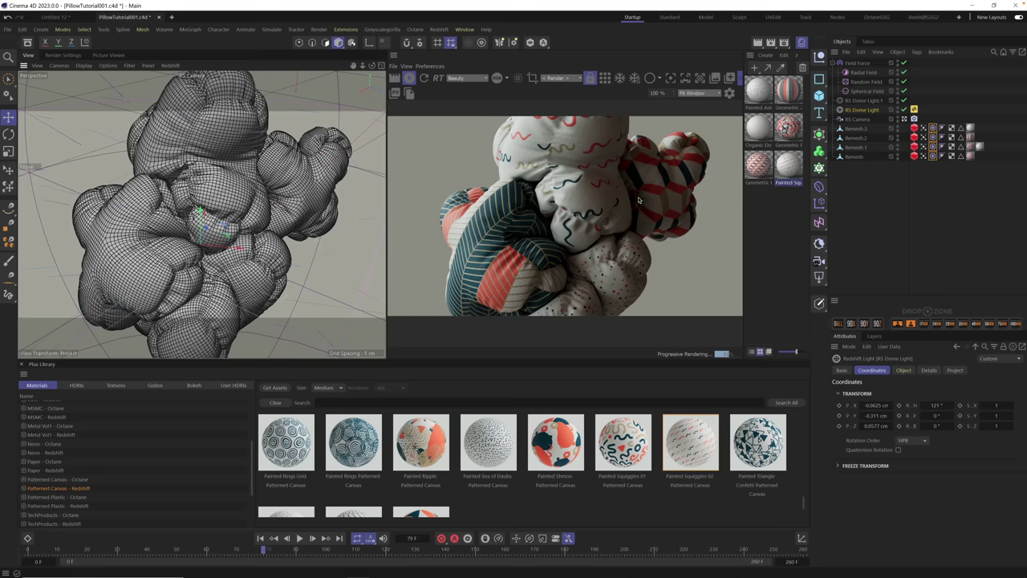
left_click(864, 120)
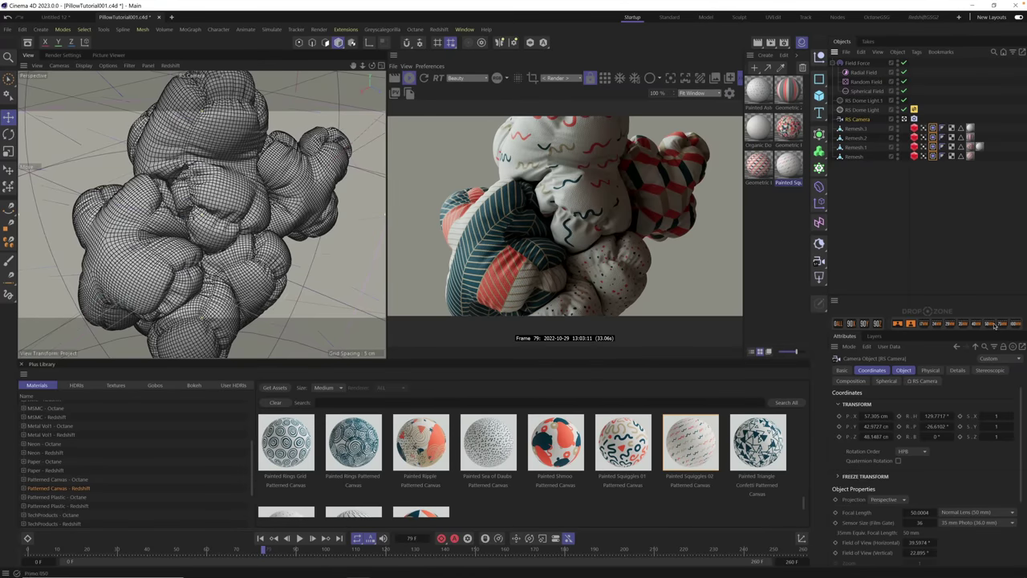
Set the RS Camera's Physical F-Stop to 4
left_click(930, 370)
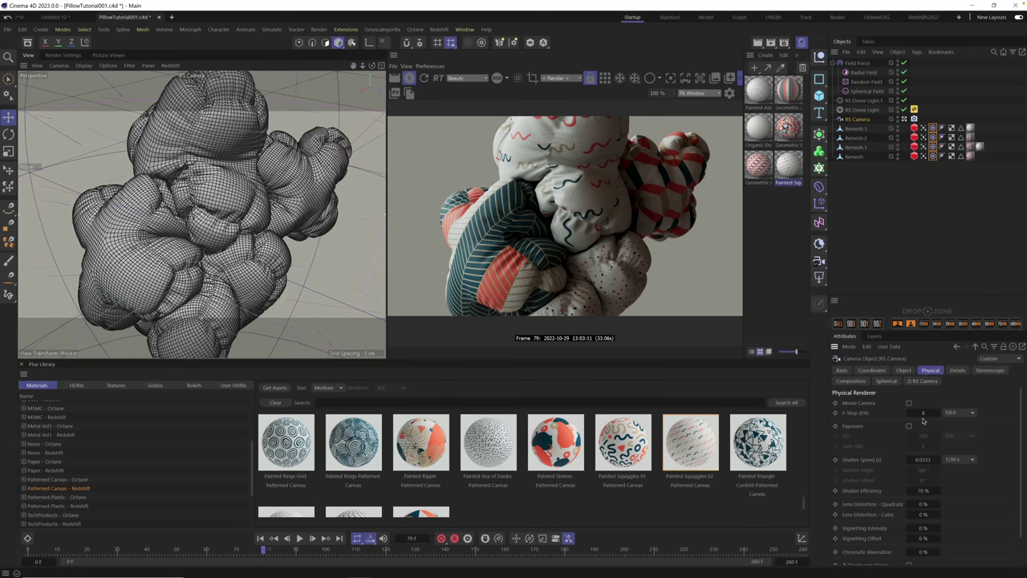
left_click(923, 414)
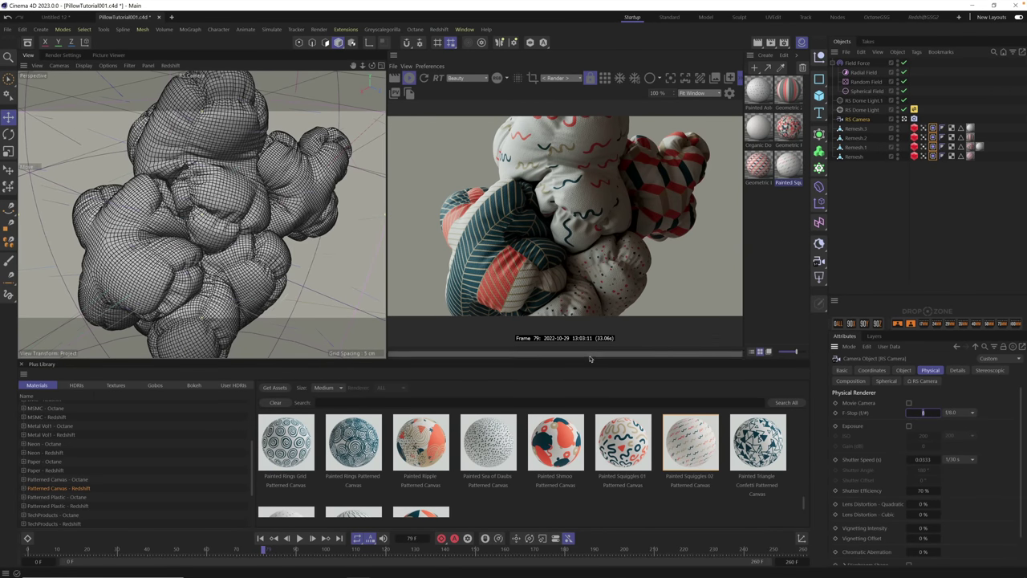
type("4")
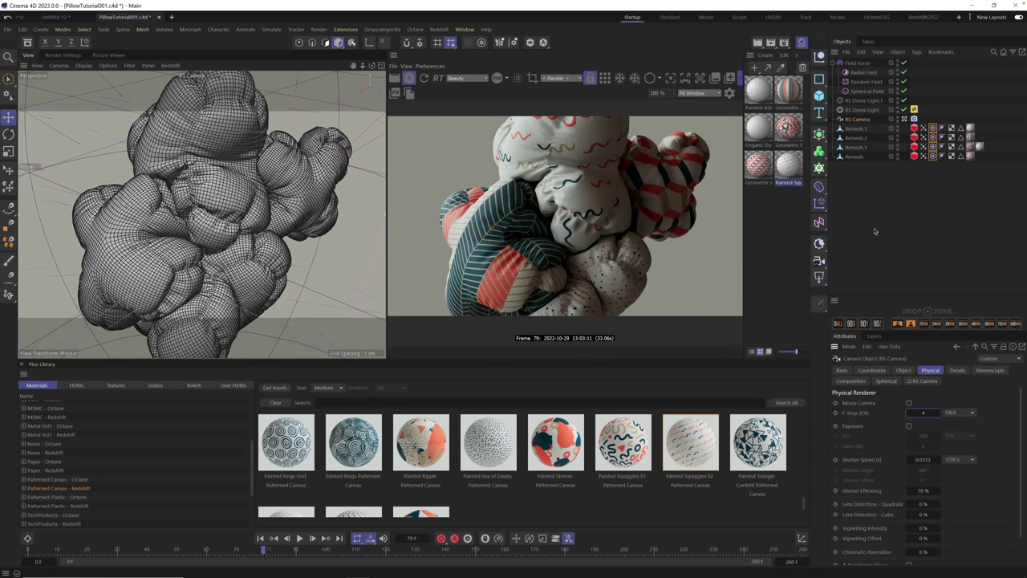
left_click(875, 232)
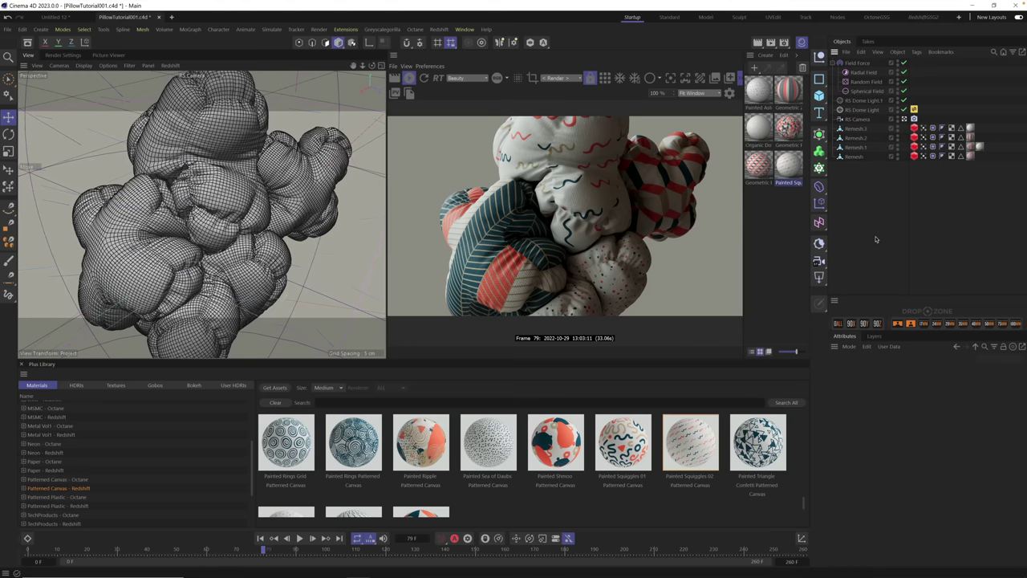
left_click(915, 119)
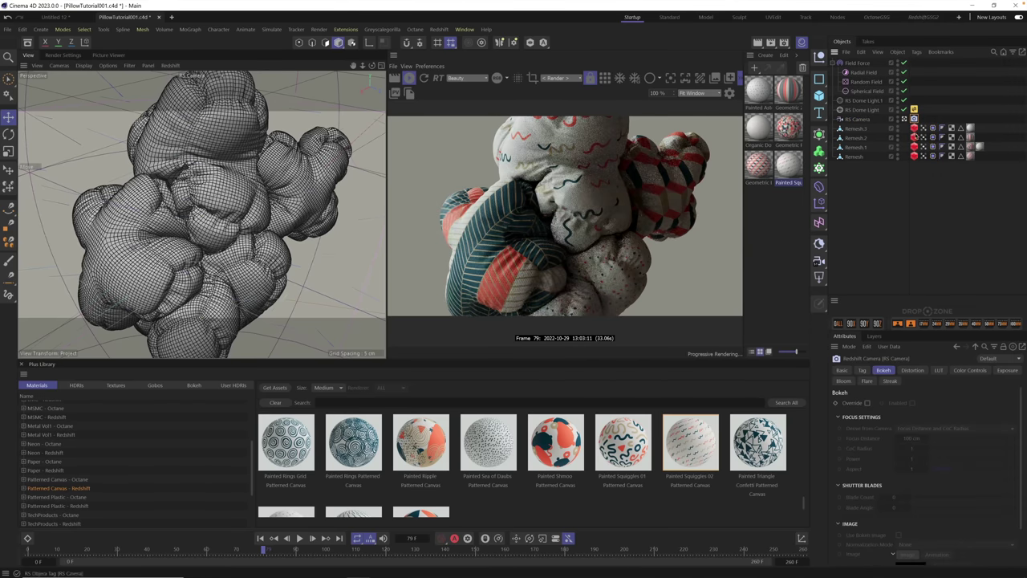
left_click(861, 121)
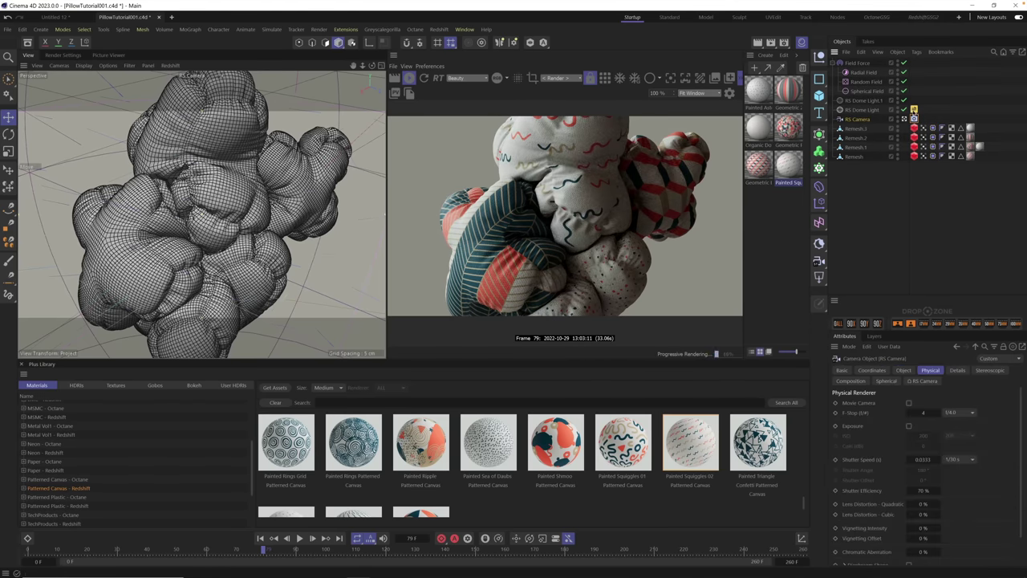
Override and enable Redshift bokeh, then pick focus on the upper front pillow in RenderView
left_click(915, 119)
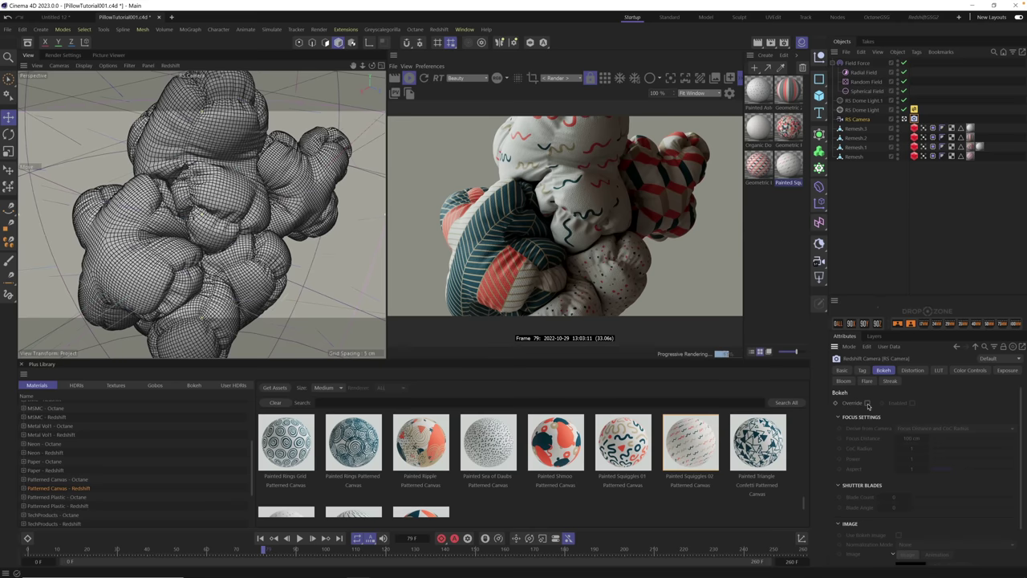
left_click(868, 403)
left_click(911, 403)
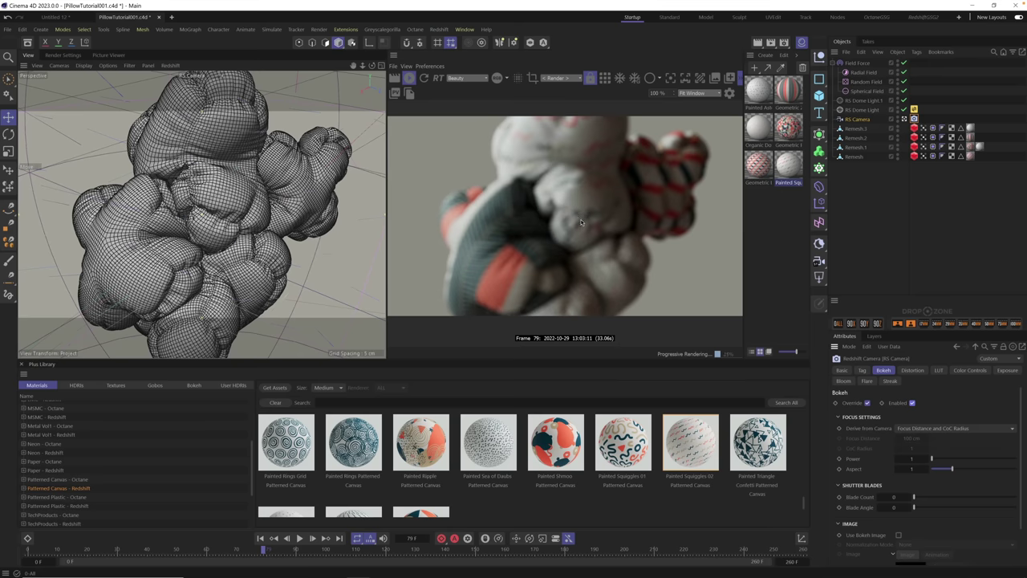
left_click(672, 80)
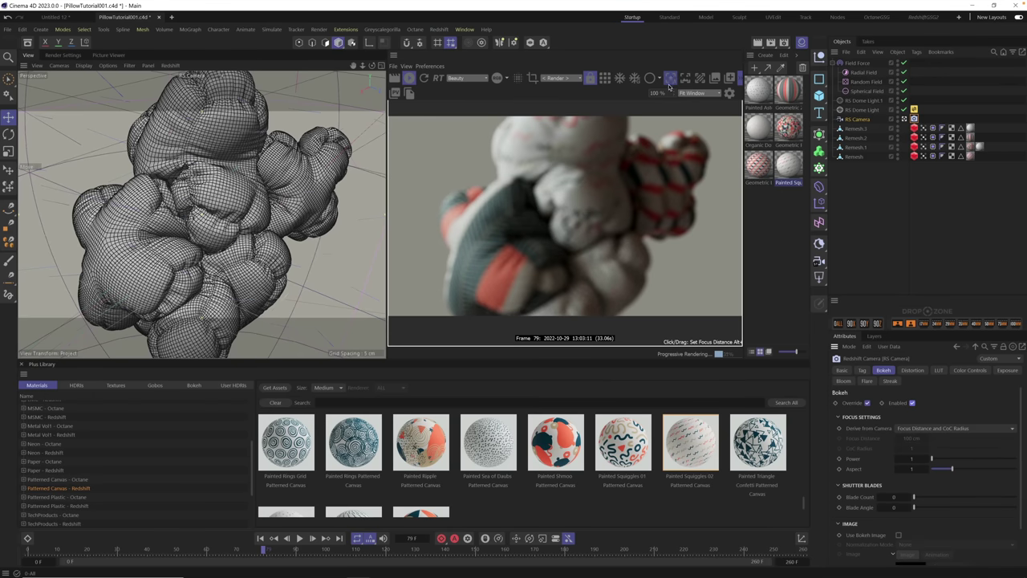
left_click(577, 211)
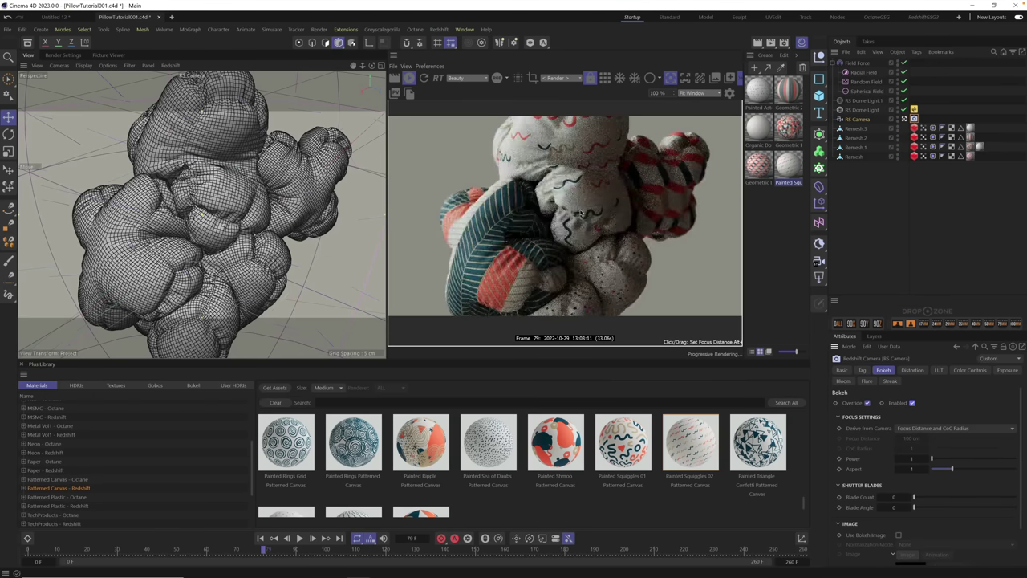
left_click(576, 156)
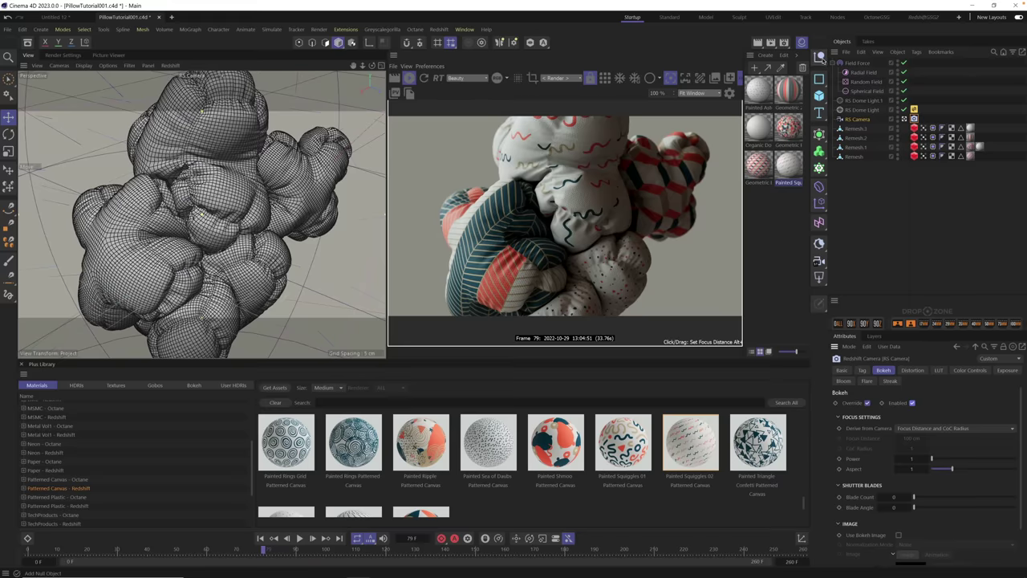
Add a new null object and rename it Focus
left_click(820, 57)
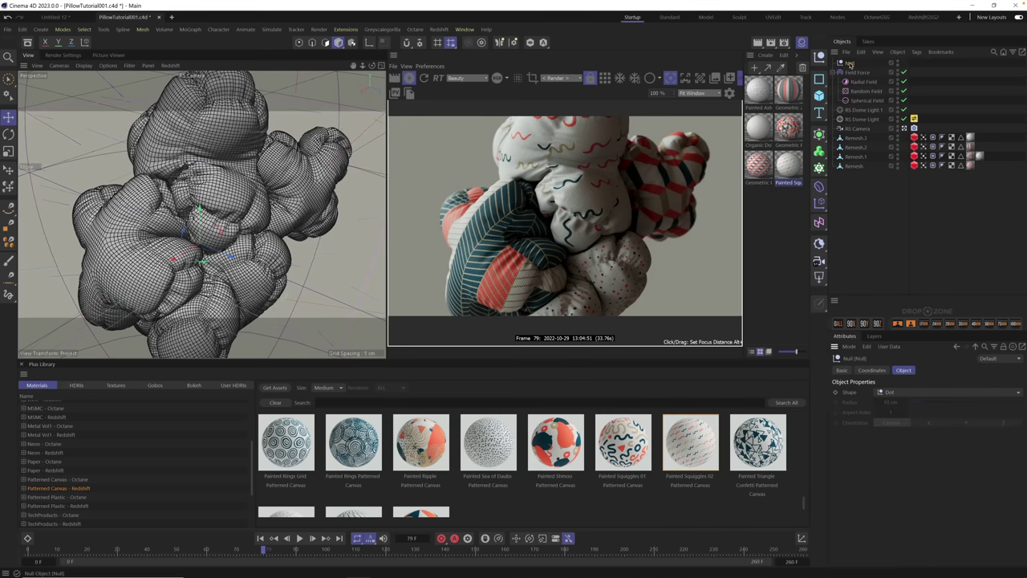
double_click(851, 63)
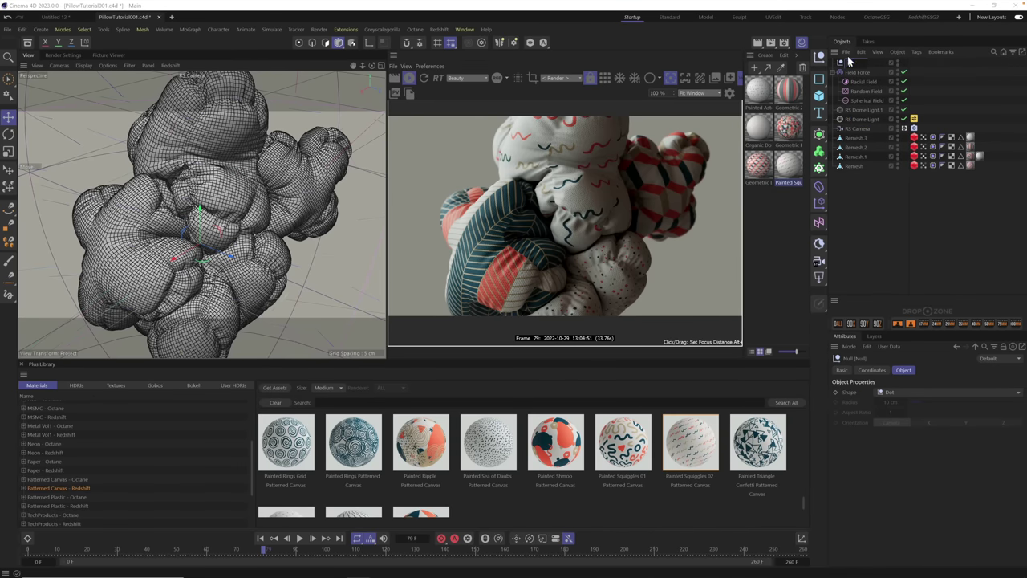
type("Focus")
key("Return")
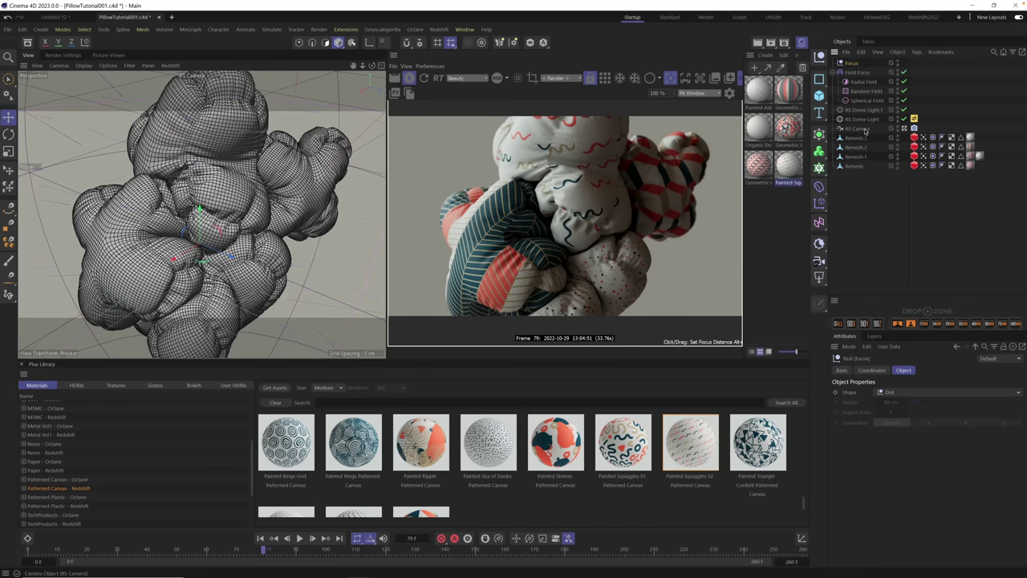
Assign the Focus null as the RS Camera's Focus Object, then reselect the null
left_click(864, 130)
left_click(904, 370)
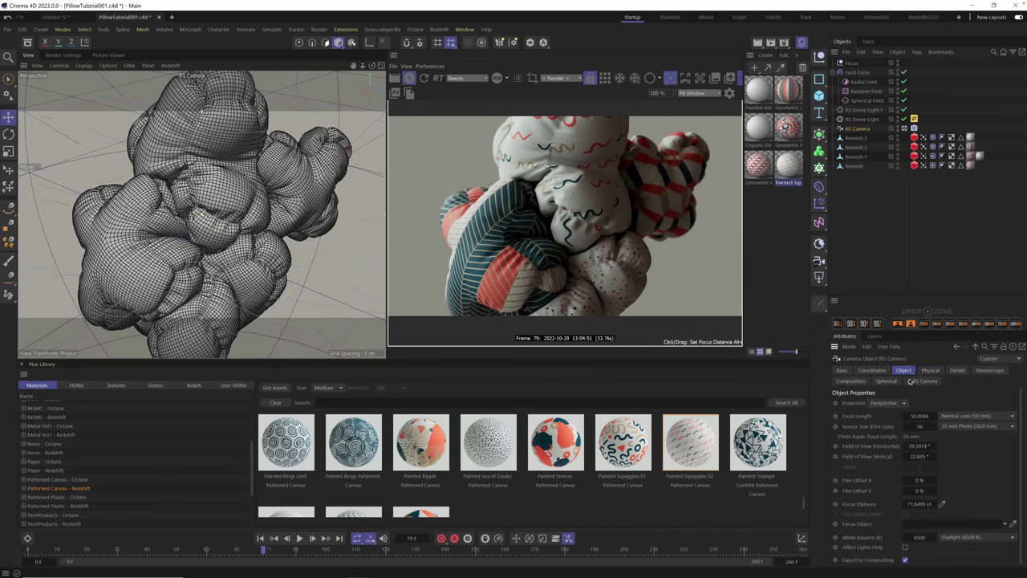
left_click_drag(850, 63, 931, 525)
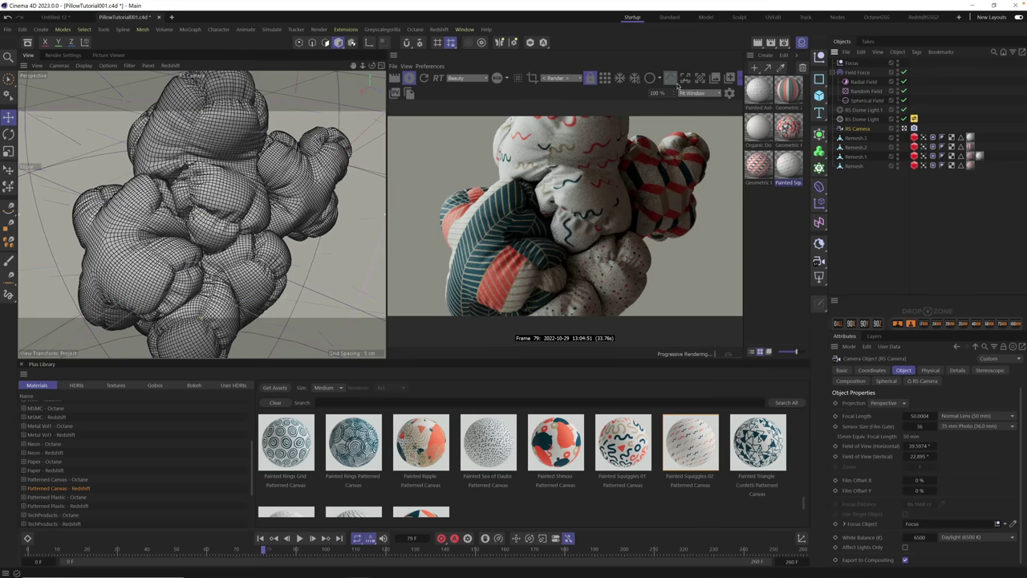
left_click(852, 64)
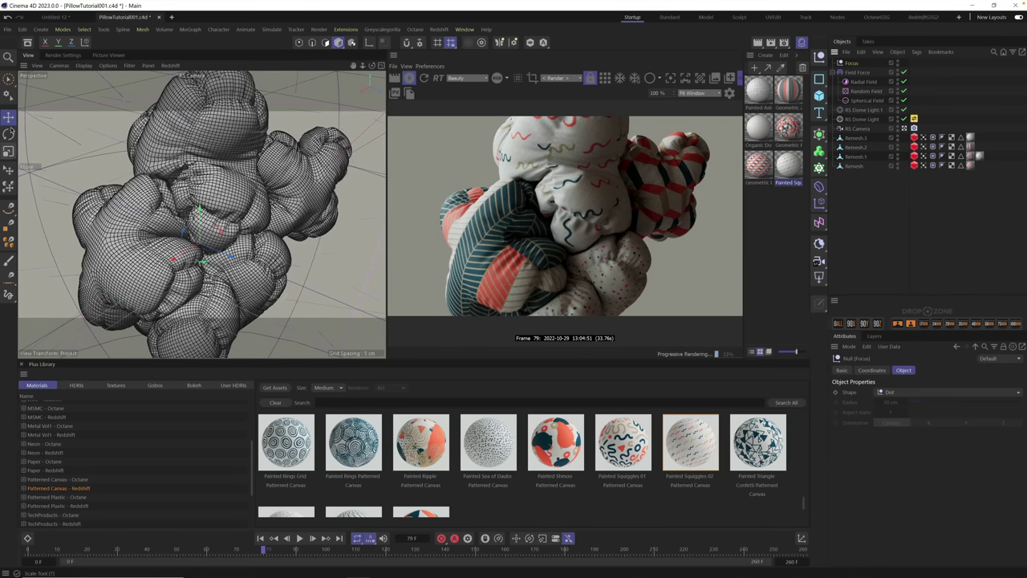
left_click(9, 170)
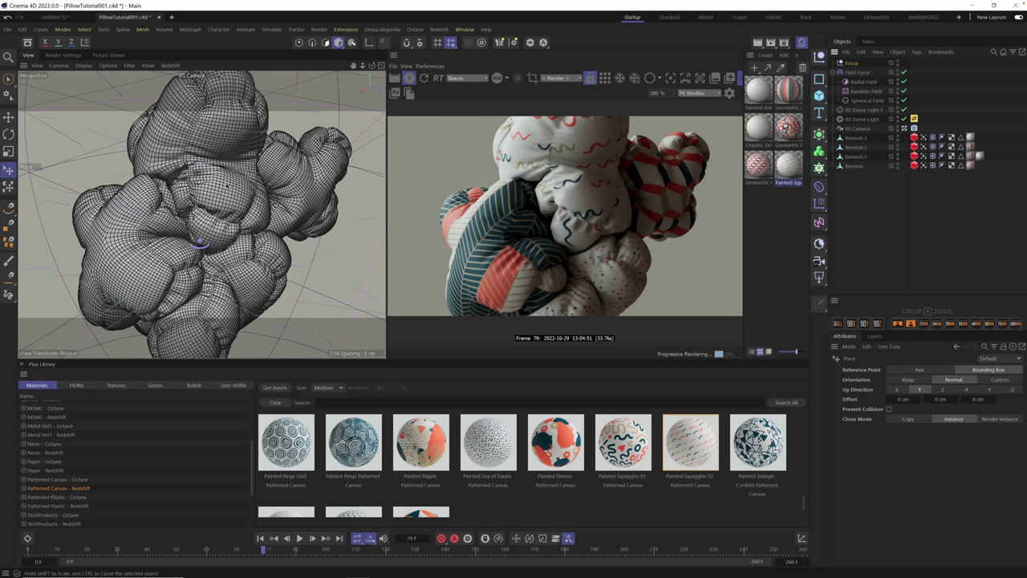
Place the Focus null on a pillow's surface and check it from the whole pillow cluster
left_click(215, 199)
scroll(217, 188, "down", 10)
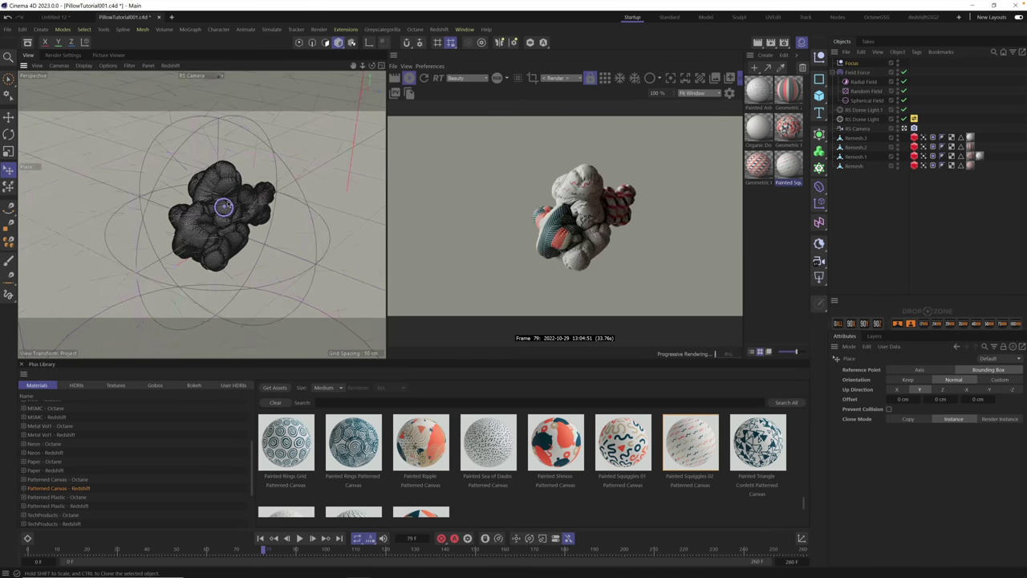
scroll(224, 207, "up", 15)
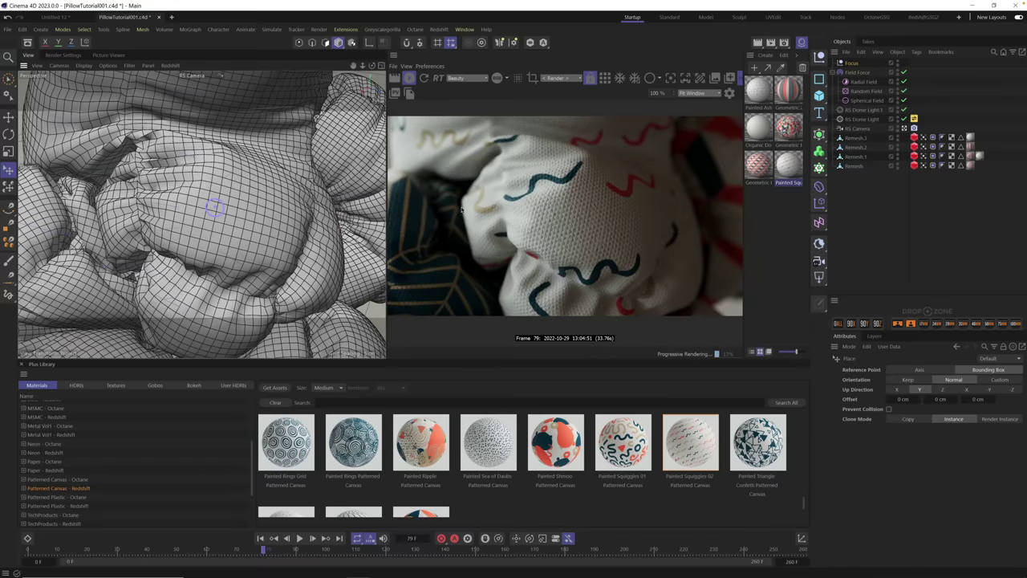
scroll(248, 227, "down", 10)
mouse_move(248, 227)
left_mouse_down("alt")
mouse_move(213, 205)
mouse_move(230, 202)
mouse_move(233, 229)
mouse_move(238, 211)
mouse_move(264, 227)
mouse_move(253, 240)
left_mouse_up("alt")
scroll(268, 219, "up", 5)
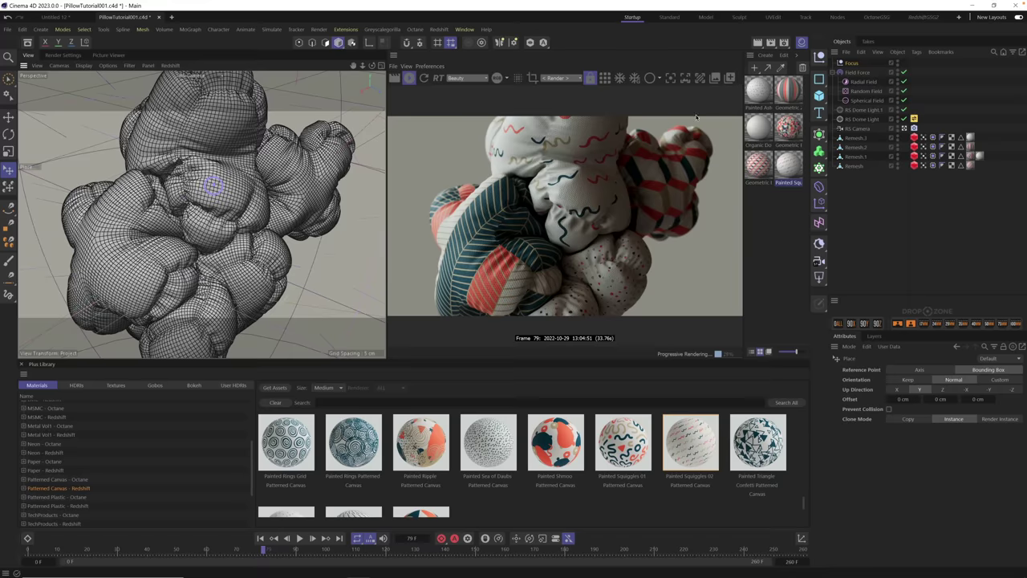
mouse_move(733, 96)
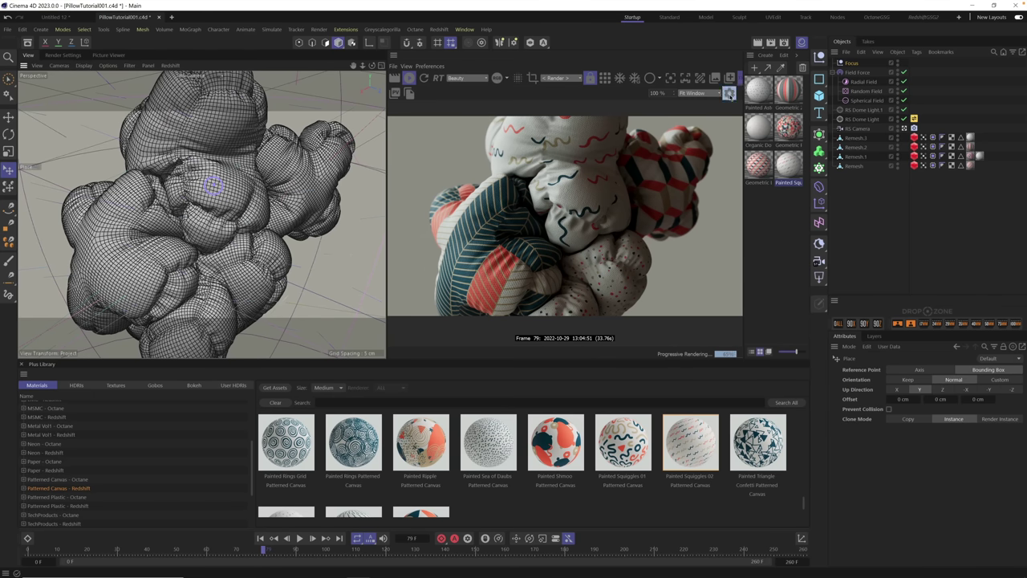
Show the Redshift RenderView post-effects panel and widen the render image
left_click(728, 94)
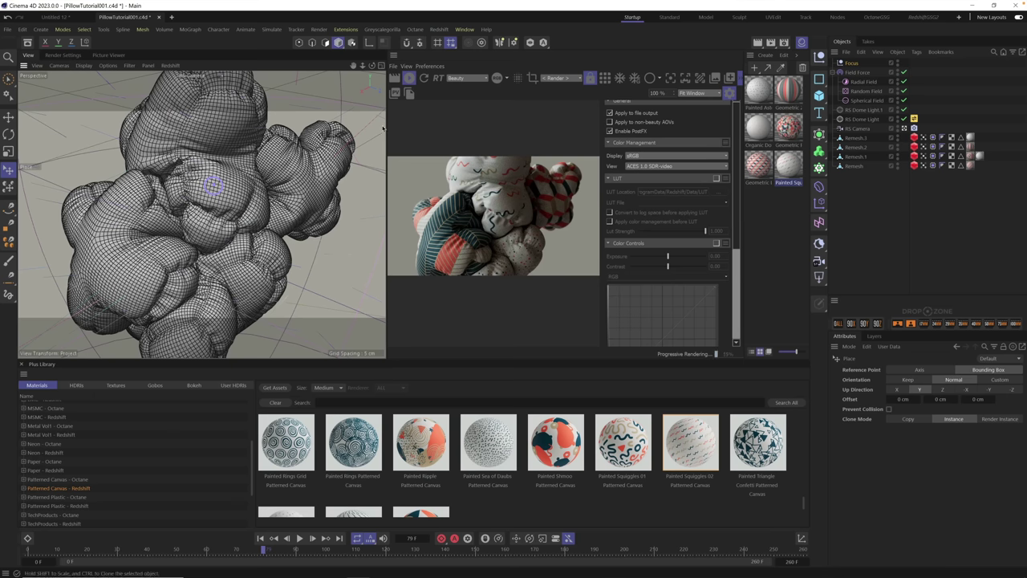
left_click_drag(379, 127, 185, 135)
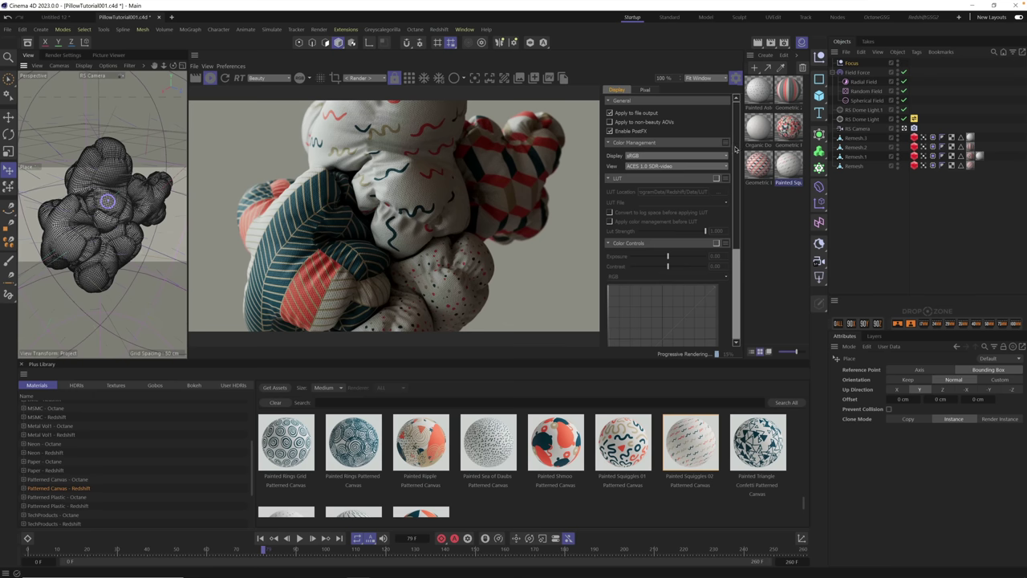
left_click_drag(737, 159, 733, 186)
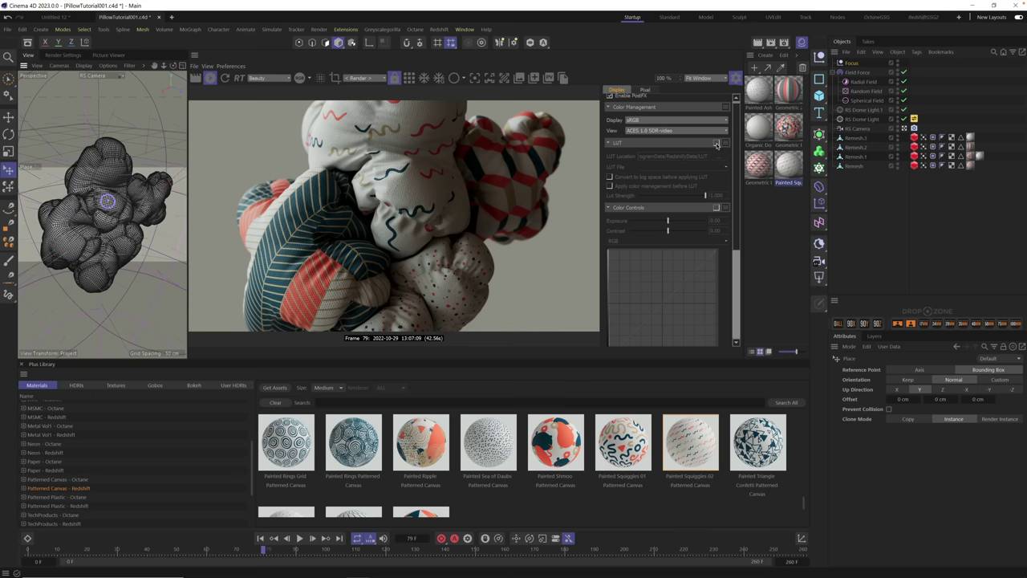
Enable the Advantix_200 LUT, compare it on and off, and lower its strength to about 0.527
left_click(717, 143)
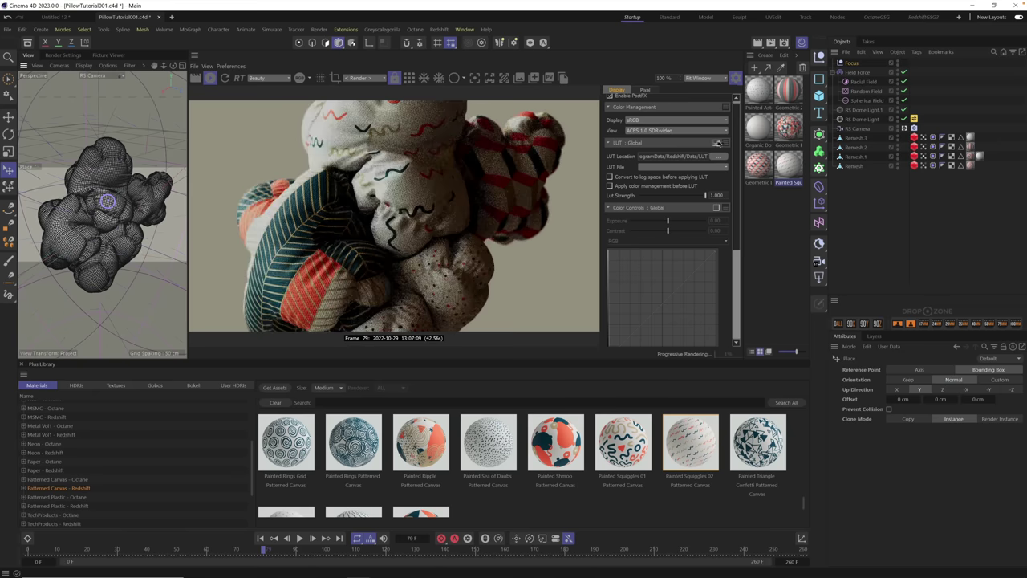
left_click(717, 144)
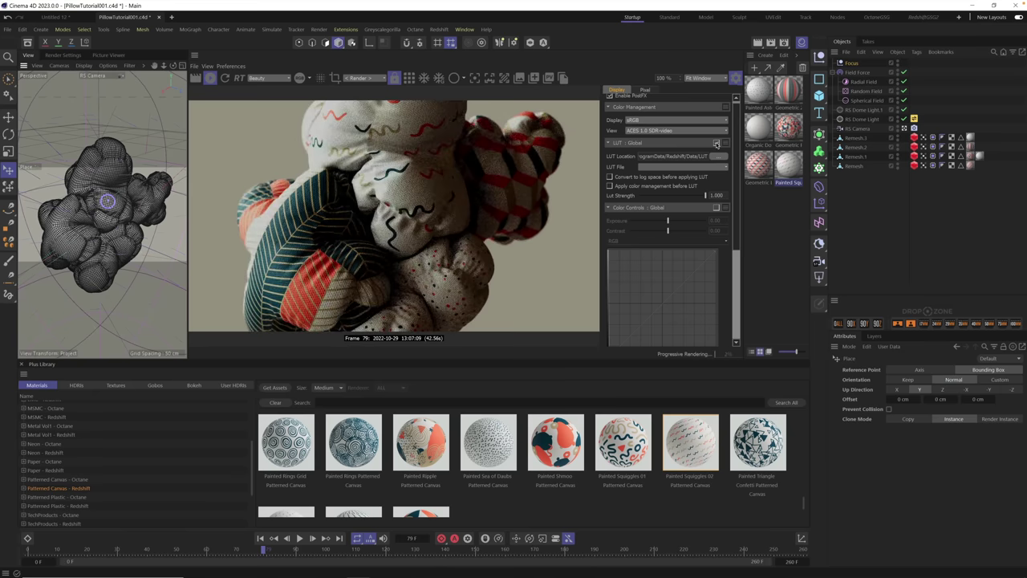
left_click(674, 168)
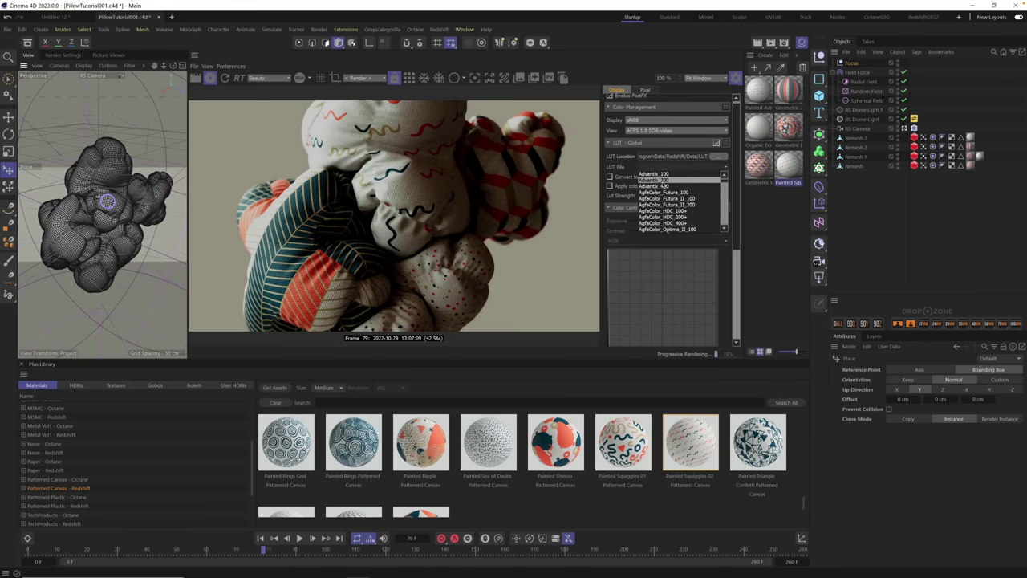
left_click(661, 182)
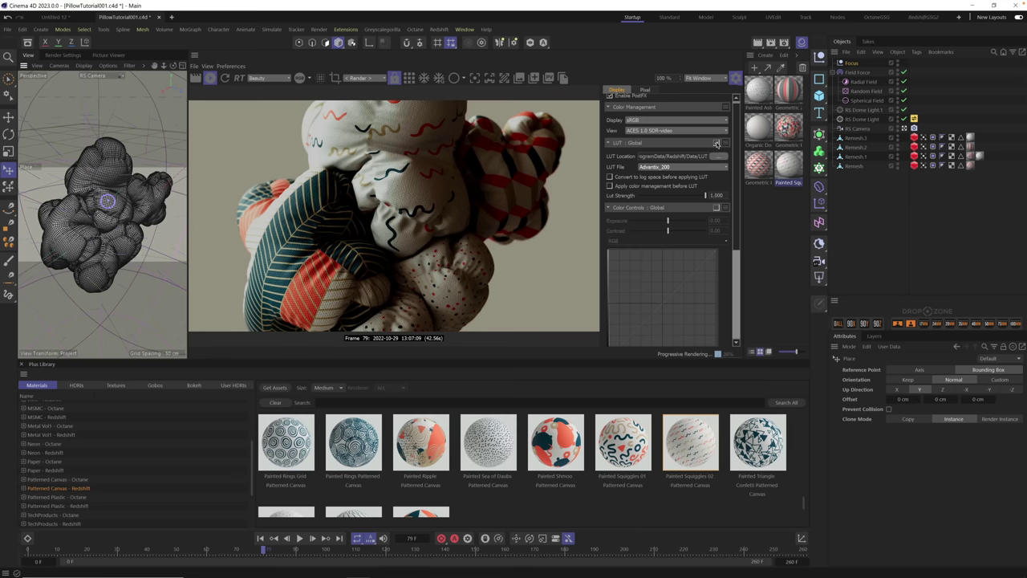
left_click(716, 143)
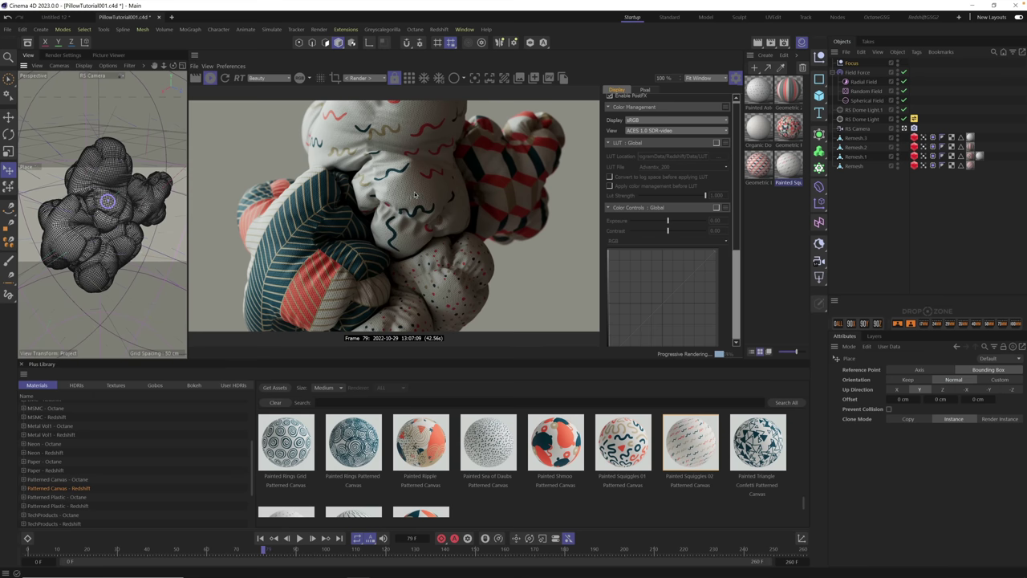
left_click(717, 143)
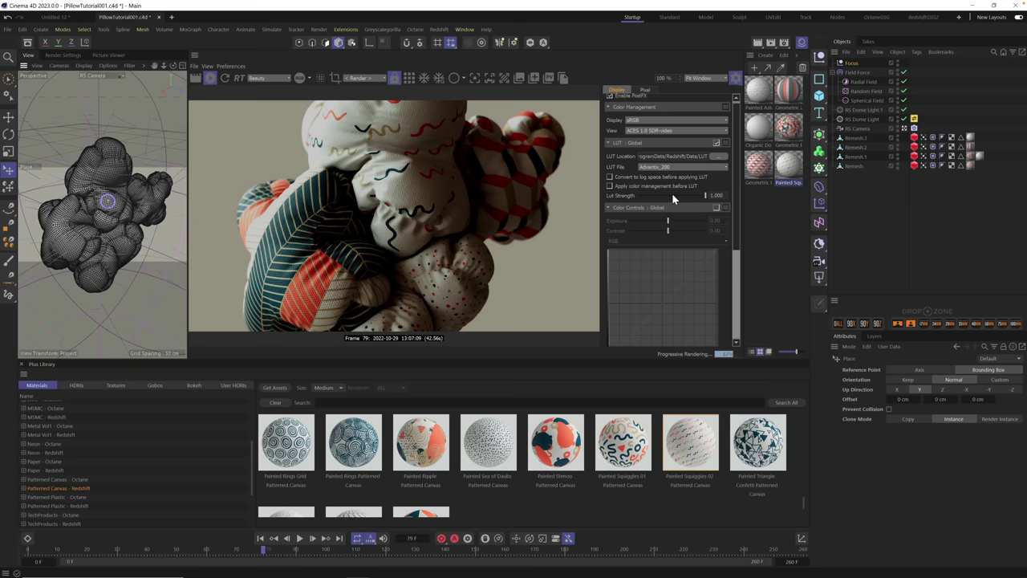
left_click_drag(704, 197, 676, 207)
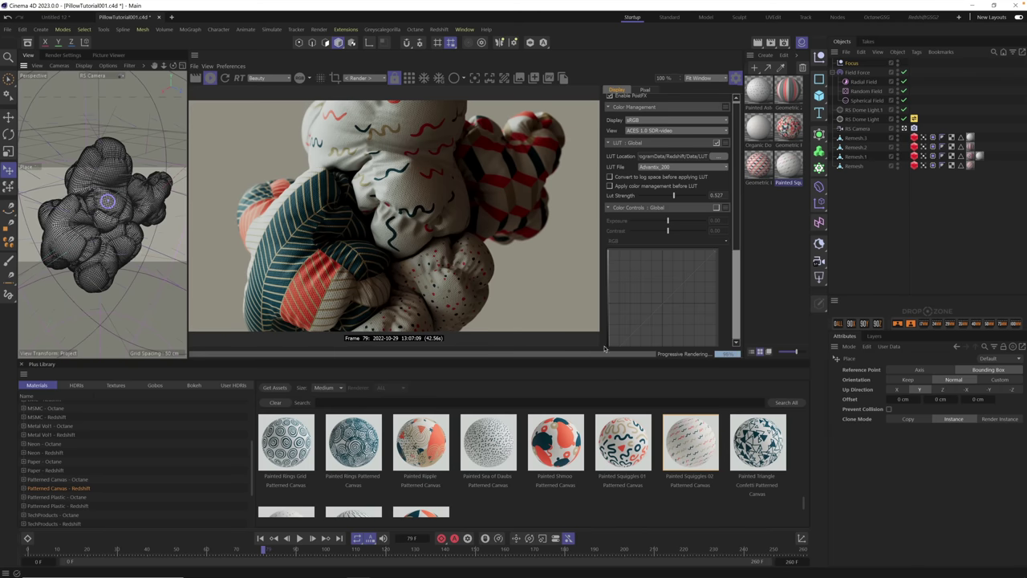
Turn on Color Controls and add two RGB curve points, pulling the lower one down to darken shadows
scroll(737, 233, "down", 2)
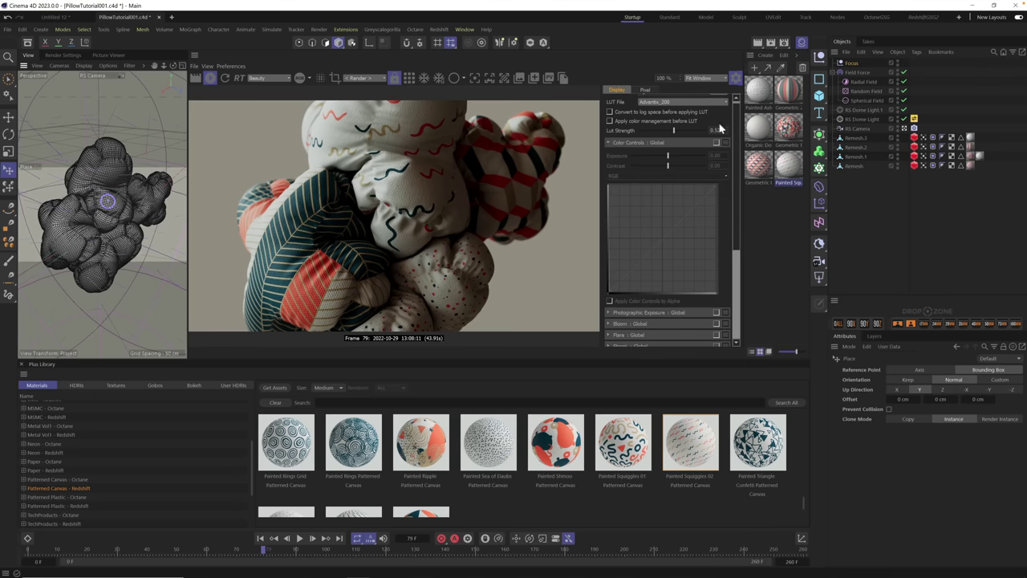
left_click(716, 144)
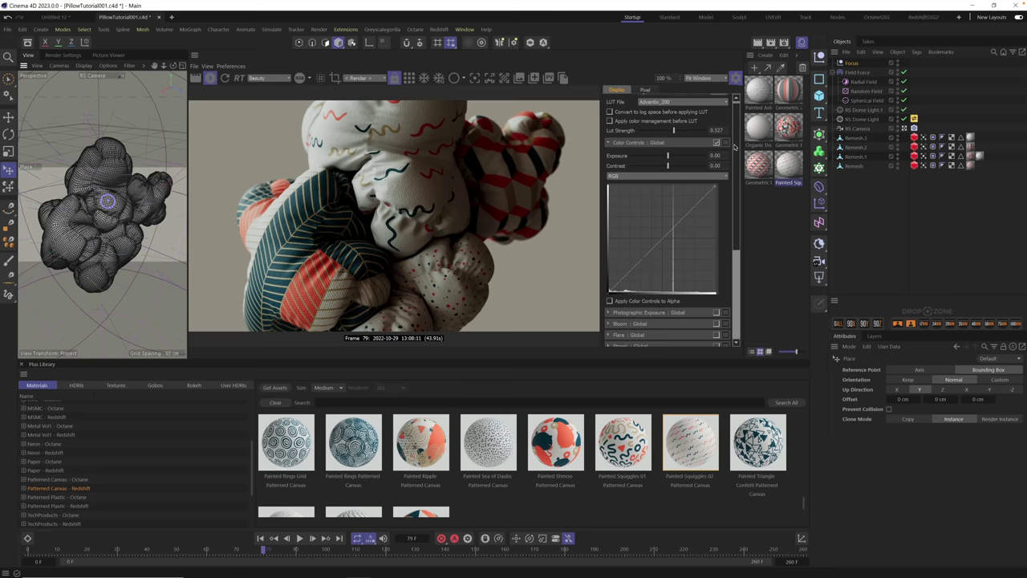
scroll(738, 178, "down", 1)
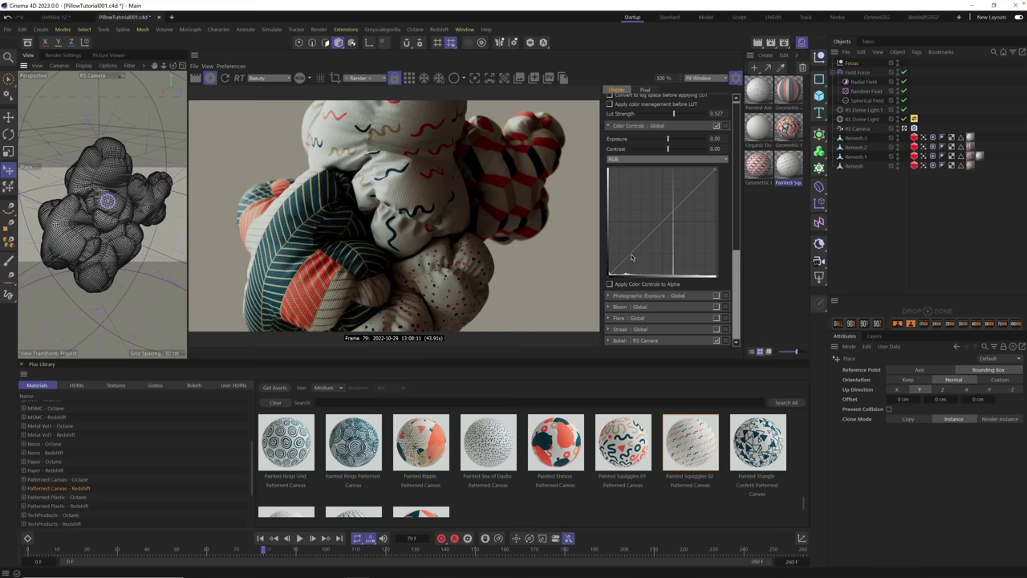
left_click(631, 257)
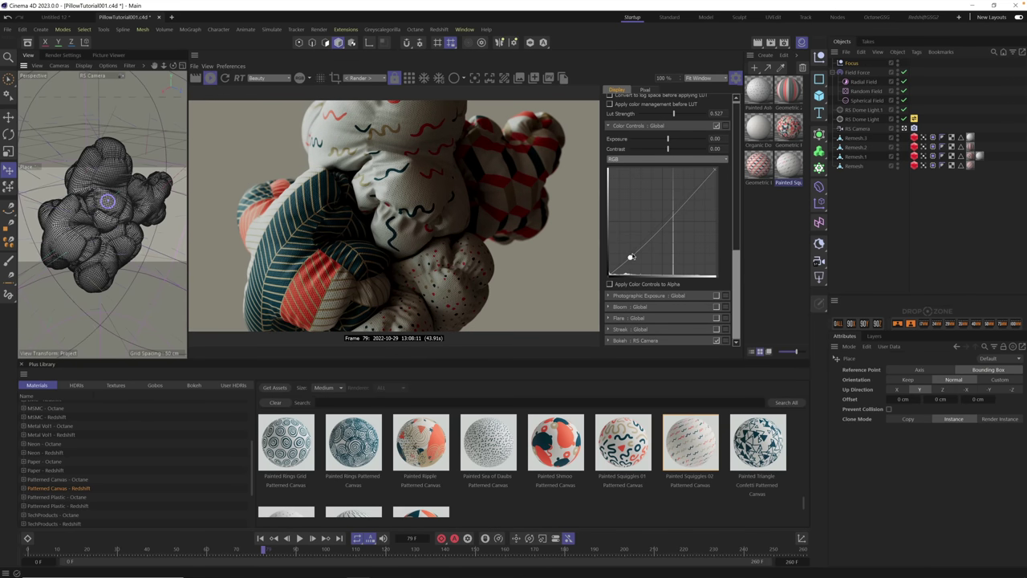
left_click(693, 191)
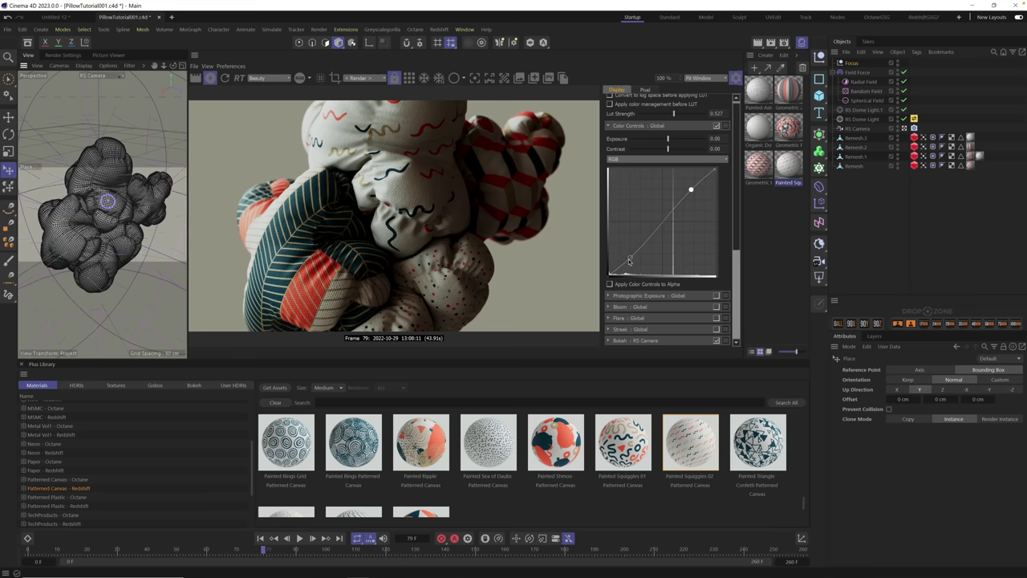
mouse_move(630, 257)
left_mouse_down()
mouse_move(639, 274)
mouse_move(631, 256)
left_mouse_up()
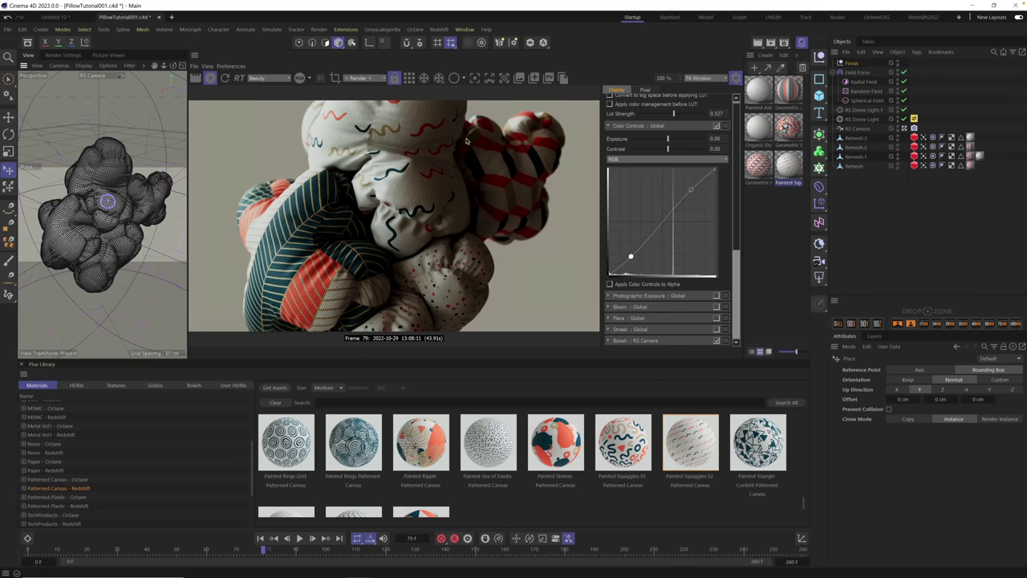
left_click(692, 192)
left_click_drag(689, 194, 687, 193)
Toggle Color Controls and the LUT off and on to compare, leaving both active
scroll(735, 159, "up", 3)
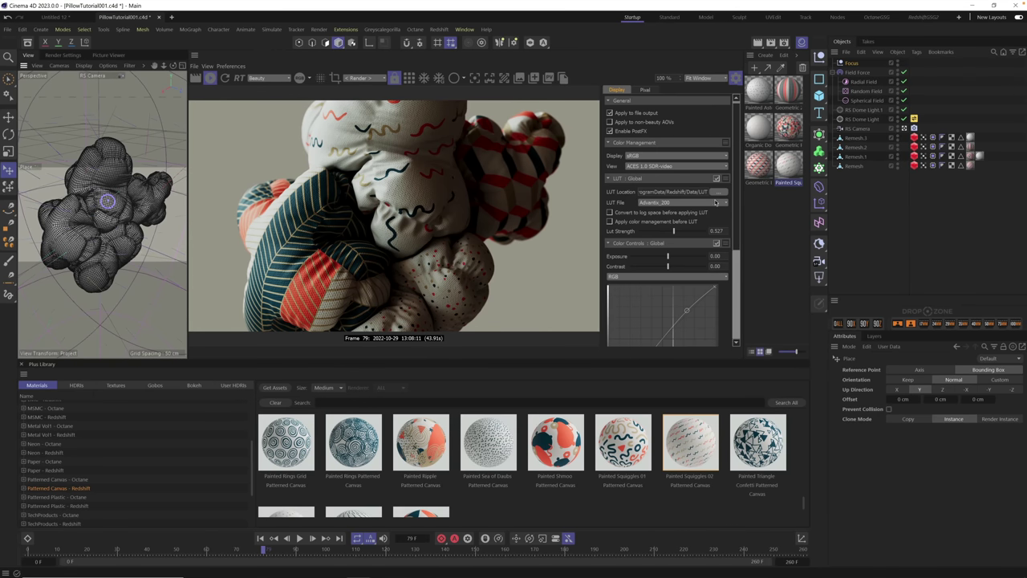
left_click(716, 244)
left_click(717, 243)
left_click(717, 243)
left_click(717, 243)
left_click(717, 244)
left_click(717, 178)
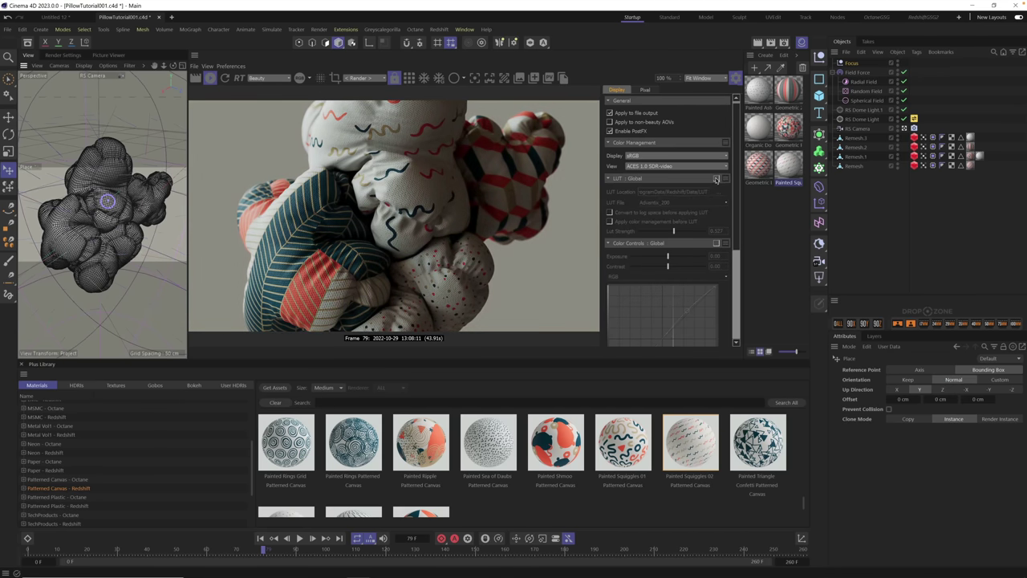
left_click(717, 178)
left_click(717, 244)
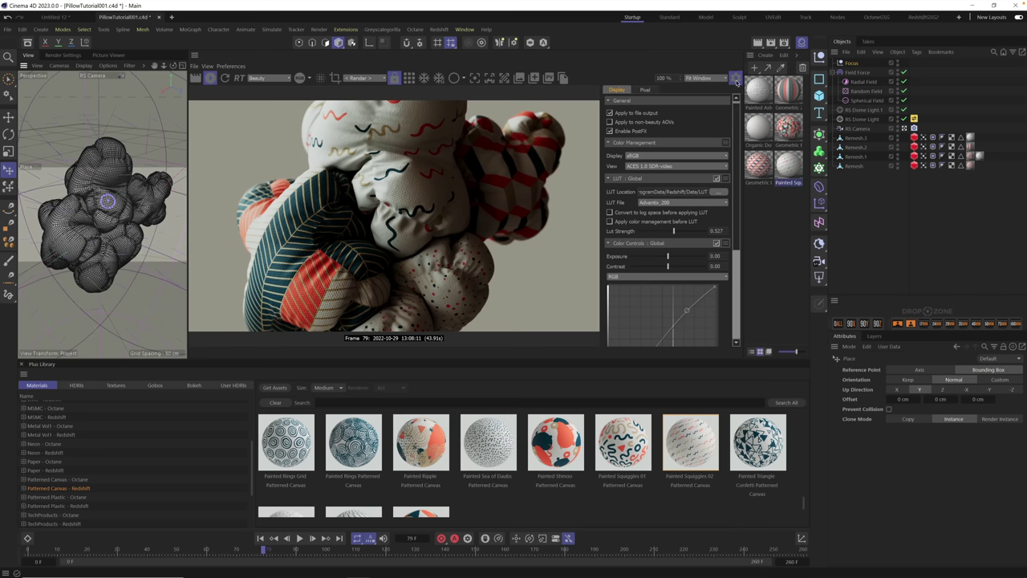
Hide the post-effects panel and scrub the timeline through frames 24, 83, 170 and 197
left_click(736, 79)
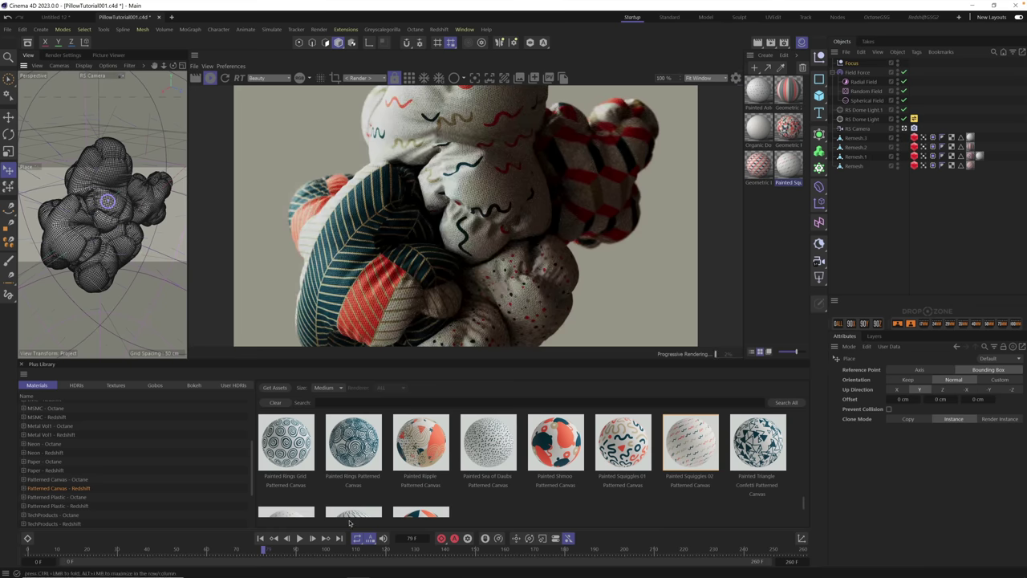
left_click_drag(245, 552, 101, 553)
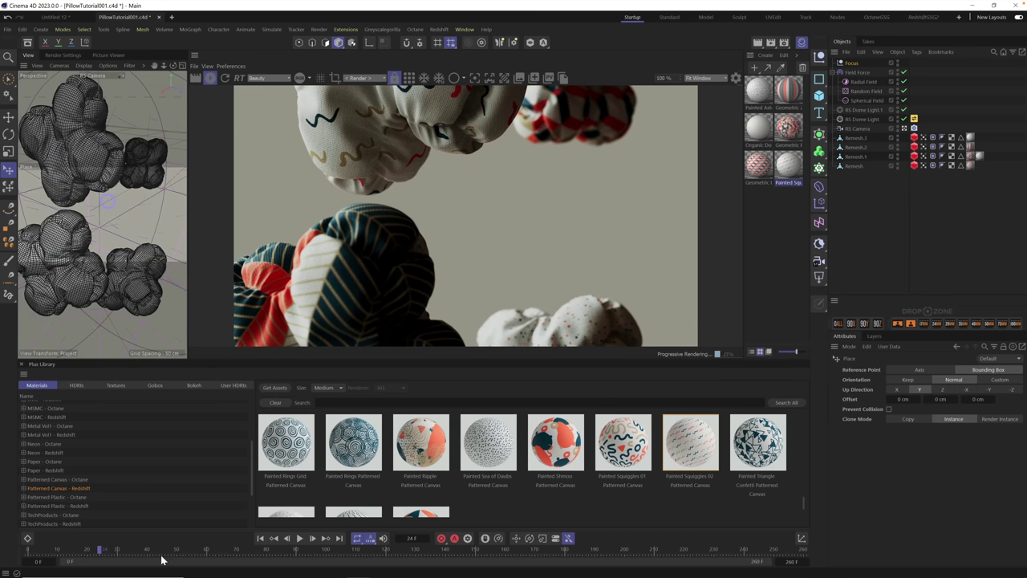
left_click_drag(164, 556, 275, 562)
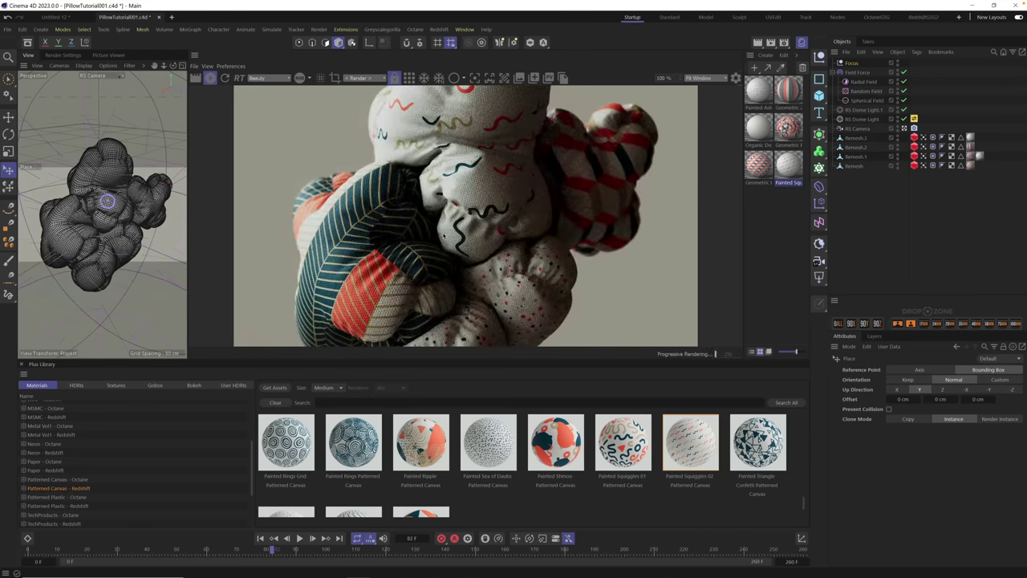
left_click_drag(286, 549, 534, 550)
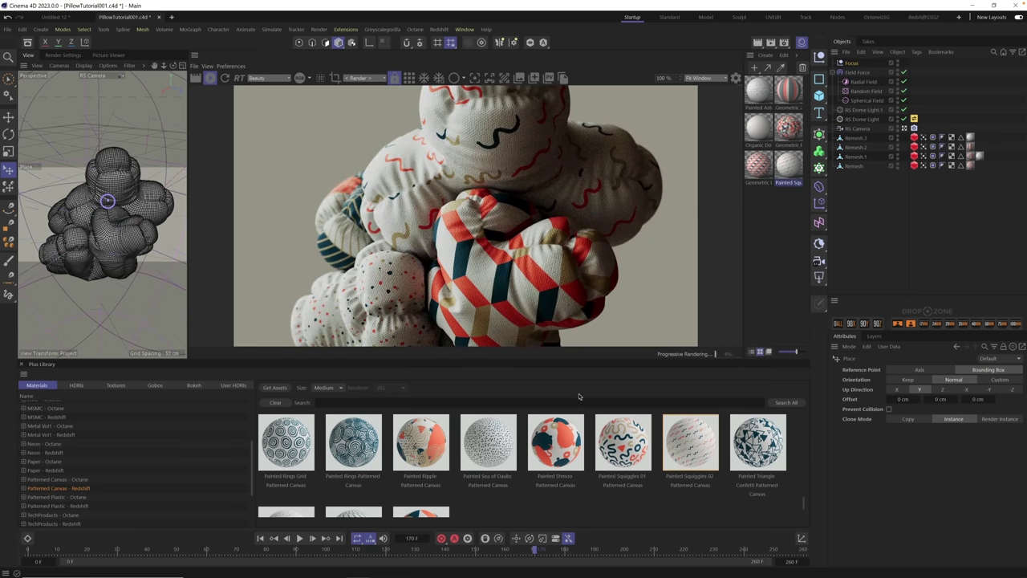
left_click(618, 549)
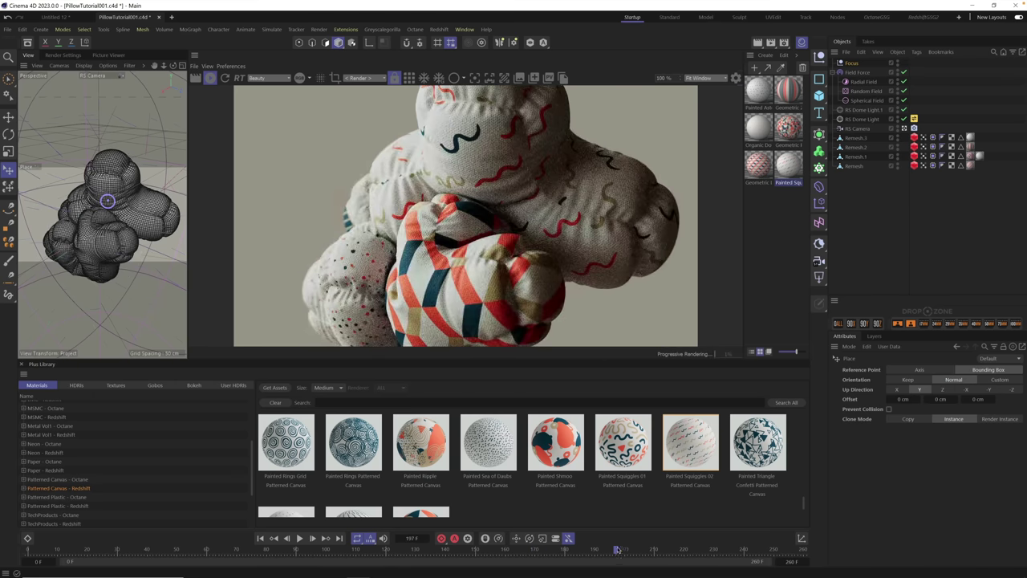
Scrub back through frames 94, 0, 18, 50 and 100 to review the pillow simulation
left_click_drag(444, 550, 415, 551)
left_click(307, 551)
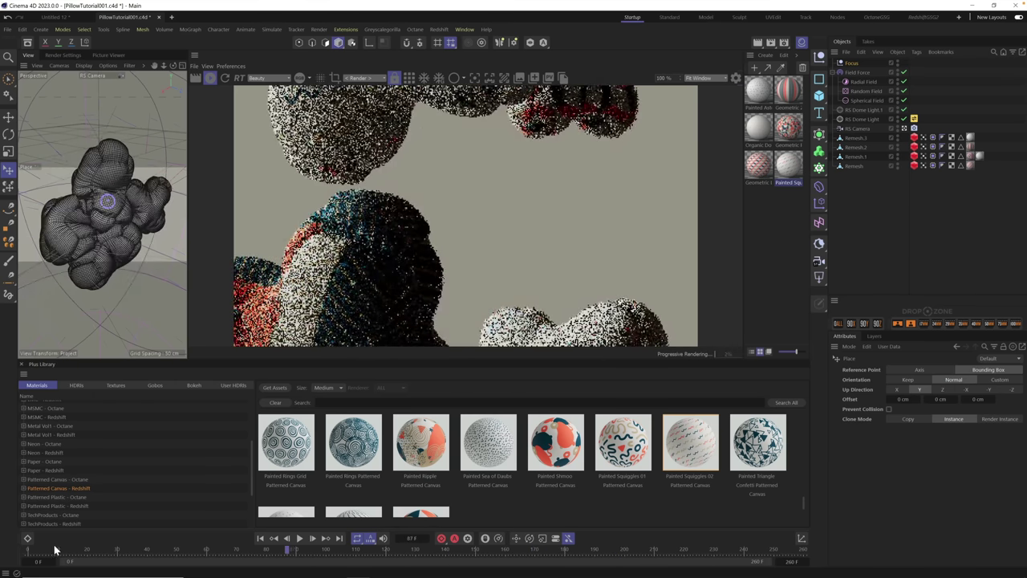
left_click_drag(86, 561, 2, 555)
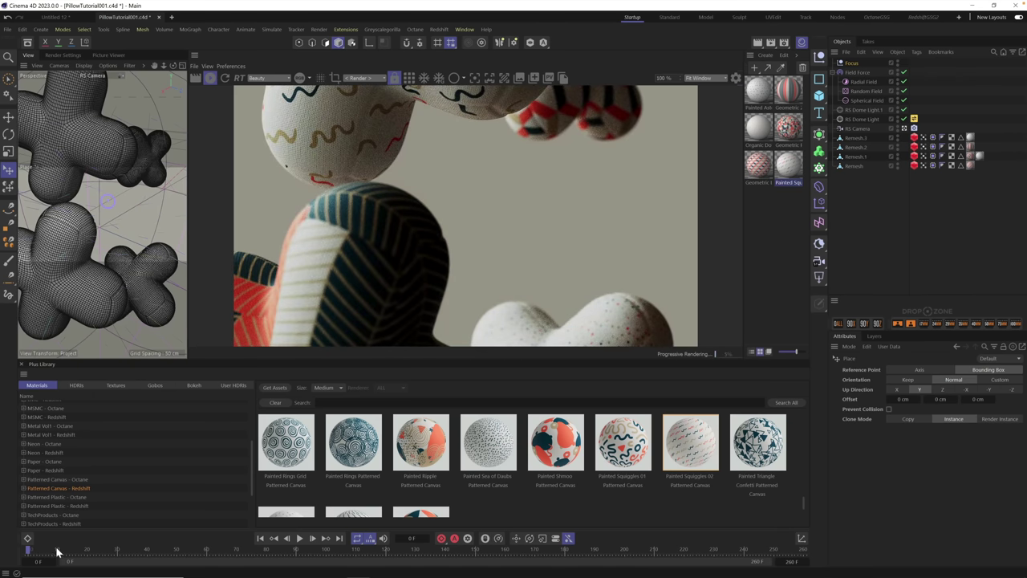
left_click(82, 552)
left_click_drag(82, 552, 212, 552)
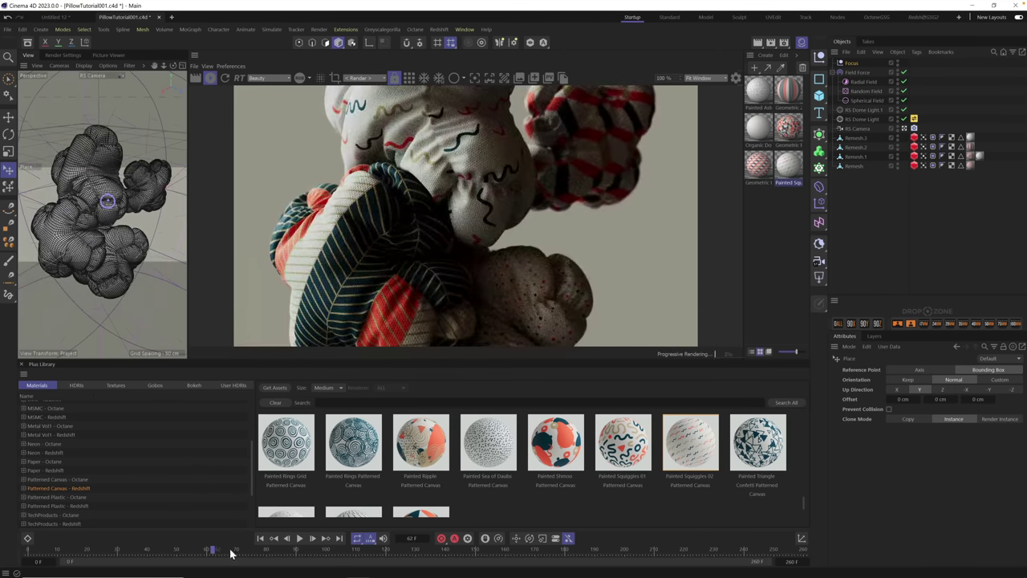
left_click_drag(233, 554, 324, 554)
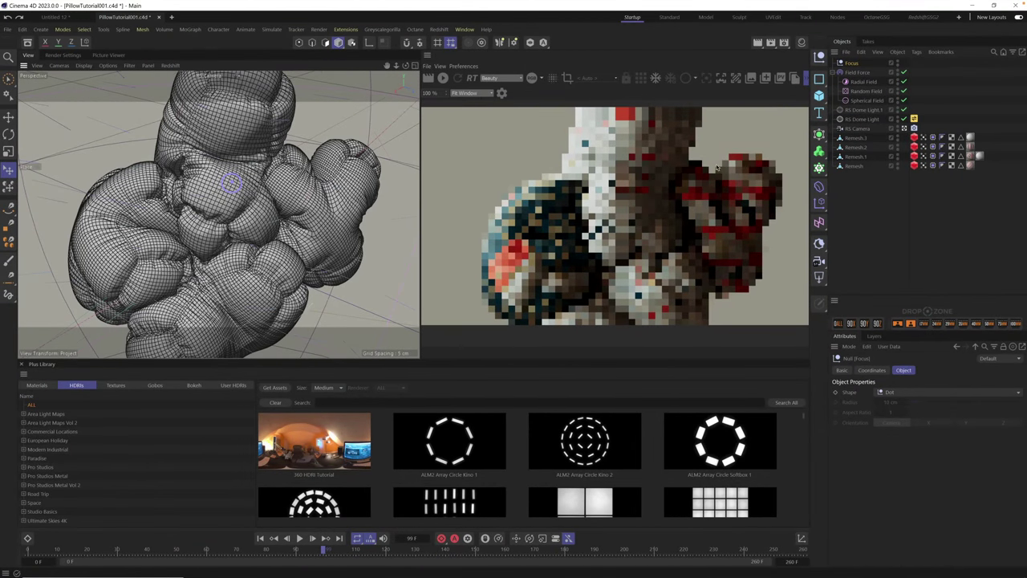
Restart the Redshift IPR and set the output frame range to All Frames (0–260)
left_click(442, 77)
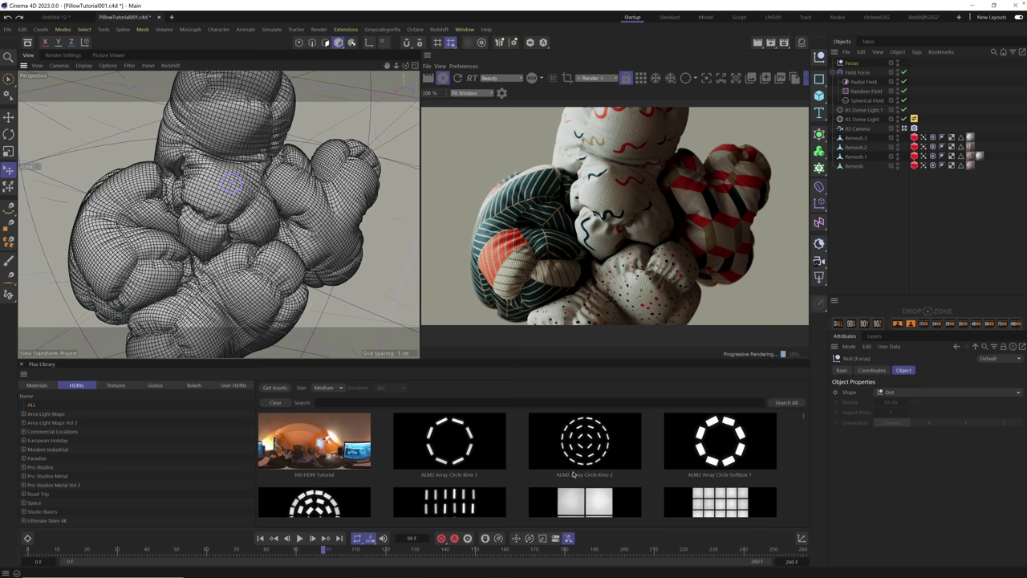
left_click(58, 56)
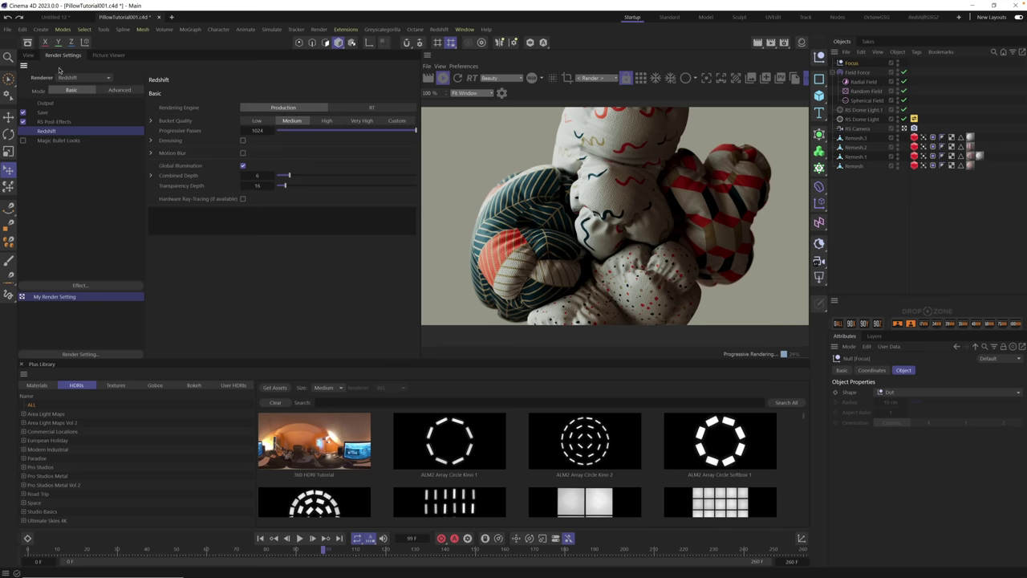
left_click(62, 106)
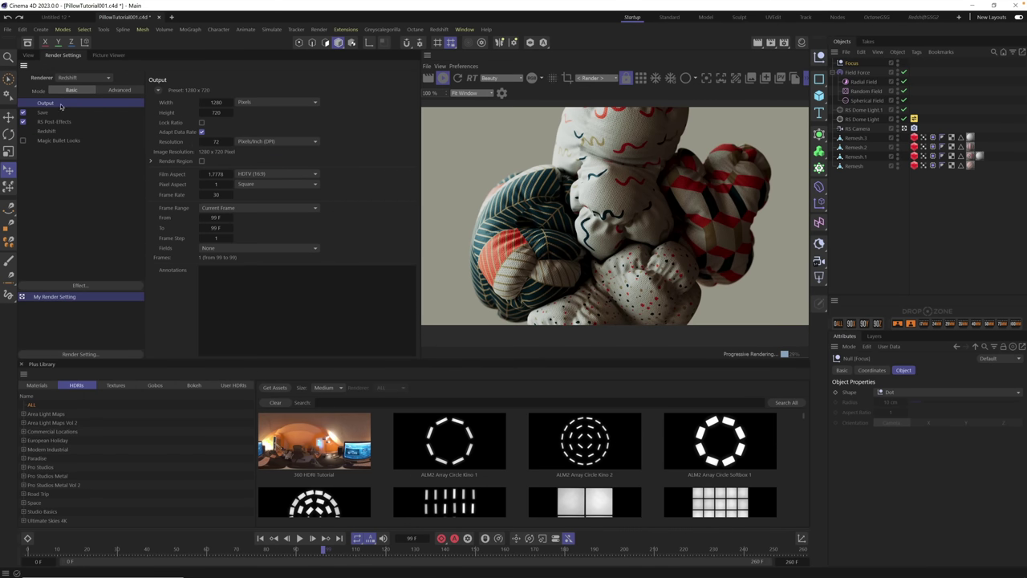
left_click(240, 210)
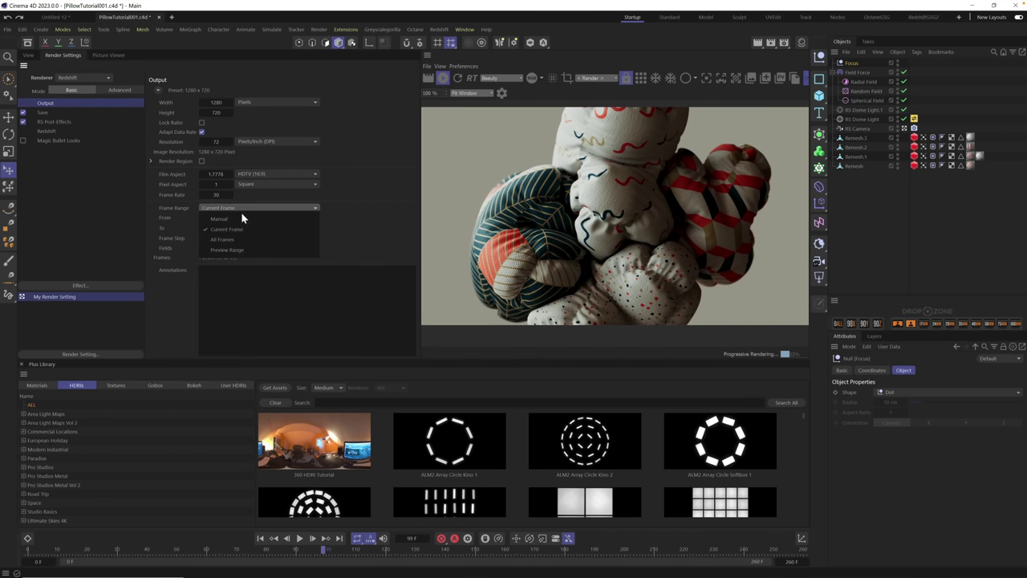
left_click(243, 241)
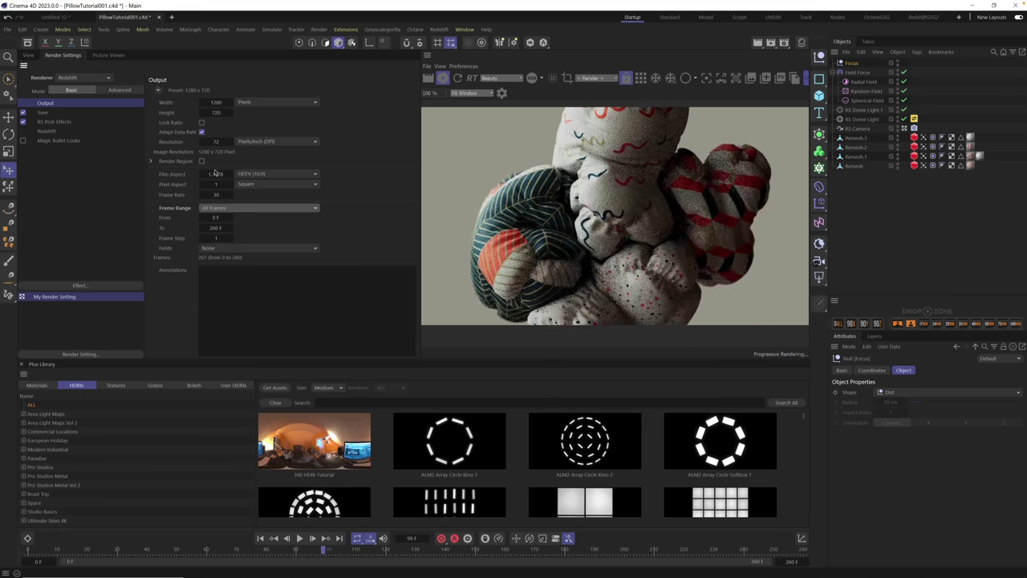
Set the saved TIF depth to 16 Bit/Channel and return to the perspective viewport
left_click(77, 114)
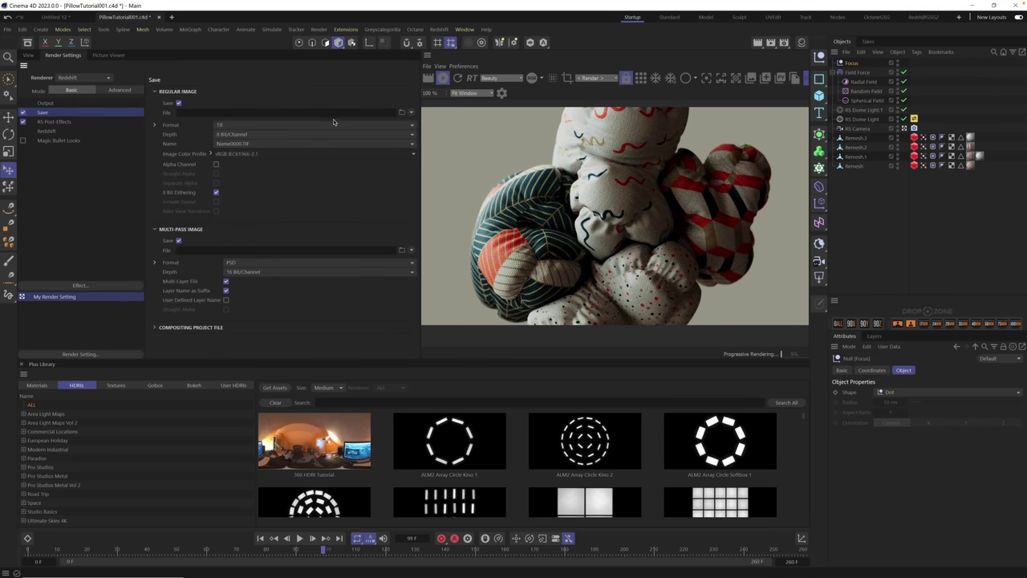
left_click(248, 135)
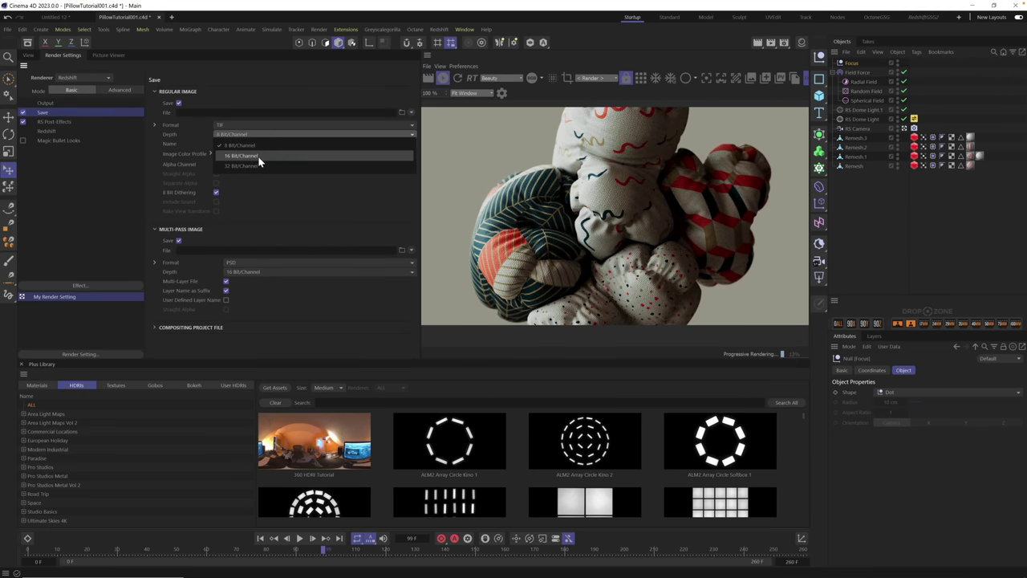
left_click(258, 160)
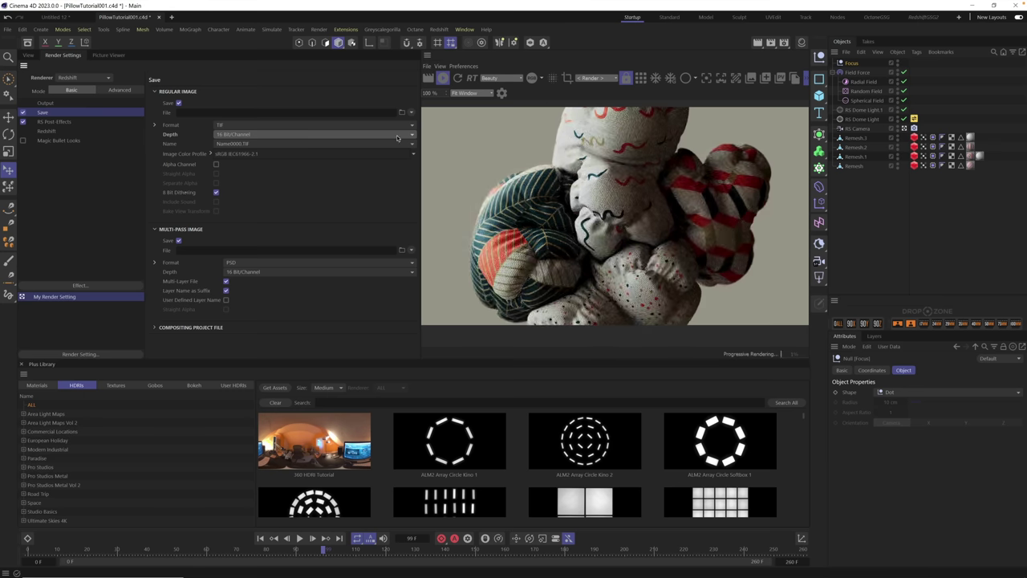
left_click(48, 131)
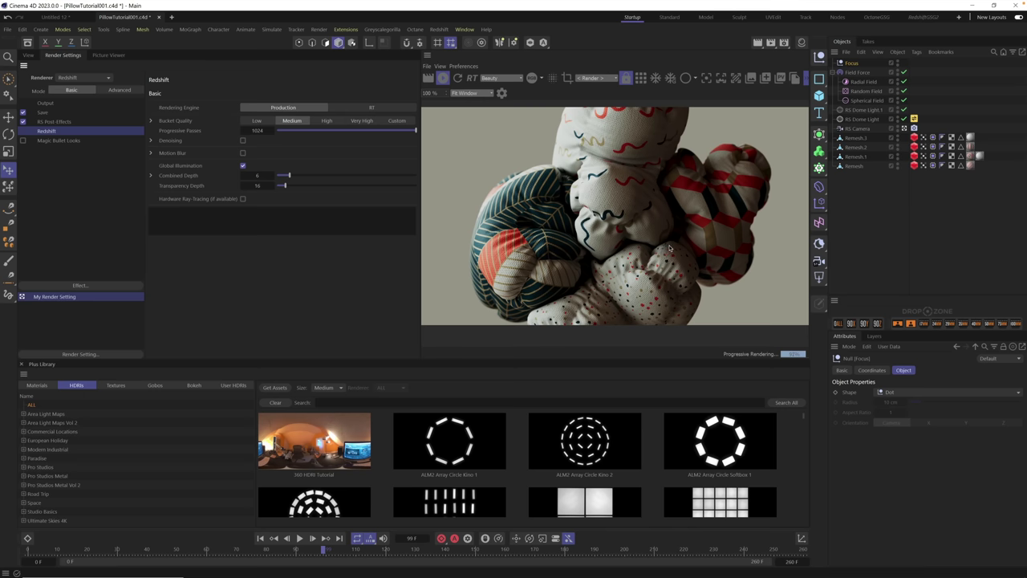
left_click(28, 56)
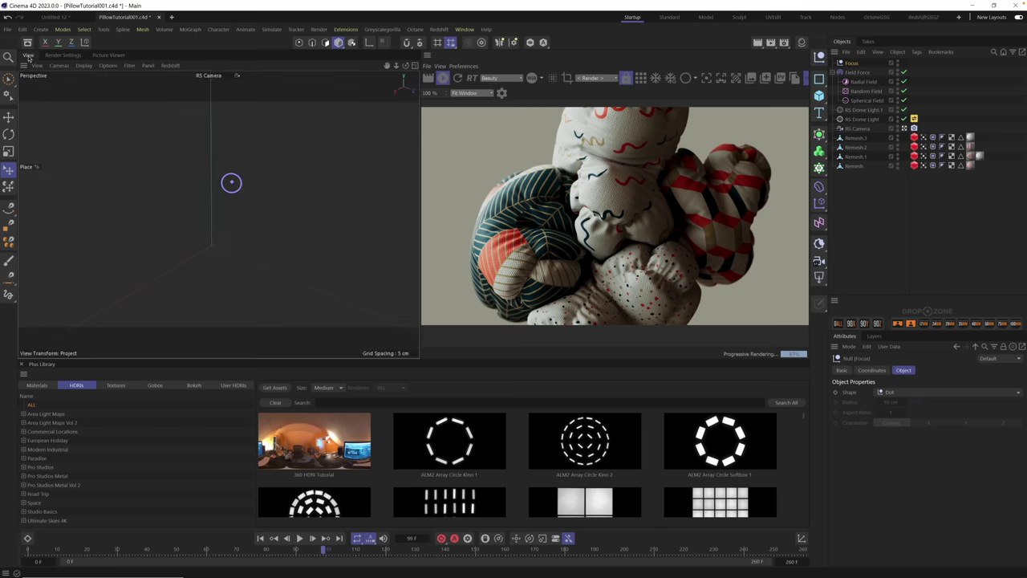